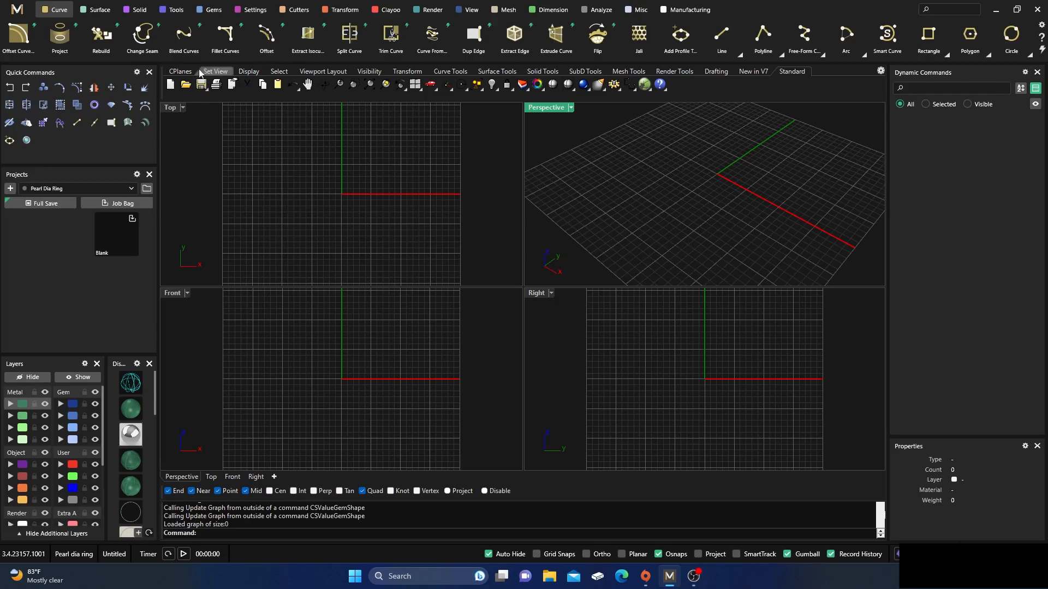
Create a ring rail in US size 7
click(176, 15)
click(306, 35)
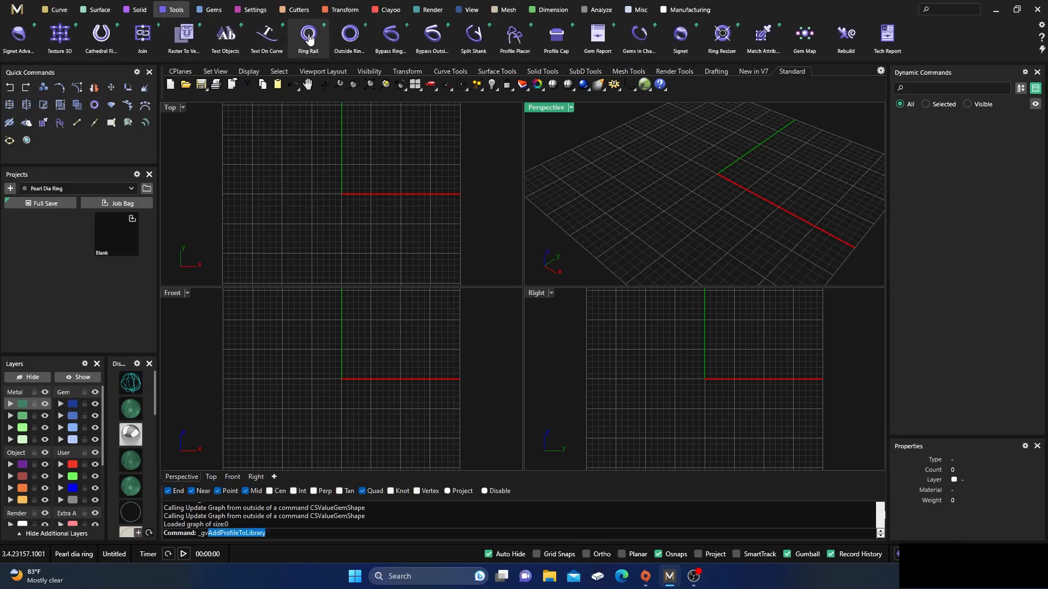
key(Return)
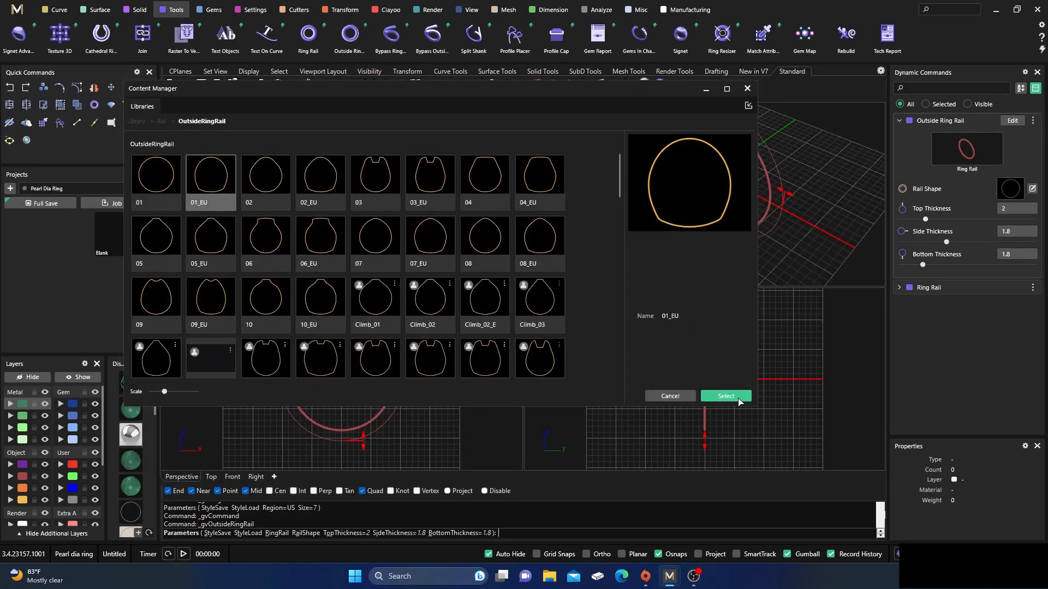
Add an outside ring rail with shape 01_EU, top thickness 4, side thickness 2.25 and bottom thickness 2.5
click(748, 88)
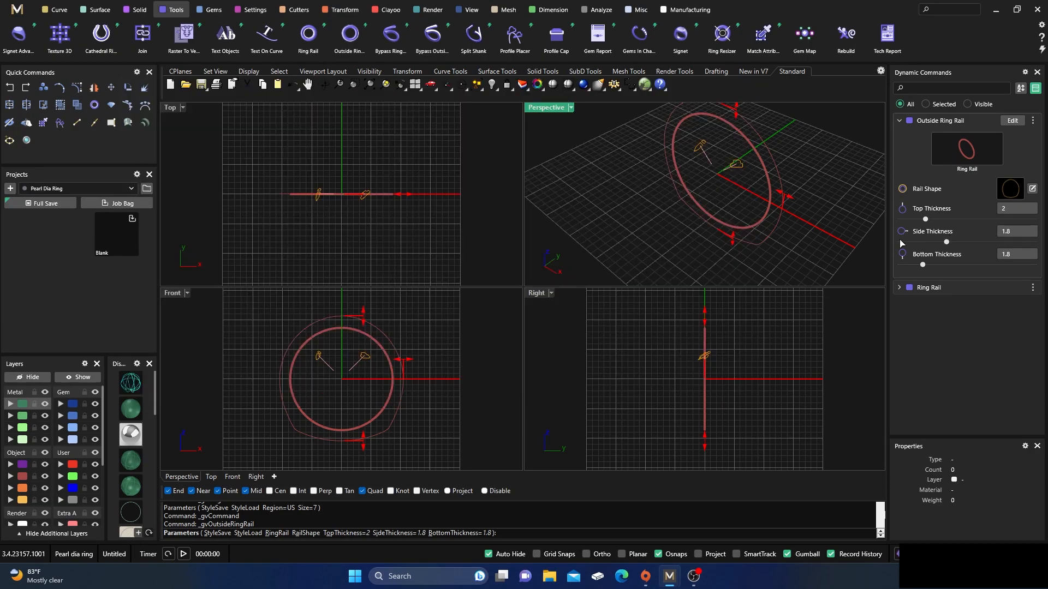
click(1003, 232)
key(Tab)
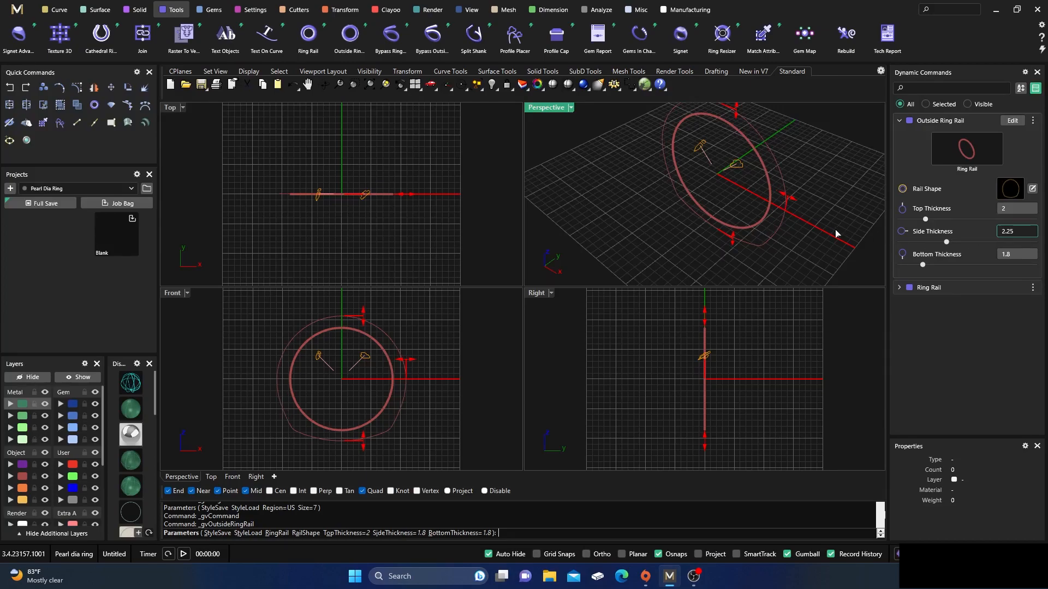
click(366, 440)
drag(365, 440, 363, 448)
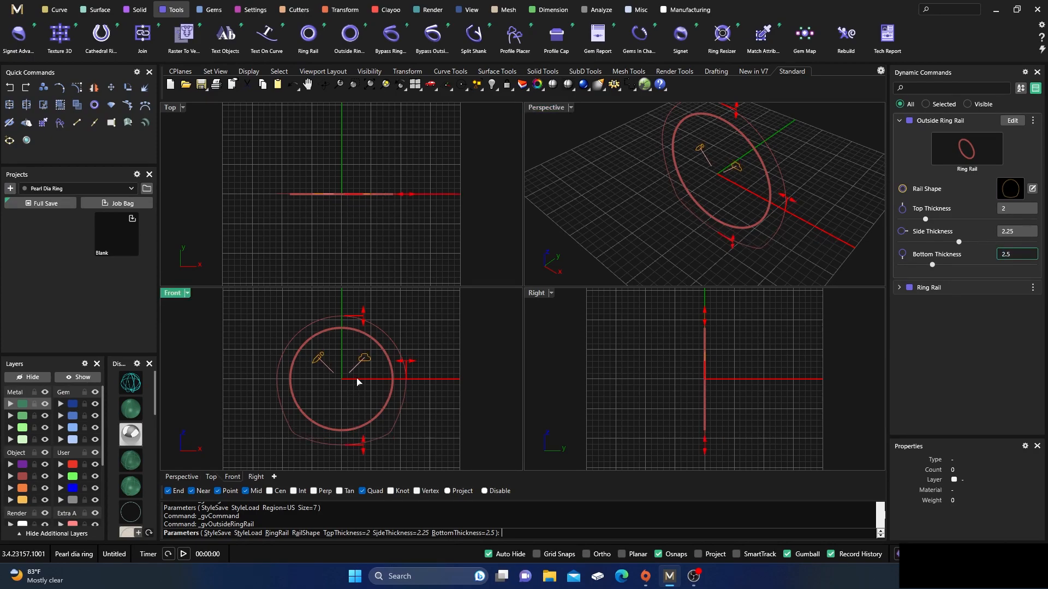
right_drag(417, 312, 411, 328)
drag(353, 336, 354, 325)
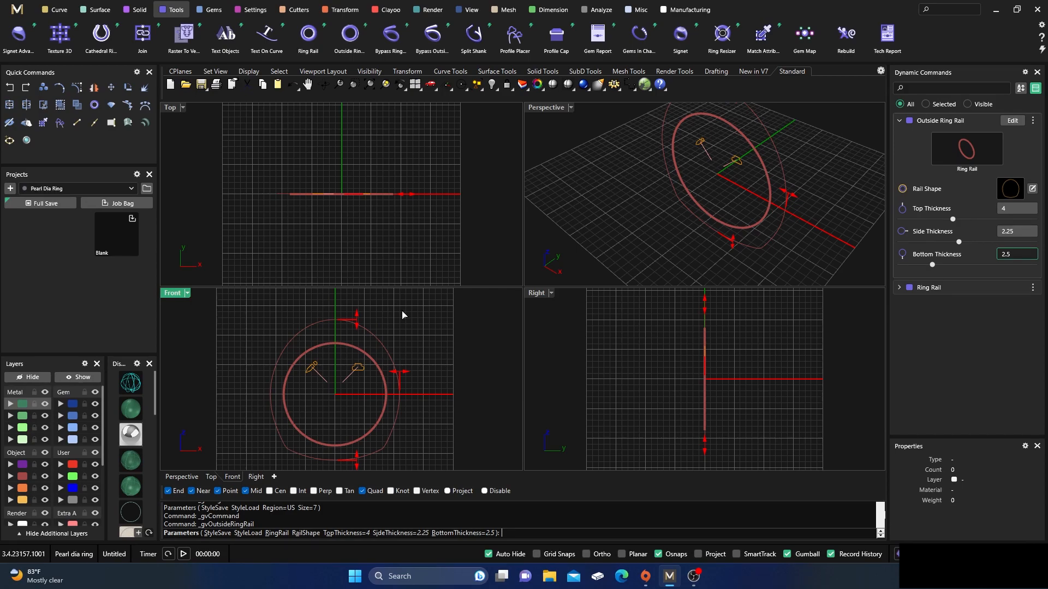
key(Return)
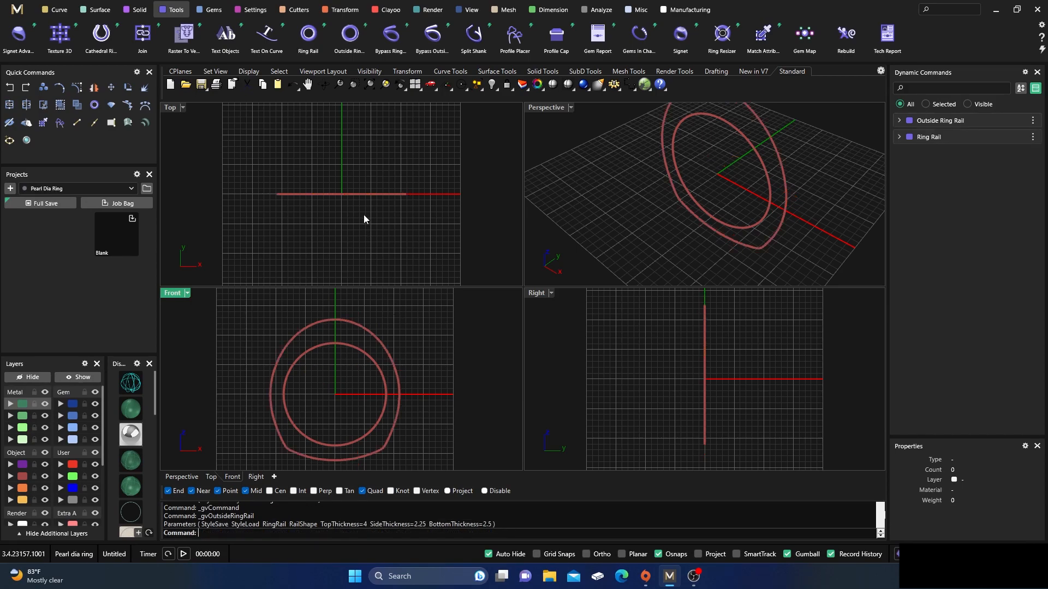
Add a gem with the Pearl cut and Round shape, sized 6.00 mm wide
click(212, 9)
click(229, 34)
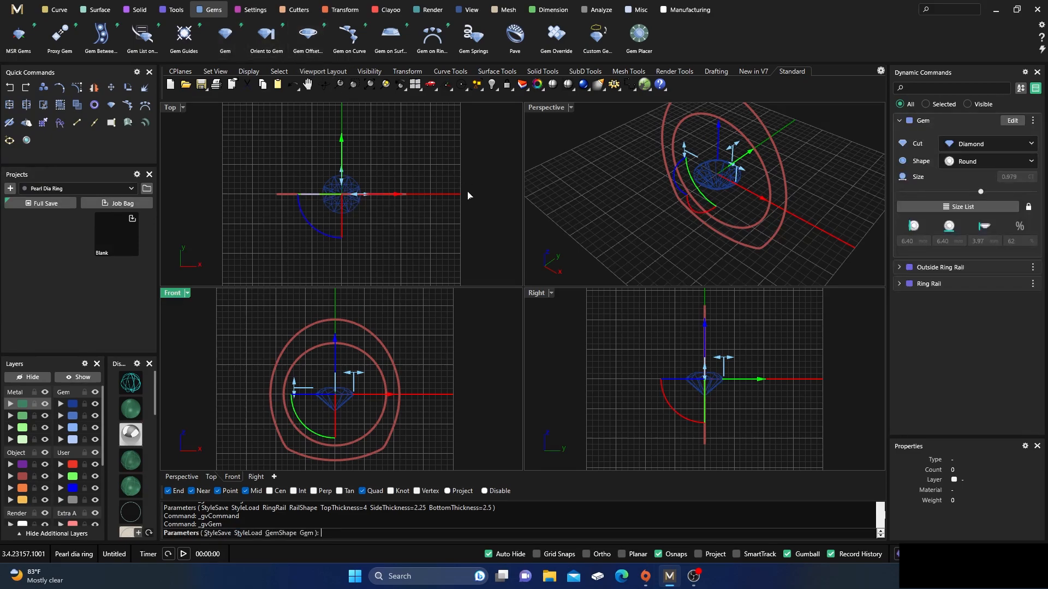
click(973, 144)
click(970, 228)
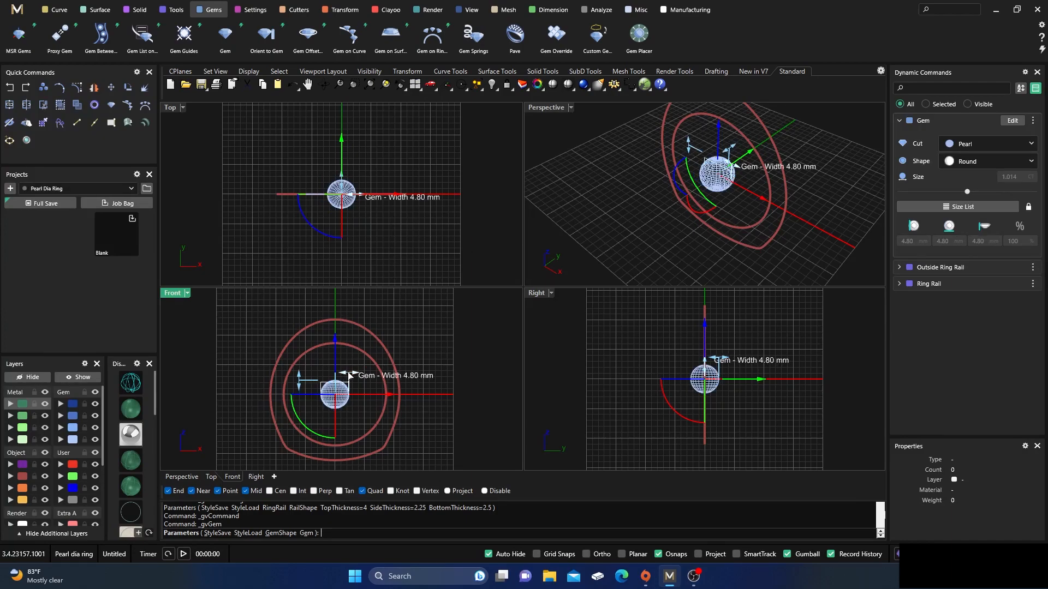
drag(350, 376, 355, 377)
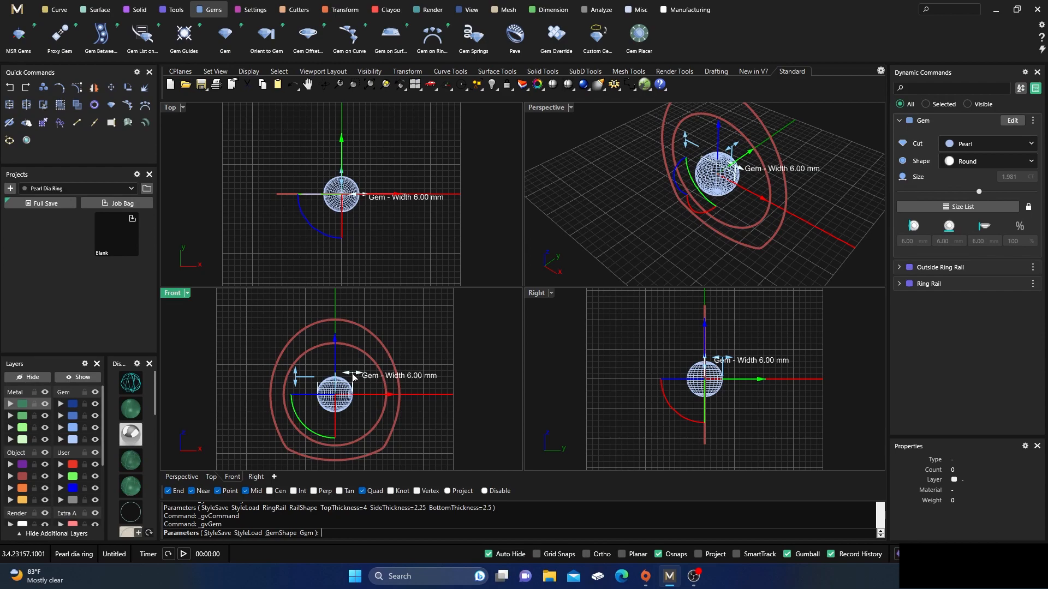
Move the pearl straight up to the top of the outside ring rail in the Front view
right_drag(421, 335, 420, 394)
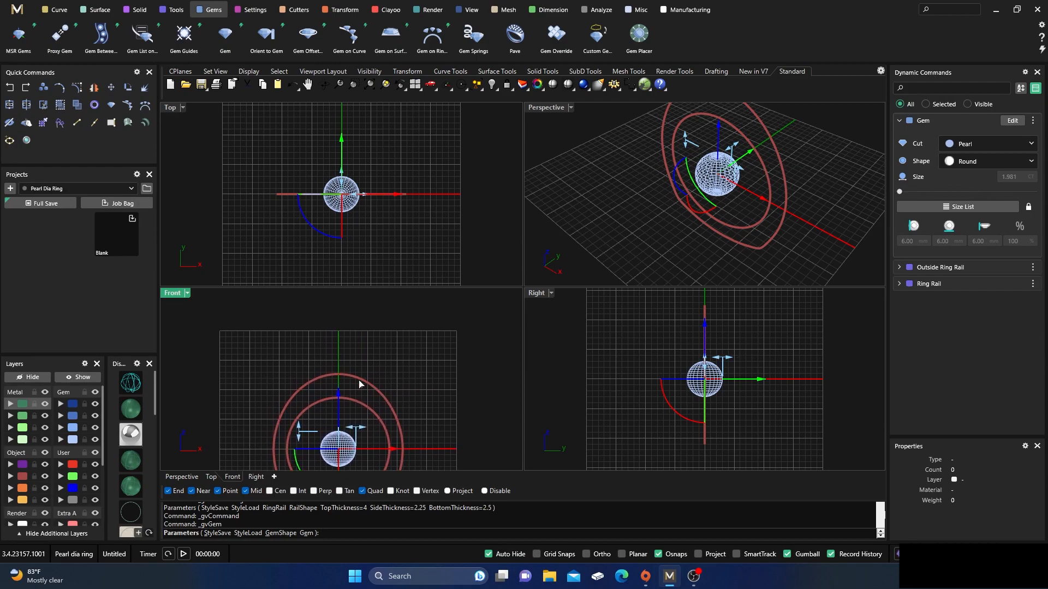
drag(339, 397, 344, 306)
scroll(358, 333, up, 5)
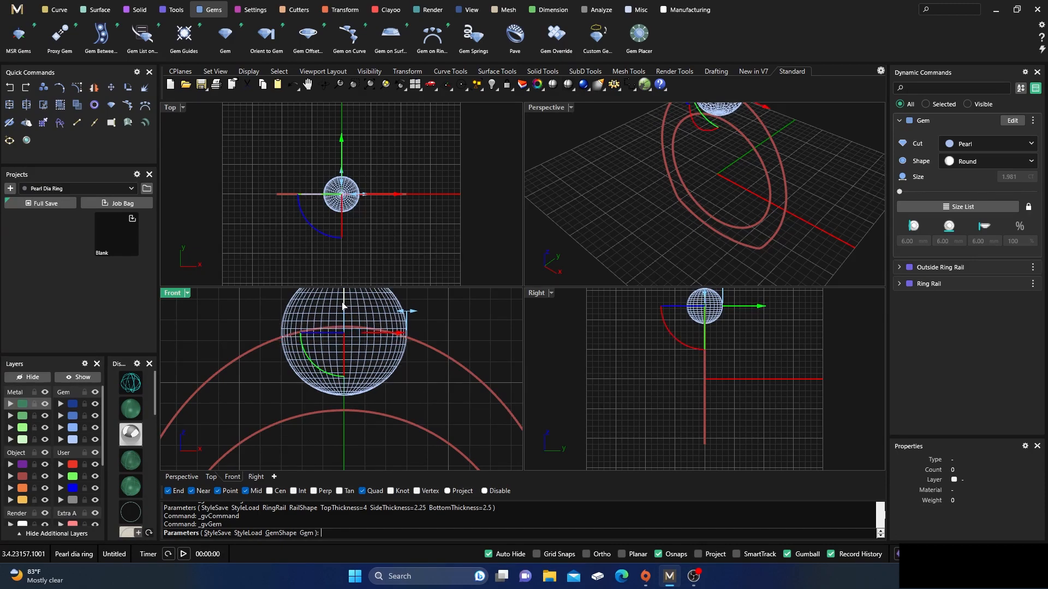
key(Return)
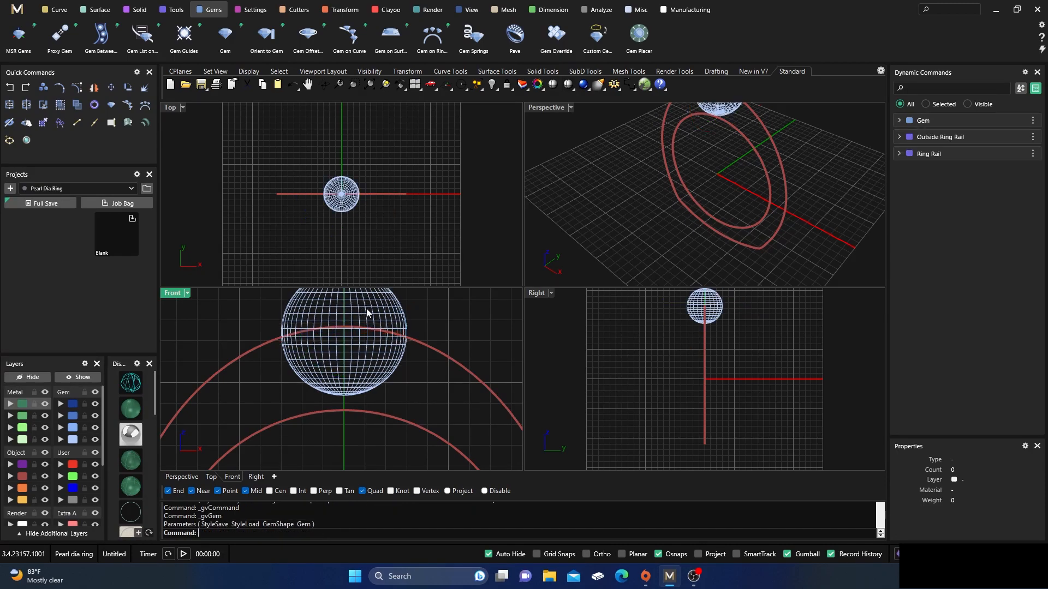
Build a pearl cup on the pearl with a bottom thickness of 0.67, extending its base down to the inner ring rail
click(310, 310)
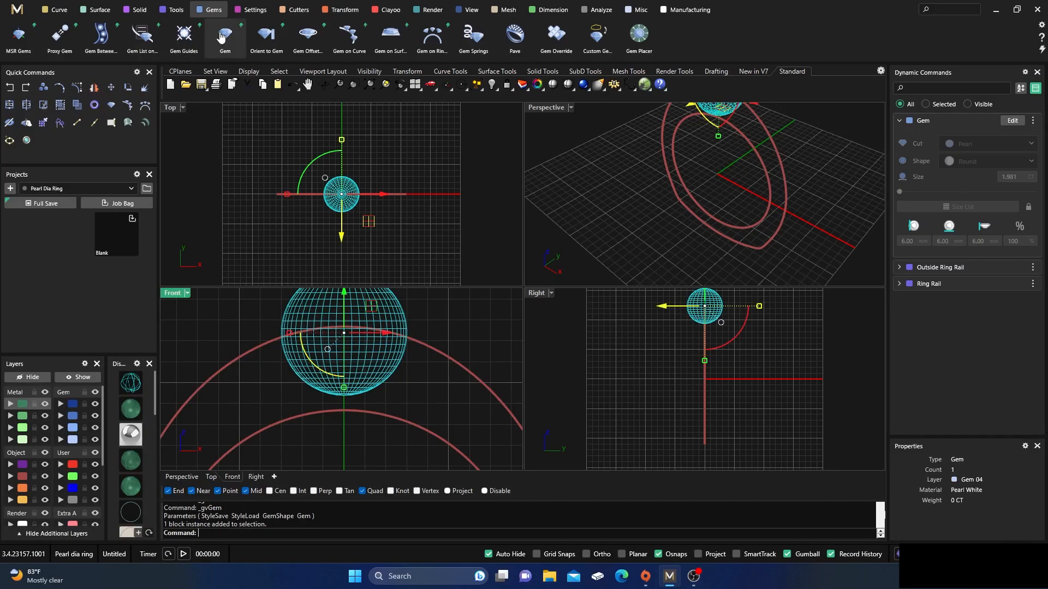
click(249, 10)
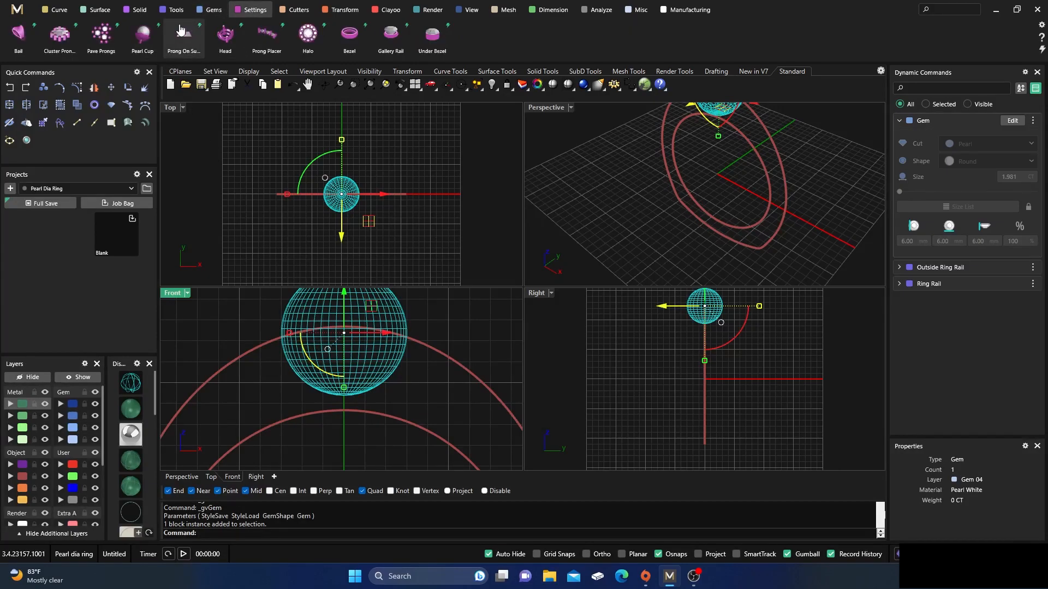
click(143, 34)
scroll(337, 405, up, 5)
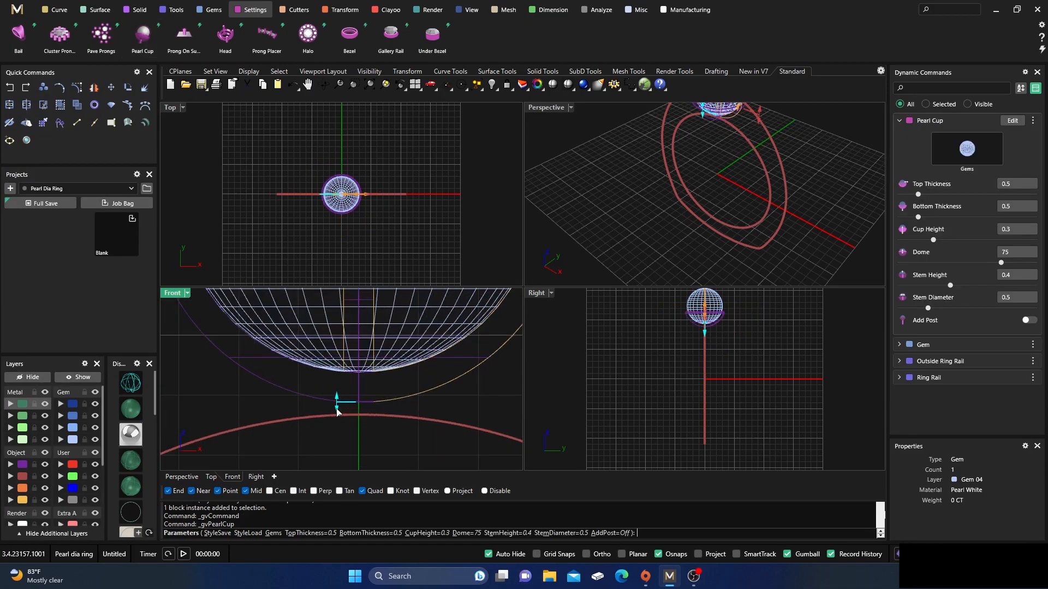
drag(337, 407, 337, 413)
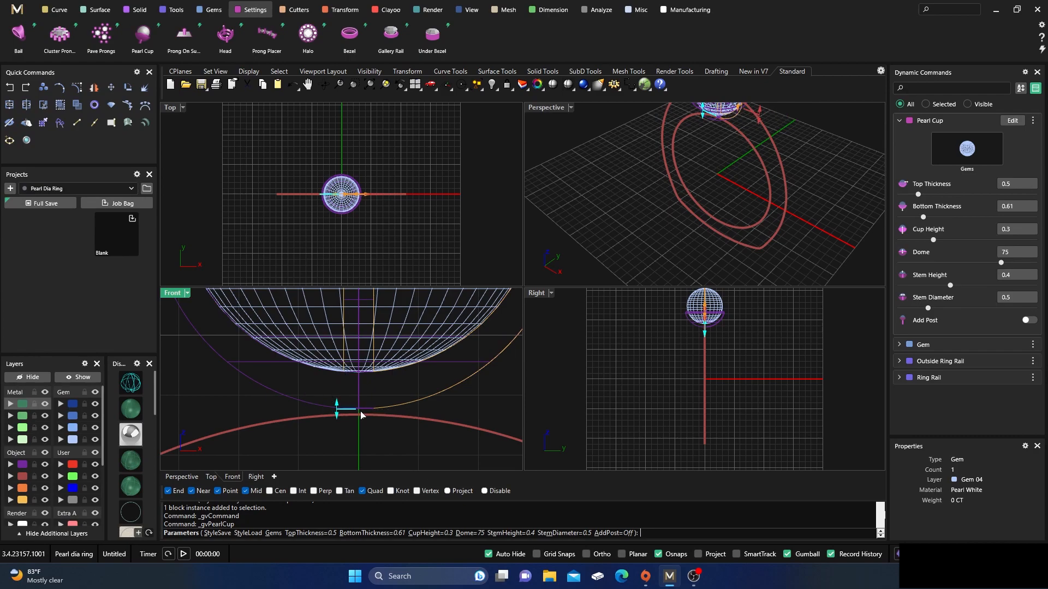
scroll(318, 407, down, 1)
scroll(328, 410, up, 3)
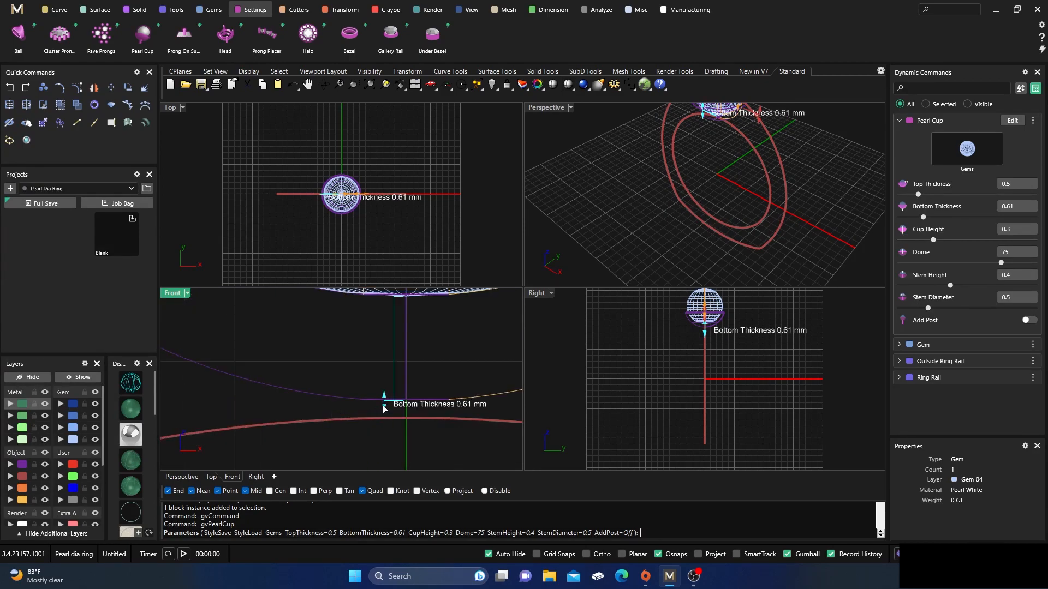
drag(384, 408, 386, 417)
scroll(343, 392, down, 4)
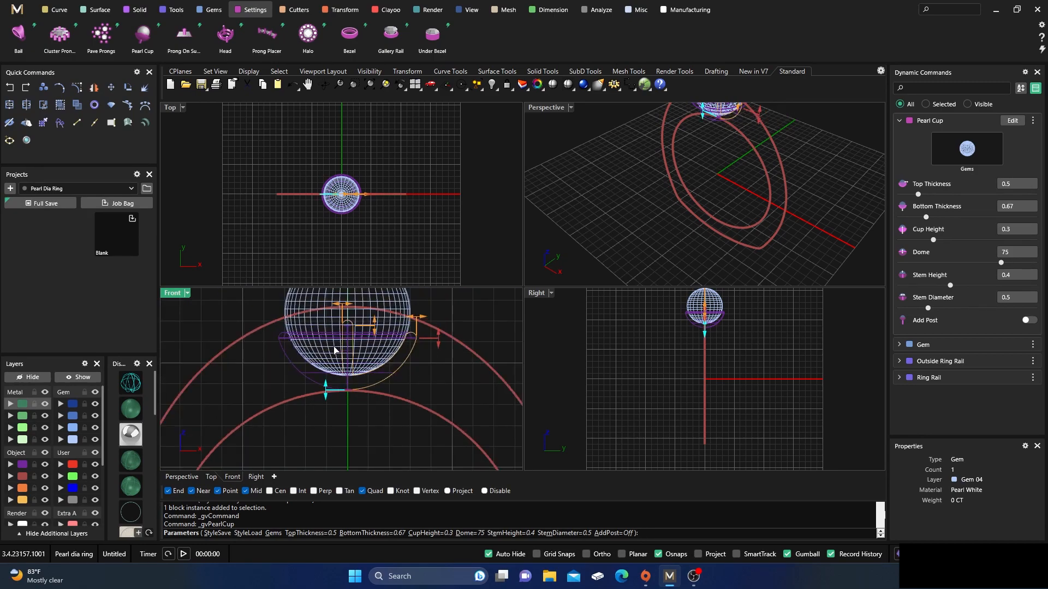
Shade the Front view and lower the pearl cup's cup height to 0.1
click(131, 410)
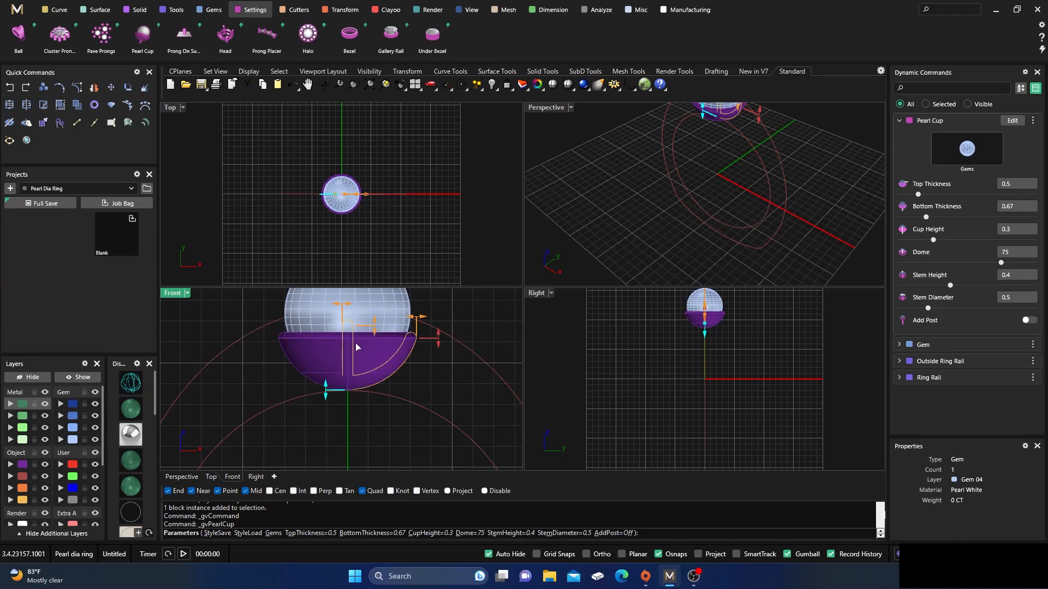
scroll(355, 355, up, 2)
right_drag(355, 358, 364, 388)
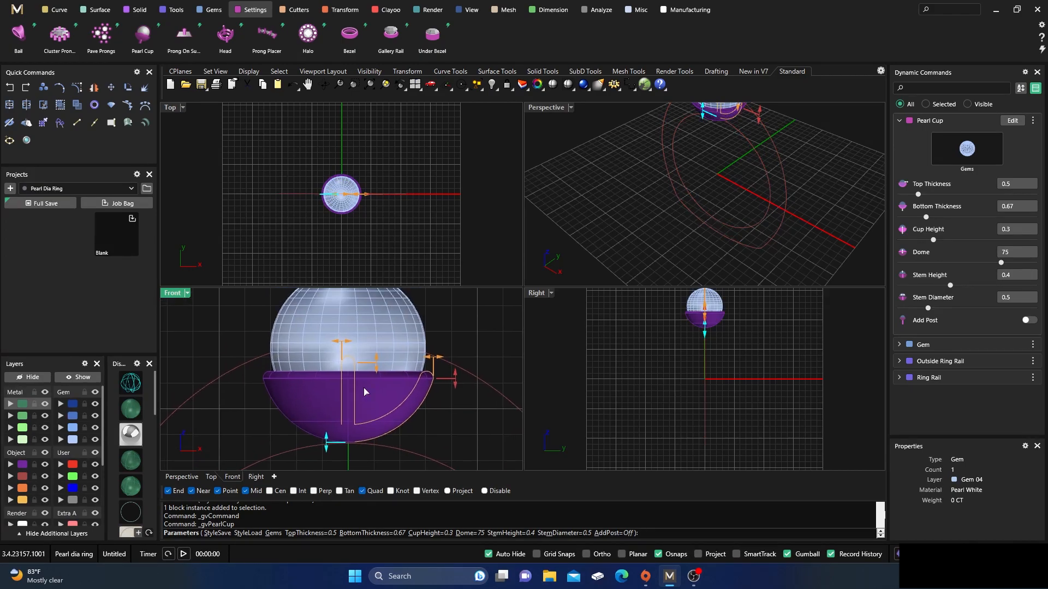
drag(456, 384, 435, 417)
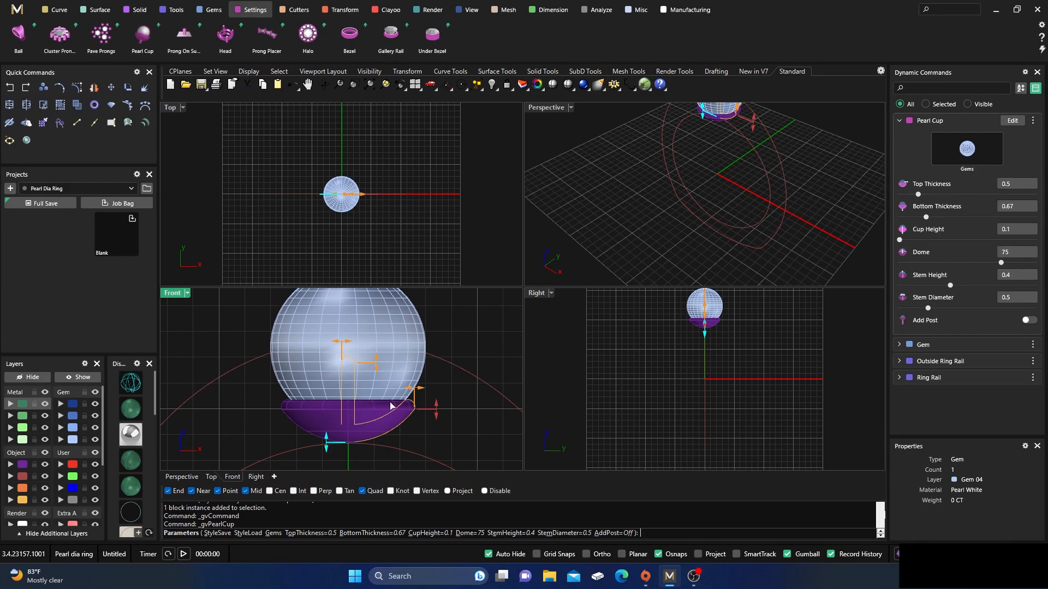
right_click(281, 365)
Inspect the pearl cup's stem with the pearl temporarily hidden, and return the Front view to wireframe
click(295, 344)
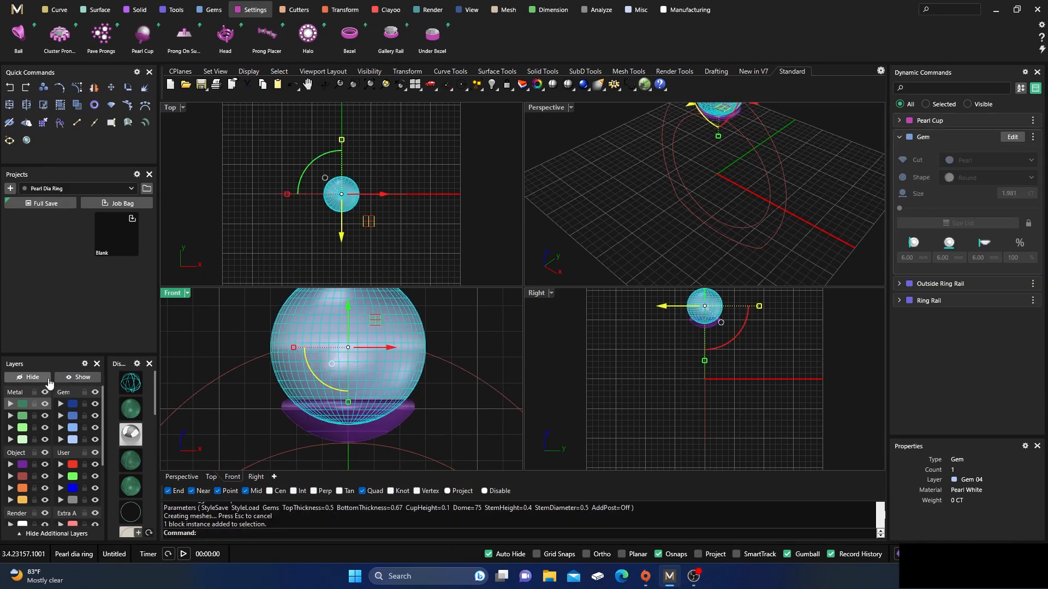
click(44, 378)
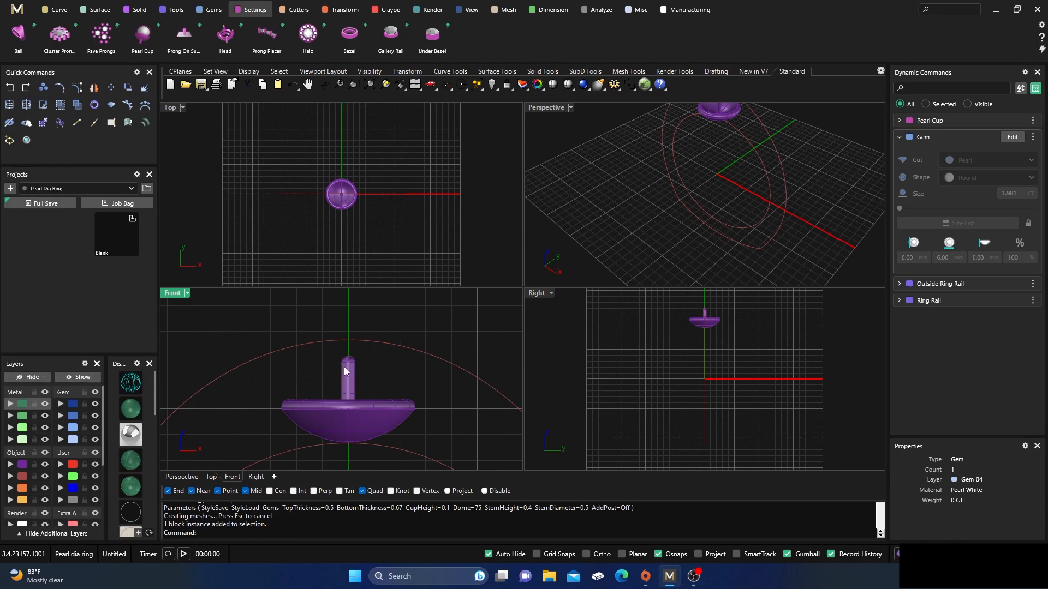
click(350, 385)
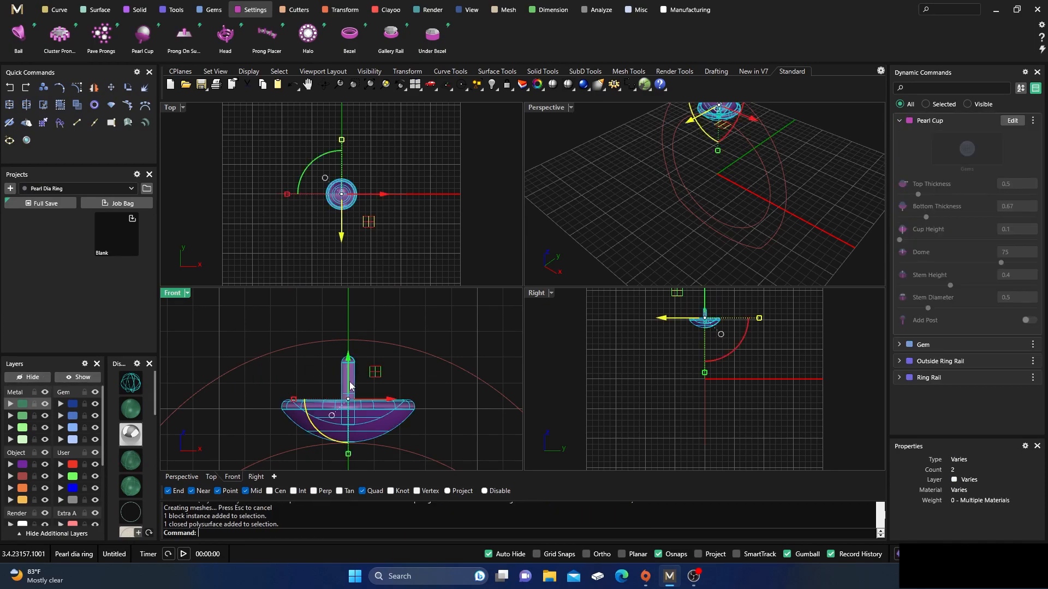
click(1013, 120)
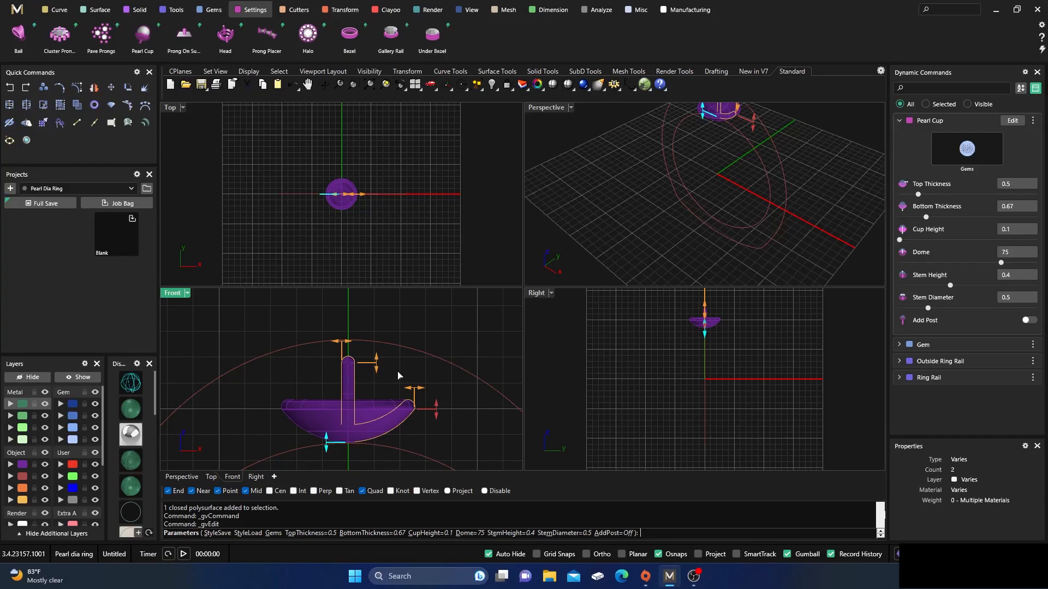
click(131, 387)
click(82, 378)
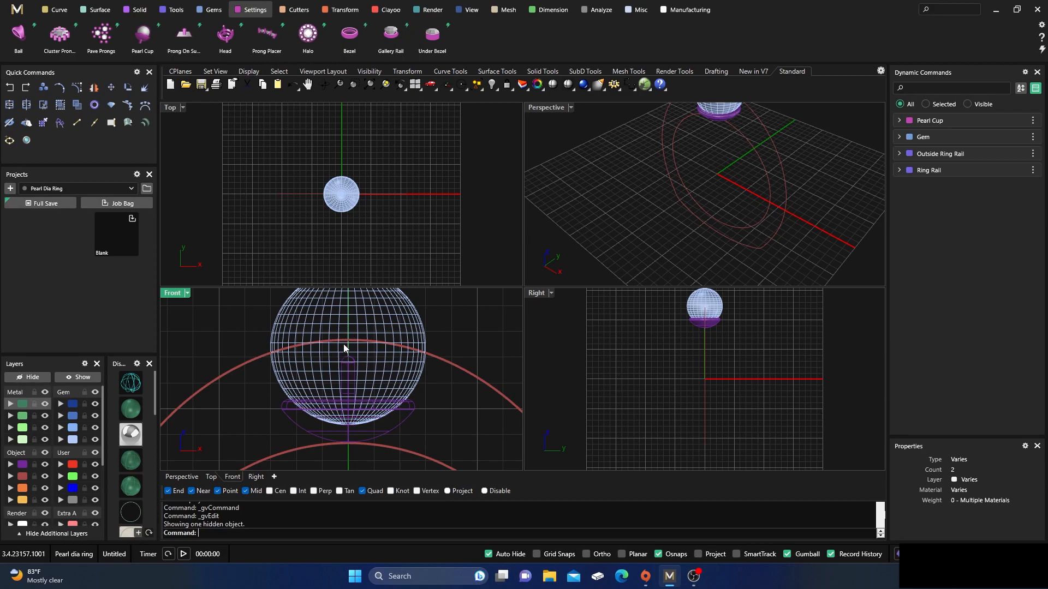
Edit the pearl cup to raise its stem height to 0.49
click(408, 420)
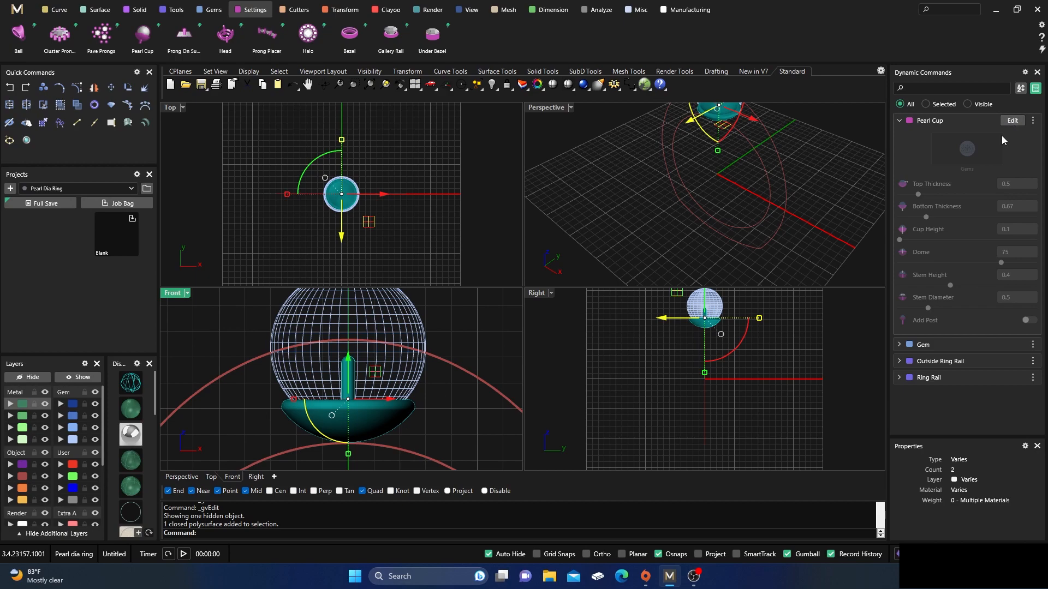
click(1013, 121)
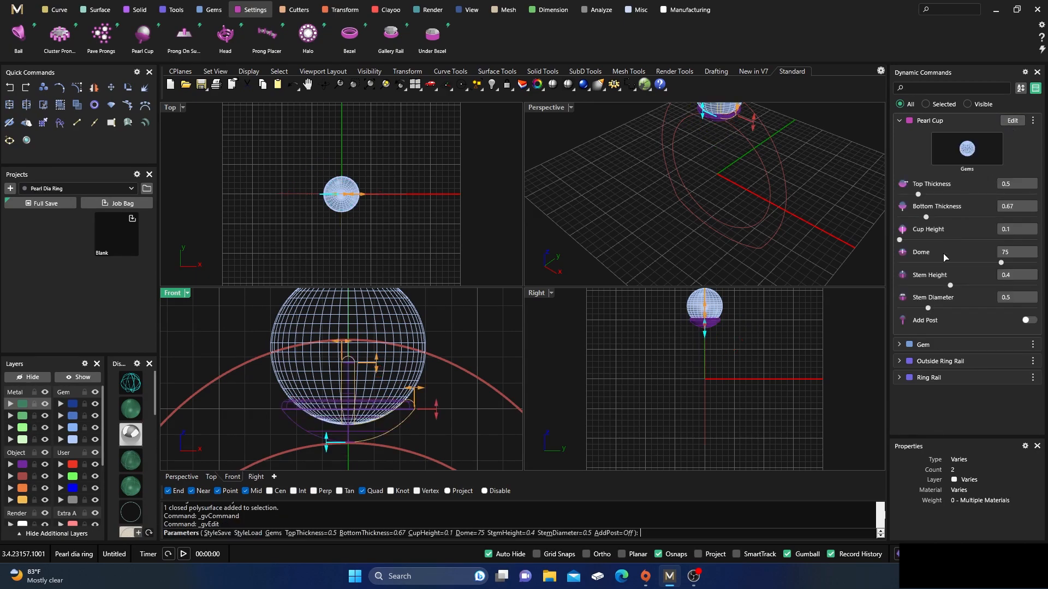
drag(951, 287, 965, 289)
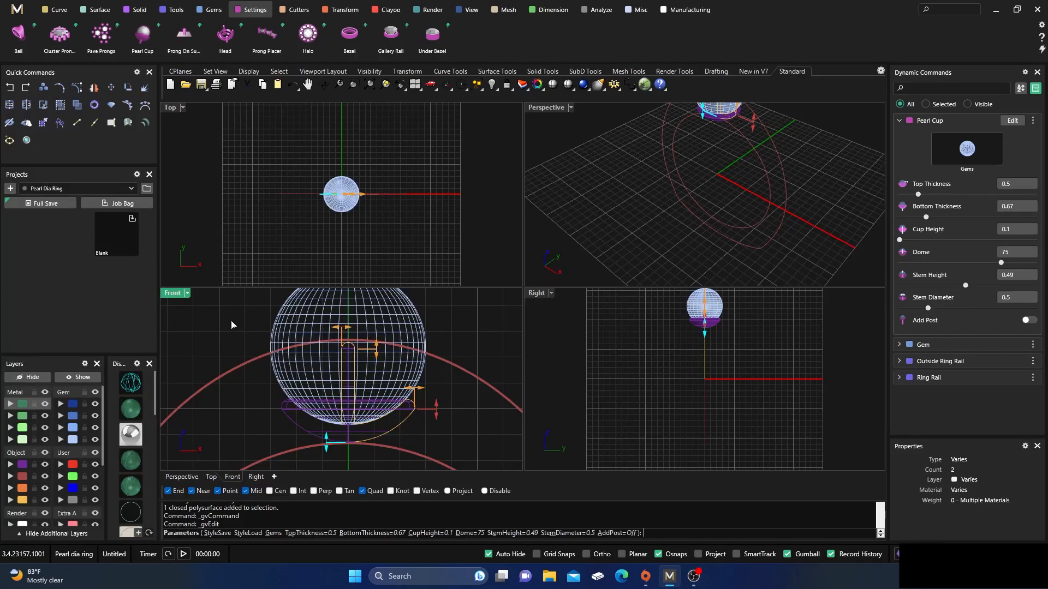
key(Return)
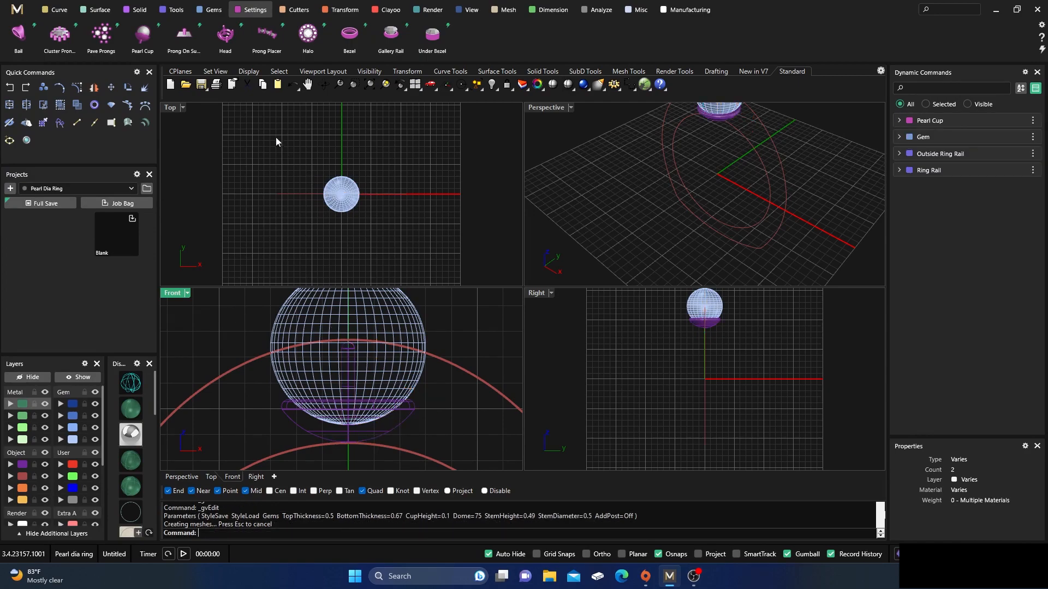
On the Creation layer, draw a circle around the pearl in the Top view, centred at the origin, about 7.88 mm in diameter
scroll(344, 212, up, 2)
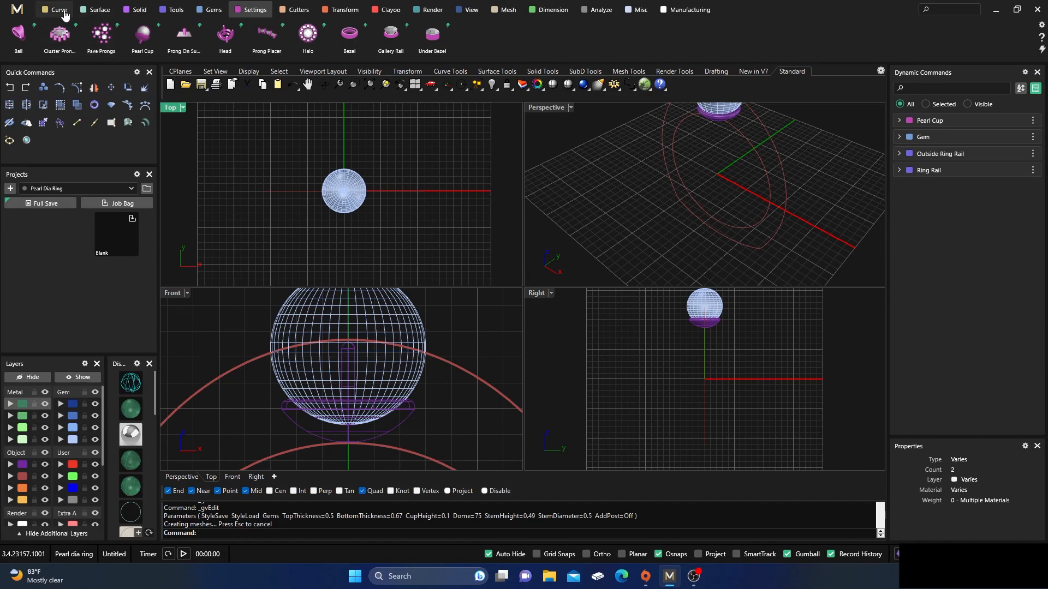
click(61, 10)
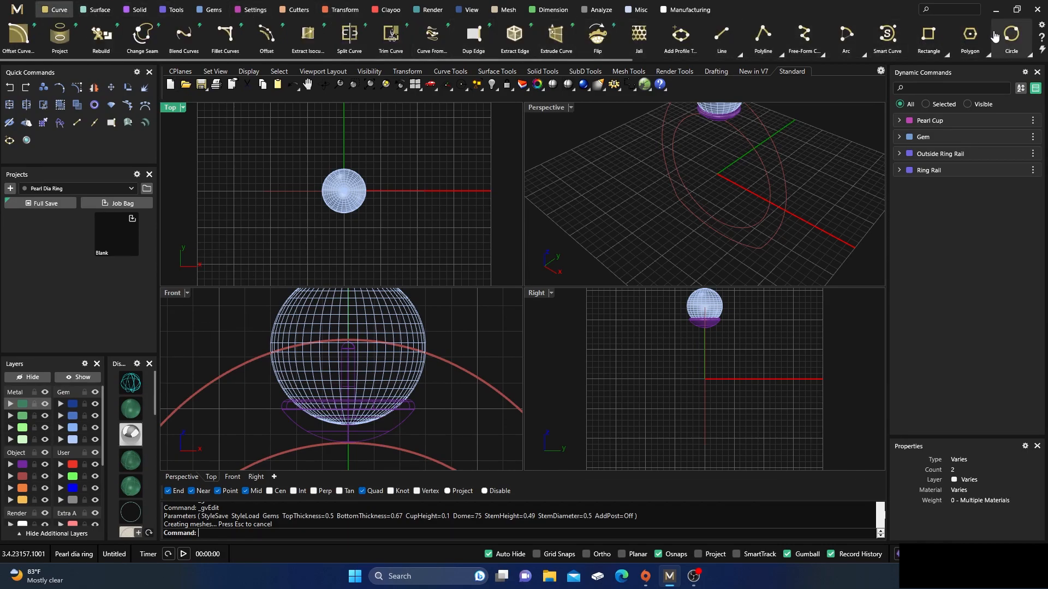
click(1012, 36)
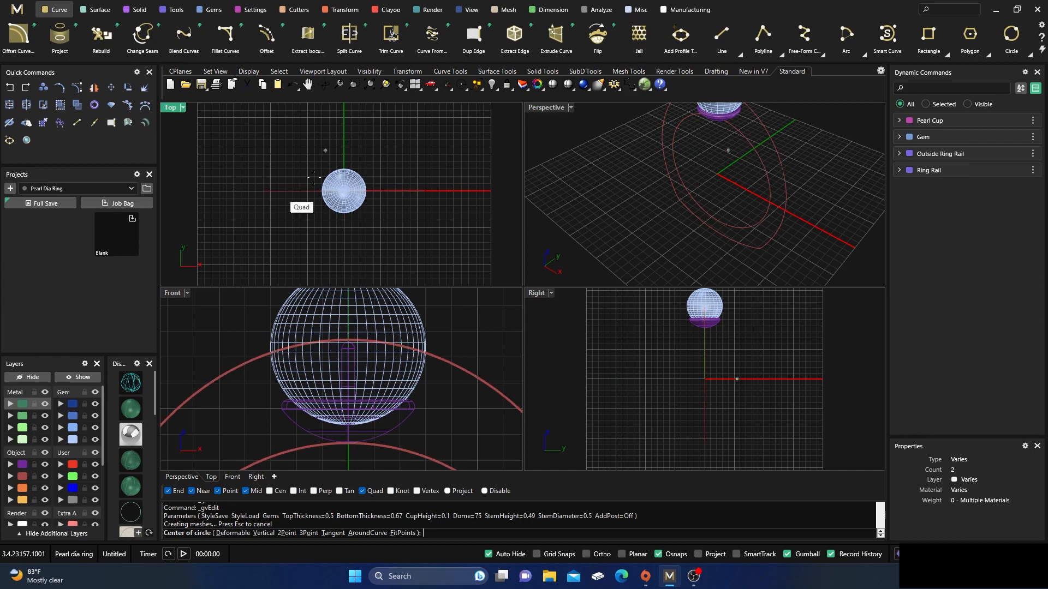
click(24, 500)
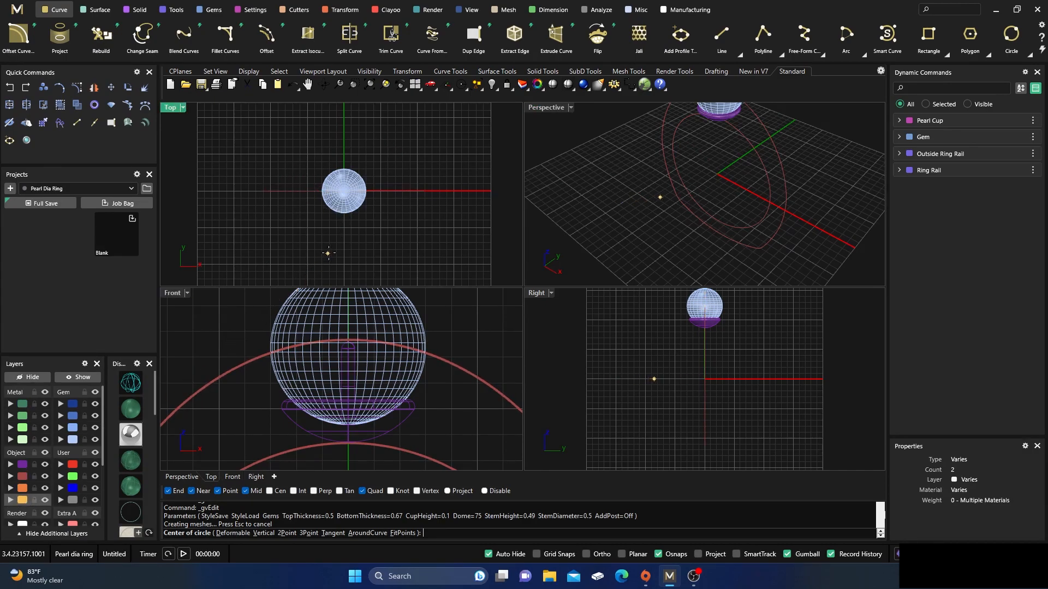
click(344, 192)
scroll(361, 160, up, 2)
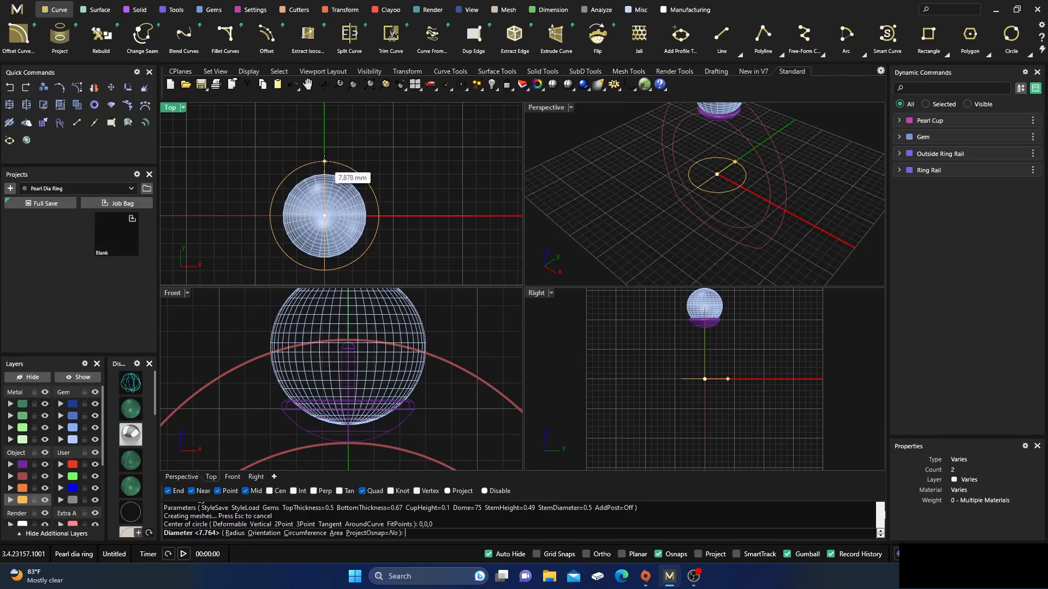
click(324, 161)
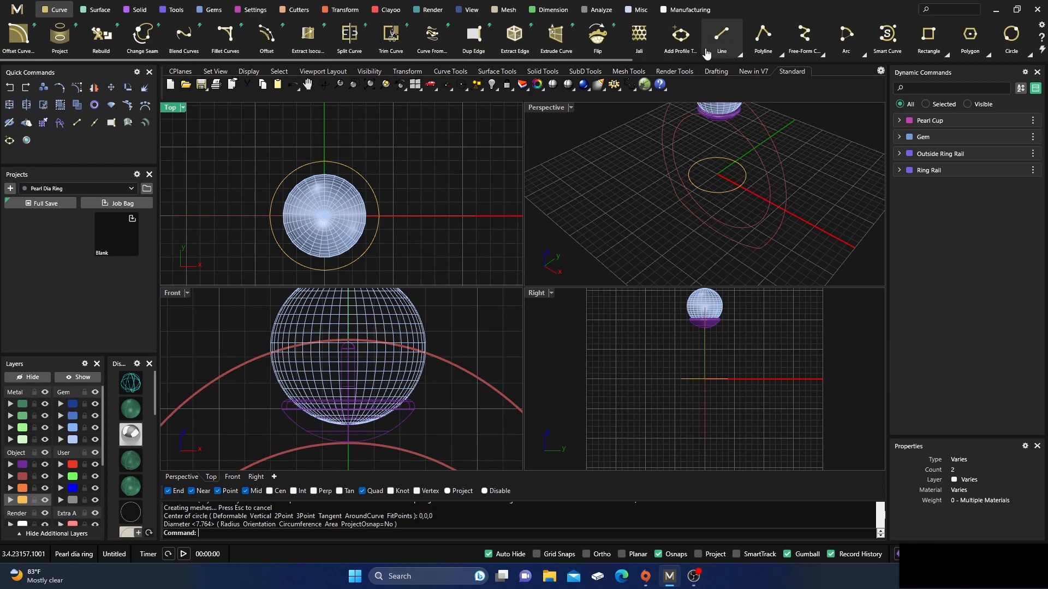
Draw a line from the outer ring rail's negative-X quadrant point to the circle's upper side, using the Line command's Tangent and Point options
click(722, 38)
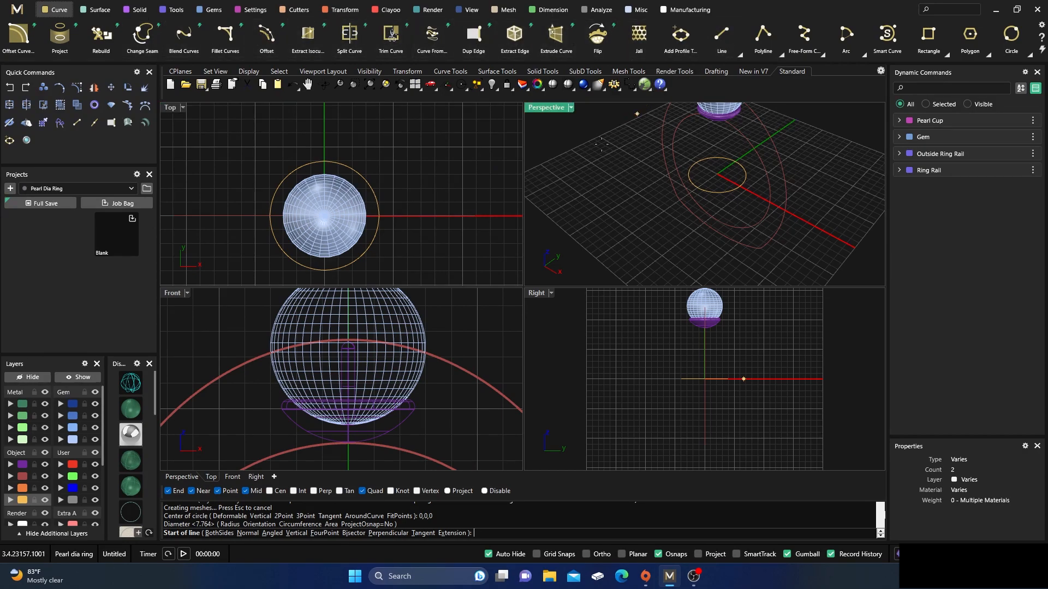
click(423, 534)
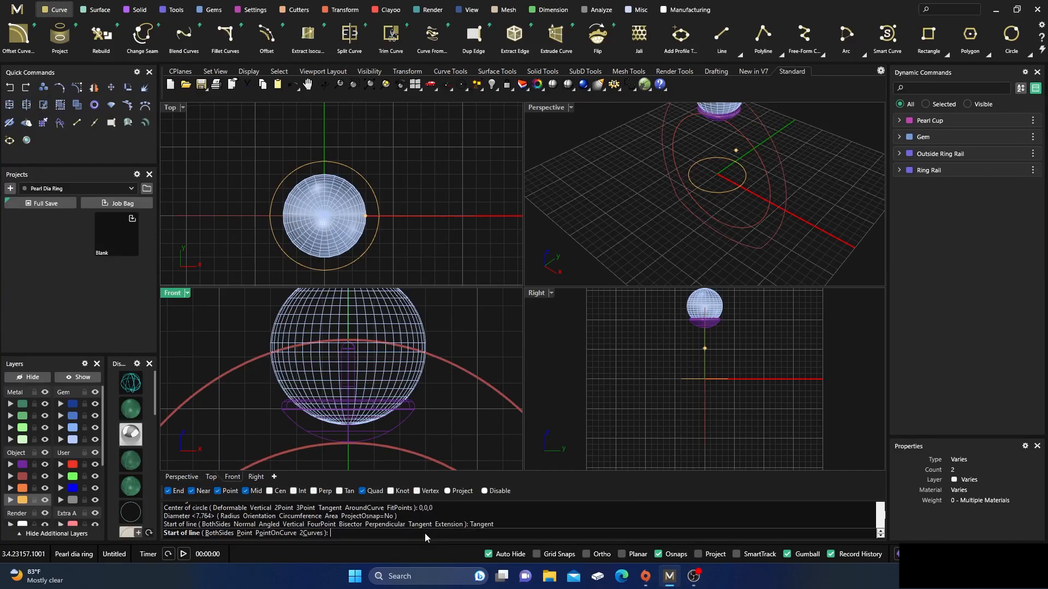
click(245, 533)
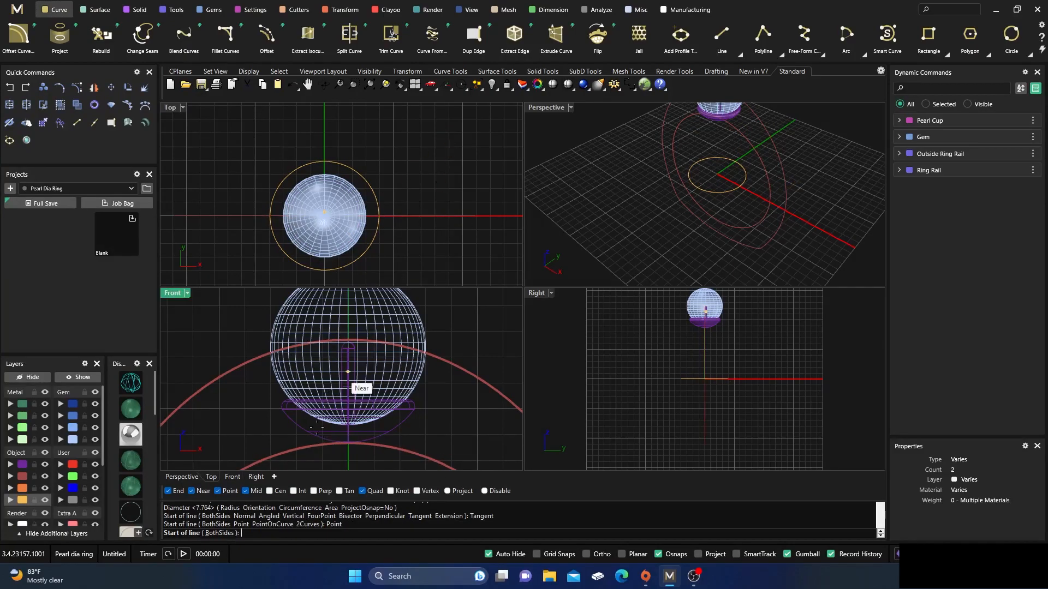
scroll(438, 407, down, 6)
right_drag(464, 369, 423, 312)
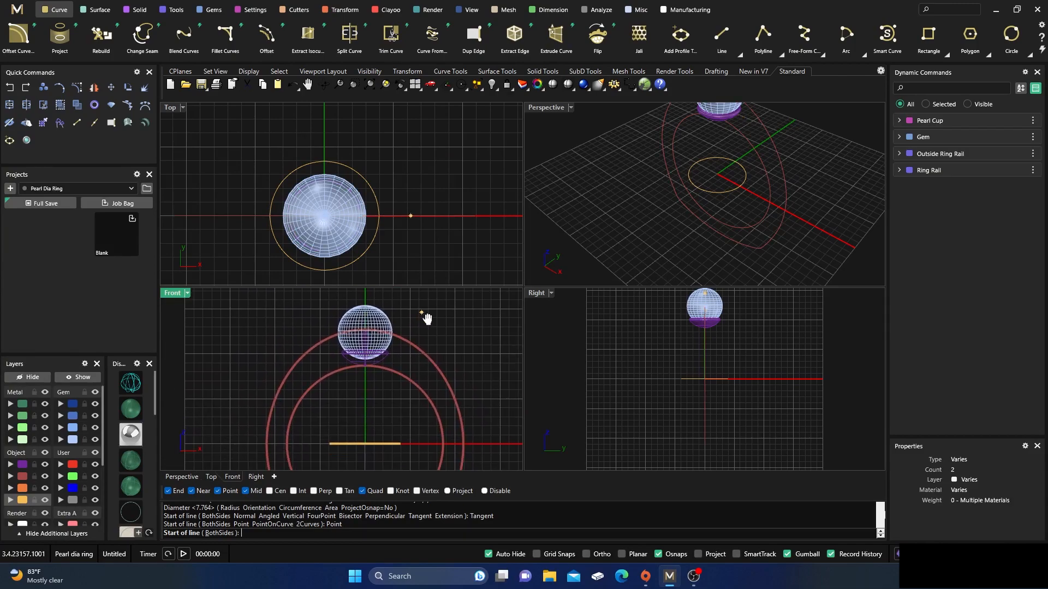
click(271, 444)
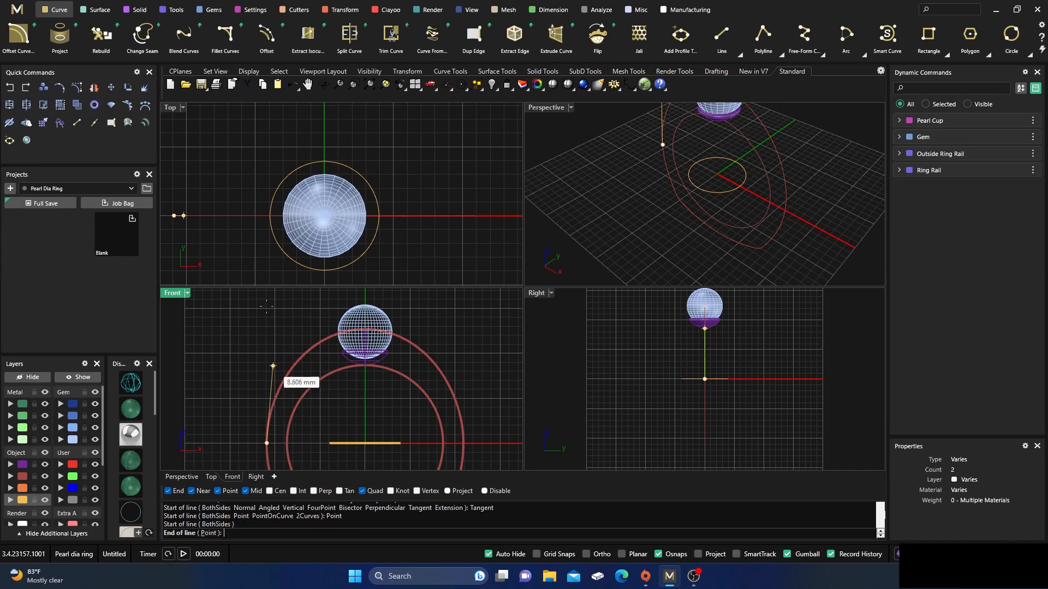
click(305, 165)
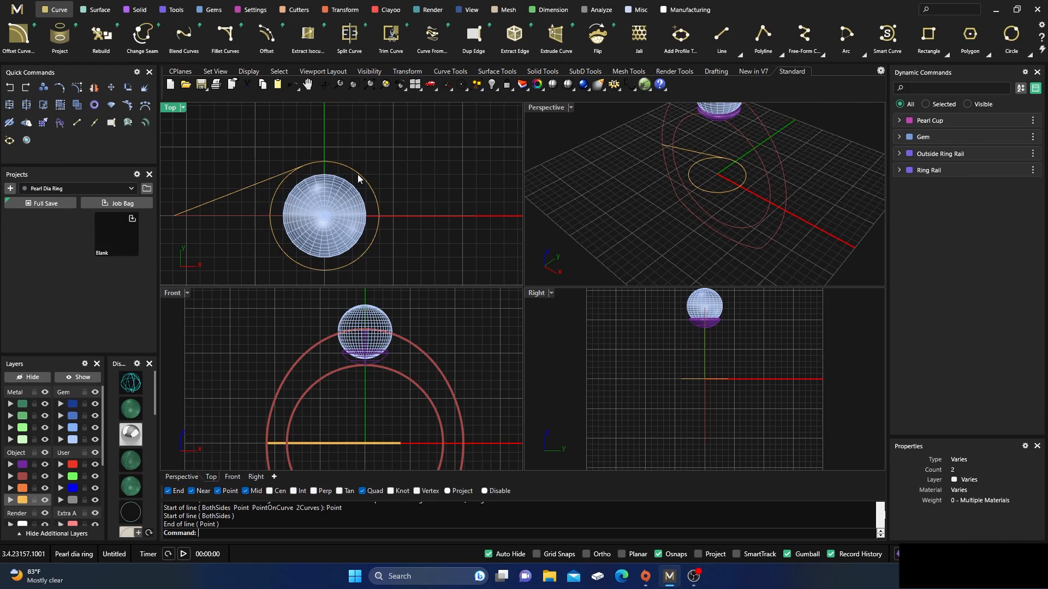
Mirror the tangent line to the circle's other side with X Mirror on and Y Mirror off
click(246, 187)
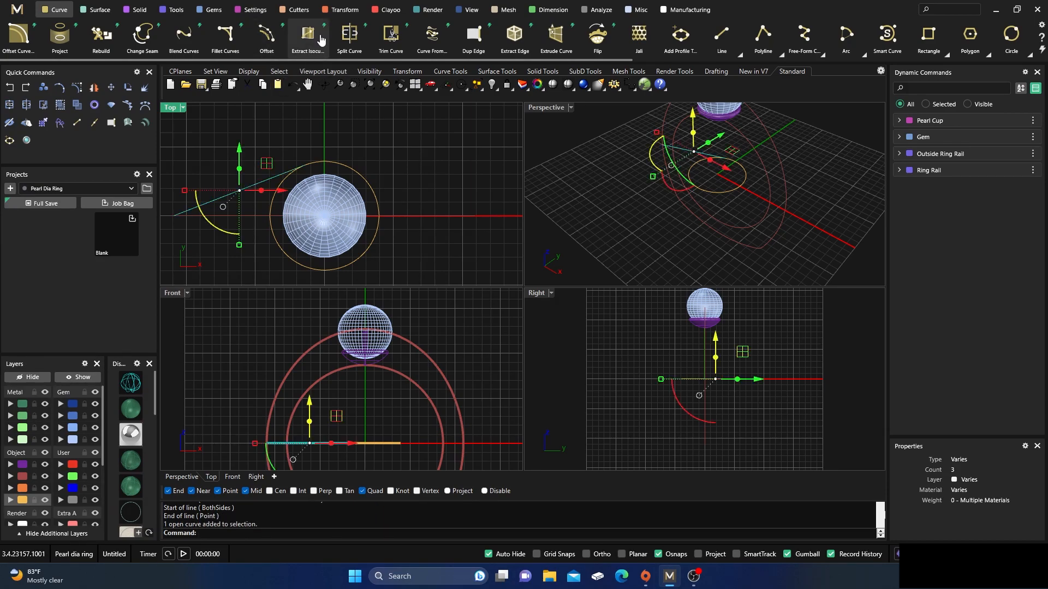
click(345, 10)
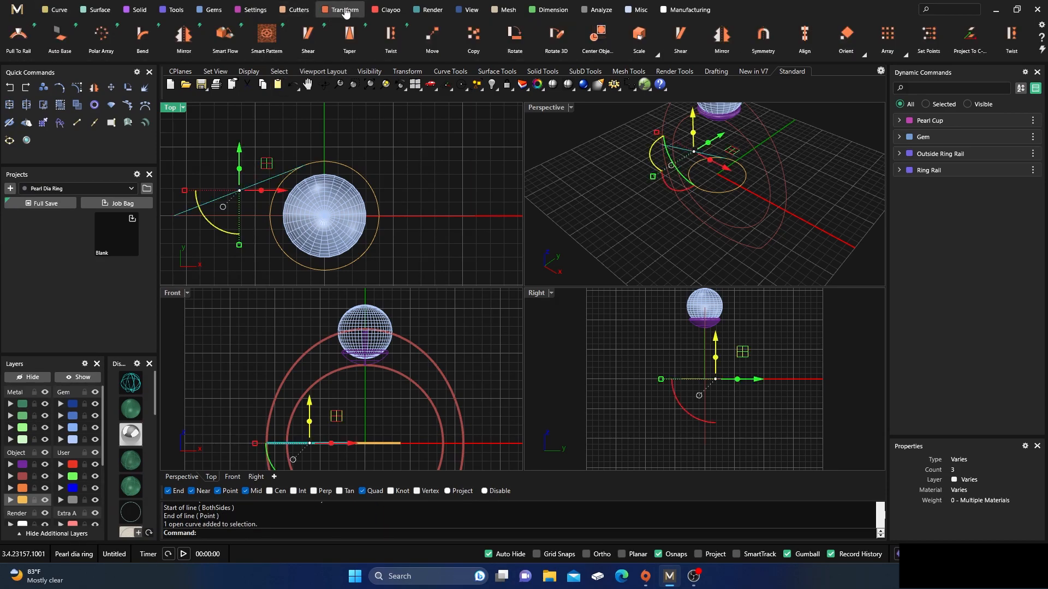
click(184, 34)
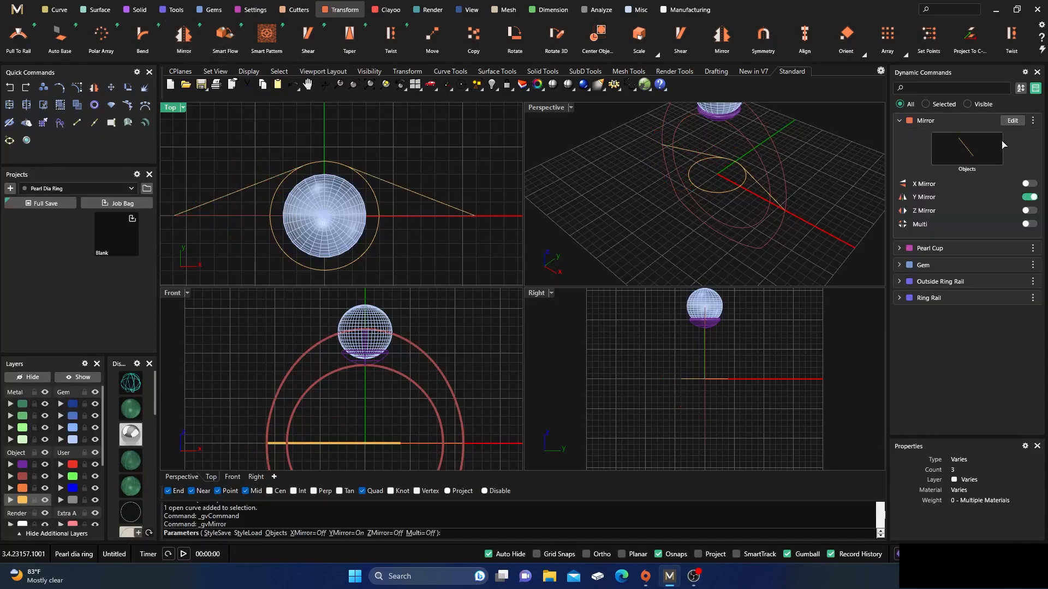
click(1030, 184)
click(1030, 197)
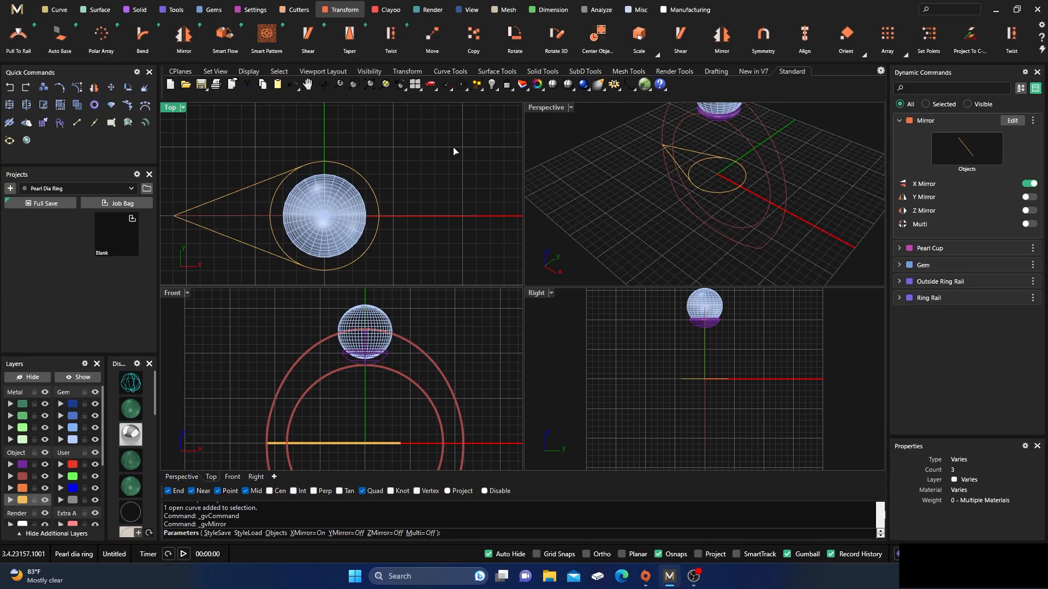
right_drag(454, 151, 496, 149)
key(Return)
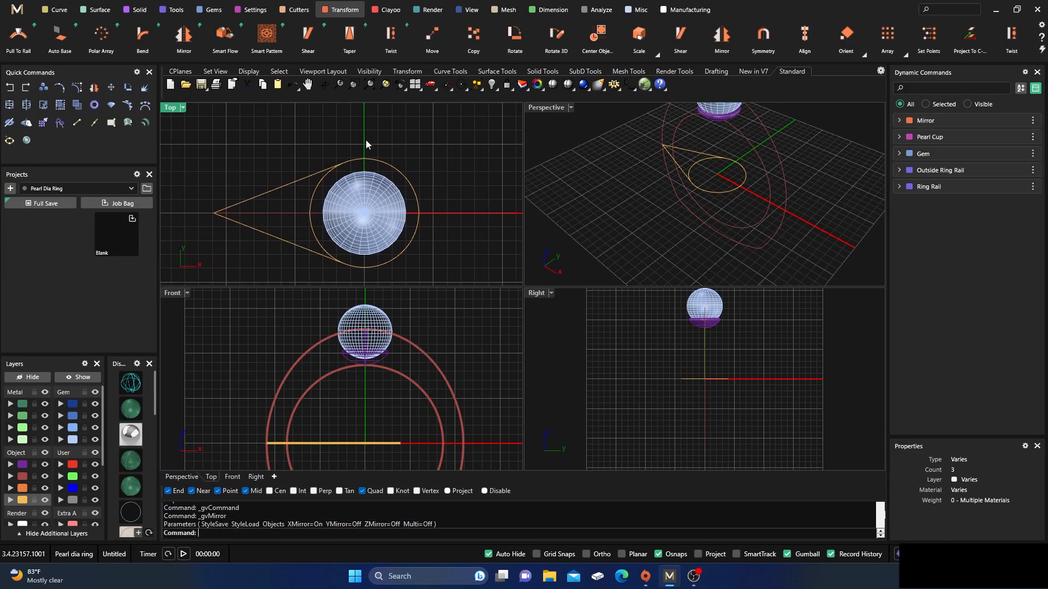
Split the circle with both tangent lines, delete the arc between them, and join the remaining curves into one closed teardrop outline
click(312, 232)
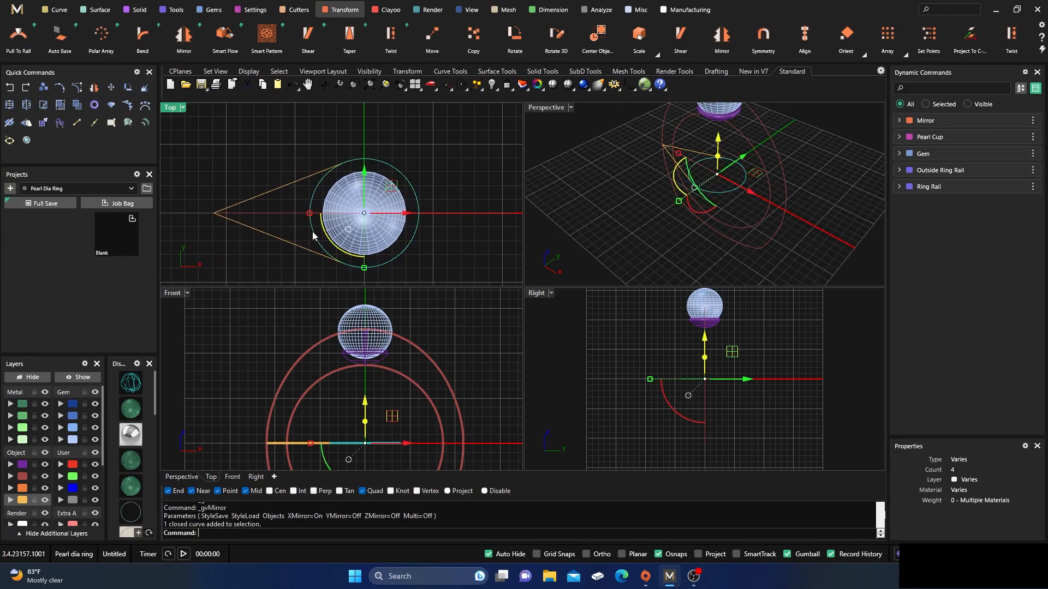
click(27, 105)
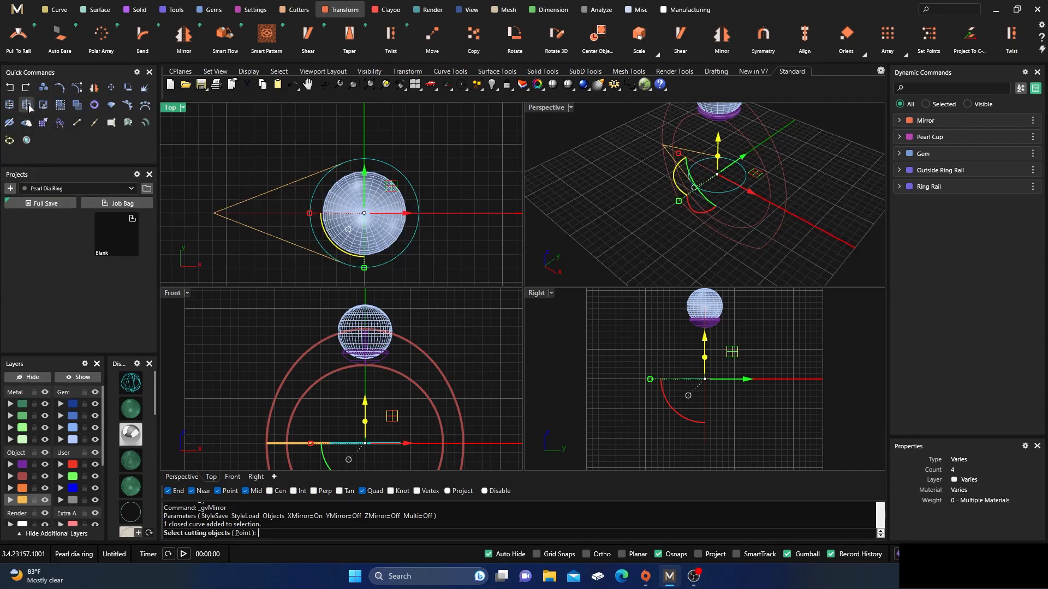
click(289, 249)
click(291, 191)
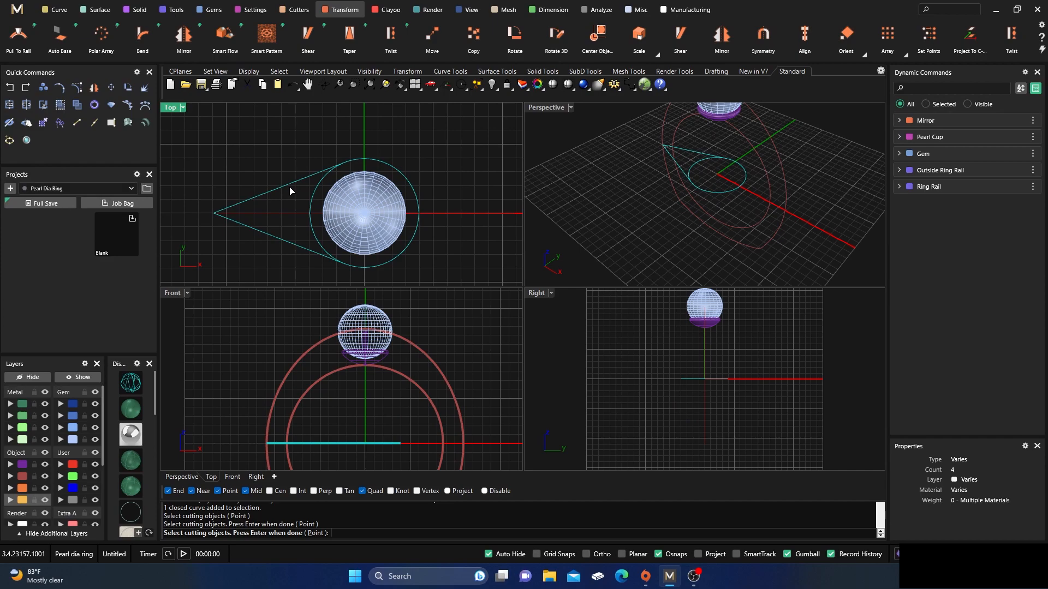
key(Return)
click(309, 197)
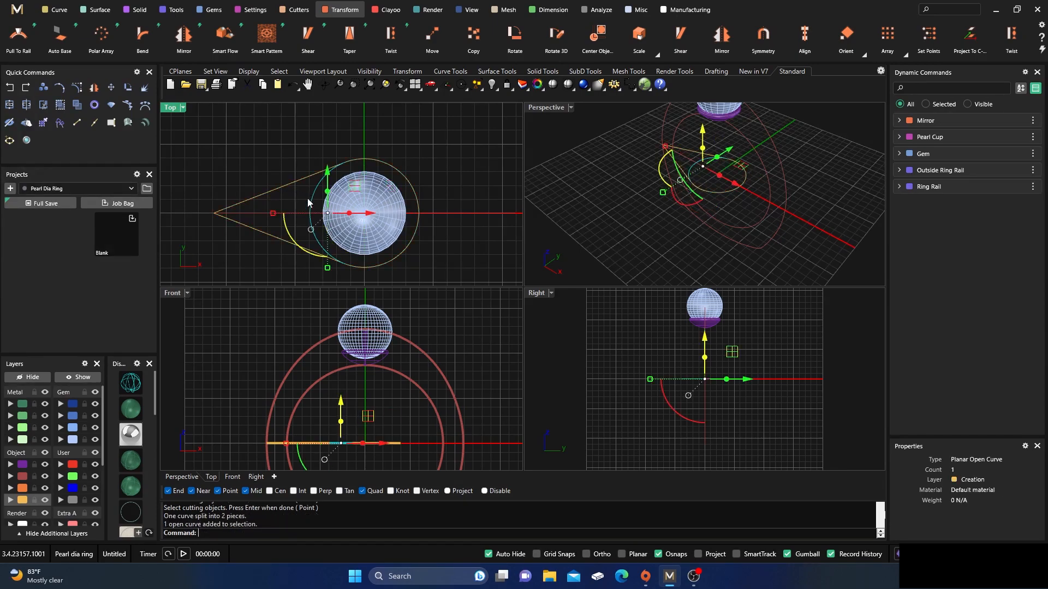
key(Delete)
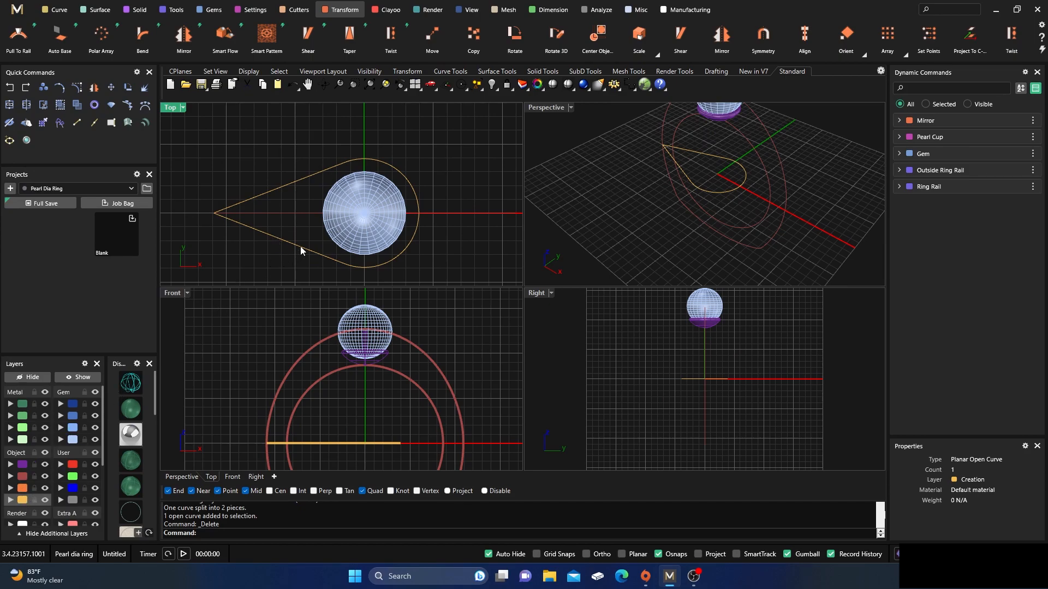
click(25, 500)
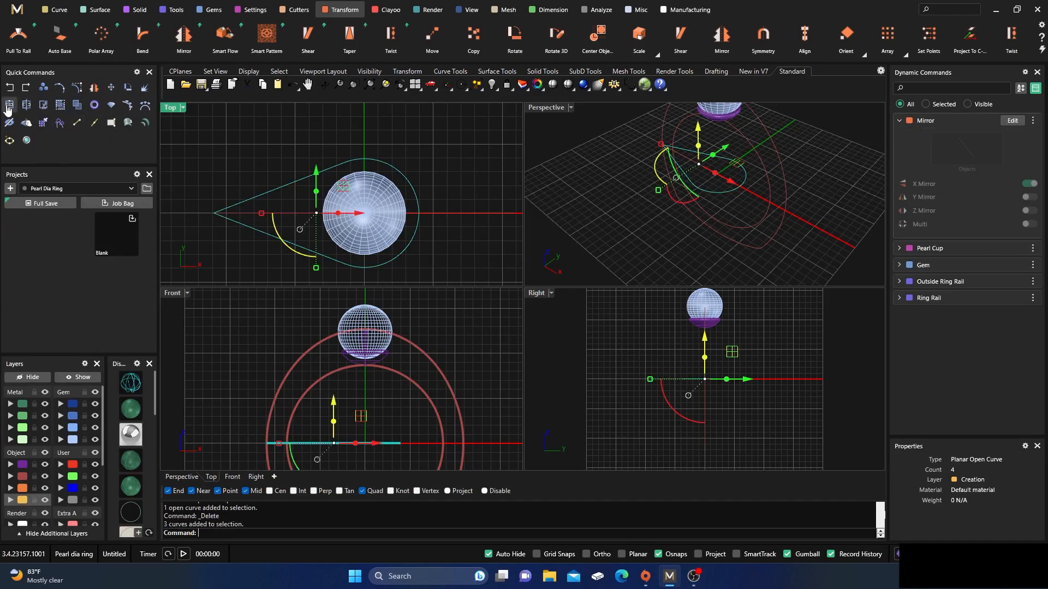
click(8, 108)
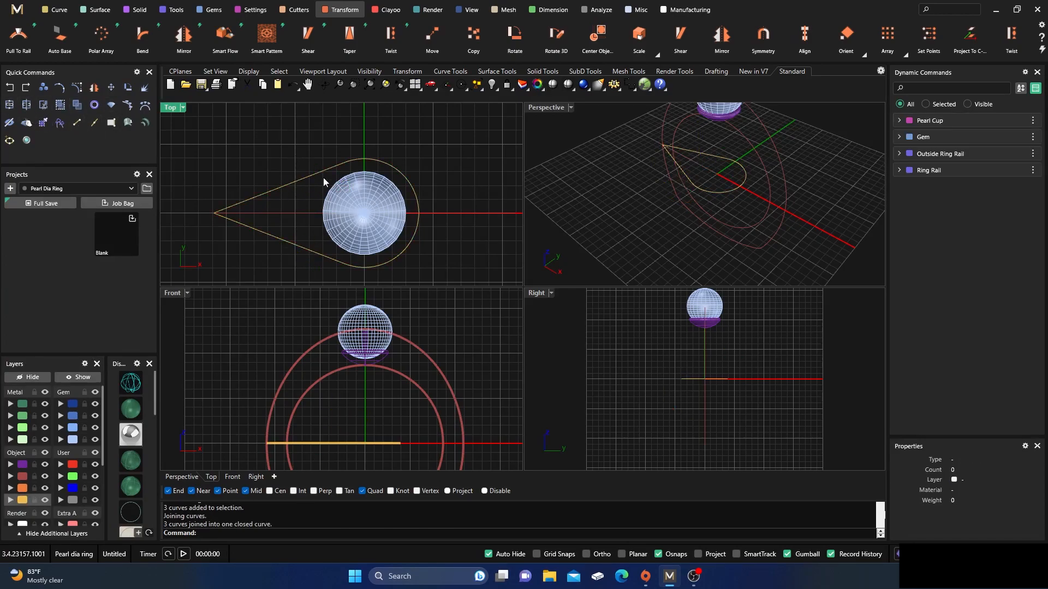
Examine the joined teardrop curve's object description with the What command
click(296, 182)
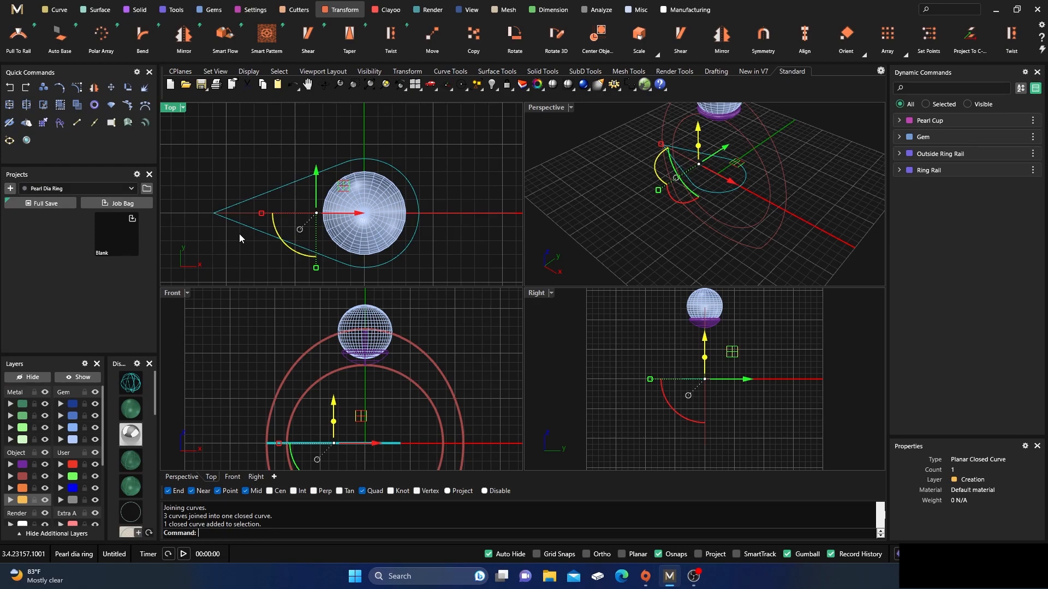
key(Return)
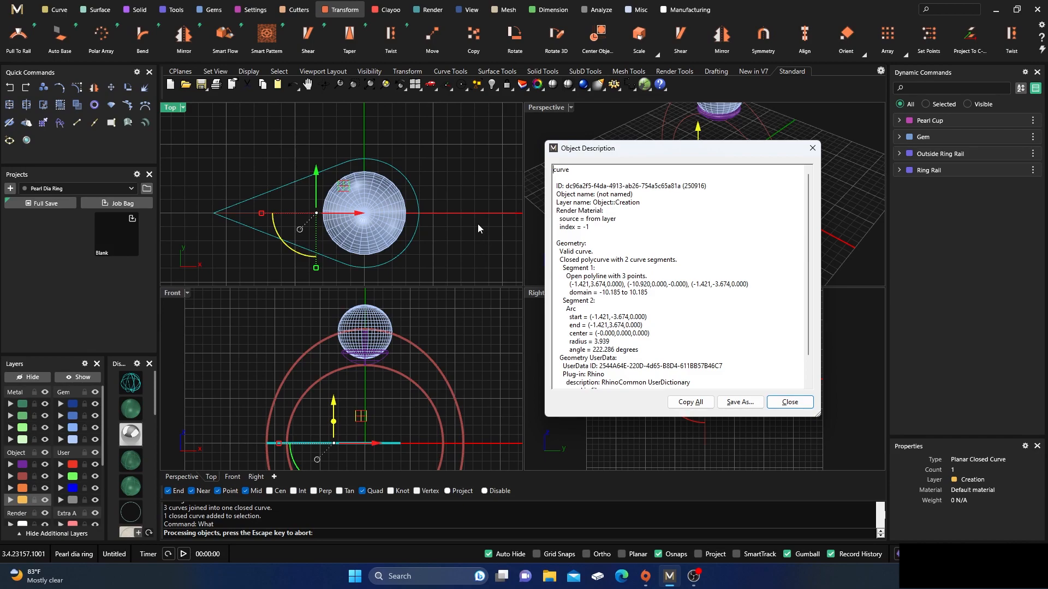
key(Escape)
key(Escape)
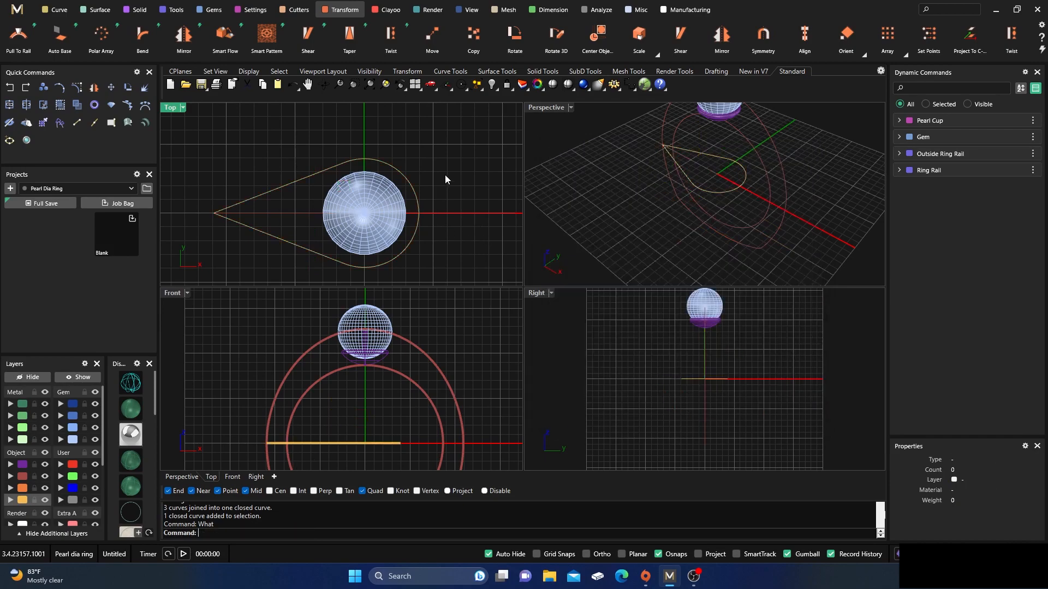
Refit the teardrop curve with Fit To Tolerance, using tolerance 0.001, degree 3, angle tolerance 1 and deletion of the input
click(394, 168)
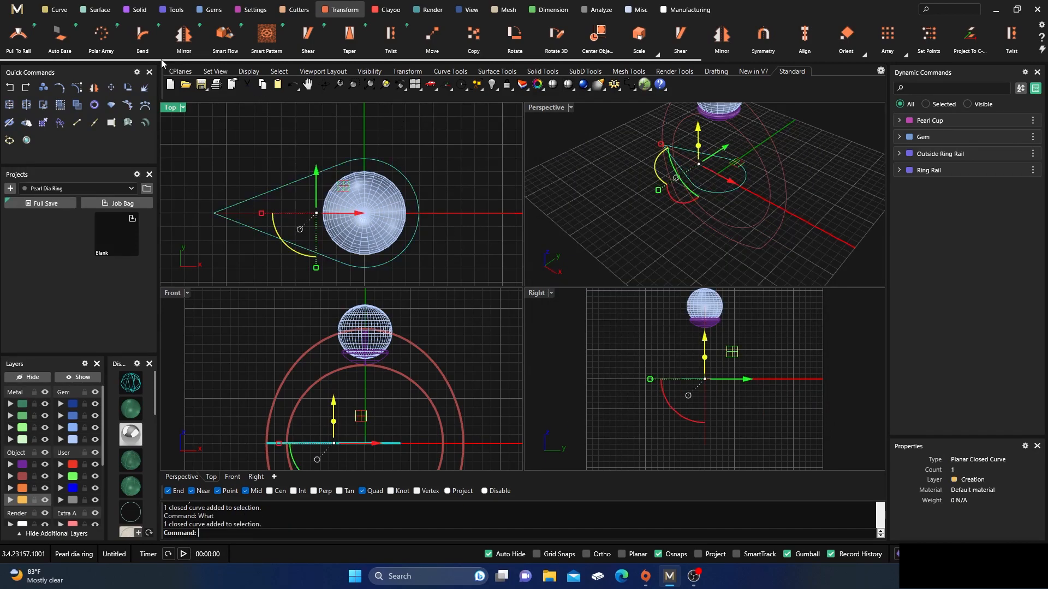
click(59, 10)
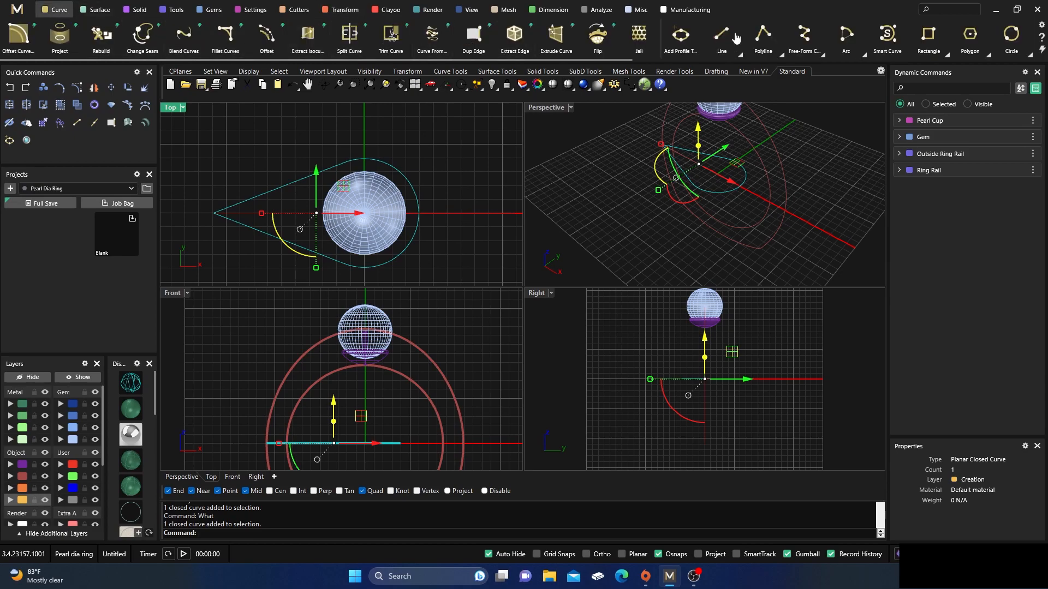
scroll(946, 49, down, 5)
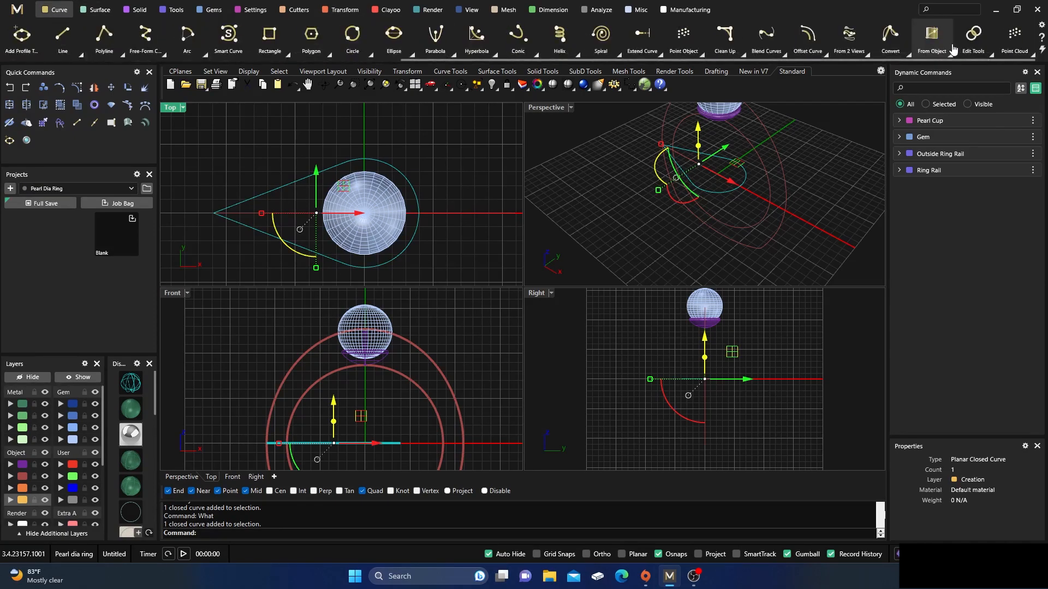
click(992, 57)
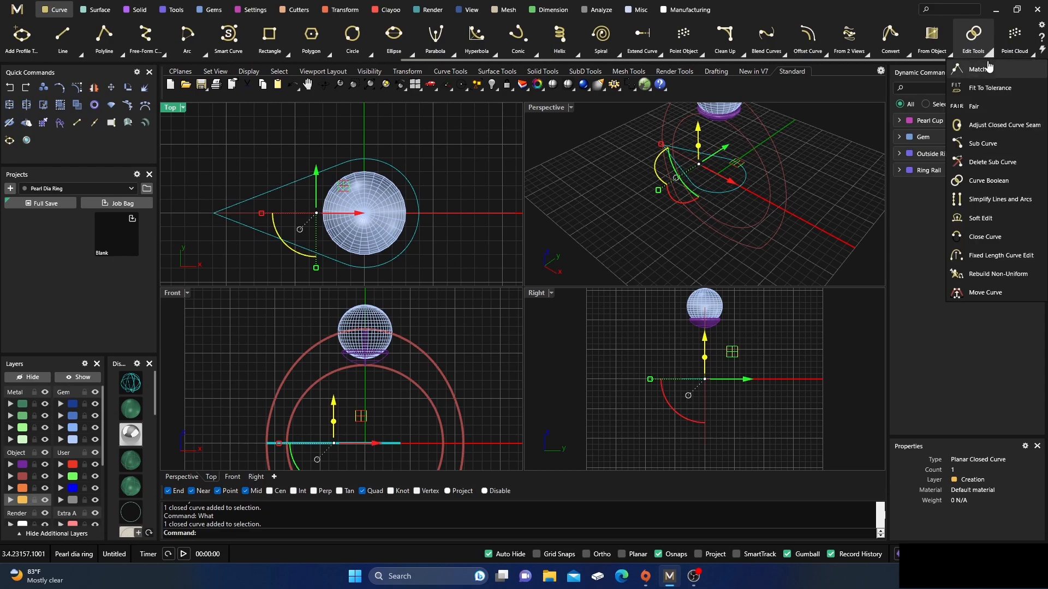
click(977, 82)
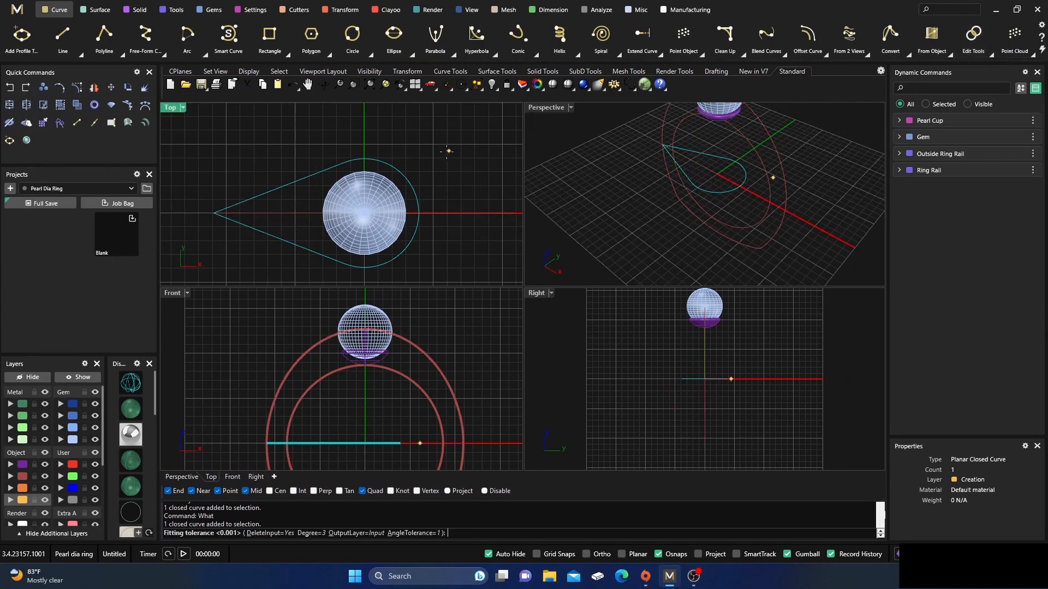
key(Return)
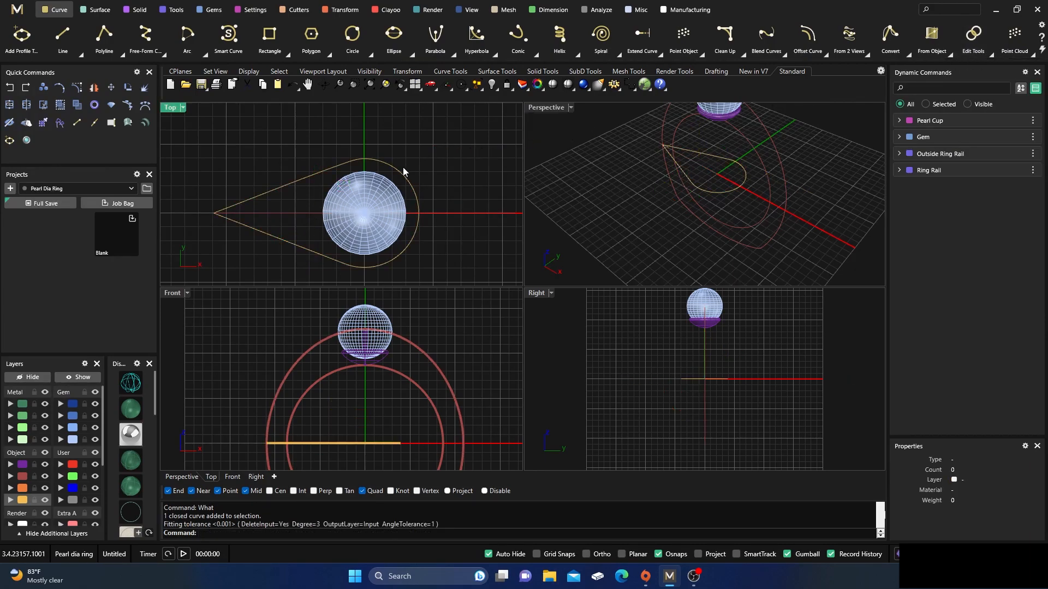
Examine the refitted teardrop curve's object description with the What command
click(402, 172)
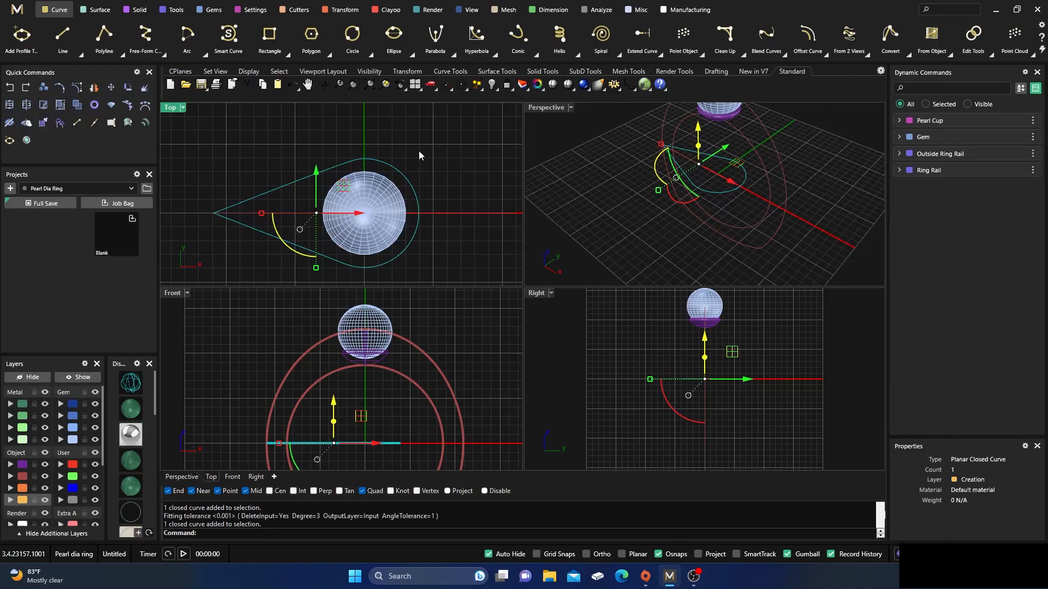
right_click(212, 535)
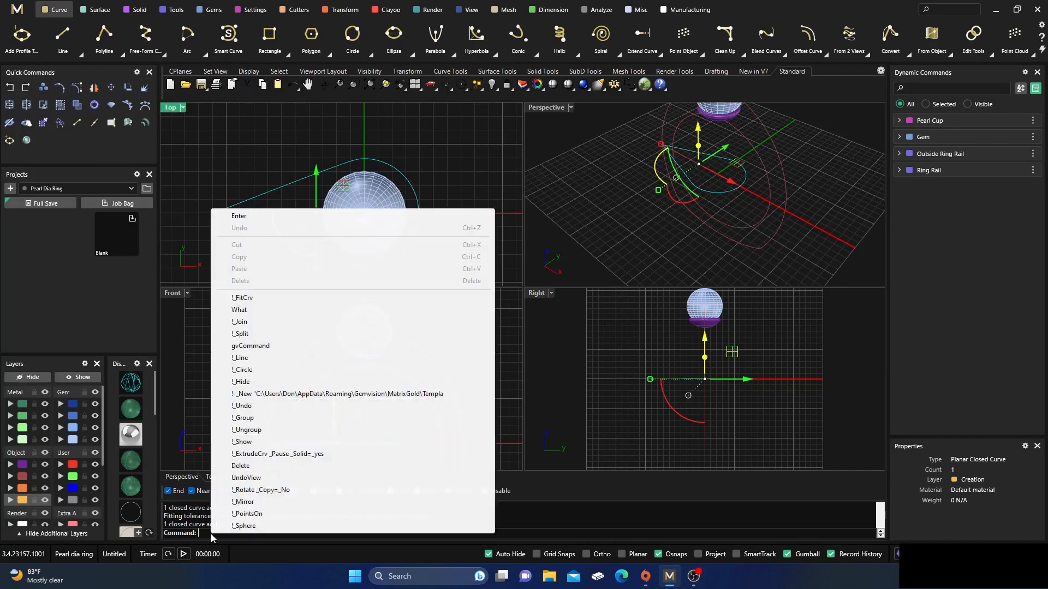
click(243, 311)
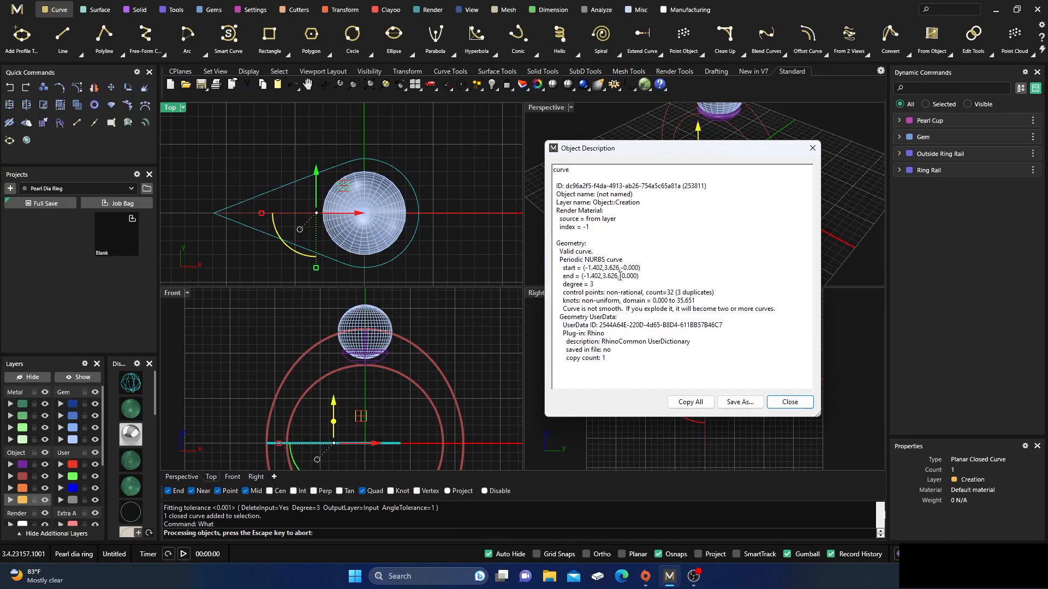
click(790, 403)
click(456, 159)
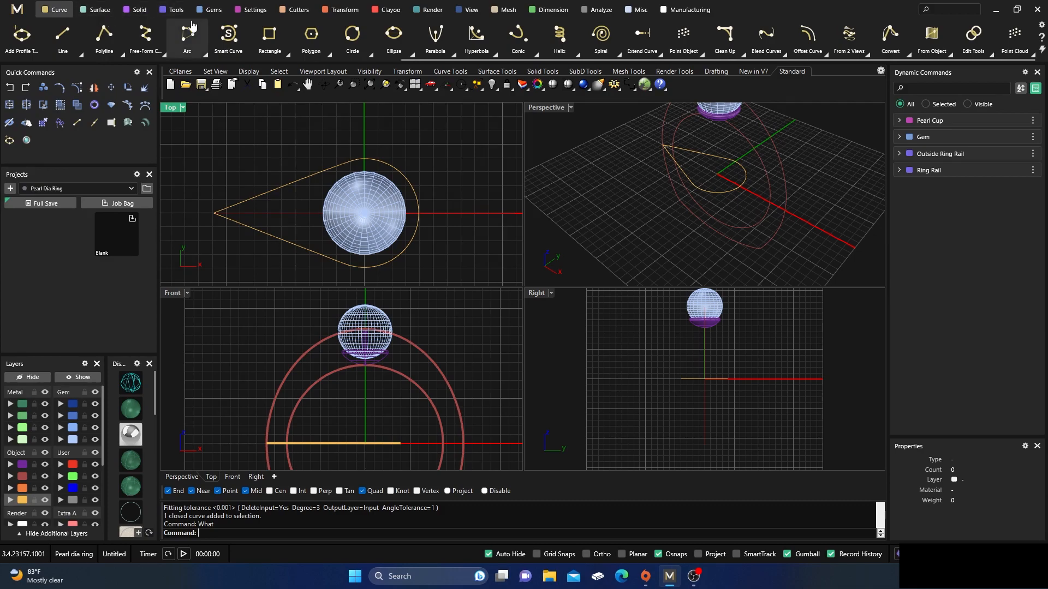
Project the flat teardrop outline onto the outside ring rail with Curve From 2 Views
scroll(230, 44, up, 5)
scroll(229, 44, up, 4)
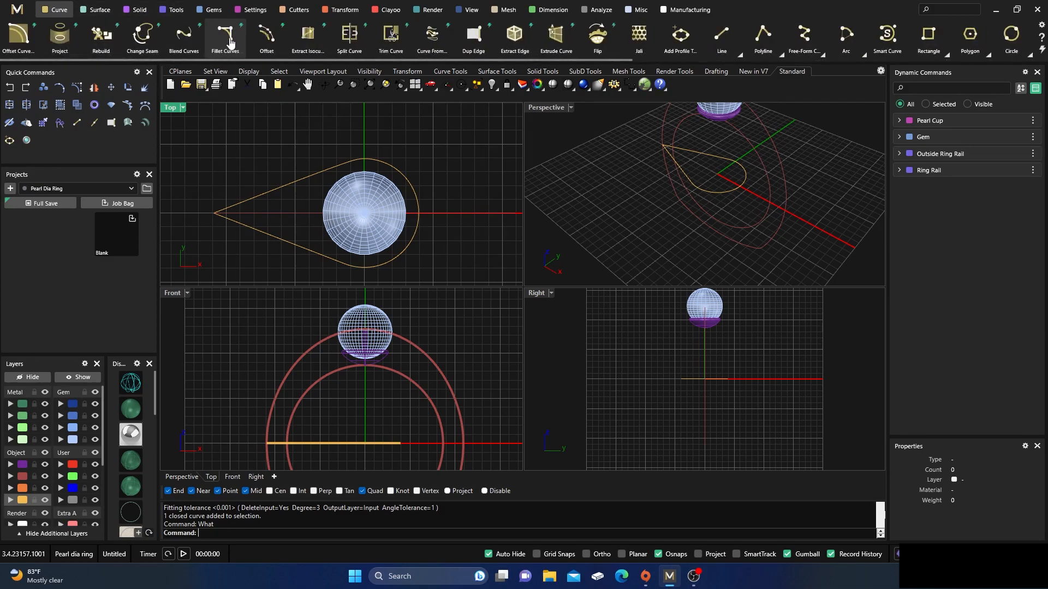
click(432, 39)
click(351, 443)
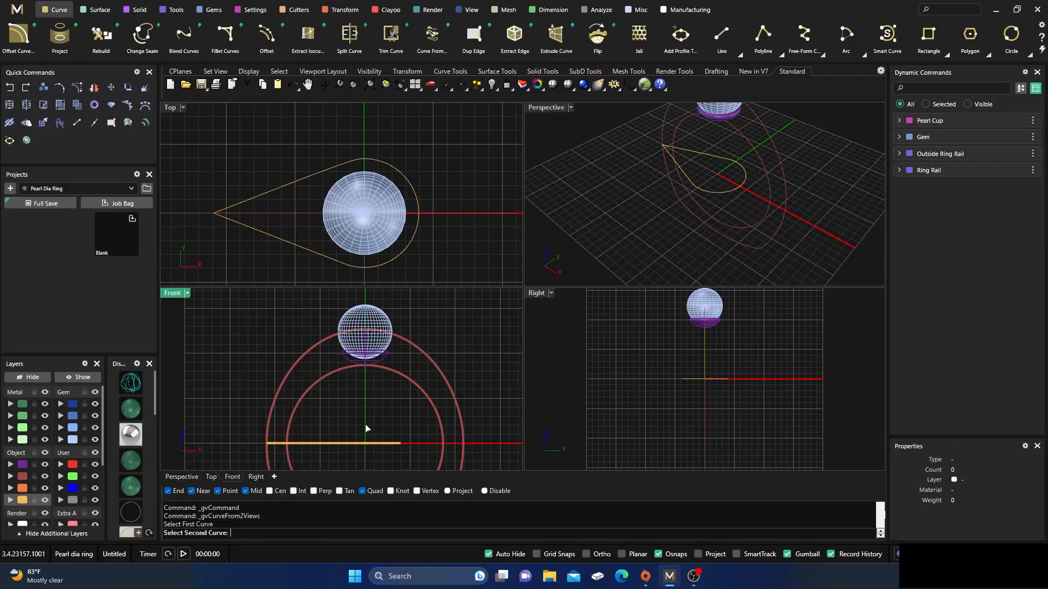
click(410, 351)
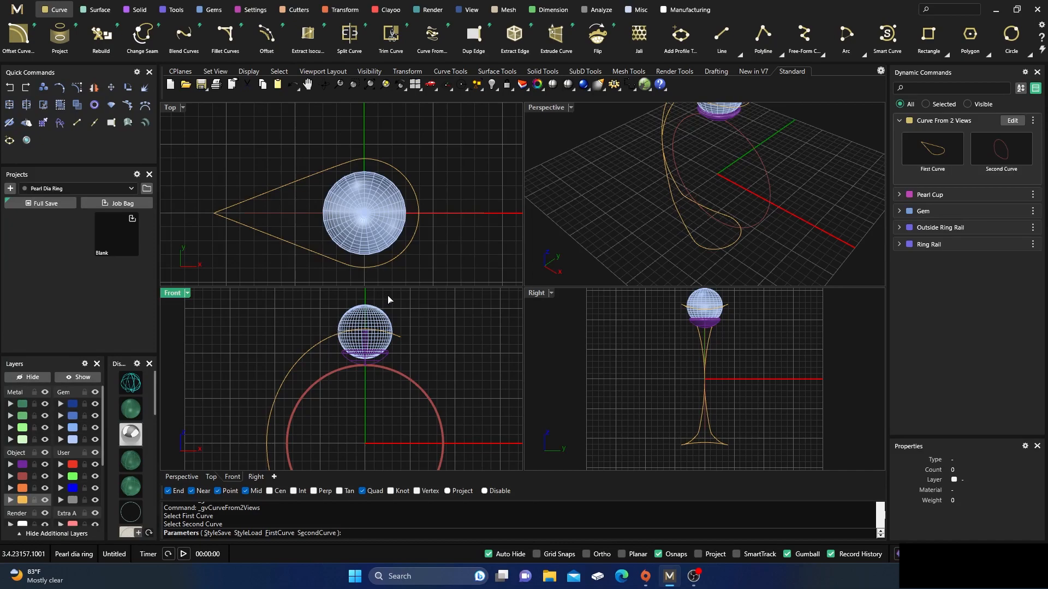
key(Return)
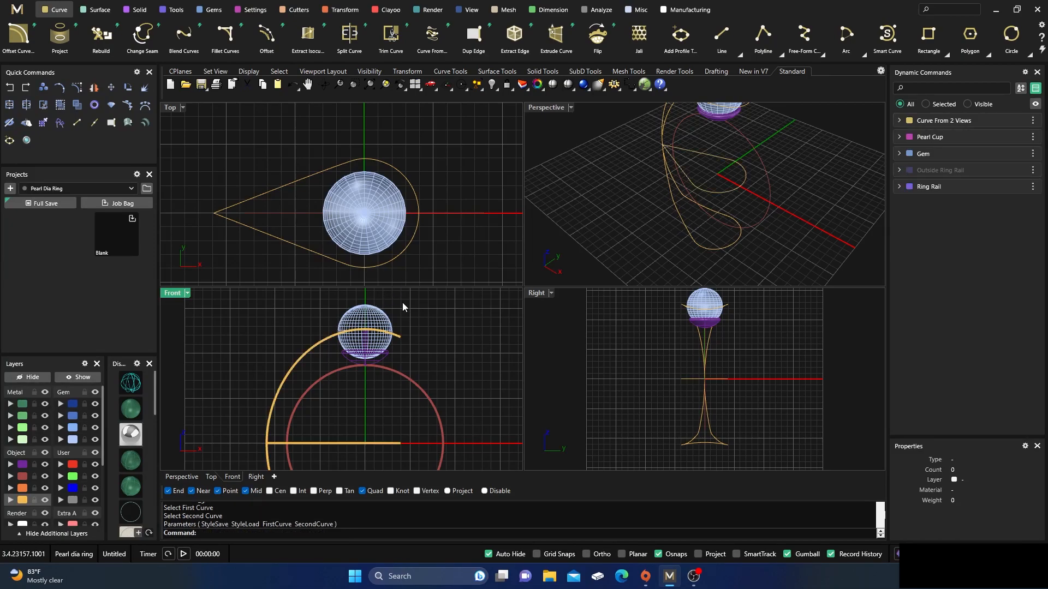
Shift the flat teardrop slightly along the positive X axis so its point sits inside the outer rail's edge
click(398, 444)
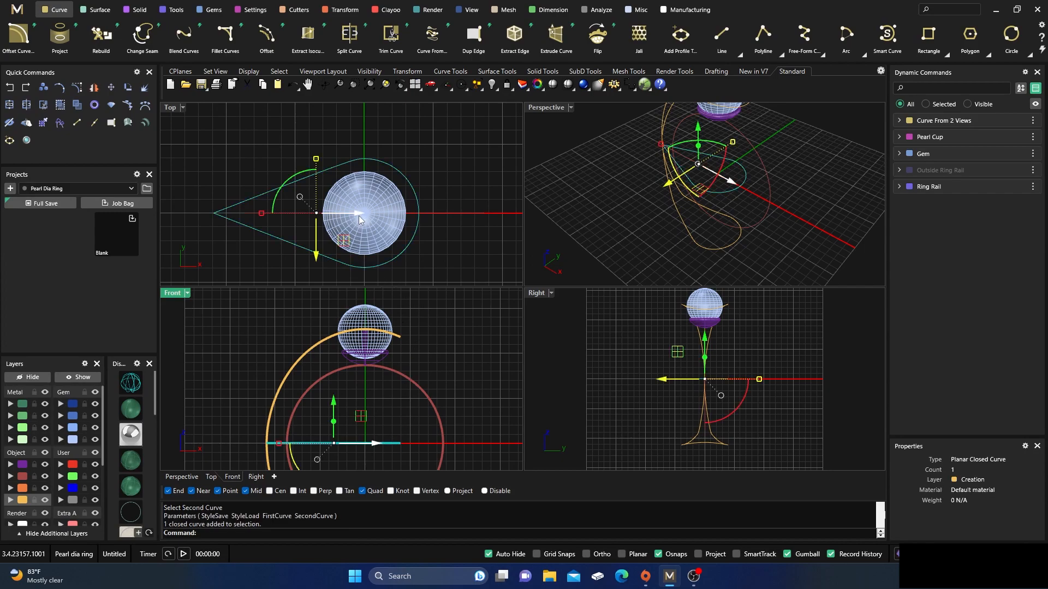
drag(361, 213, 280, 433)
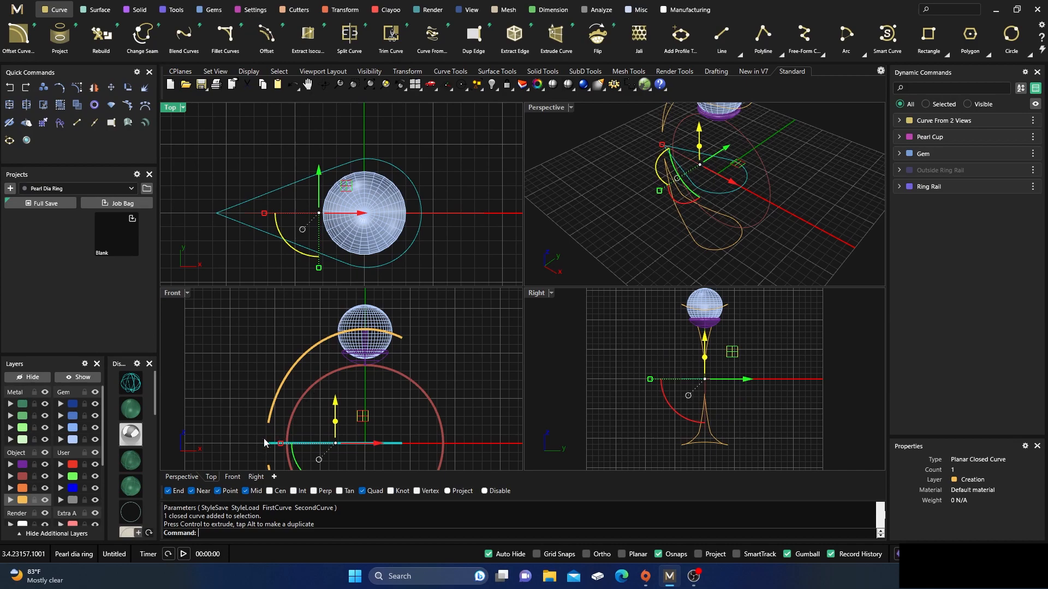
click(469, 305)
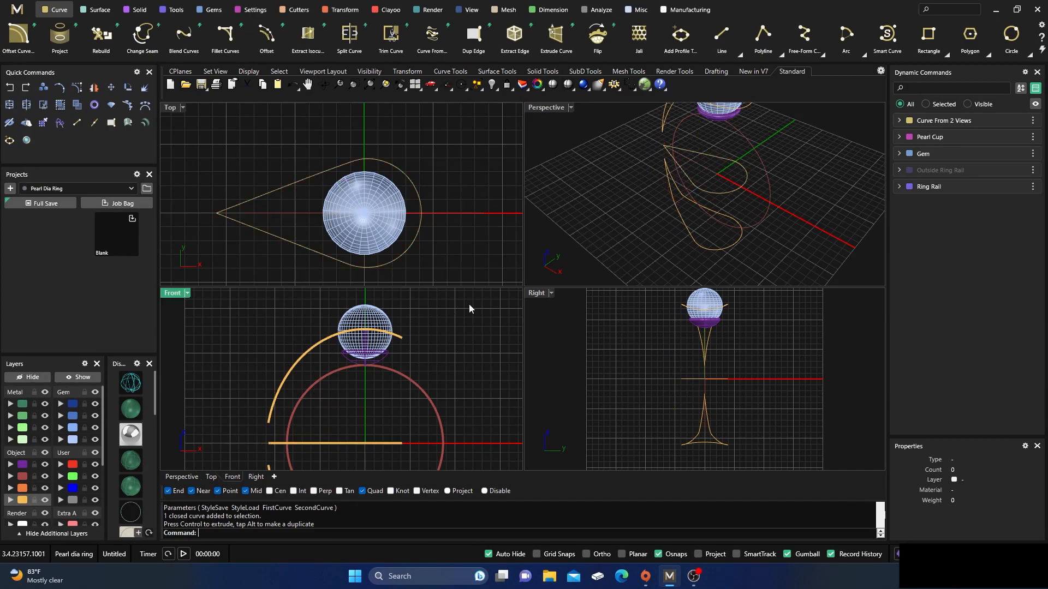
Move the lower piece of the projected teardrop curve to the User 04 layer and hide it
double_click(545, 109)
scroll(485, 221, down, 3)
right_drag(485, 221, 487, 294)
scroll(455, 349, up, 3)
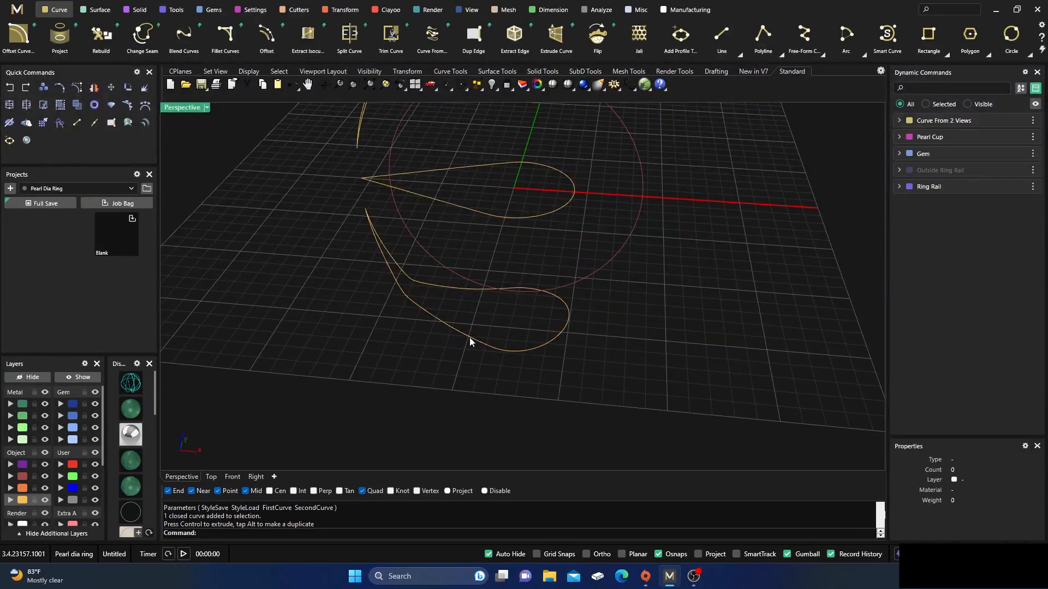
click(470, 338)
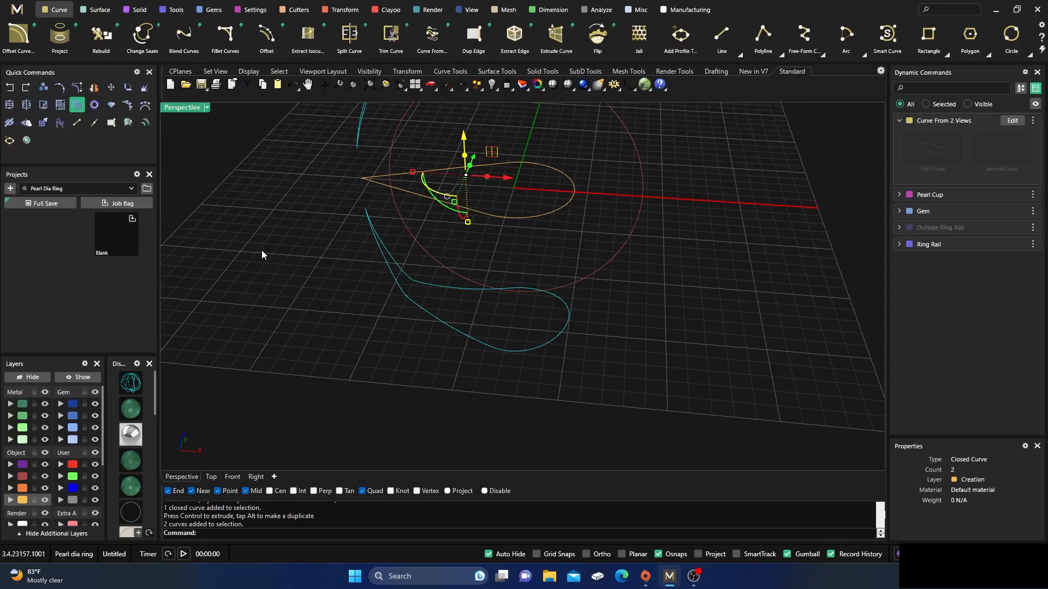
key(Escape)
click(426, 319)
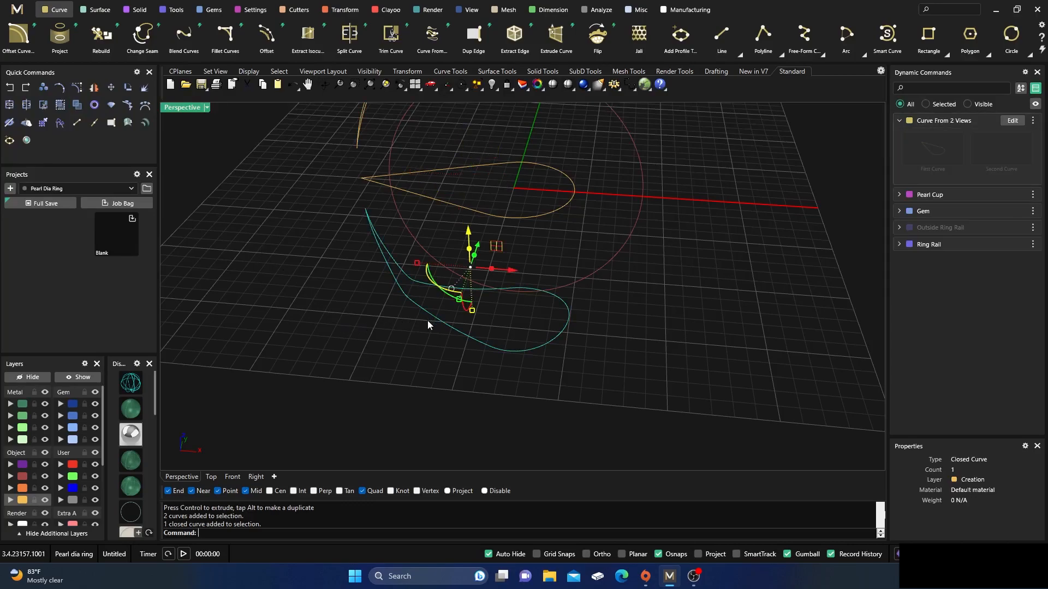
click(62, 501)
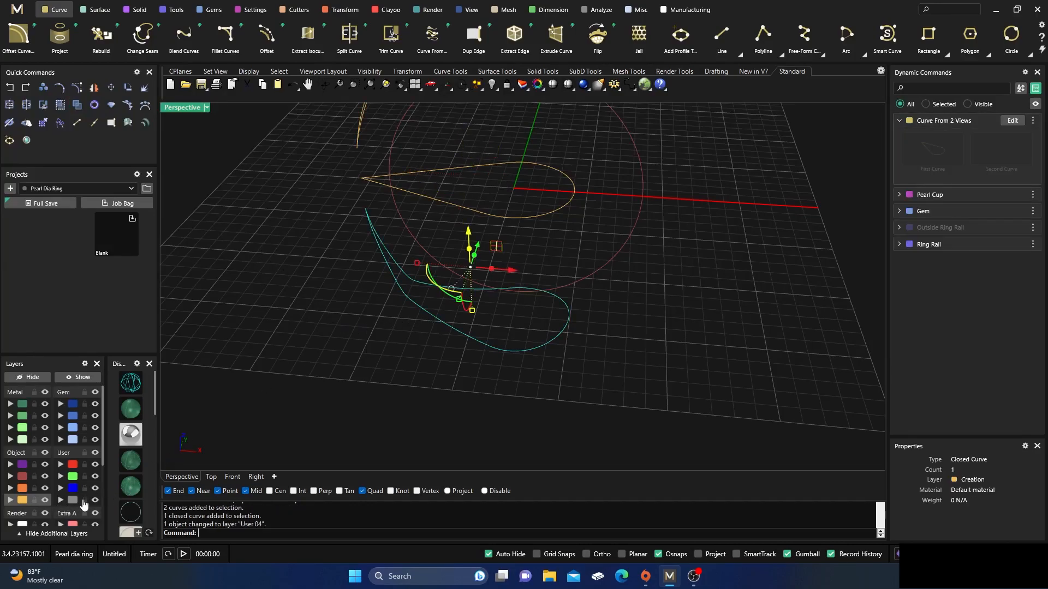
right_drag(334, 328, 452, 328)
Place 1.30 mm round diamonds along the upper projected teardrop curve with Gem on Curve
shift+click(372, 260)
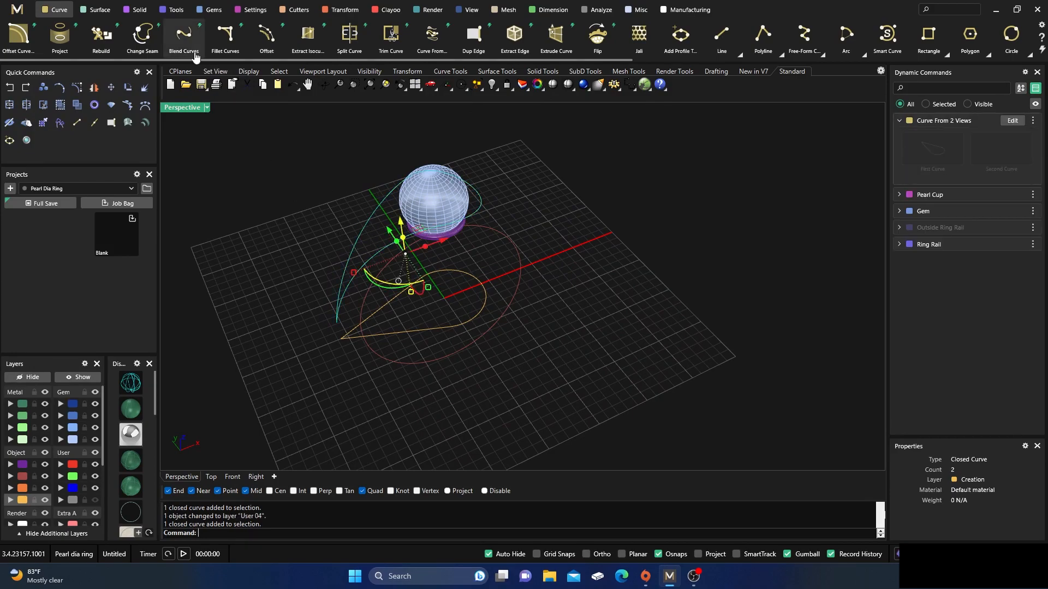
click(220, 15)
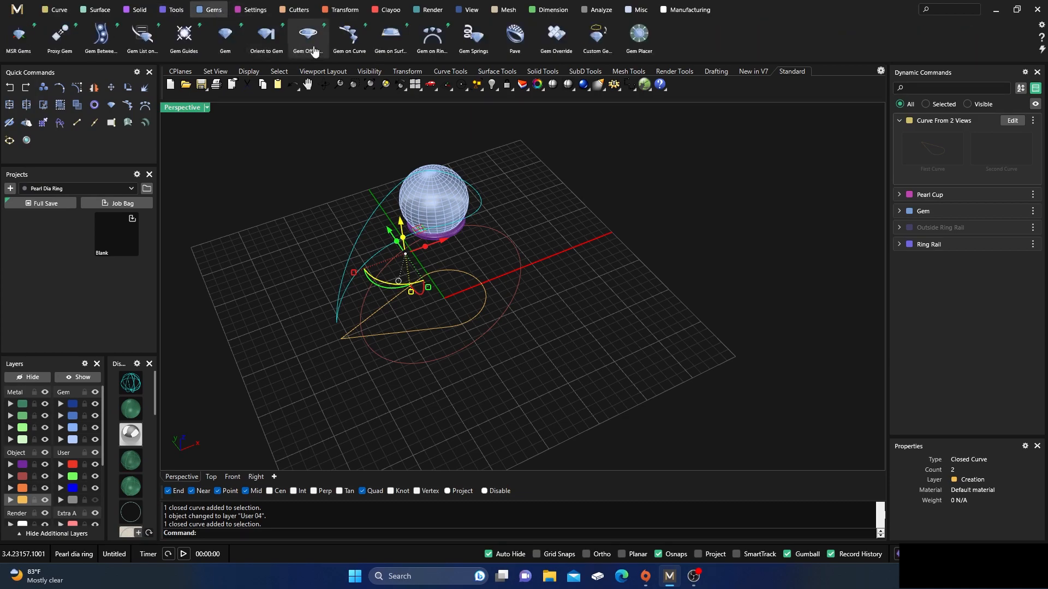
click(348, 35)
right_drag(455, 341, 439, 360)
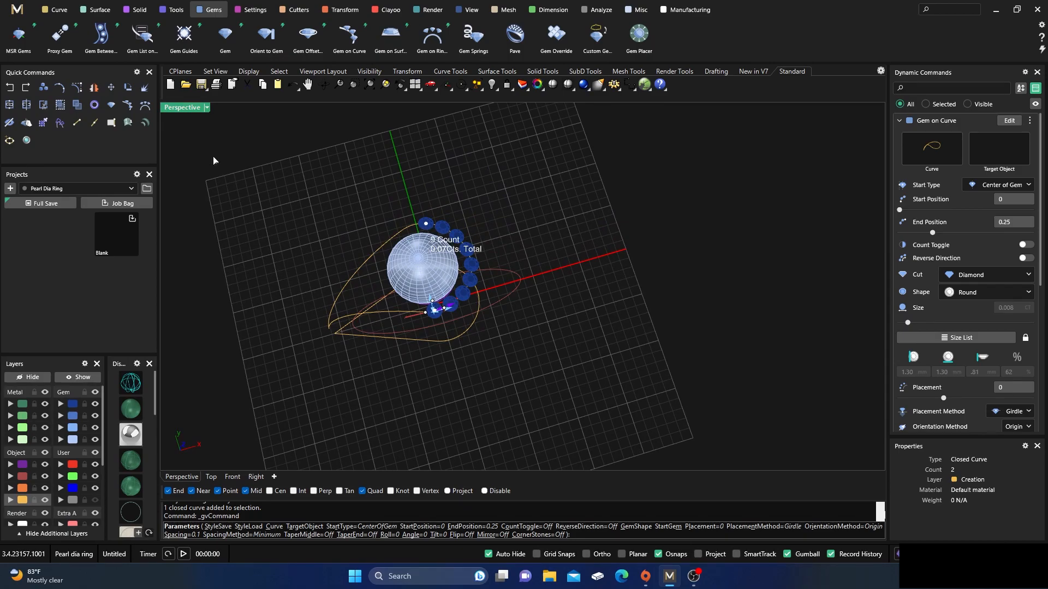
Set the gem run's end position to about 0.139, at the curve's rounded end on the X axis
double_click(185, 108)
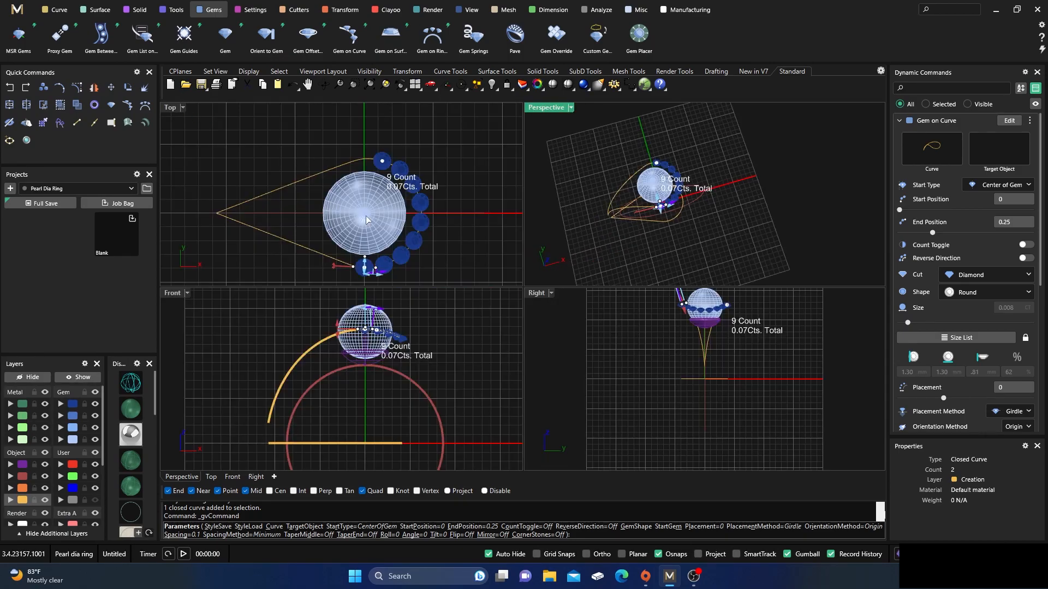
click(383, 173)
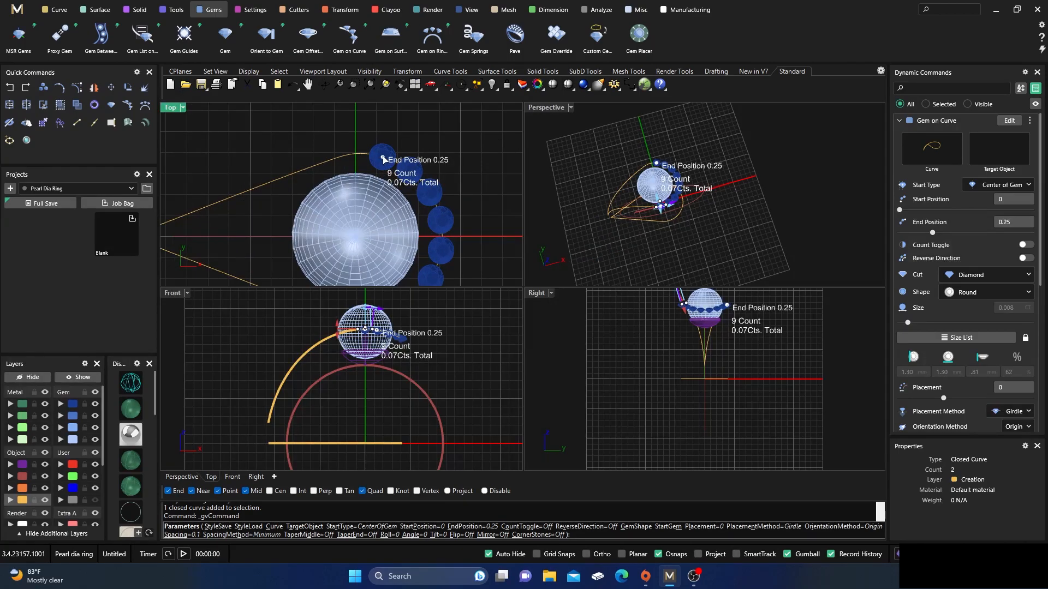
drag(384, 160, 441, 239)
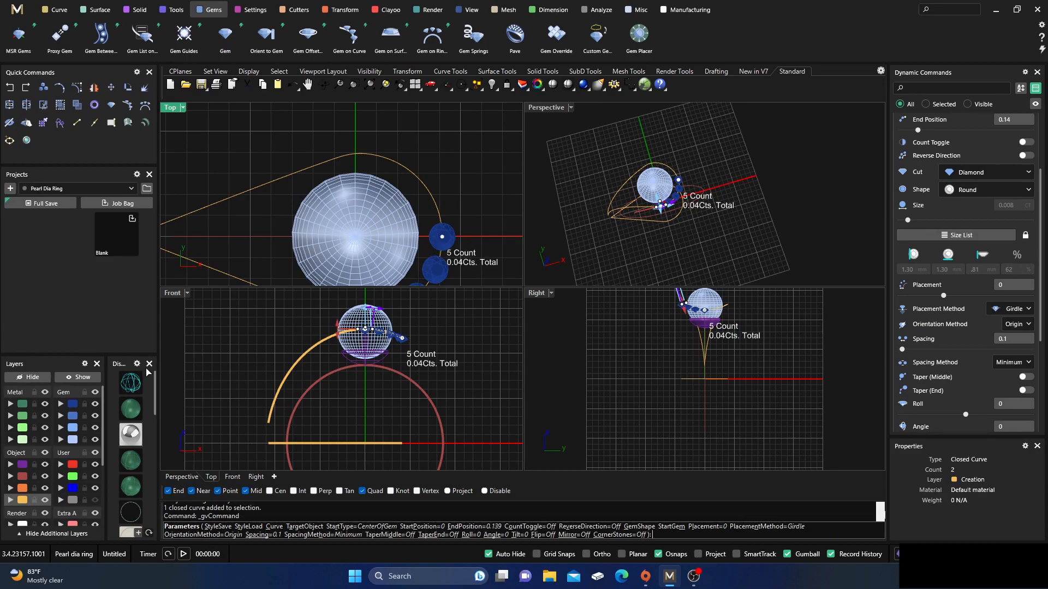
scroll(431, 243, up, 2)
scroll(443, 240, up, 3)
scroll(442, 240, down, 5)
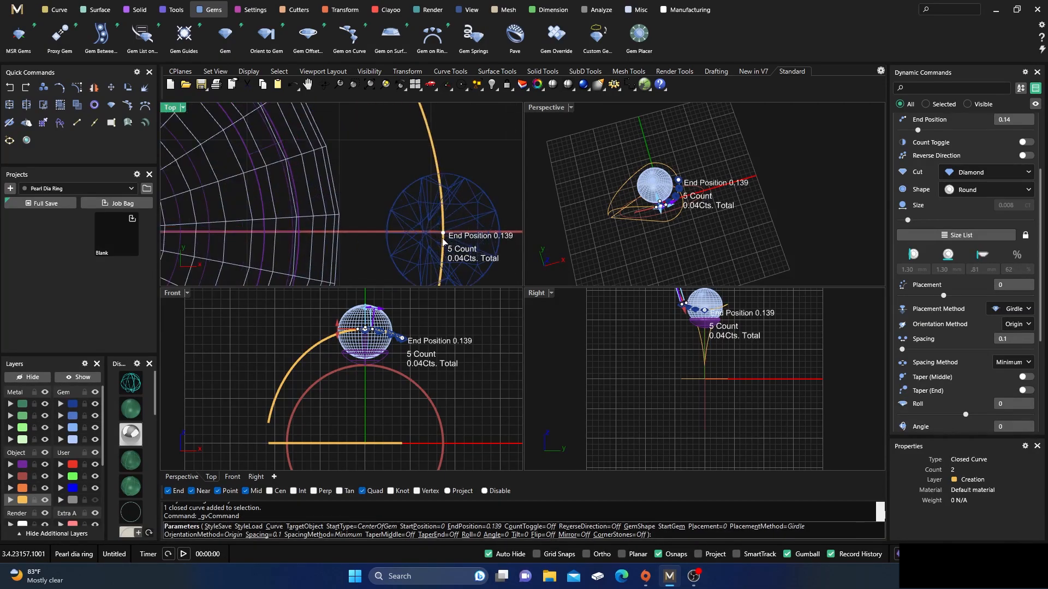
Set the gem run's start position to about 0.758, partway down the curve's tapering side
click(130, 408)
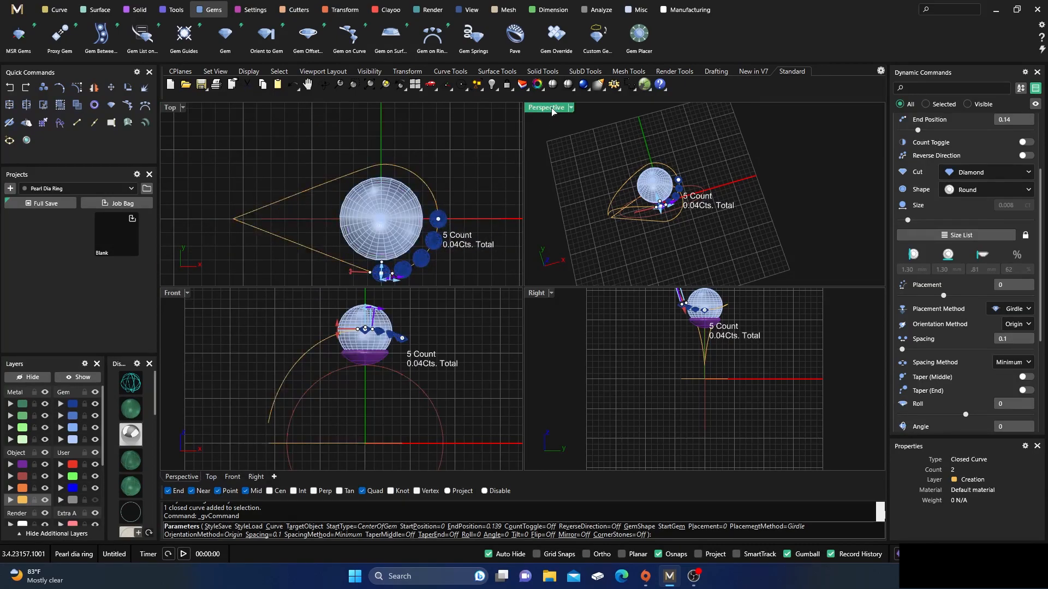
double_click(552, 110)
right_drag(511, 334, 596, 292)
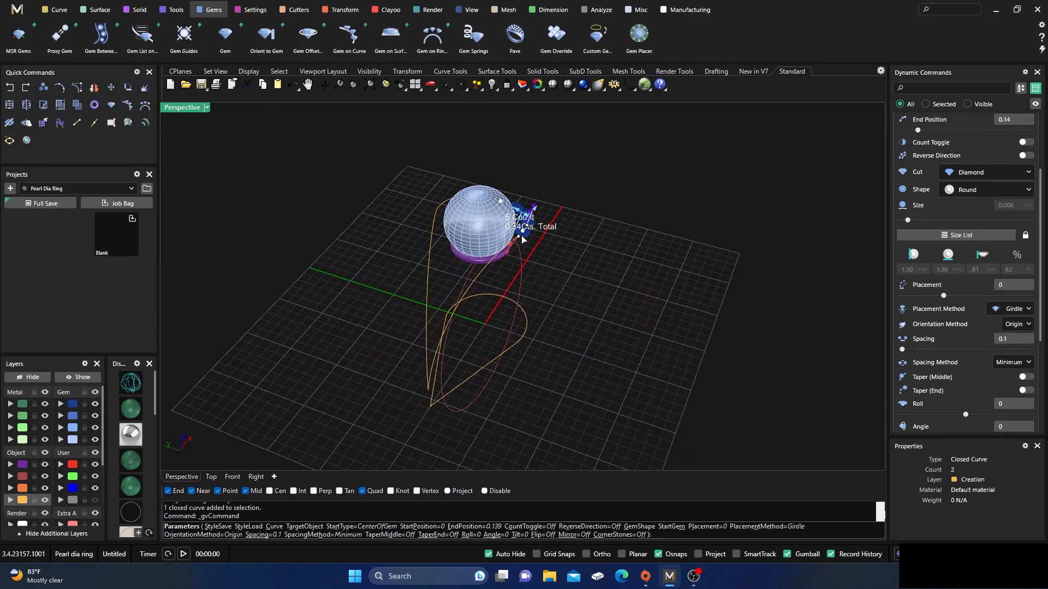
drag(517, 240, 451, 346)
scroll(451, 346, up, 5)
right_drag(452, 345, 470, 343)
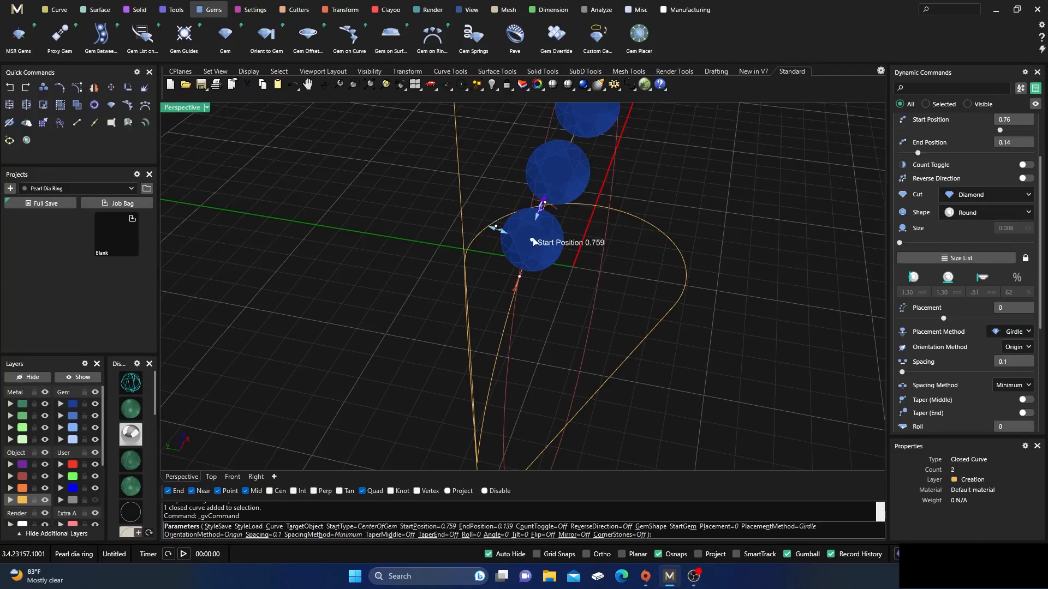
right_drag(543, 311, 436, 344)
scroll(499, 341, down, 4)
scroll(423, 322, up, 5)
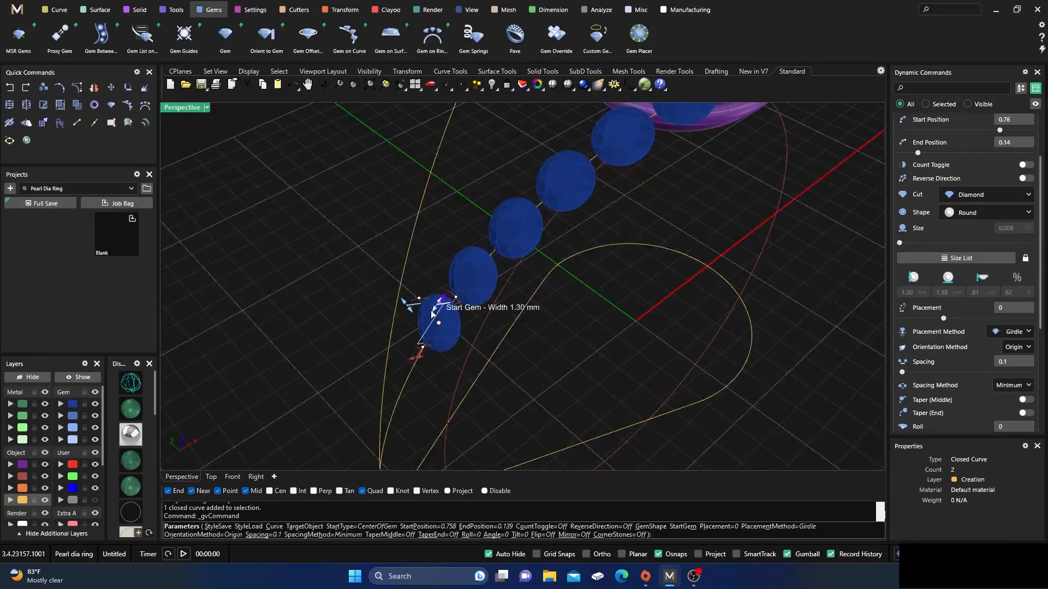
Set the spacing between the gems on the curve to 0
drag(444, 303, 437, 308)
right_drag(494, 358, 487, 329)
scroll(531, 358, down, 5)
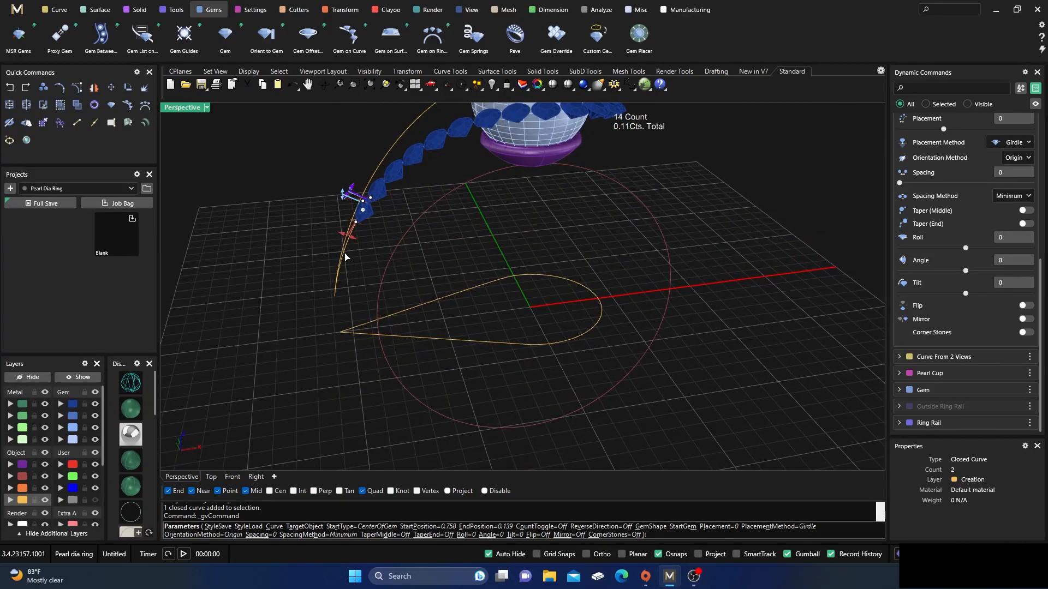
Raise the gems off the curve with a placement of 0.39 mm and accept the gem run
scroll(471, 286, up, 2)
scroll(363, 206, up, 6)
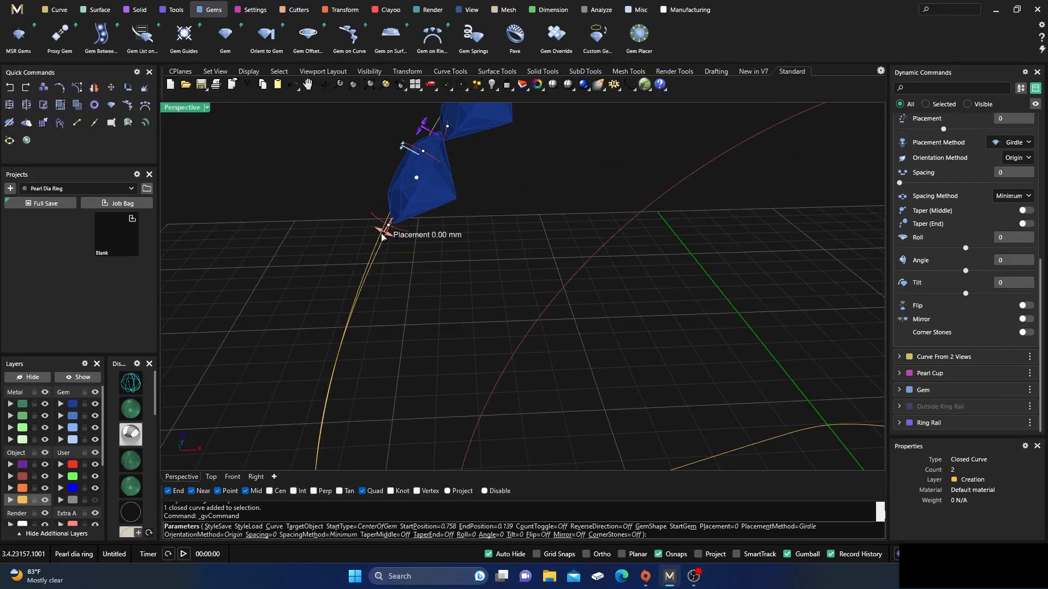
drag(382, 238, 364, 217)
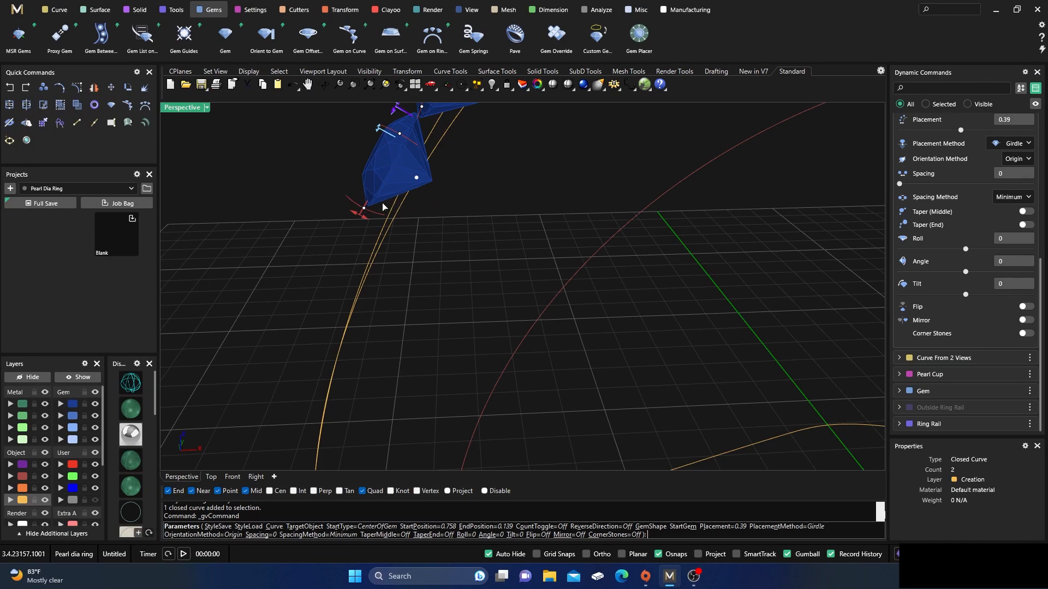
scroll(335, 252, down, 9)
right_drag(339, 251, 375, 284)
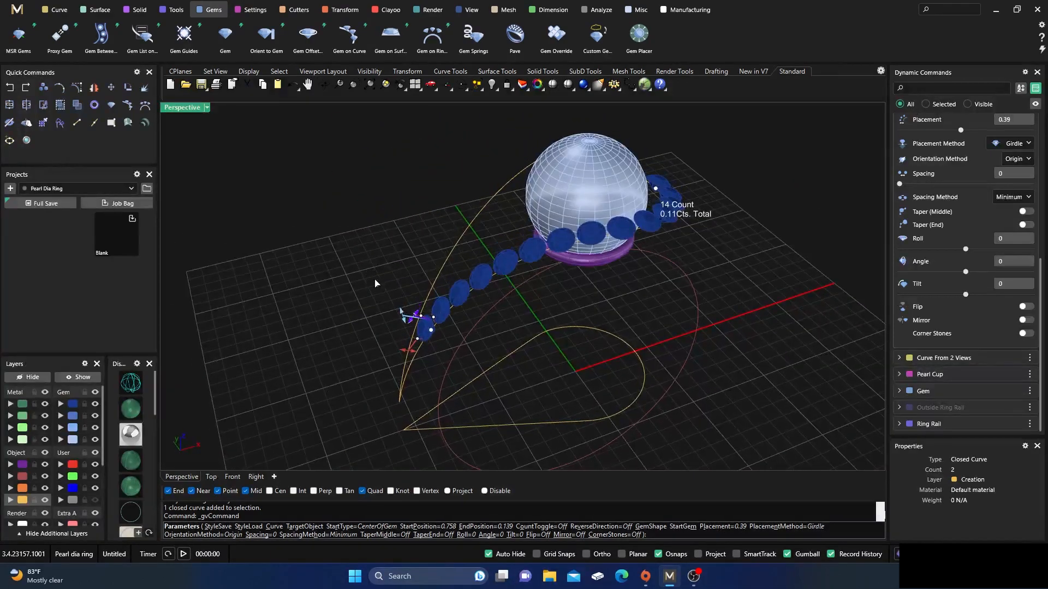
right_click(445, 341)
Mirror the gem run to the curve's other side with X Mirror on and Y Mirror off
click(461, 299)
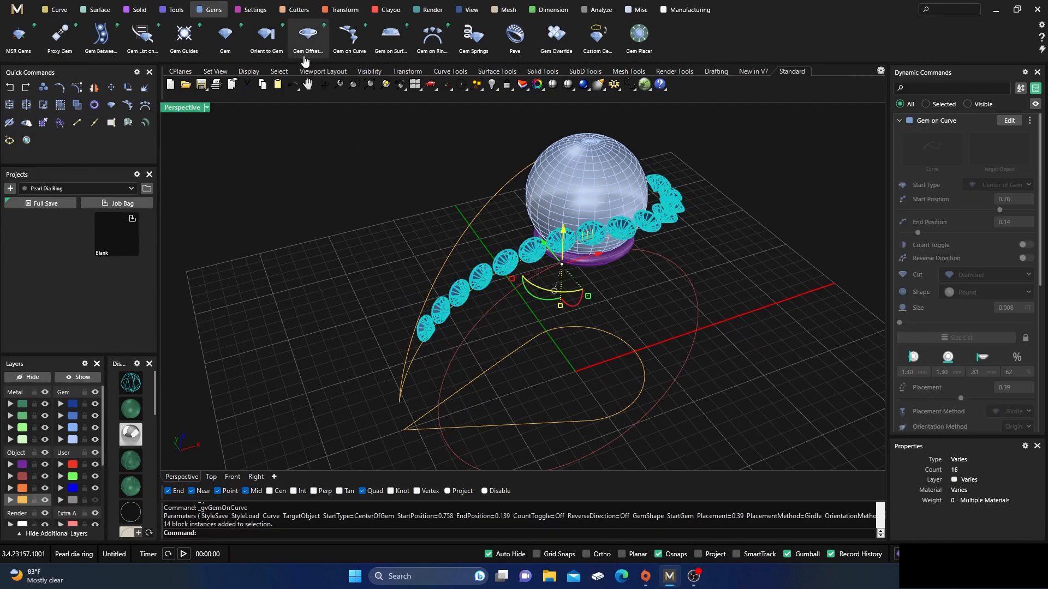
click(345, 9)
click(184, 33)
click(1030, 183)
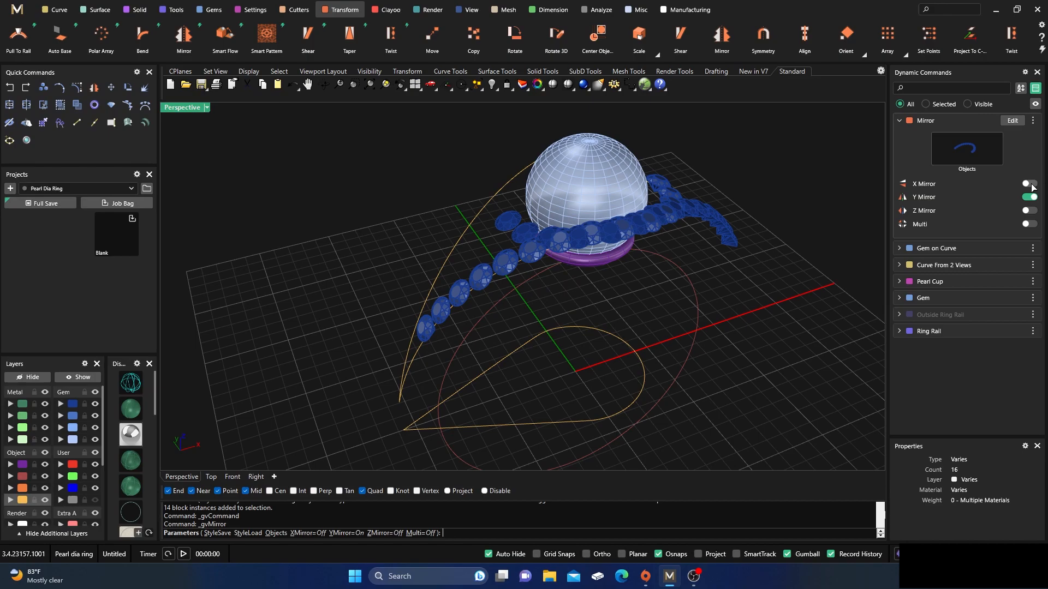
click(1031, 198)
right_drag(564, 344, 635, 331)
scroll(635, 321, up, 6)
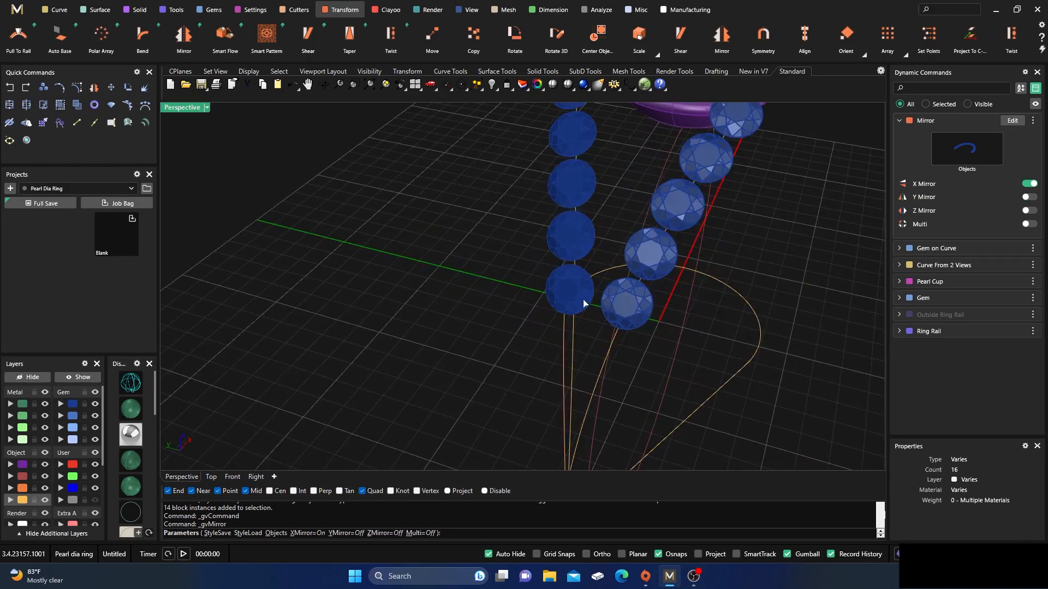
right_drag(380, 302, 388, 304)
right_click(387, 303)
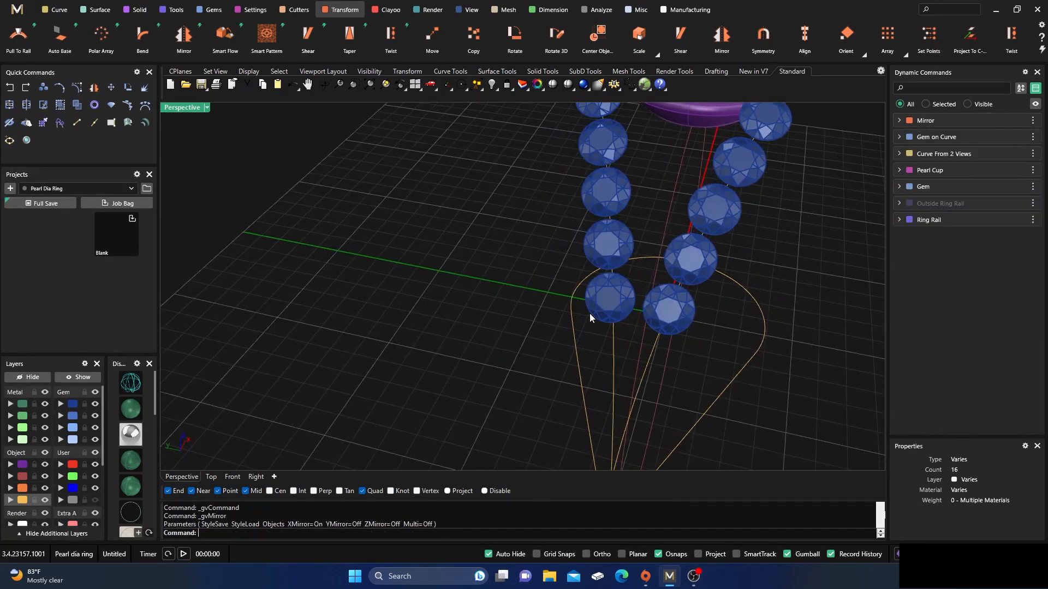
Edit the gem run on the curve, moving its start position to 0.748 to add one more diamond toward the tip, and accept it
click(679, 314)
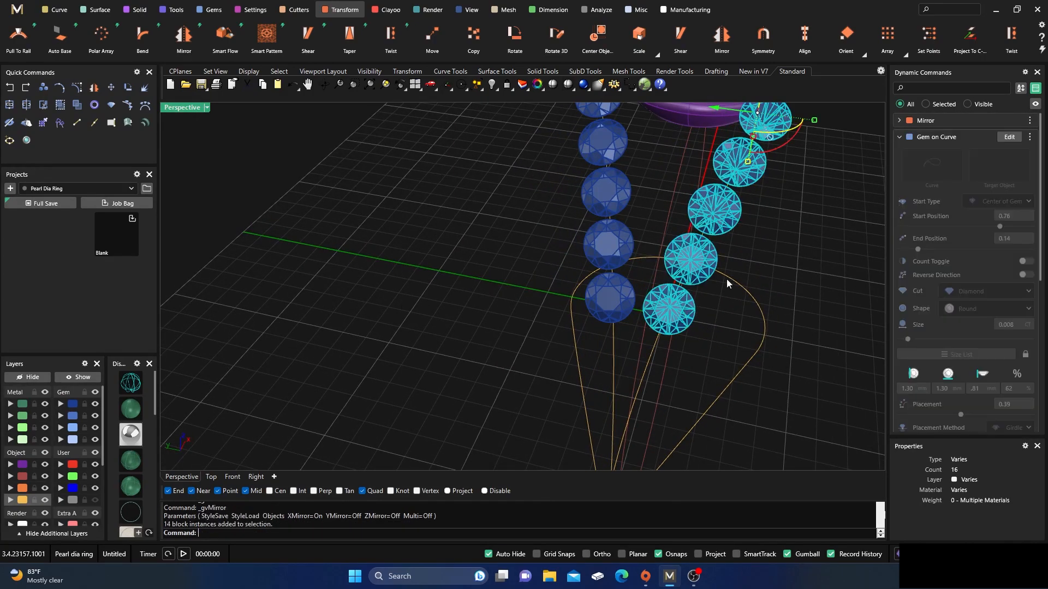
click(1010, 137)
scroll(661, 329, up, 5)
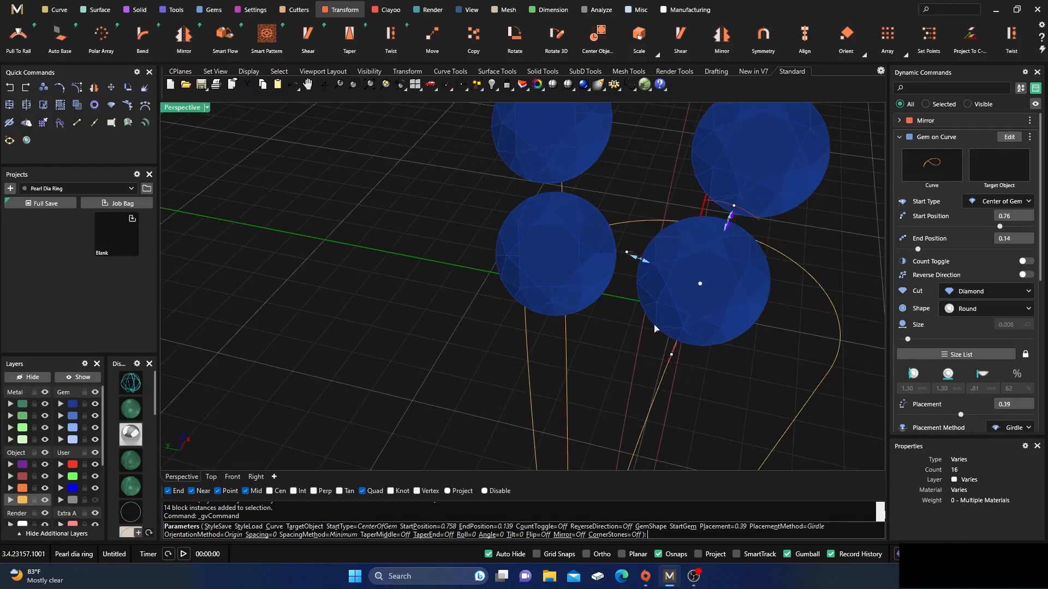
drag(701, 288, 681, 327)
scroll(568, 289, down, 8)
right_drag(577, 338, 460, 317)
right_click(497, 332)
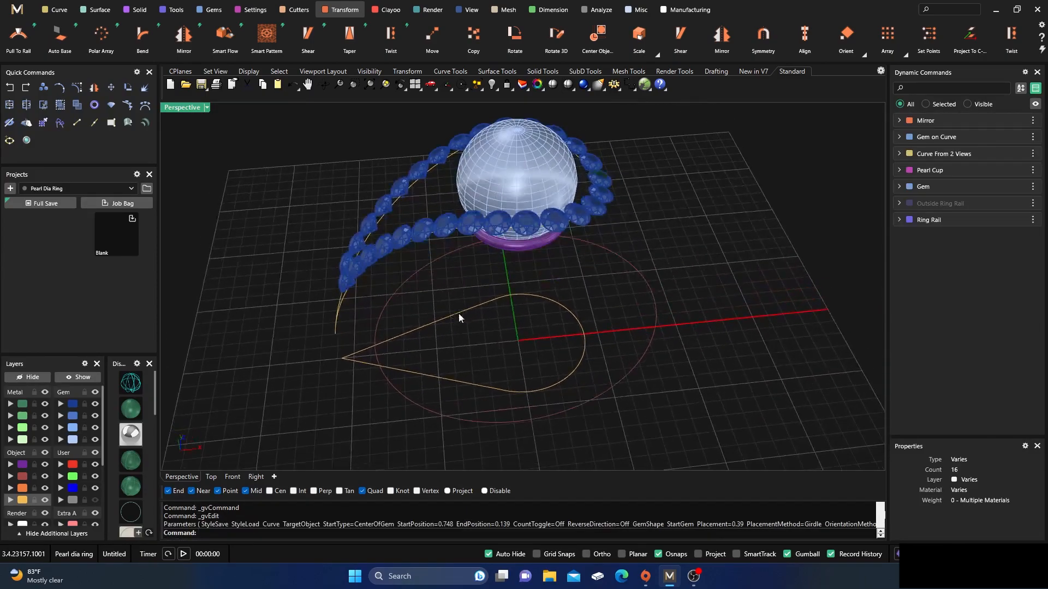
Examine the diamond run beside its mirrored copy around the pearl, and review its gem-on-curve settings, count and total carat weight
click(441, 221)
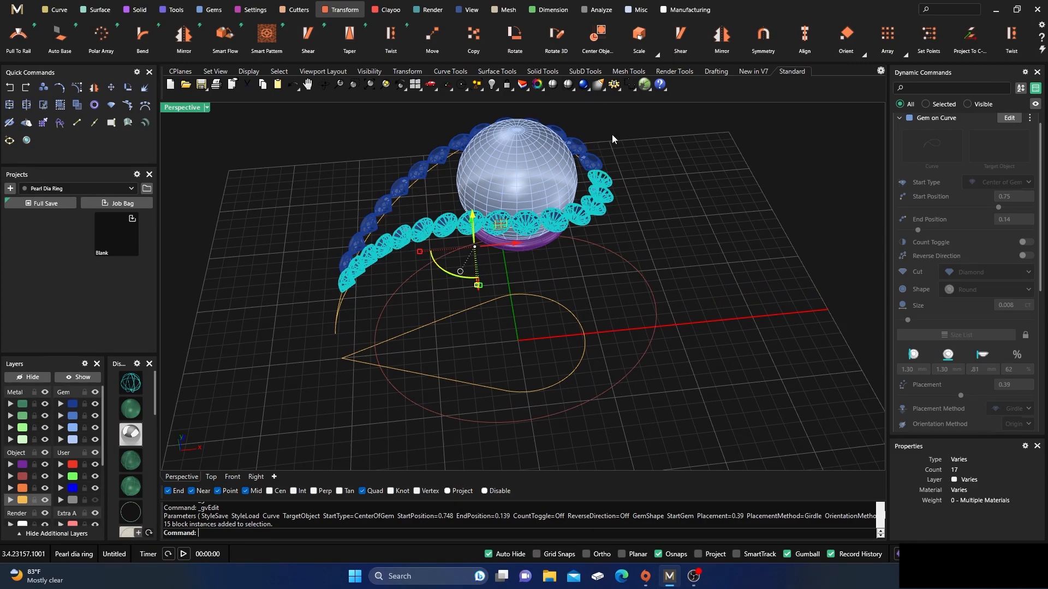
right_drag(606, 323, 579, 296)
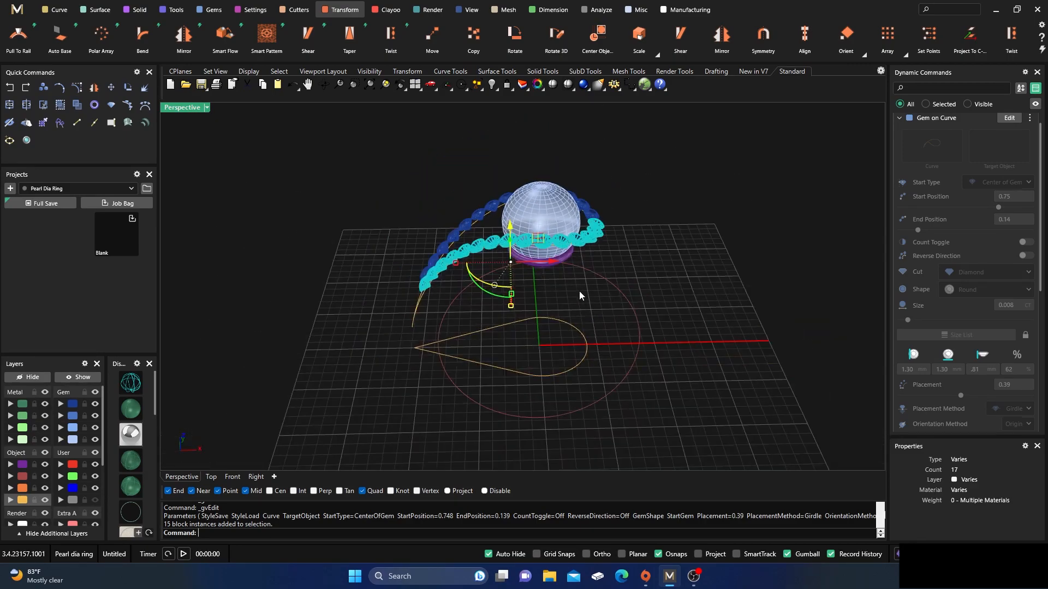
click(580, 296)
scroll(471, 265, up, 7)
right_drag(470, 262, 525, 262)
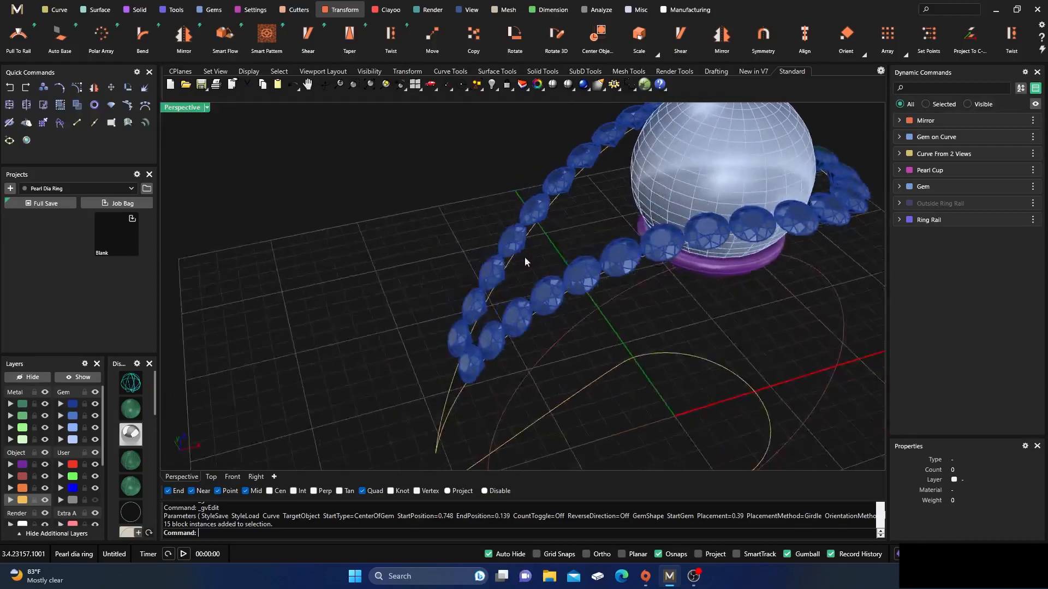
click(591, 280)
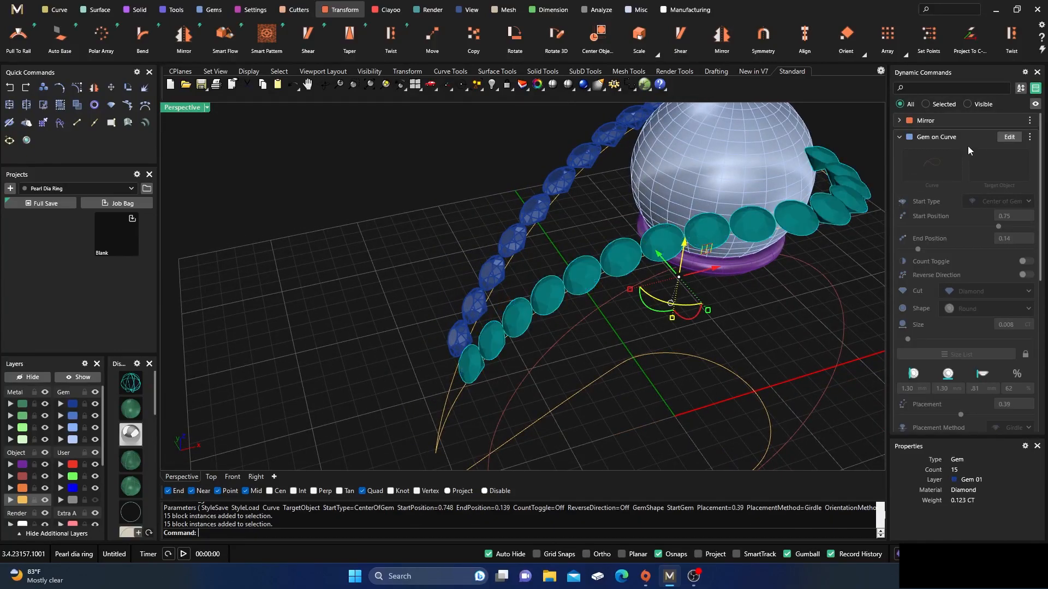
click(1009, 137)
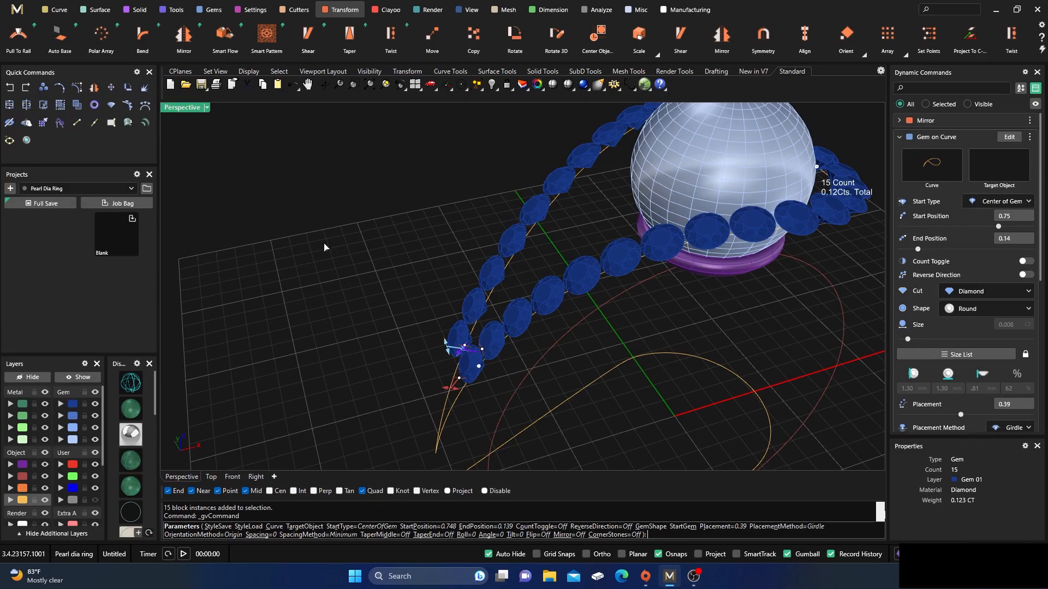
key(Return)
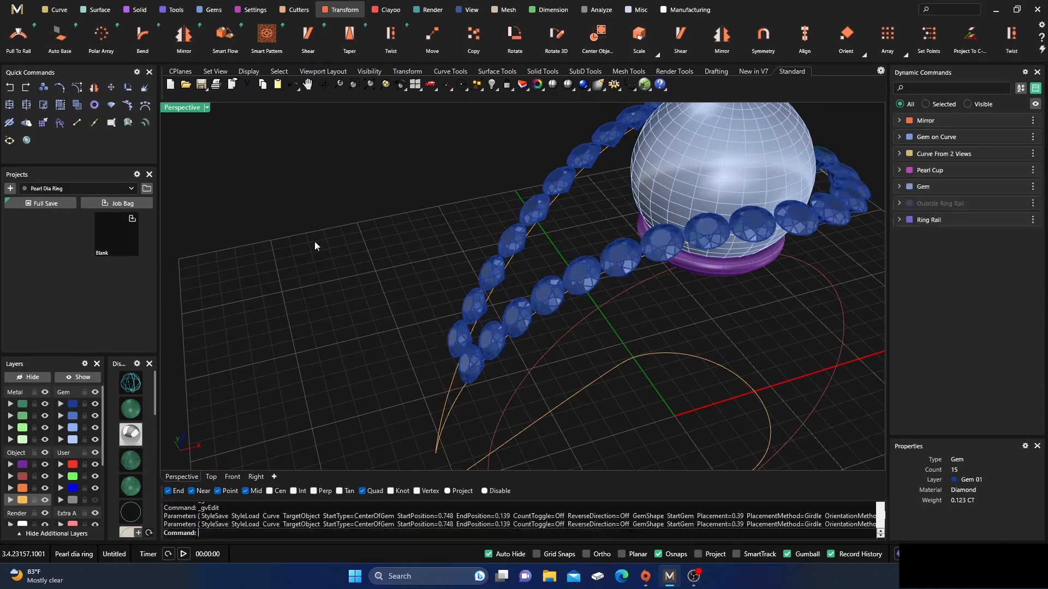
Add a separate round diamond of 1.30 mm diameter at the origin
scroll(315, 241, down, 6)
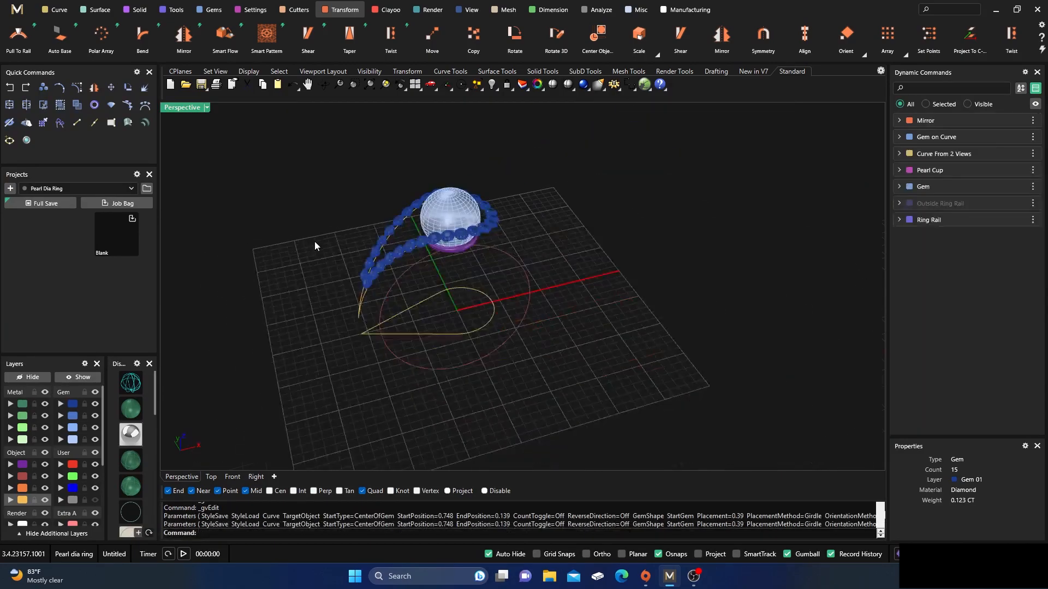
click(210, 10)
click(224, 41)
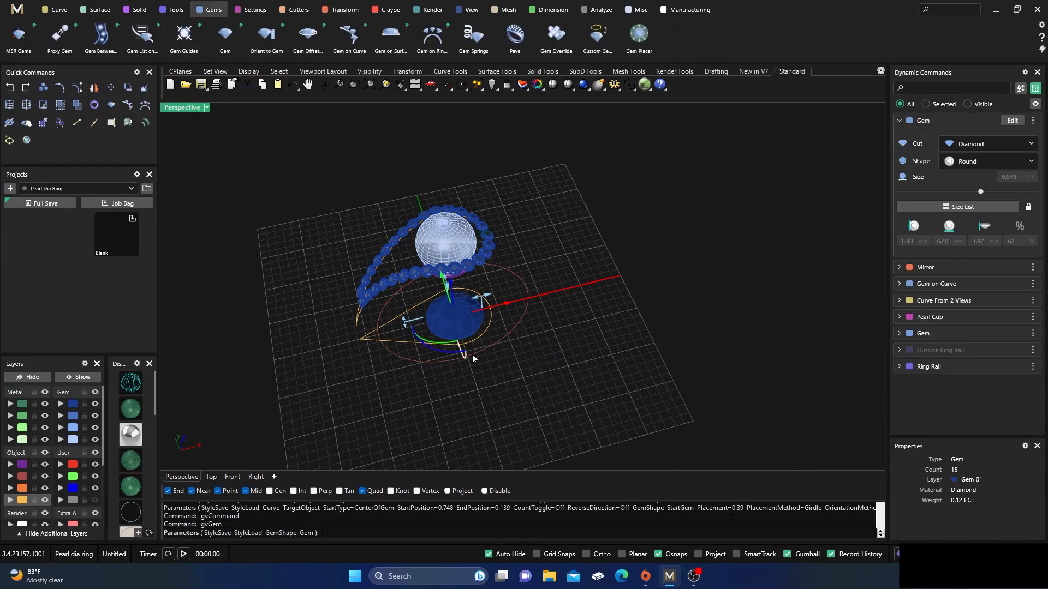
scroll(465, 358, up, 7)
click(500, 235)
drag(499, 235, 440, 256)
scroll(508, 352, down, 4)
right_drag(508, 352, 494, 316)
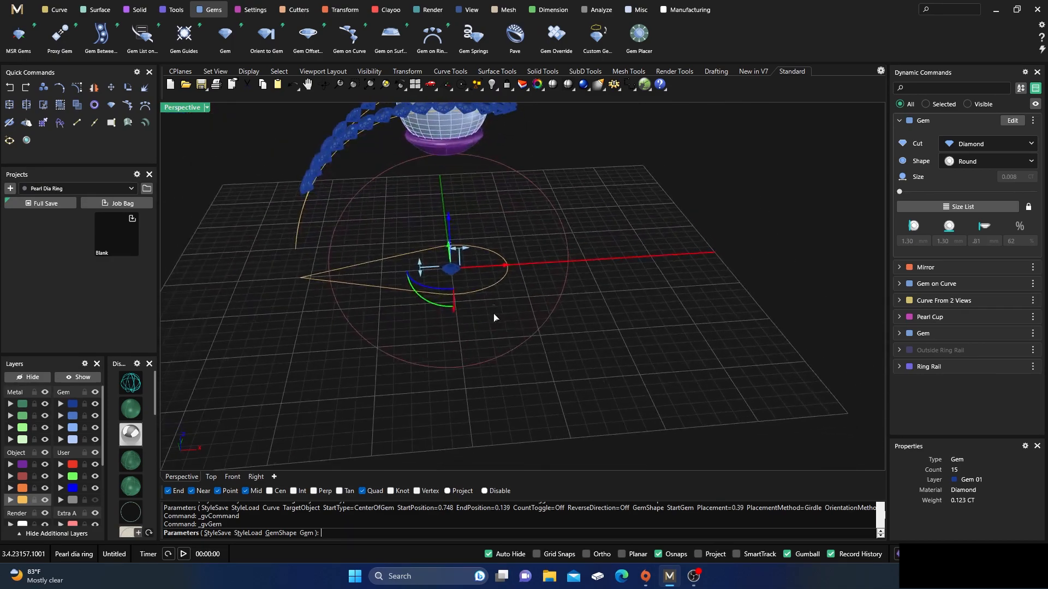
right_click(433, 290)
Start an Under Bezel on the new 1.30 mm diamond at the origin, with a bottom thickness of 0.1 mm
scroll(448, 262, up, 7)
scroll(456, 271, down, 9)
right_drag(456, 272, 451, 267)
scroll(451, 266, up, 3)
click(452, 264)
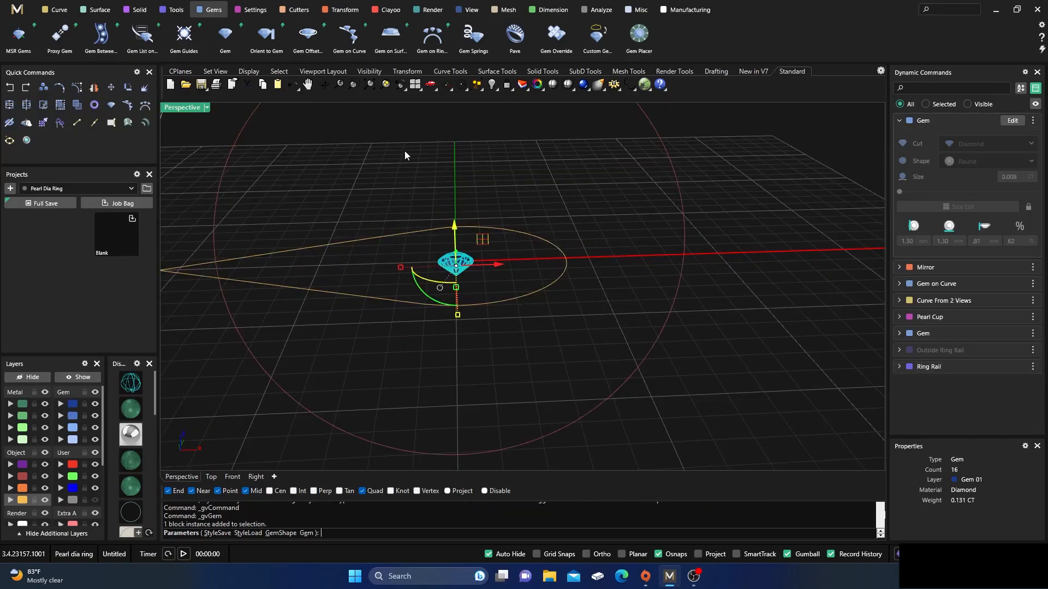
click(250, 12)
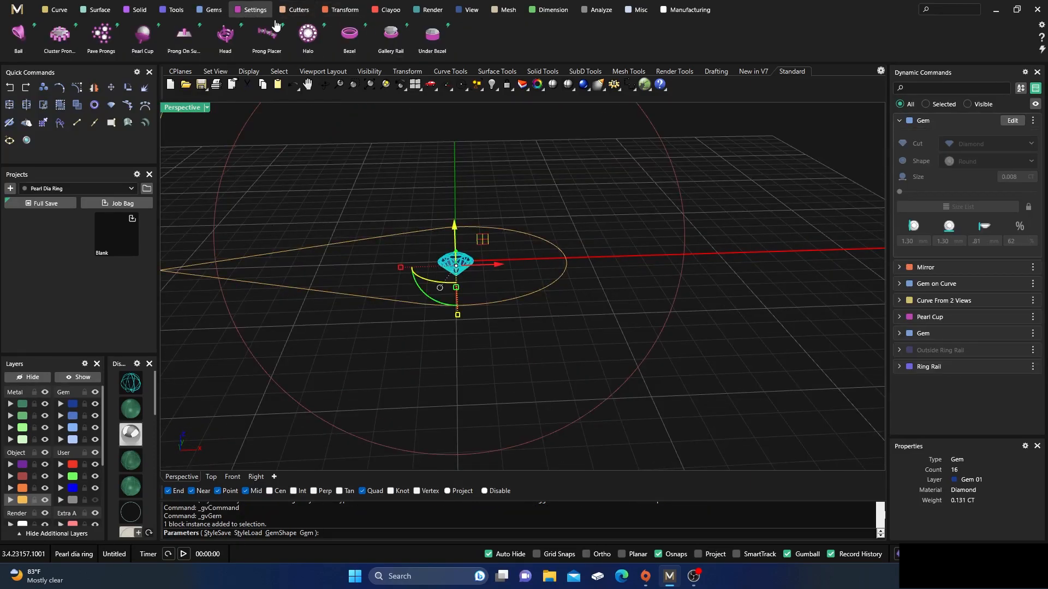
click(421, 43)
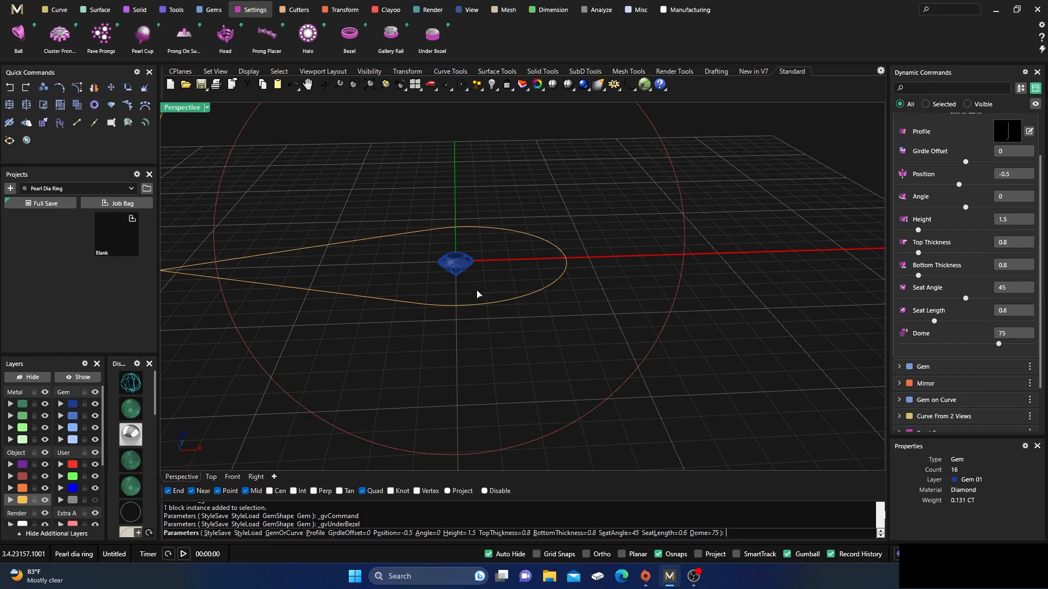
scroll(456, 282, up, 3)
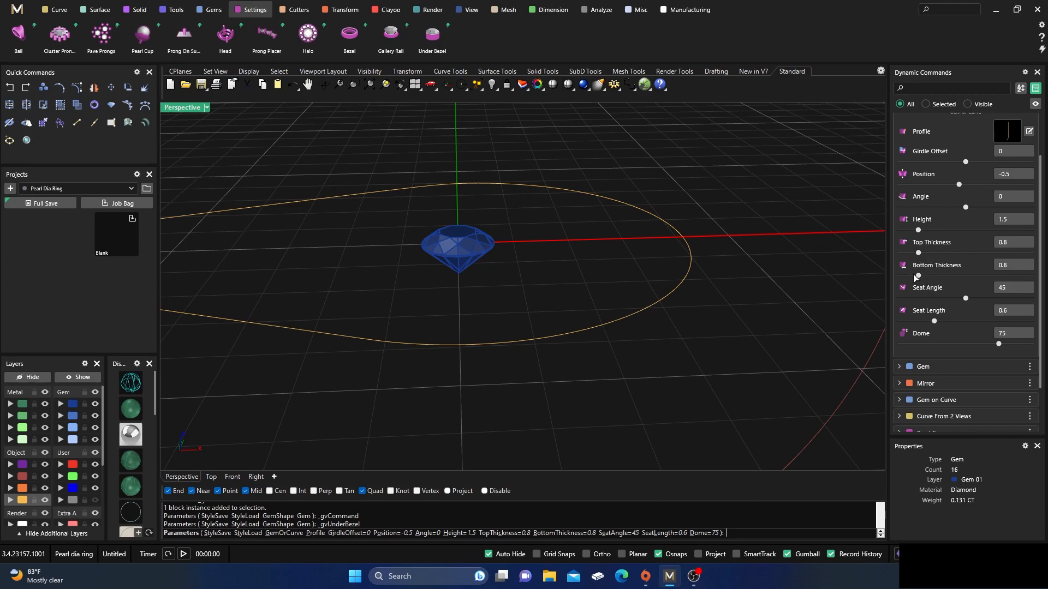
drag(918, 276, 892, 280)
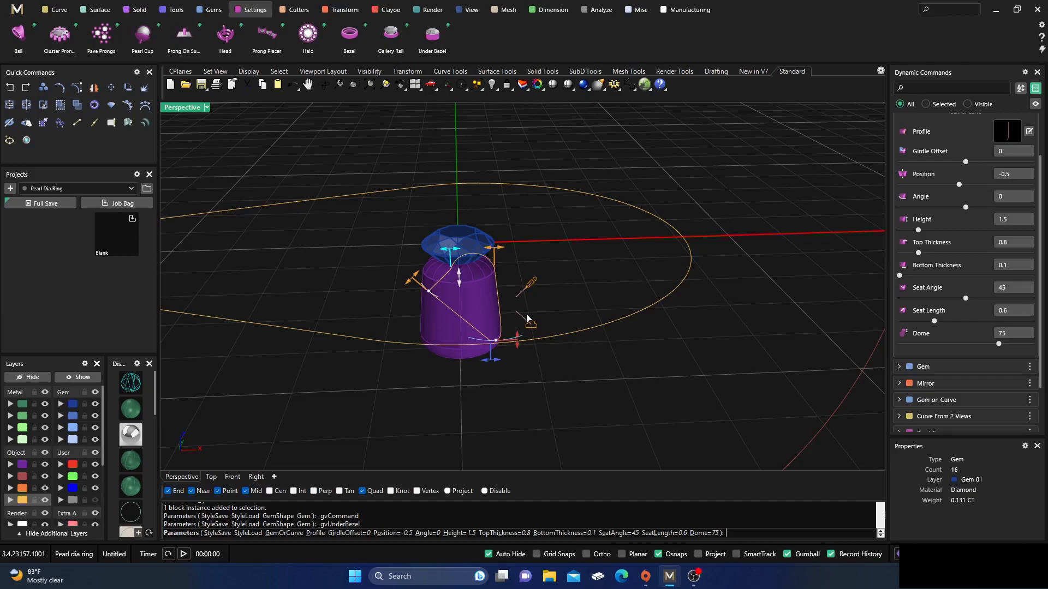
Set the under bezel's top thickness to 0.44 mm and its seat angle to 0
scroll(489, 303, up, 3)
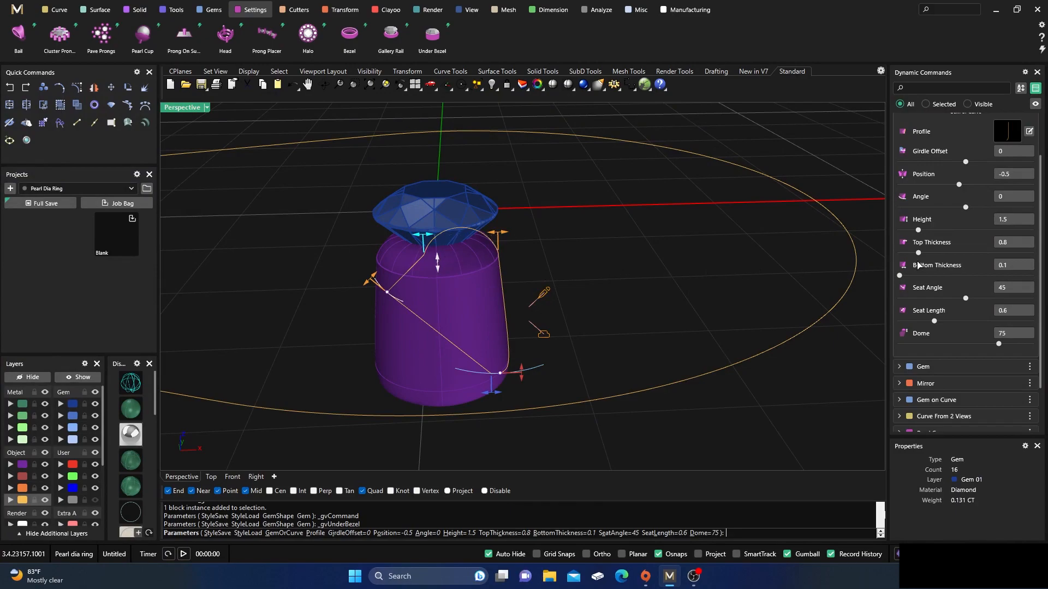
drag(919, 253, 912, 255)
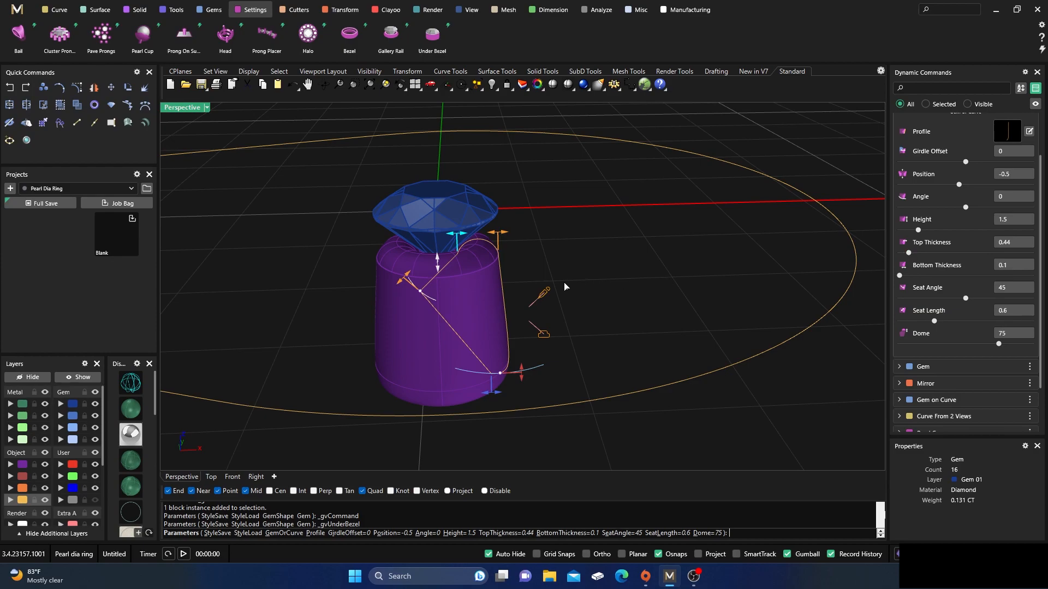
scroll(473, 270, up, 1)
drag(401, 310, 468, 338)
scroll(466, 333, down, 1)
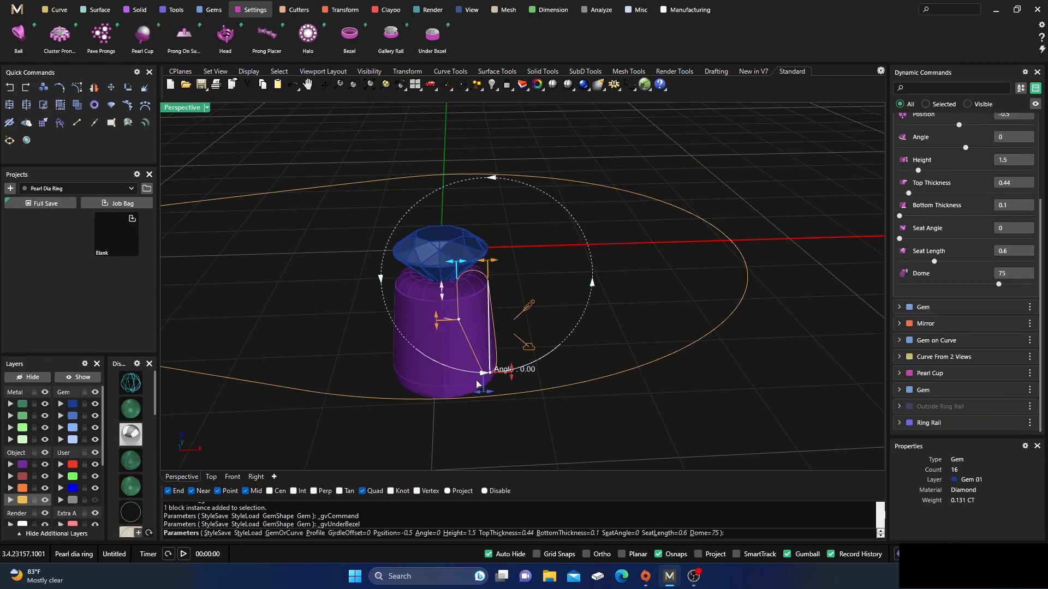
Lengthen the under bezel downward to a height of about 4.88 mm
scroll(484, 406, up, 1)
right_drag(484, 405, 494, 343)
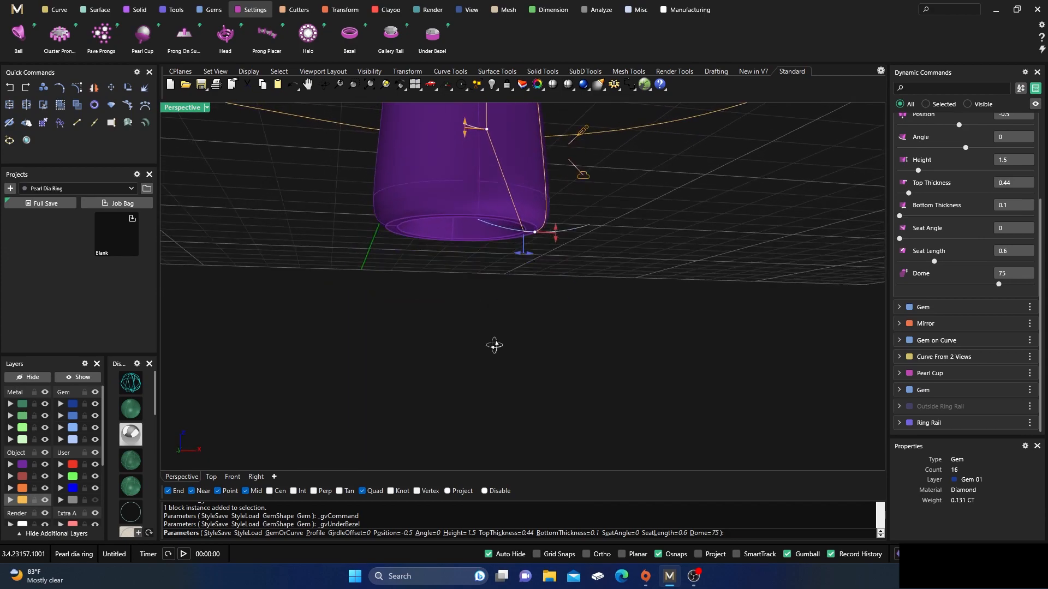
right_drag(519, 295, 505, 333)
scroll(505, 333, up, 2)
mouse_move(502, 299)
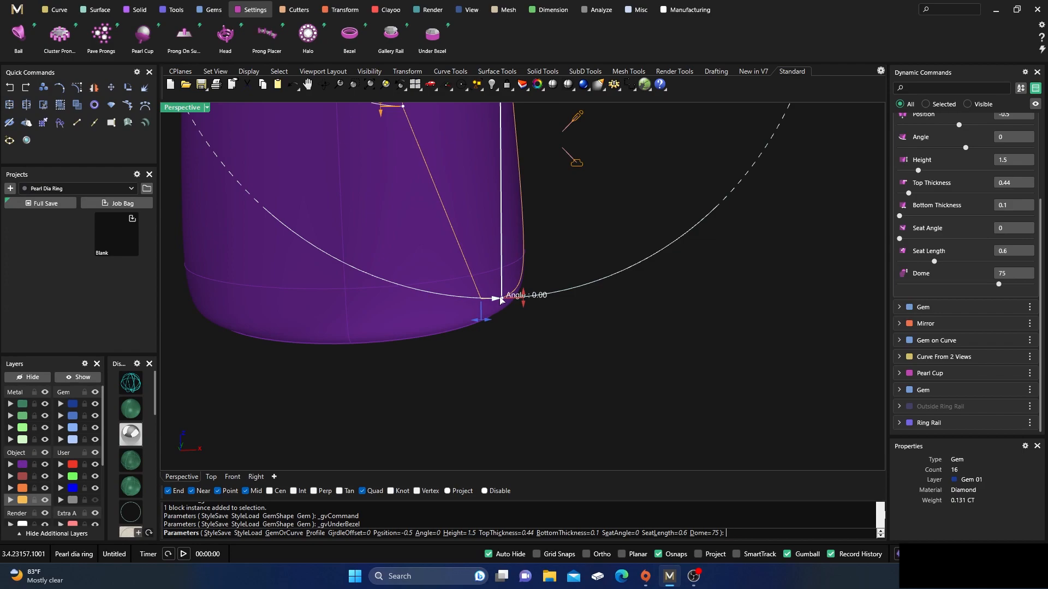
scroll(501, 299, down, 4)
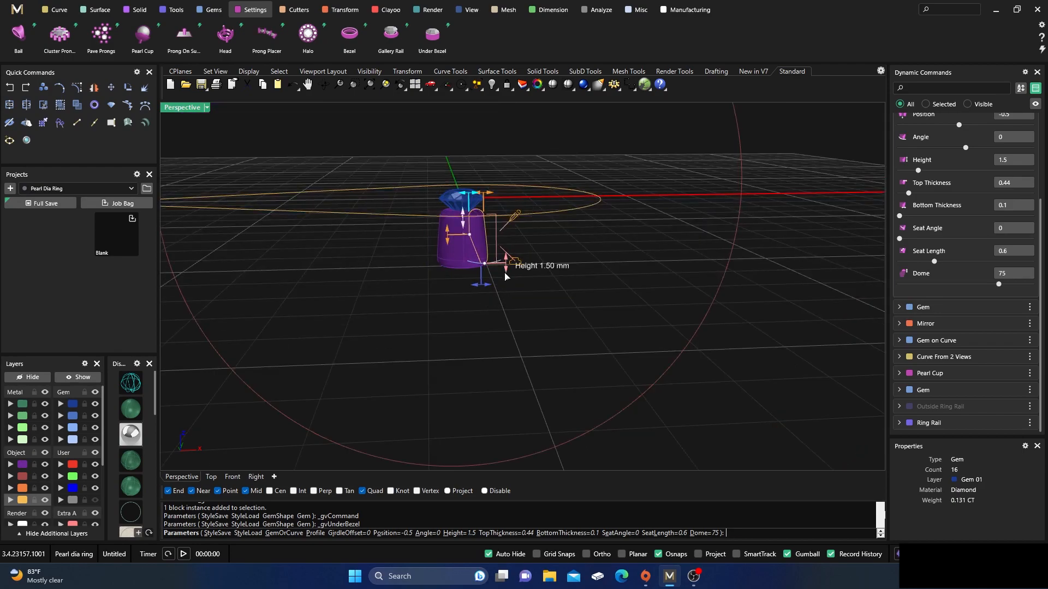
drag(506, 275, 493, 373)
Taper the under bezel inward with an angle of -6 and set its height to 4.82 mm, nearly closing its bottom end
scroll(485, 379, up, 5)
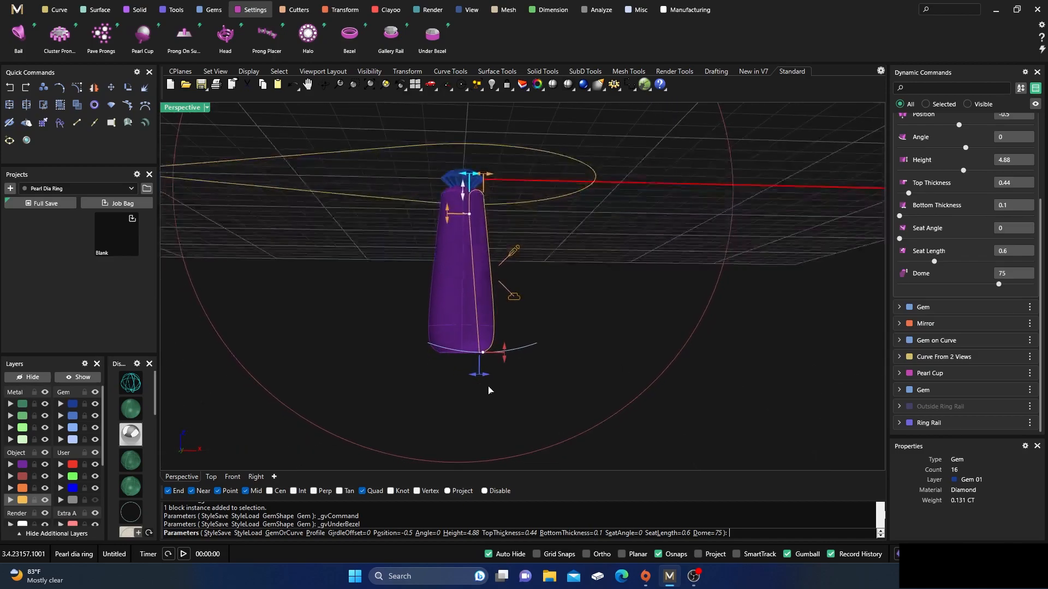
mouse_move(470, 277)
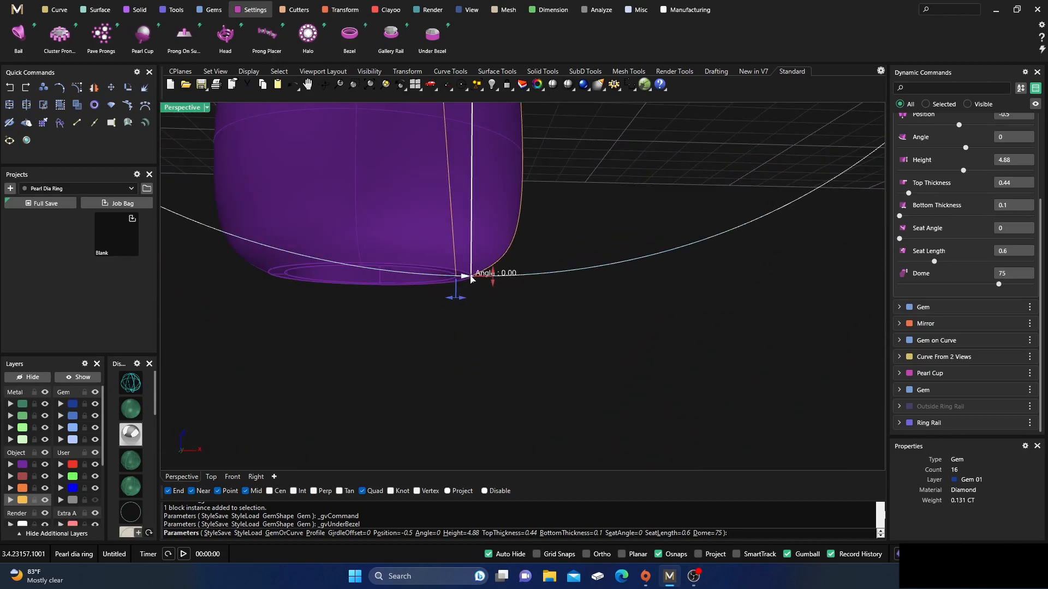
drag(470, 278, 393, 272)
scroll(557, 292, down, 5)
right_drag(557, 293, 509, 319)
mouse_move(530, 298)
mouse_down()
mouse_move(474, 303)
mouse_move(529, 302)
mouse_up()
mouse_move(532, 309)
scroll(464, 301, up, 6)
mouse_move(491, 291)
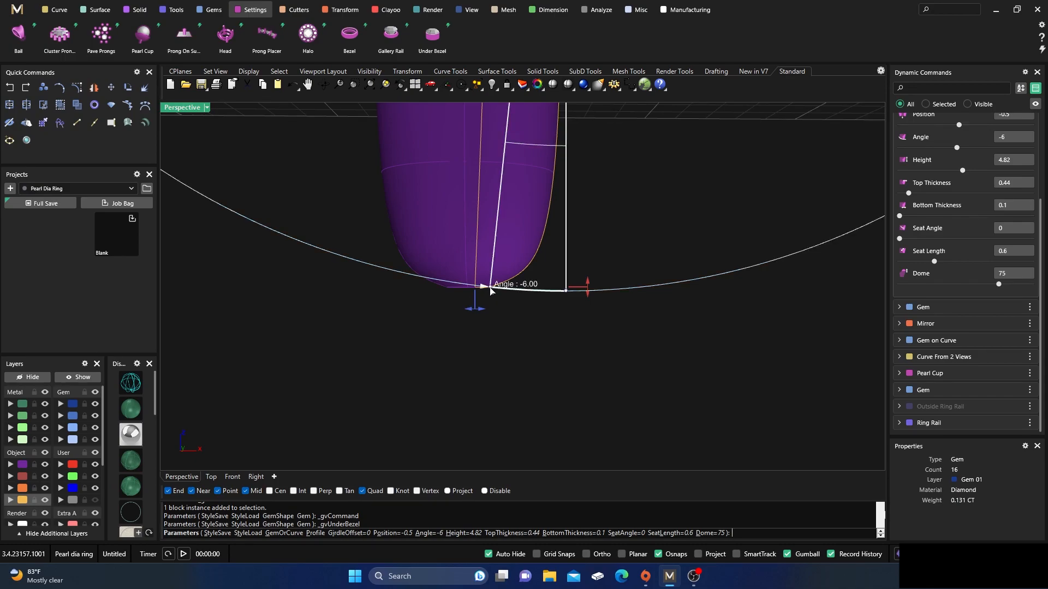
drag(486, 290, 491, 294)
scroll(492, 293, down, 10)
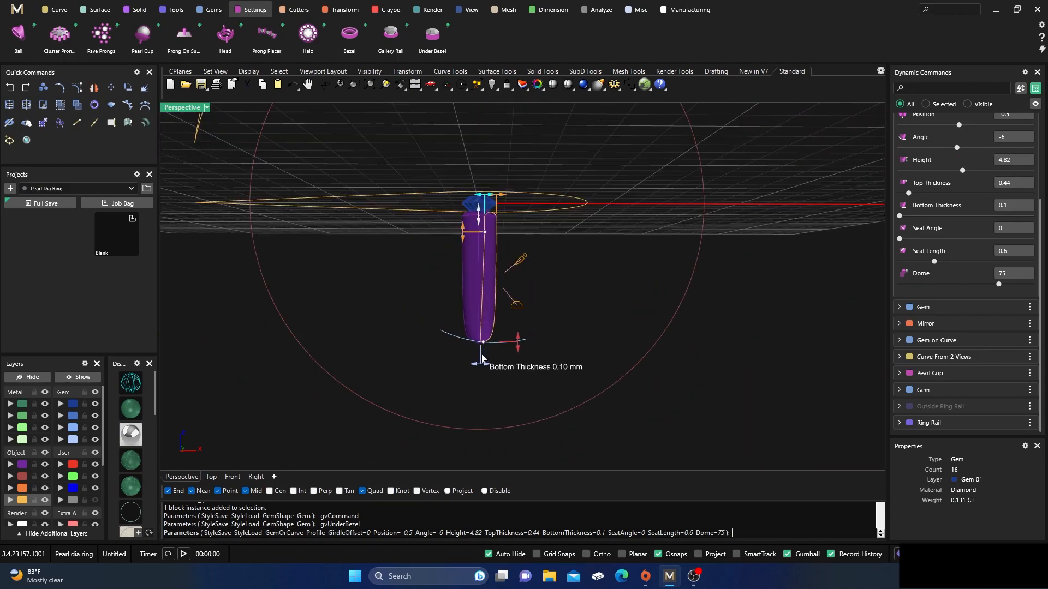
Flatten the under bezel's top rim by setting its dome to 0
scroll(473, 234, up, 8)
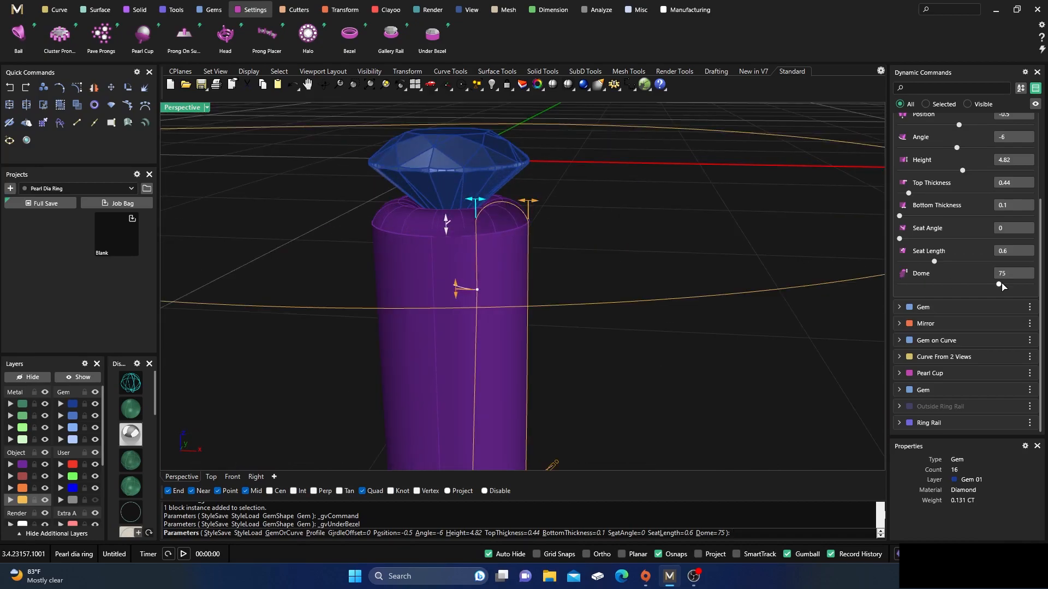
drag(1001, 286, 899, 284)
scroll(475, 232, up, 4)
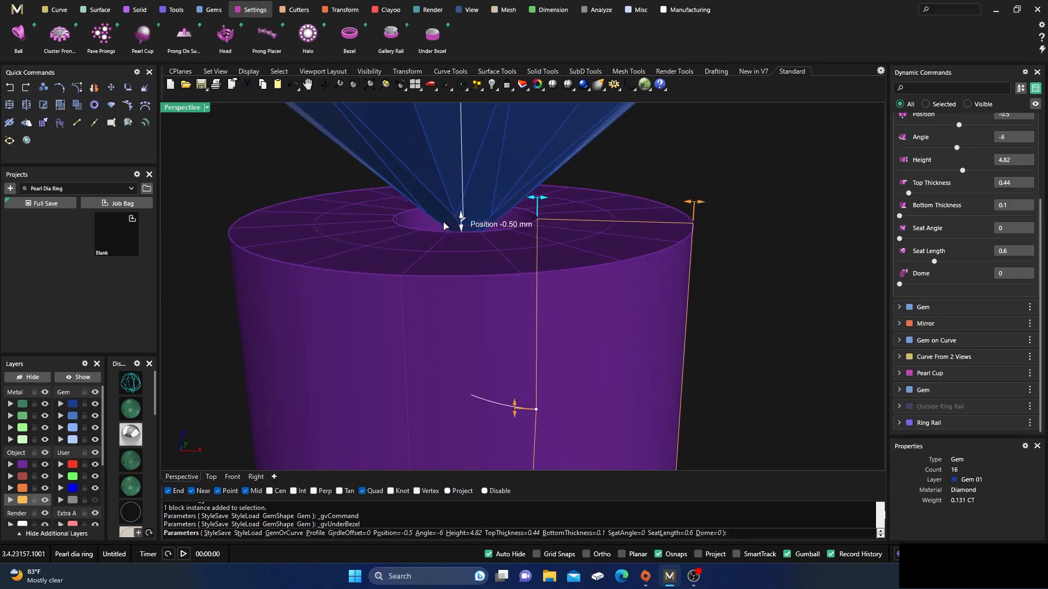
Raise the under bezel around the diamond to a position of -0.16 mm and accept it
scroll(463, 227, down, 4)
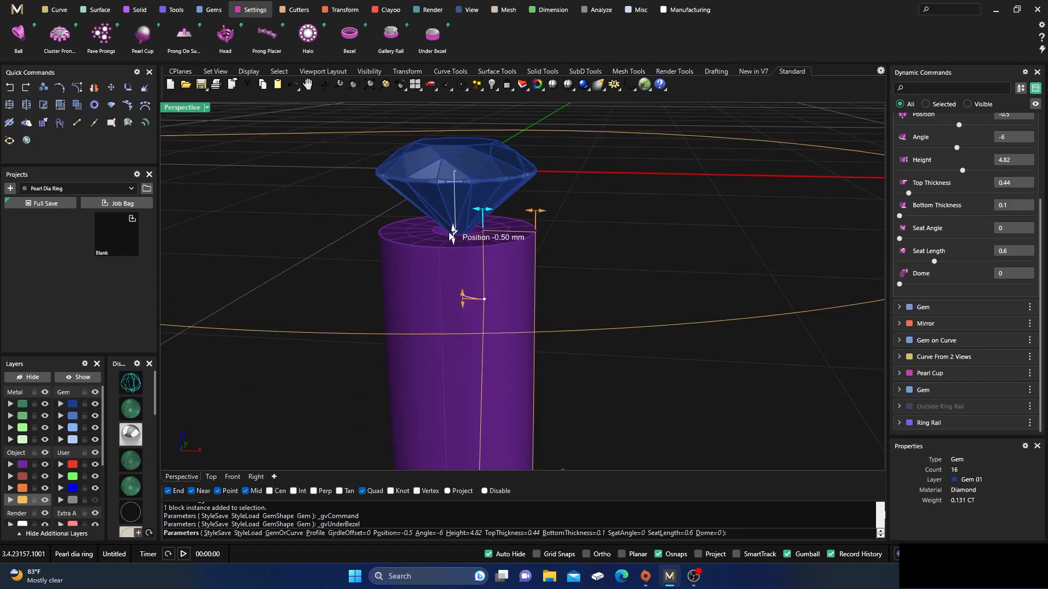
drag(454, 236, 450, 193)
right_drag(451, 192, 471, 298)
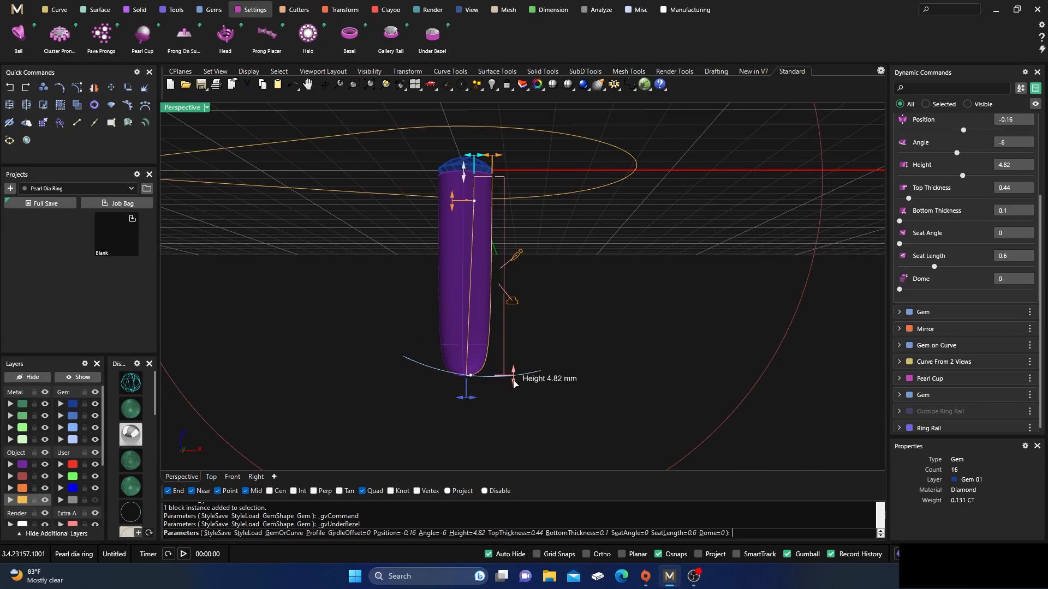
scroll(511, 384, up, 5)
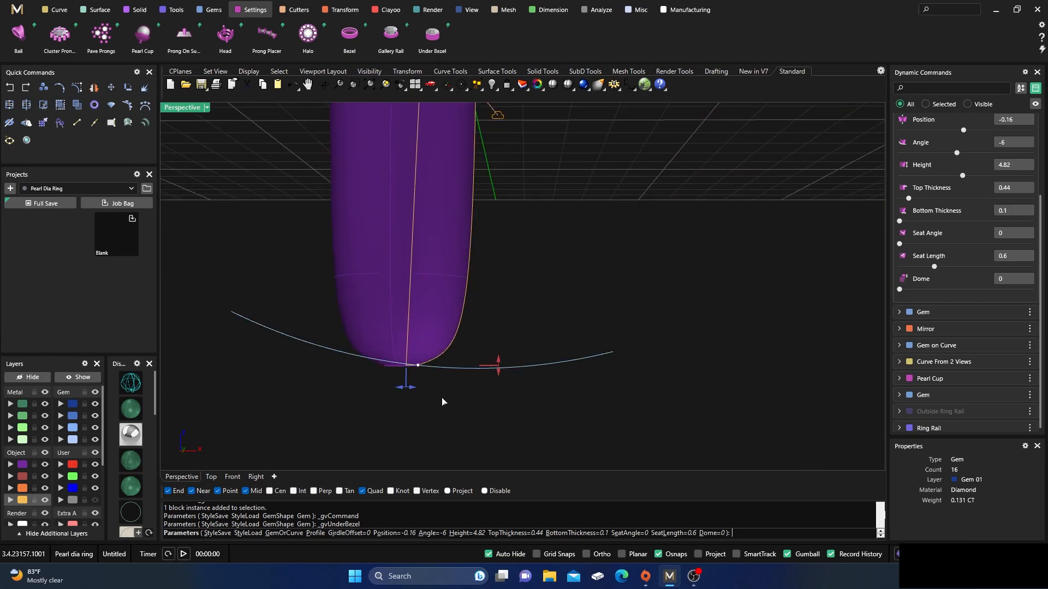
right_drag(443, 402, 454, 388)
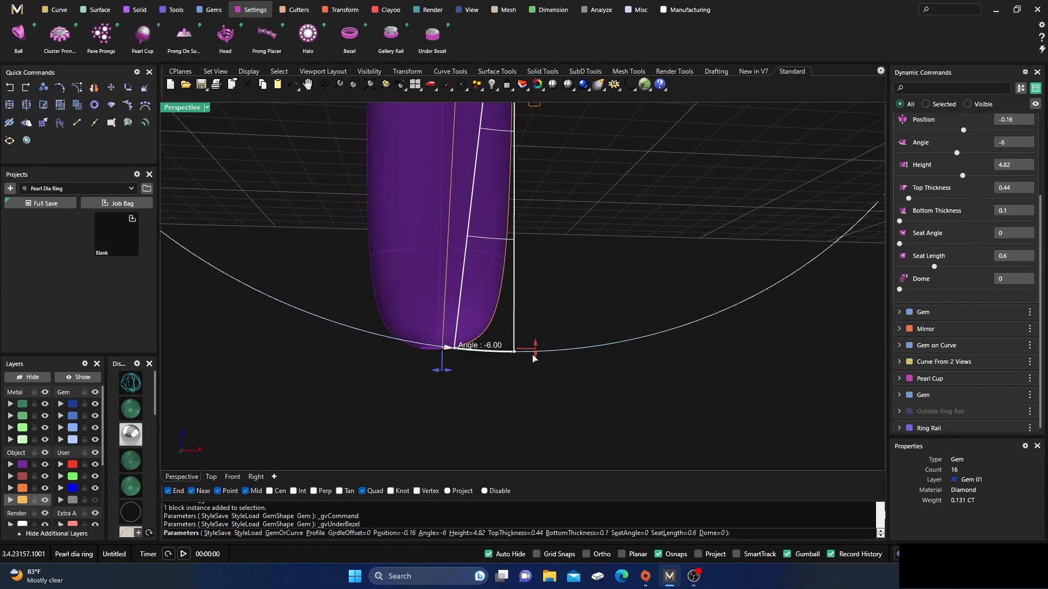
scroll(533, 360, down, 5)
right_drag(533, 368, 545, 341)
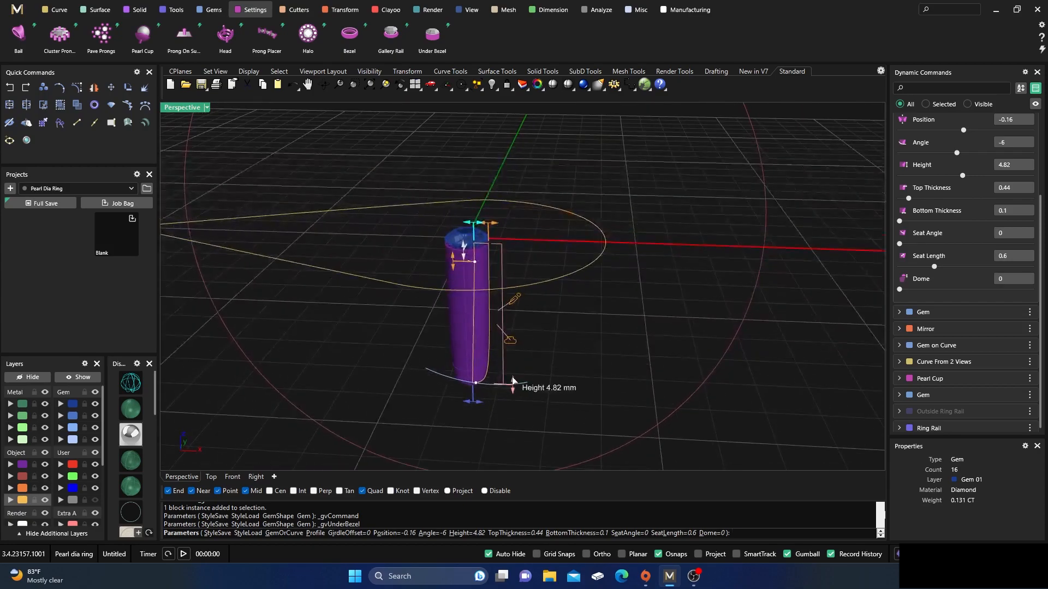
right_click(546, 346)
scroll(545, 347, down, 3)
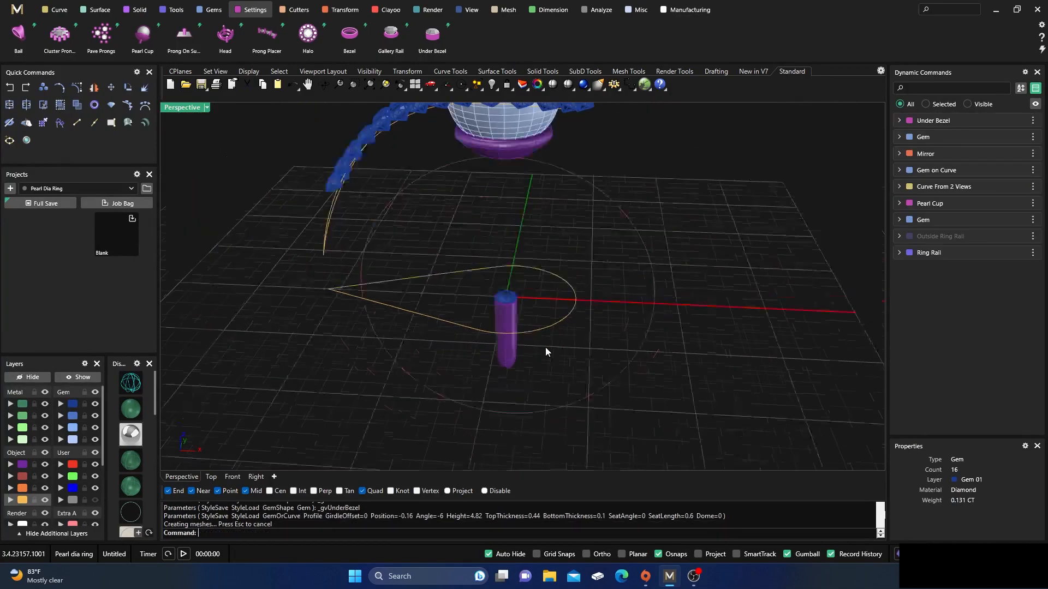
Orient the under bezel from its base diamond onto the run of diamonds along the curve, with uniform scale 1
scroll(545, 347, down, 3)
click(209, 13)
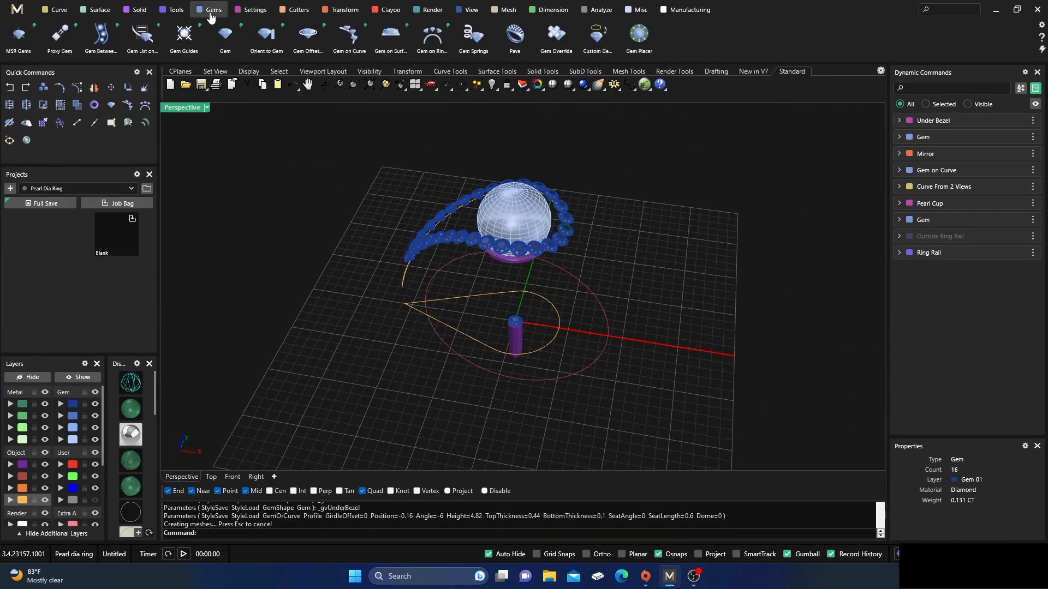
click(267, 41)
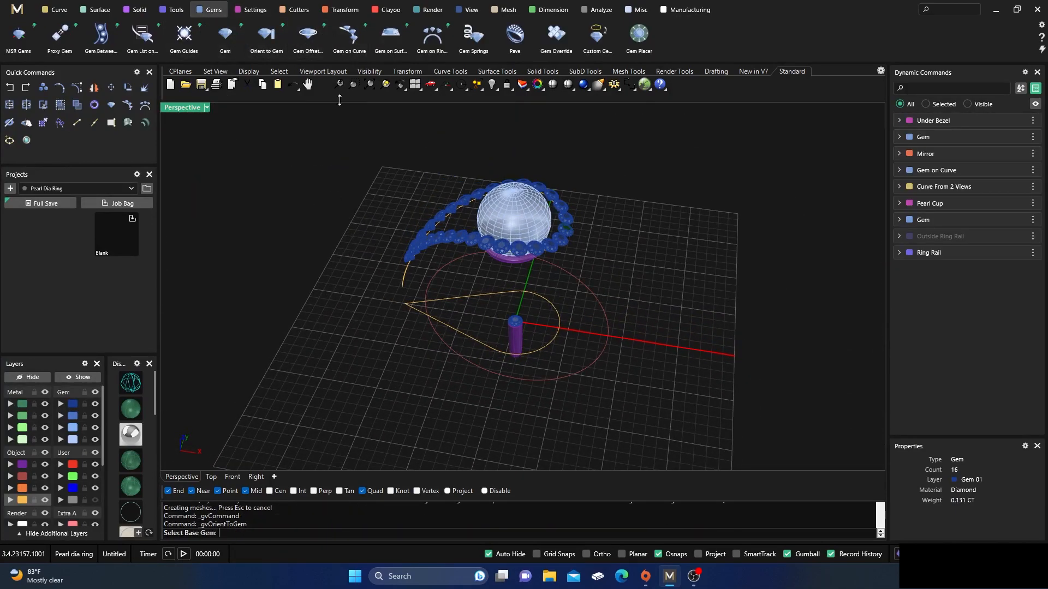
scroll(497, 293, up, 3)
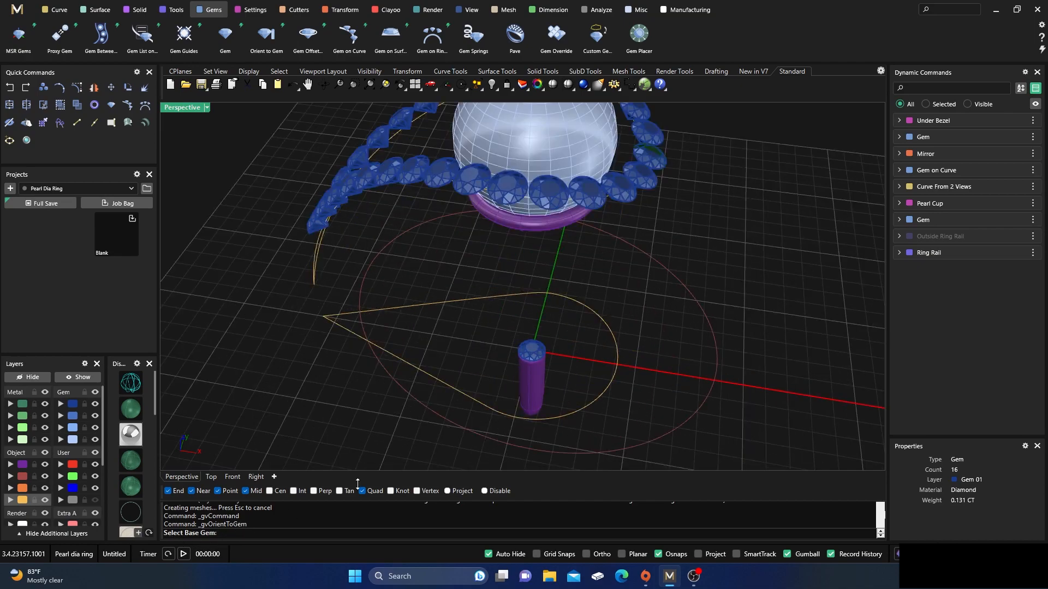
click(529, 350)
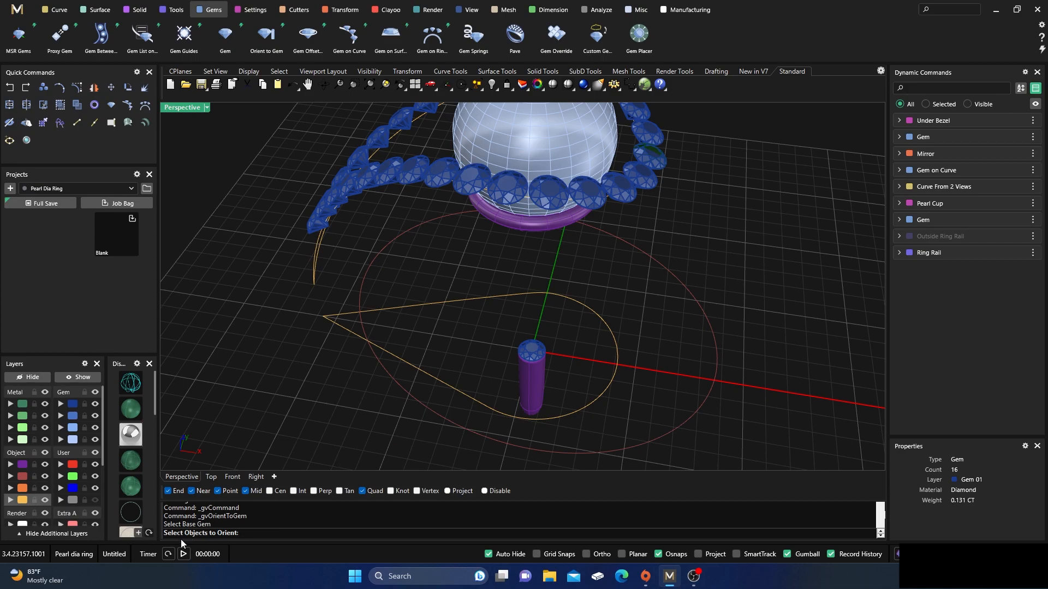
click(534, 387)
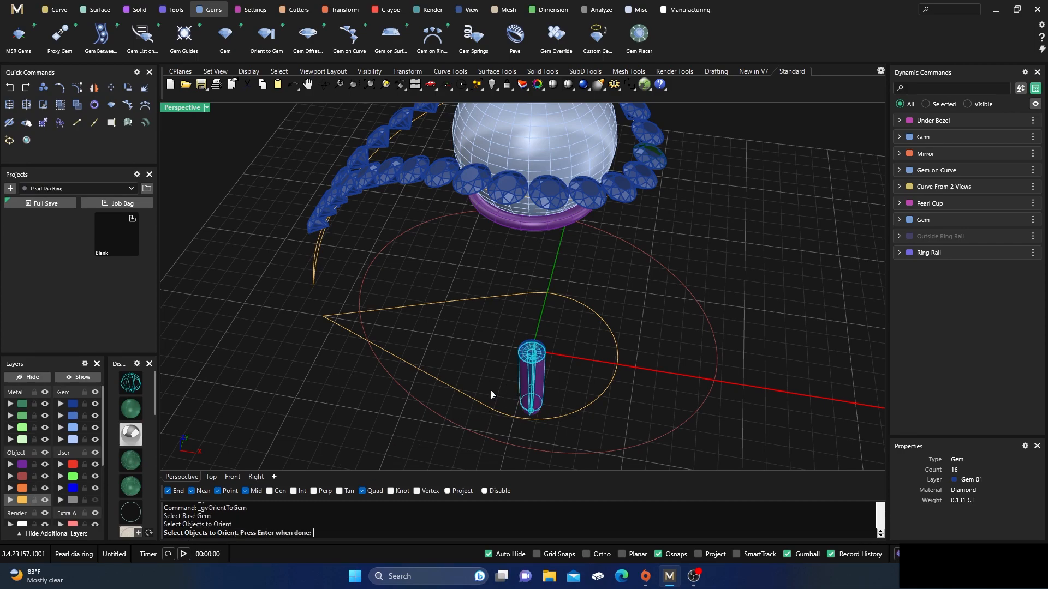
key(Return)
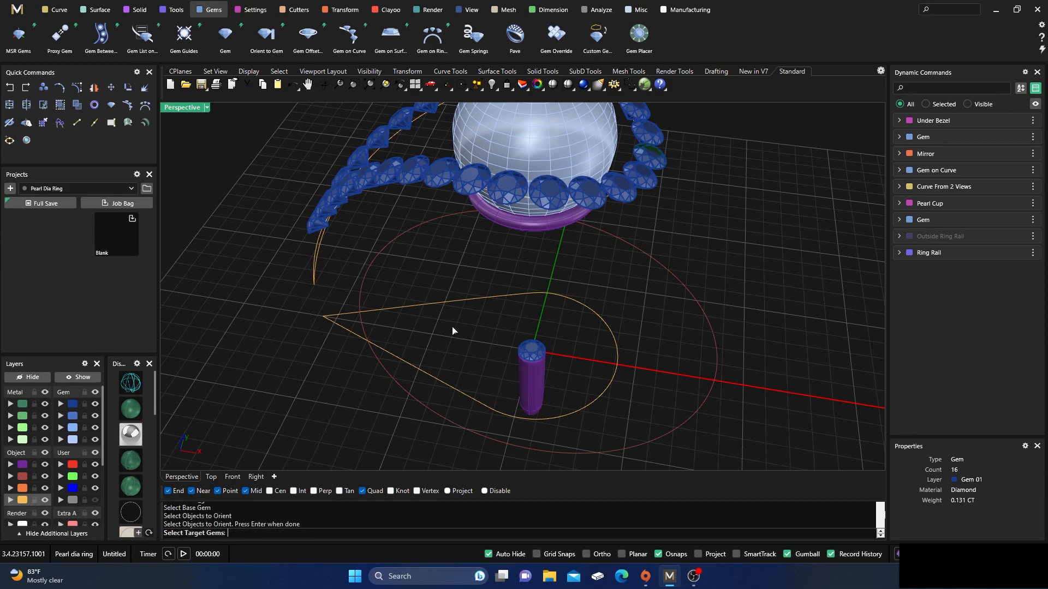
click(440, 186)
key(Return)
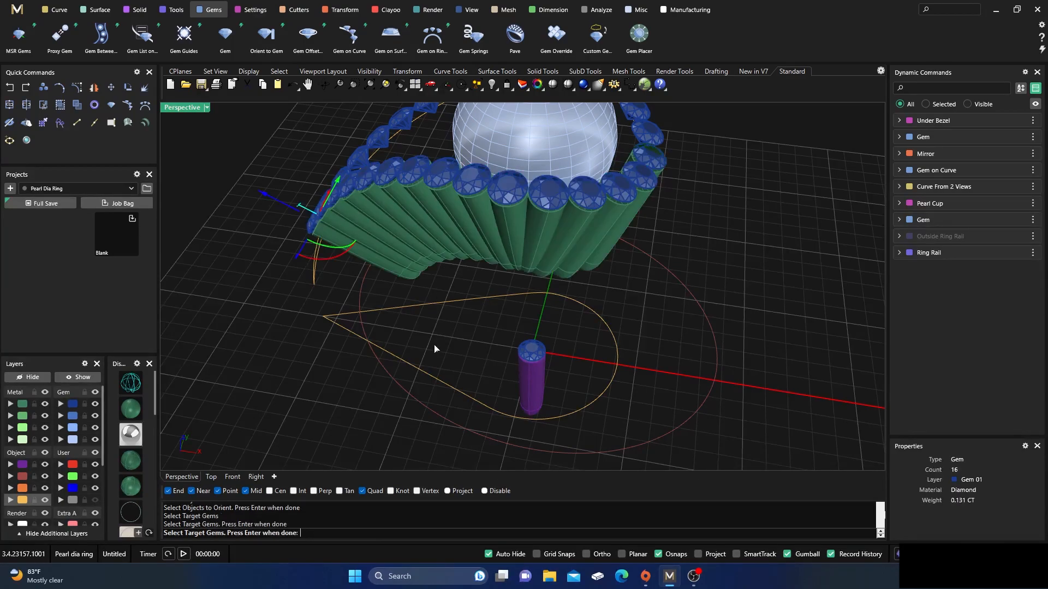
right_drag(436, 354, 459, 303)
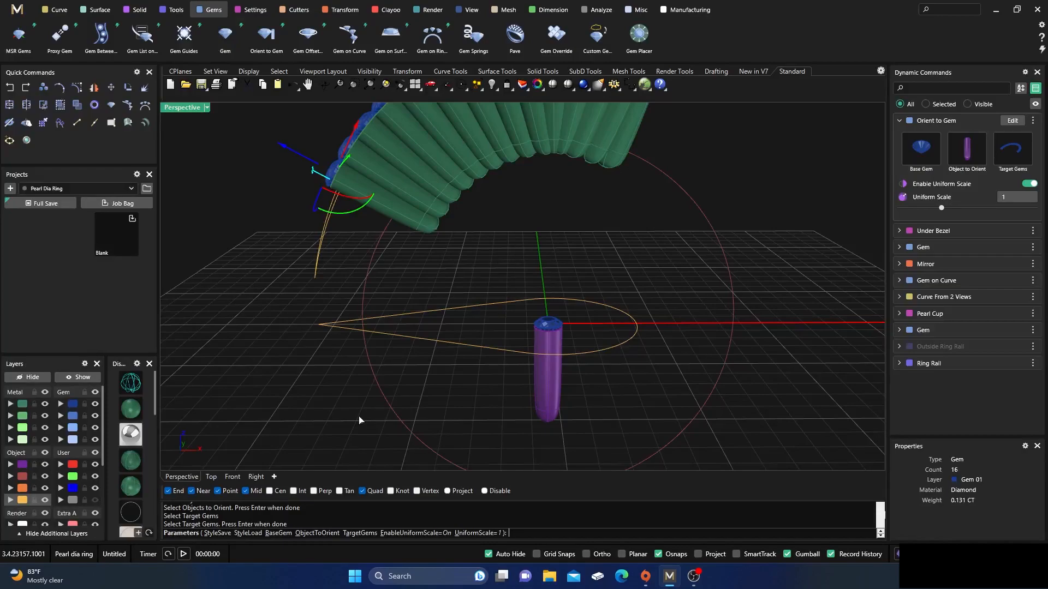
click(235, 477)
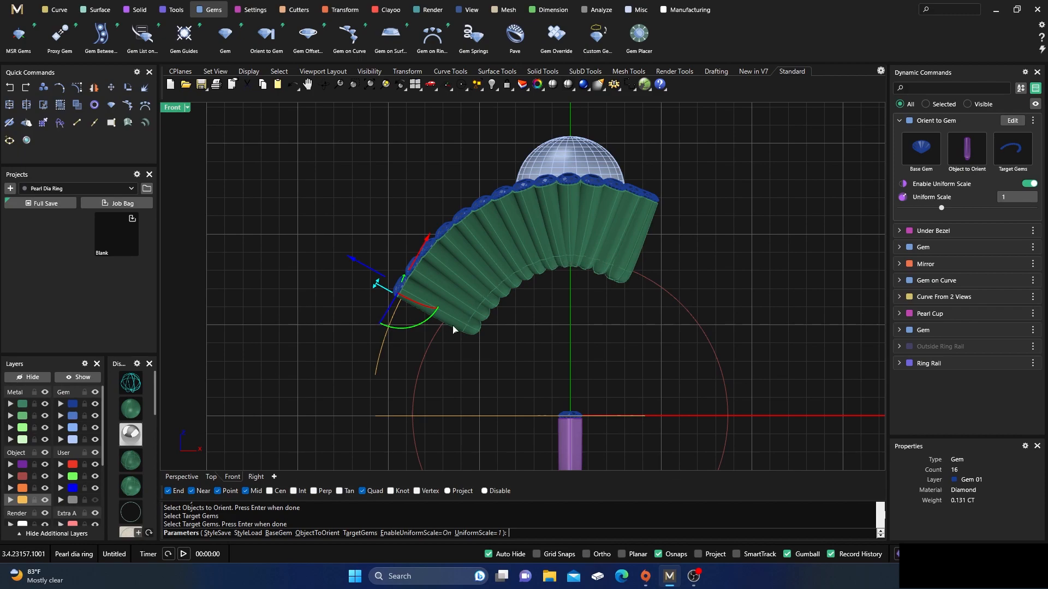
right_drag(594, 329, 568, 331)
key(Return)
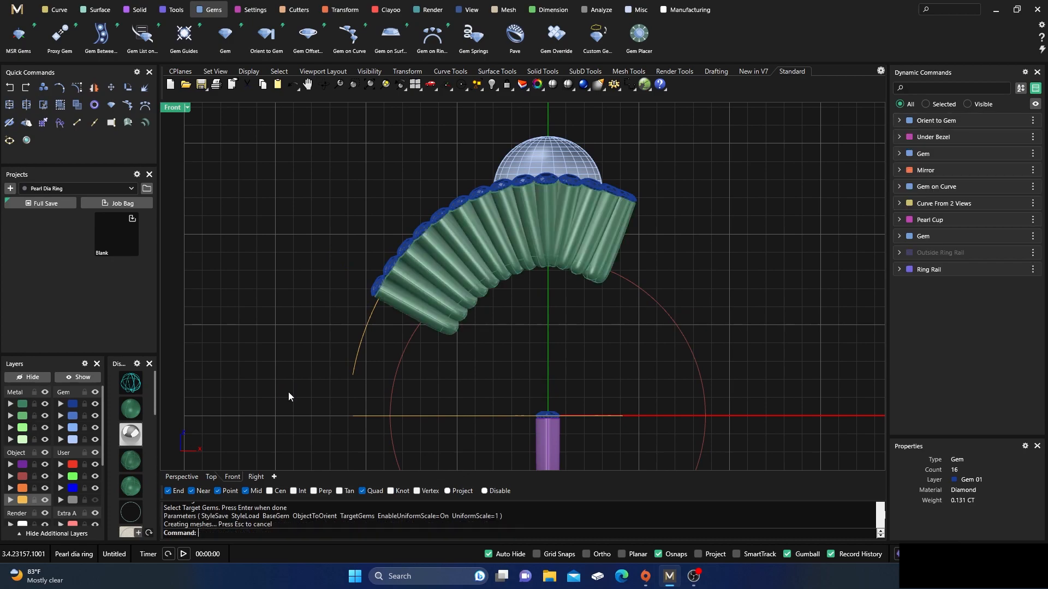
click(183, 478)
right_drag(457, 322, 483, 379)
right_drag(499, 318, 330, 286)
right_click(329, 290)
scroll(446, 356, down, 5)
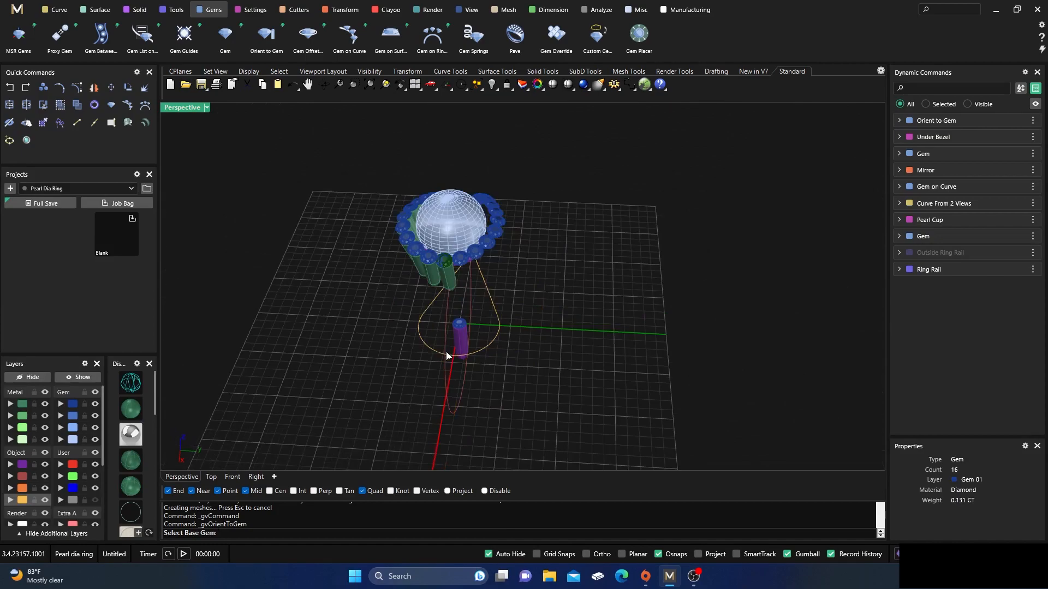
scroll(446, 233, up, 10)
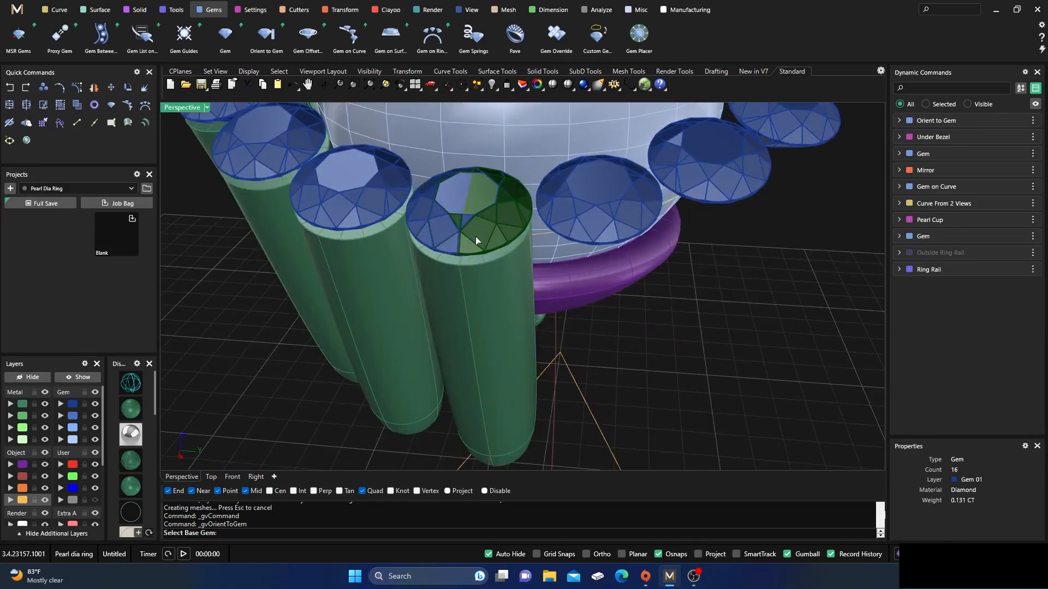
click(476, 257)
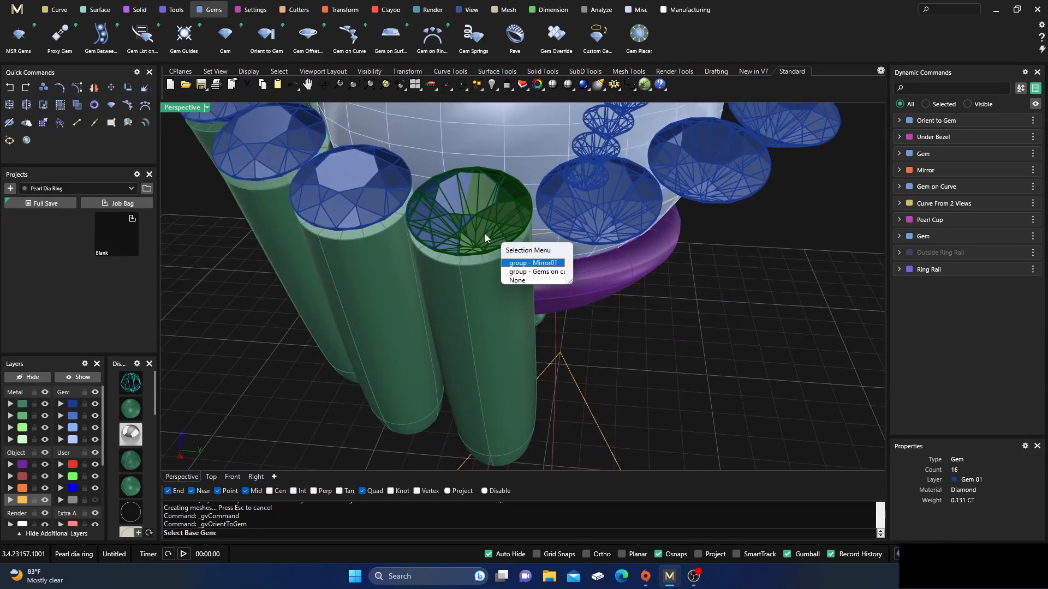
click(518, 273)
click(591, 213)
key(Escape)
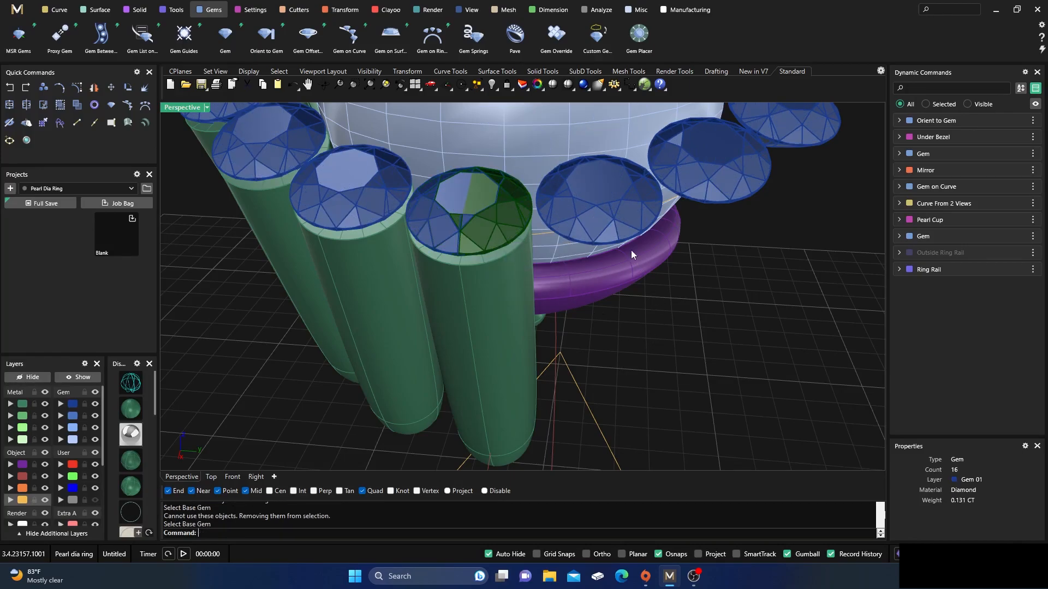
Delete the mirrored run of diamonds that has no under bezels
click(621, 224)
key(Delete)
scroll(600, 333, down, 5)
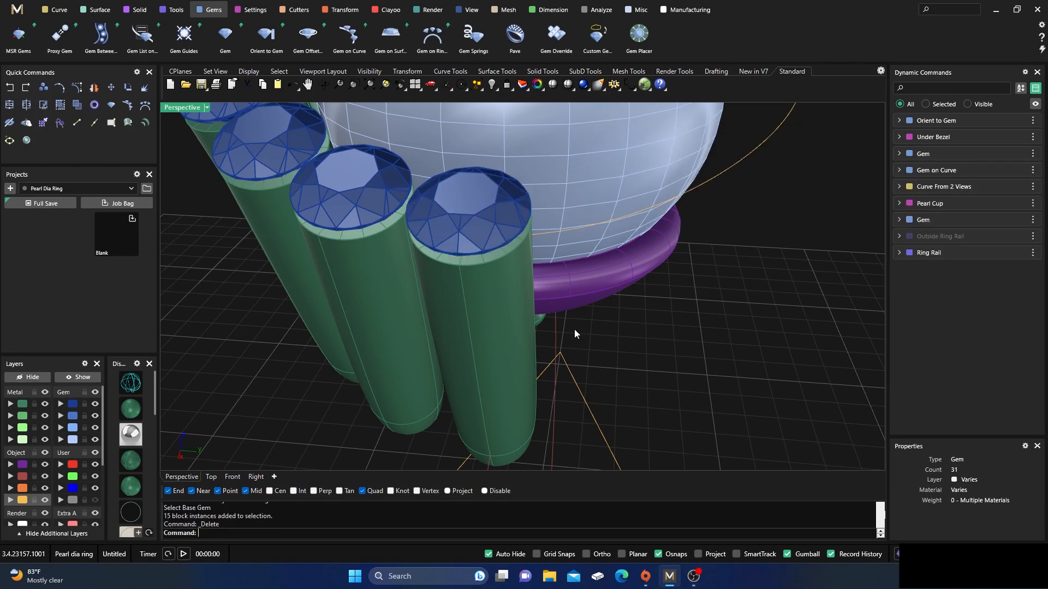
click(542, 268)
key(Escape)
Select the remaining run of diamonds along the curve and add shared prongs to it with Prong Placer
right_drag(405, 343, 470, 343)
scroll(582, 344, up, 5)
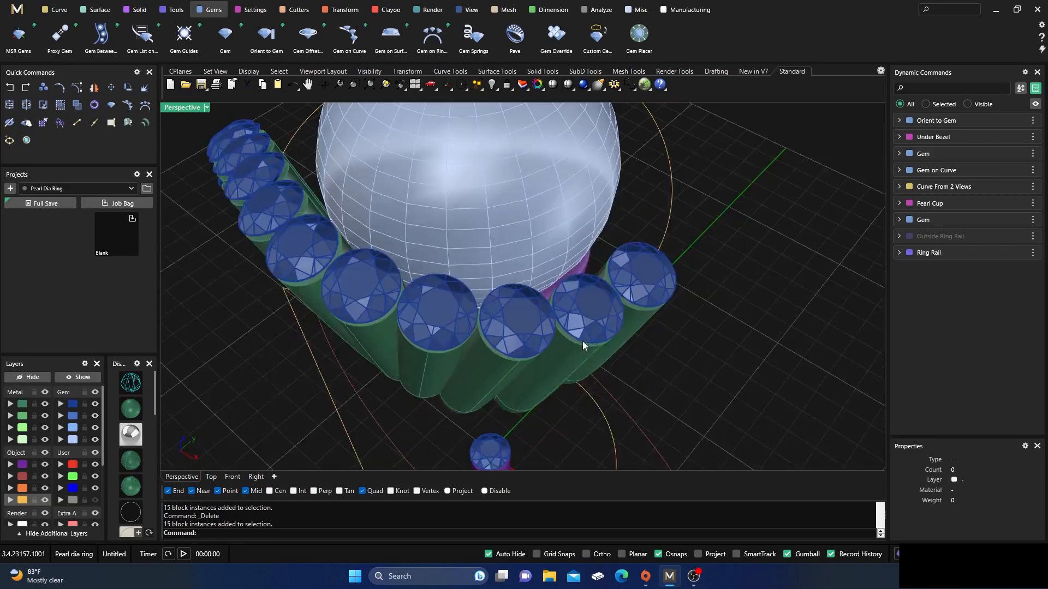
click(644, 277)
right_drag(295, 368, 398, 356)
scroll(384, 361, down, 4)
scroll(518, 340, down, 4)
right_drag(518, 341, 493, 322)
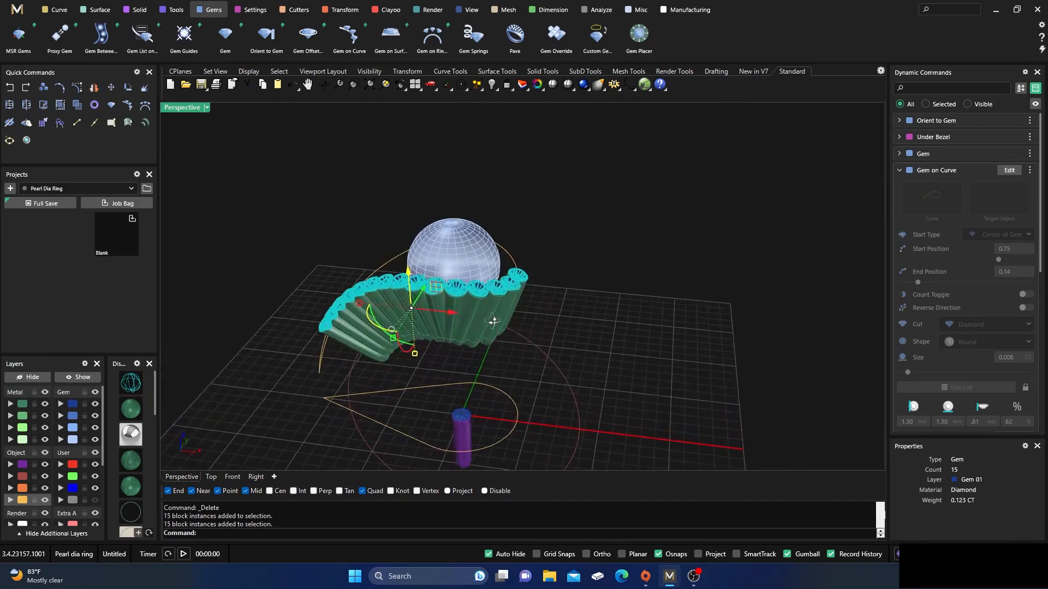
click(245, 15)
click(267, 34)
Extend the prongs down past the under bezels with a prong depth of -5
right_drag(326, 285, 344, 349)
scroll(345, 352, up, 5)
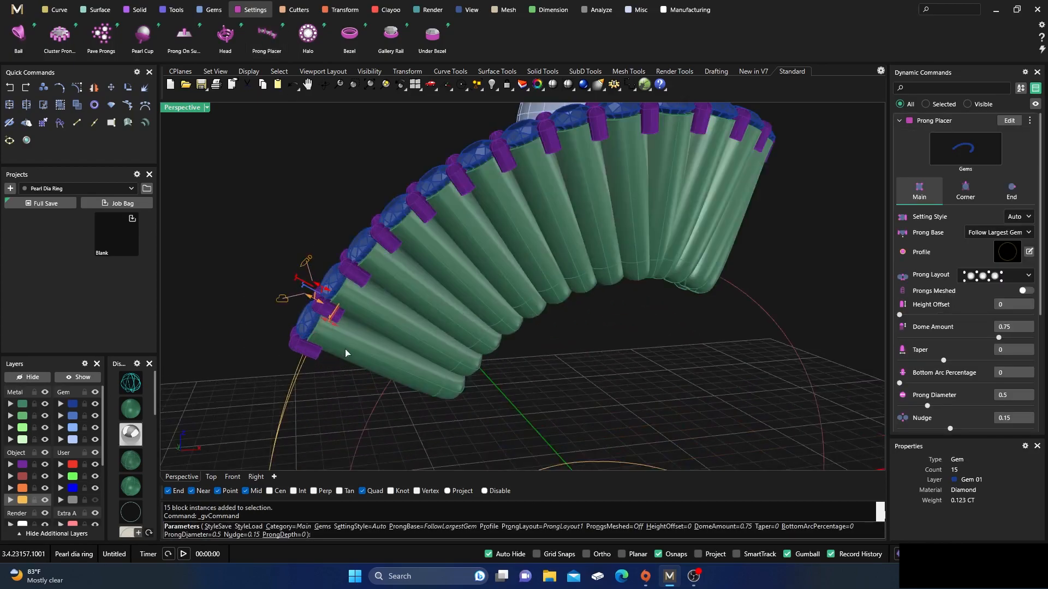
drag(330, 323, 500, 394)
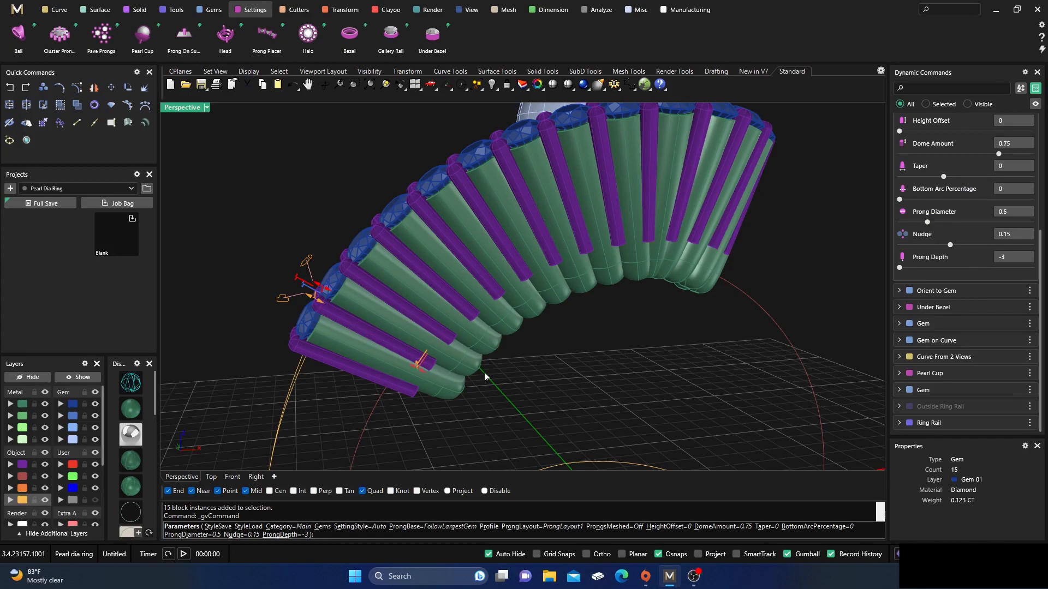
click(1004, 256)
text(-5)
key(Return)
Examine how the prongs' lower ends meet the tapered under bezels along the diamond run and compare with the source bezel
right_drag(577, 391, 524, 410)
scroll(490, 290, up, 6)
mouse_move(535, 339)
right_down()
mouse_move(449, 330)
mouse_move(535, 332)
right_up()
scroll(536, 329, down, 16)
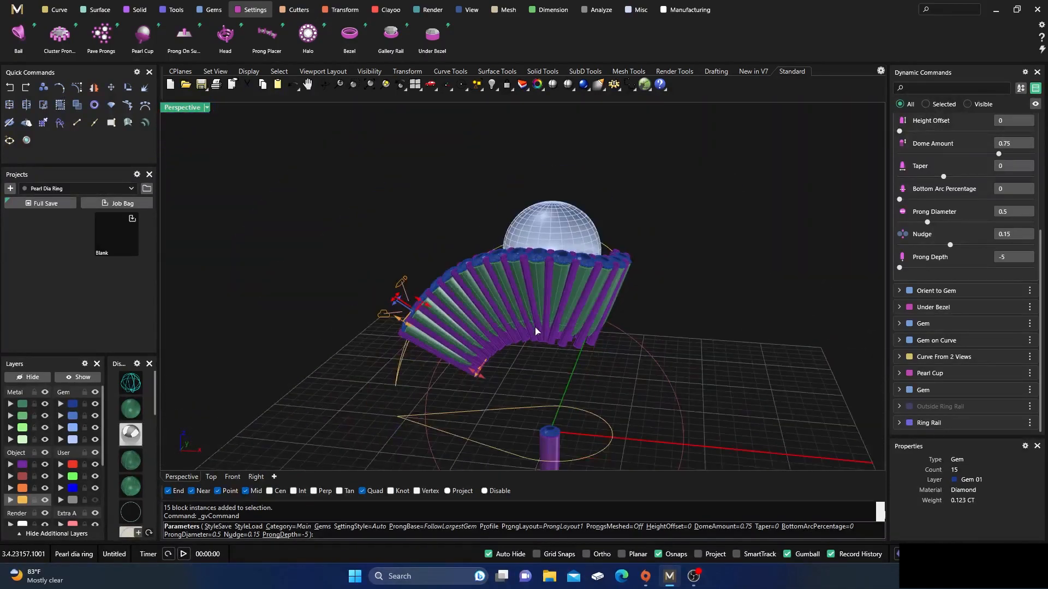
scroll(548, 427, up, 13)
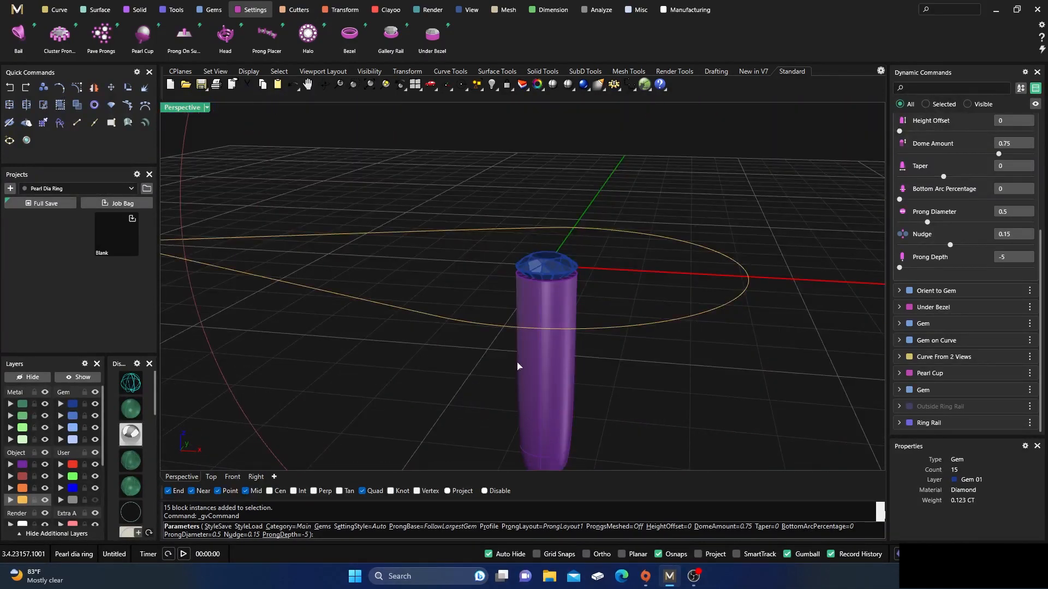
scroll(517, 383, down, 7)
right_drag(480, 382, 511, 344)
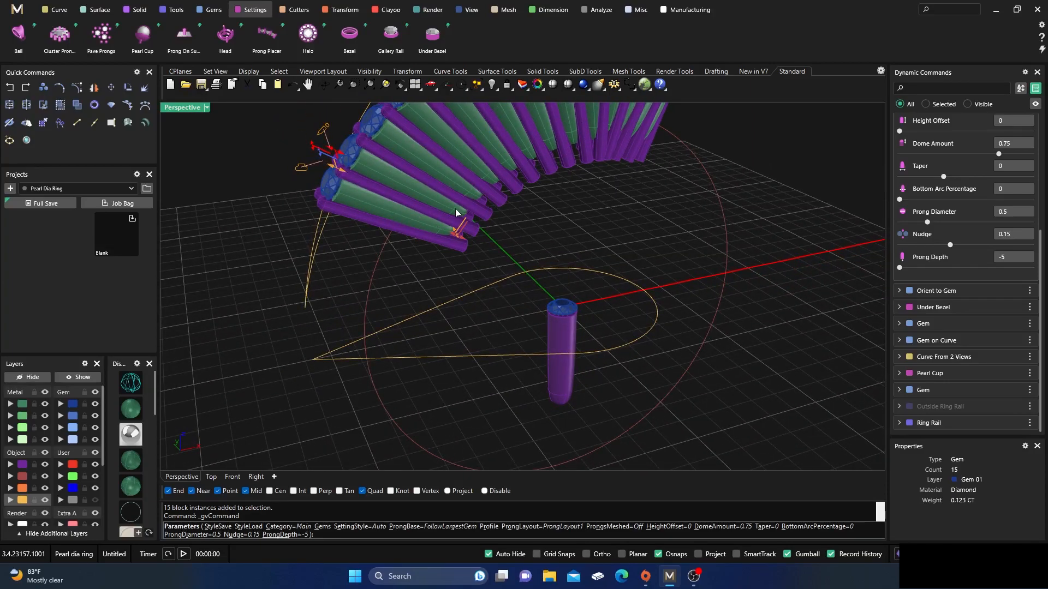
mouse_move(453, 295)
right_down()
mouse_move(451, 304)
mouse_move(444, 283)
right_up()
right_drag(501, 364, 423, 282)
scroll(474, 374, down, 5)
scroll(453, 251, up, 6)
scroll(451, 251, up, 6)
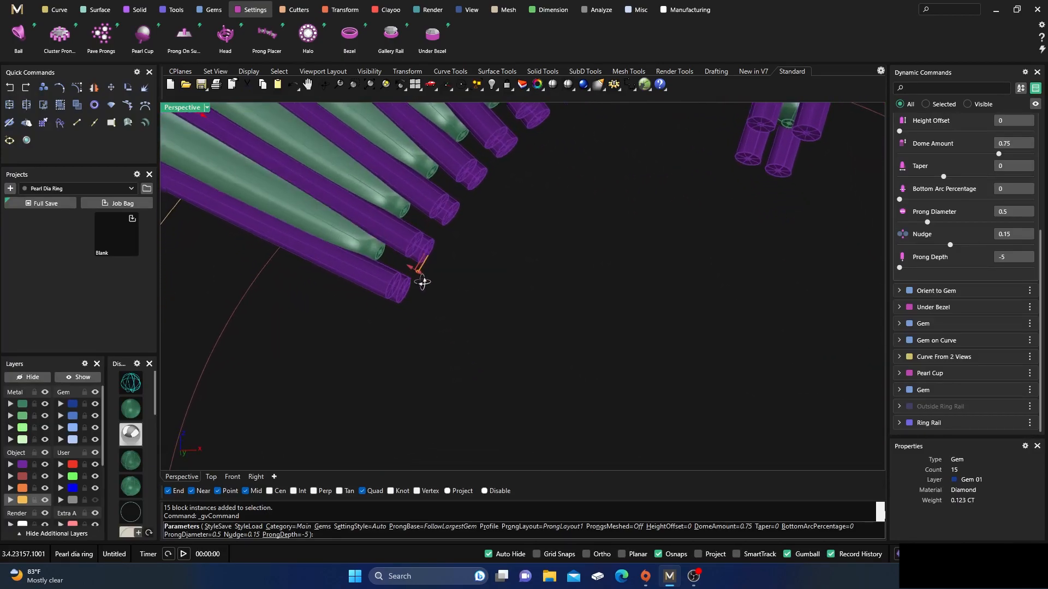
scroll(423, 282, down, 10)
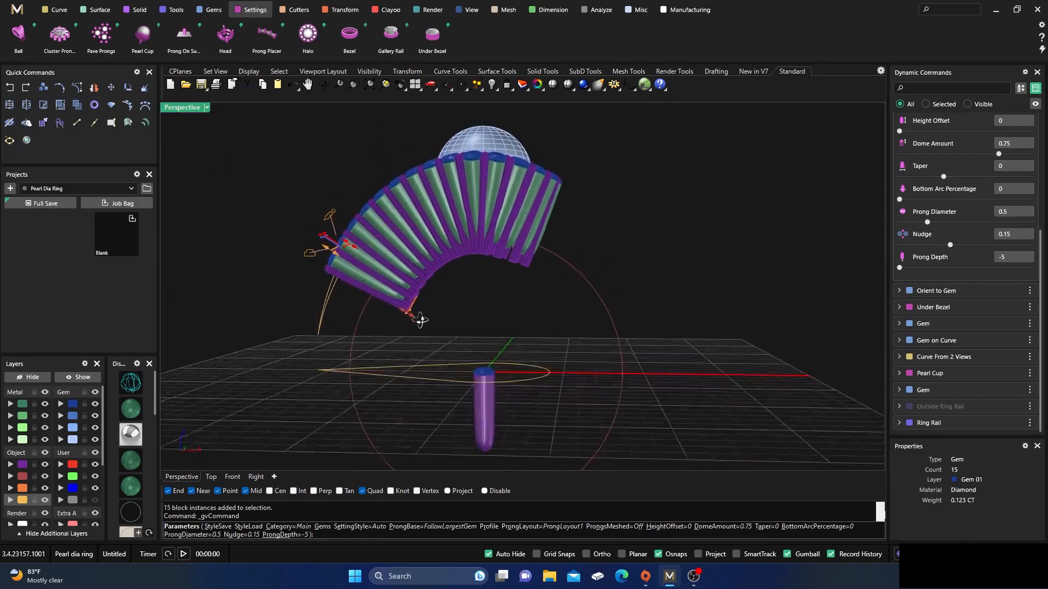
right_drag(421, 320, 424, 346)
scroll(491, 286, up, 5)
right_drag(492, 286, 519, 315)
scroll(397, 342, down, 3)
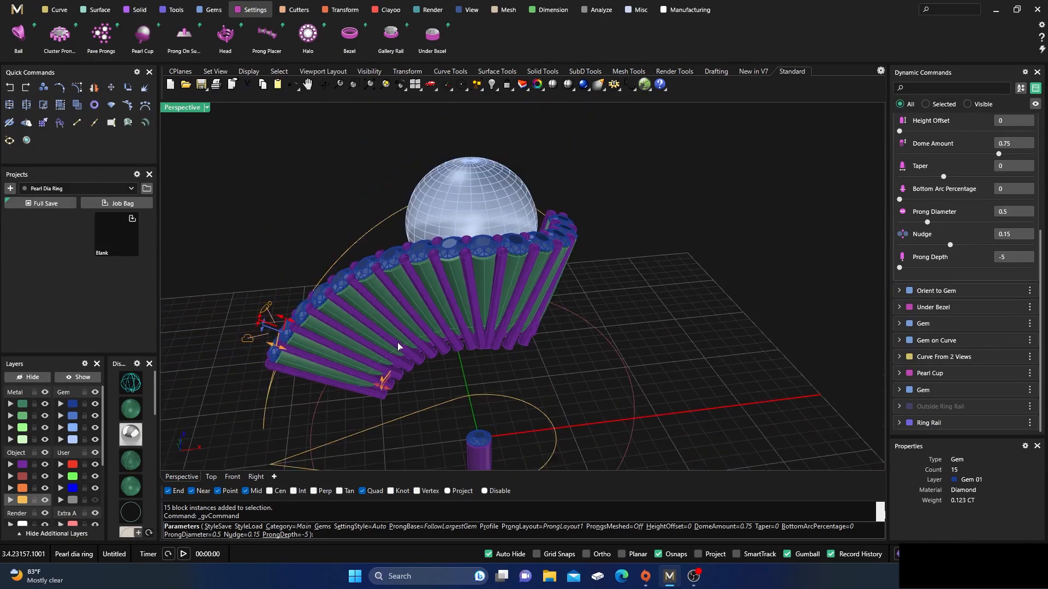
Raise the prongs to a height offset of 0.31 and thicken them to a diameter of 0.56
scroll(273, 364, up, 3)
scroll(273, 364, up, 2)
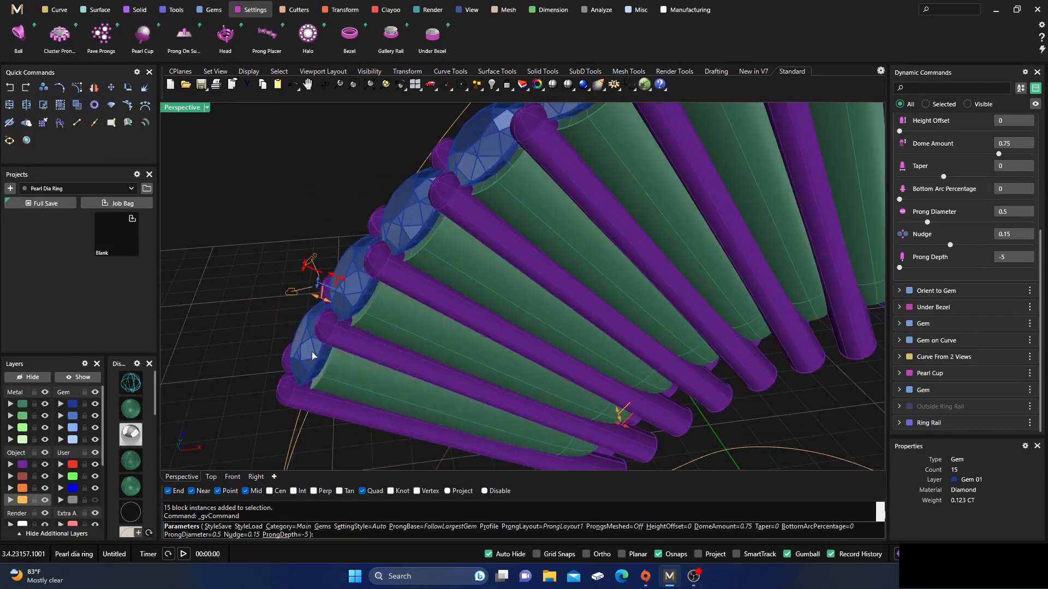
drag(323, 301, 303, 289)
right_drag(309, 300, 414, 309)
scroll(557, 257, up, 3)
drag(558, 257, 531, 245)
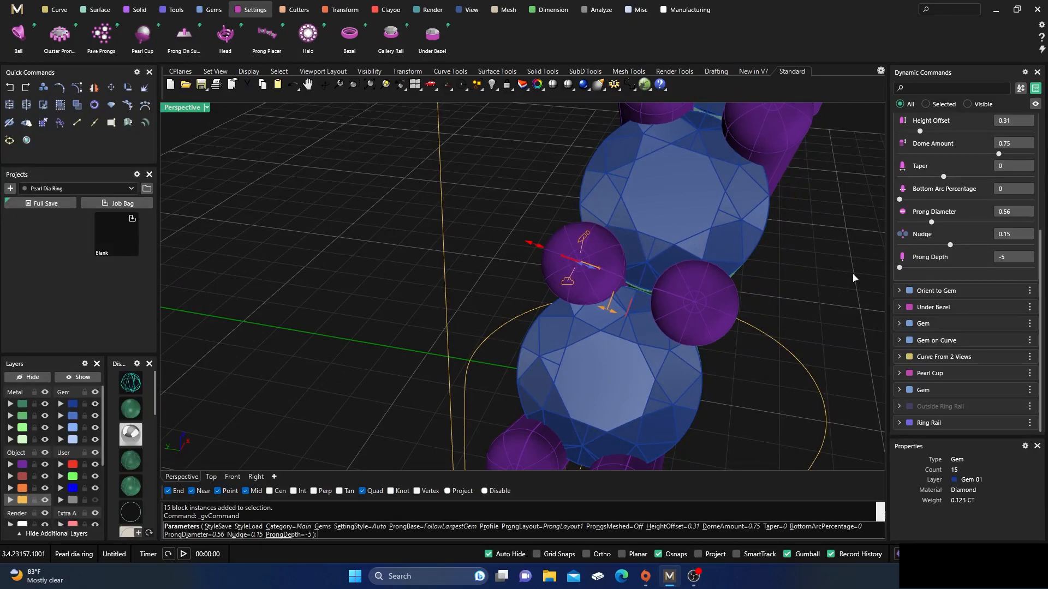
Set the end prongs' diameter to 0.56 to match the main prongs and accept the prong settings
scroll(950, 276, up, 4)
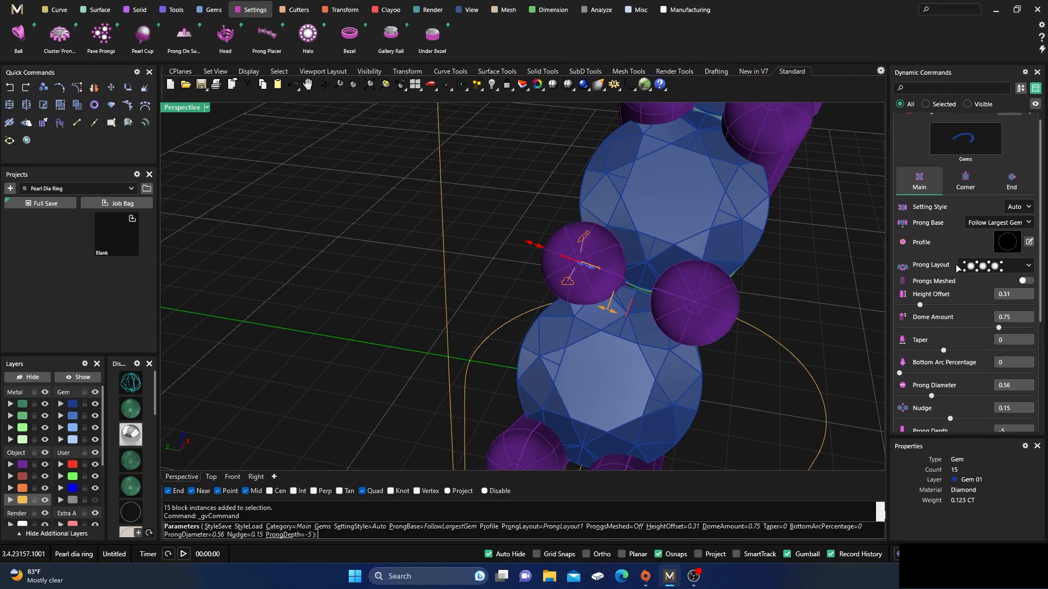
click(1012, 191)
click(1005, 298)
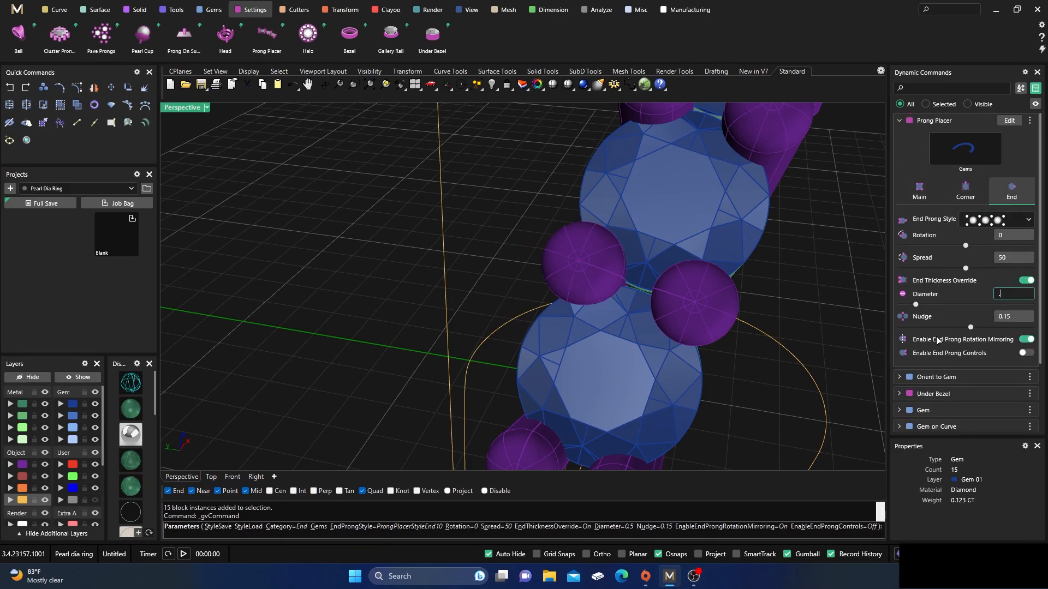
key(Tab)
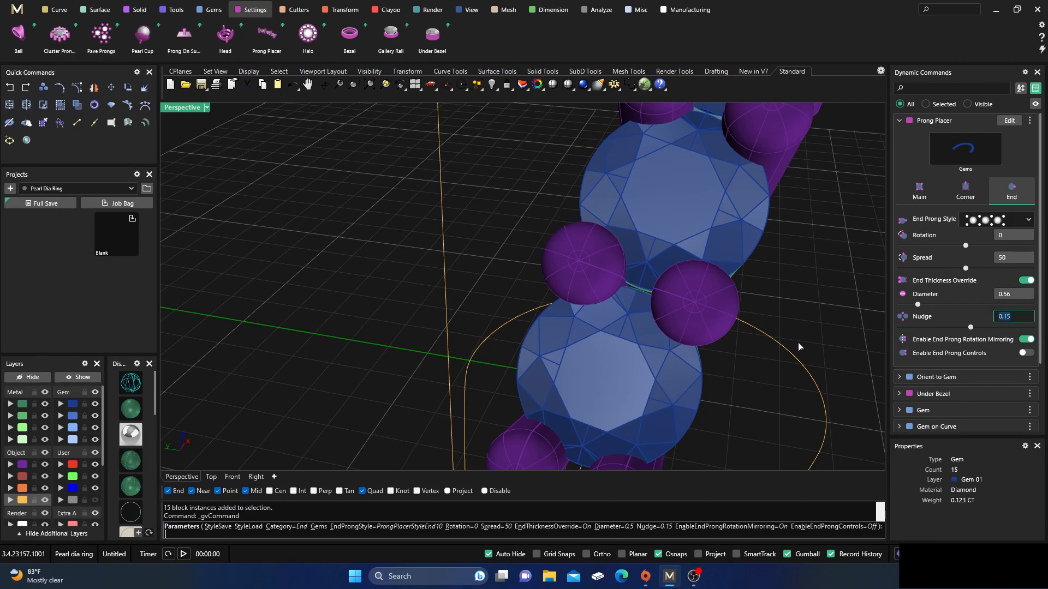
scroll(499, 283, down, 5)
right_drag(435, 335, 344, 377)
right_drag(592, 347, 561, 366)
right_click(562, 367)
Nudge the flat teardrop base curve along the X axis to adjust the diamond run's clearance from the pearl
right_drag(522, 428, 490, 395)
scroll(703, 275, up, 6)
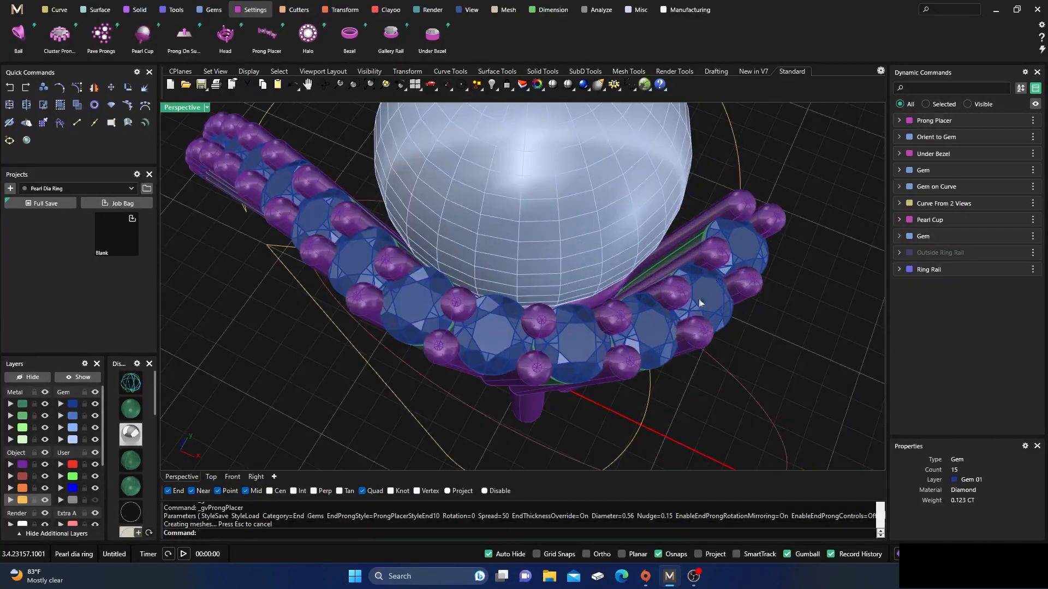
right_drag(689, 325, 660, 230)
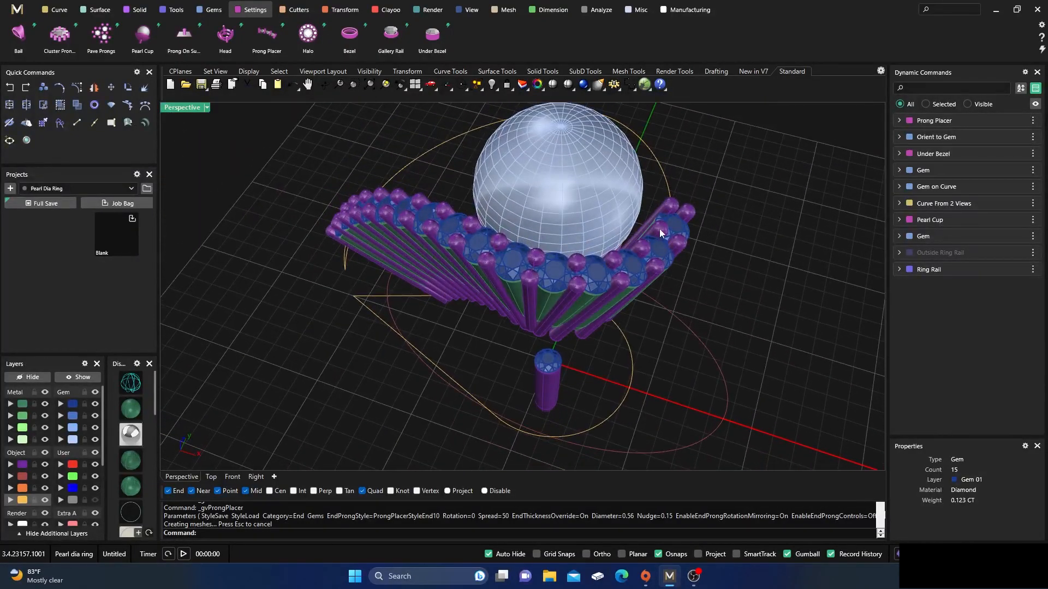
click(627, 393)
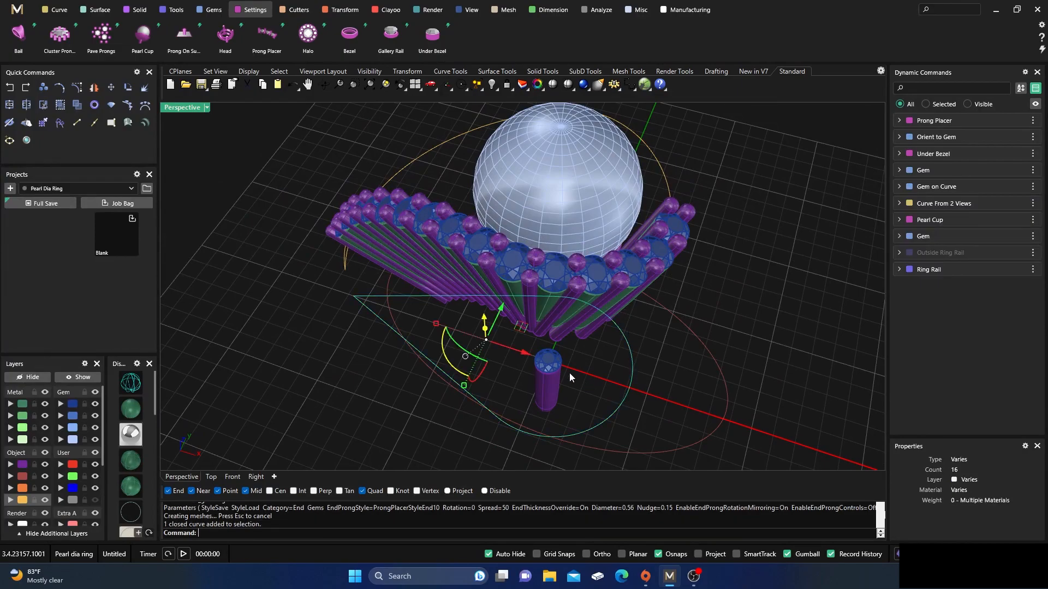
drag(521, 353, 525, 356)
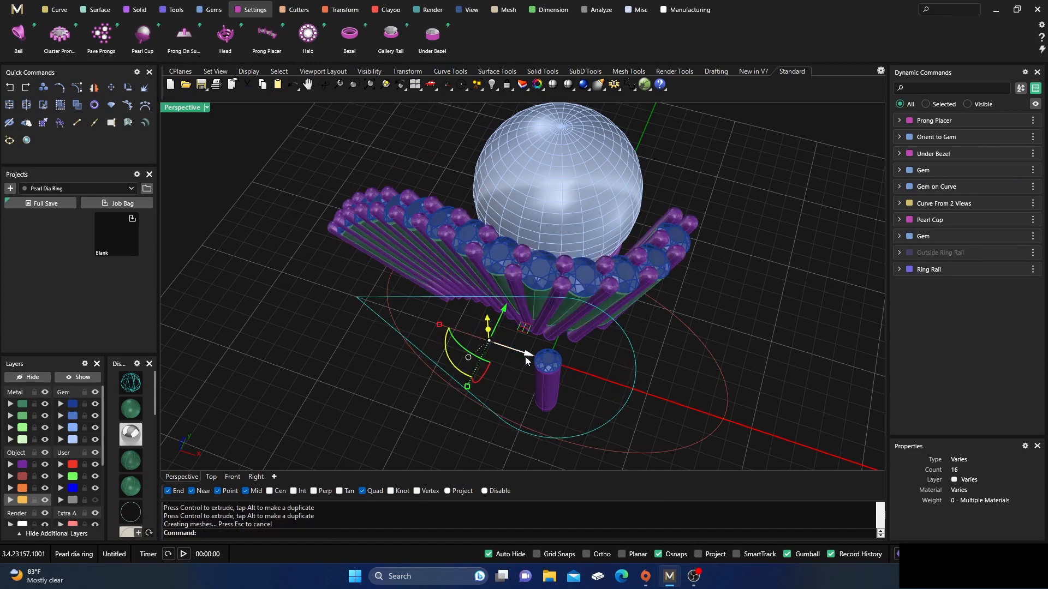
drag(536, 357, 527, 355)
right_drag(528, 357, 535, 372)
scroll(549, 337, down, 5)
mouse_move(549, 336)
right_down()
mouse_move(555, 354)
mouse_move(571, 357)
mouse_move(534, 341)
right_up()
scroll(560, 358, up, 3)
scroll(558, 319, up, 3)
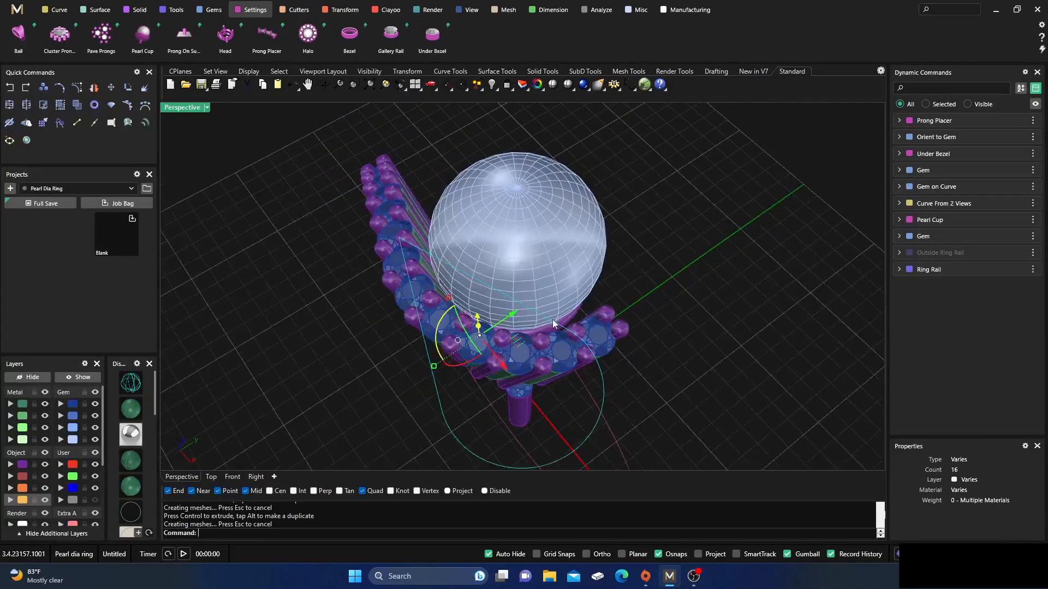
Undo the last three moves of the flat teardrop base curve
right_drag(529, 304, 608, 398)
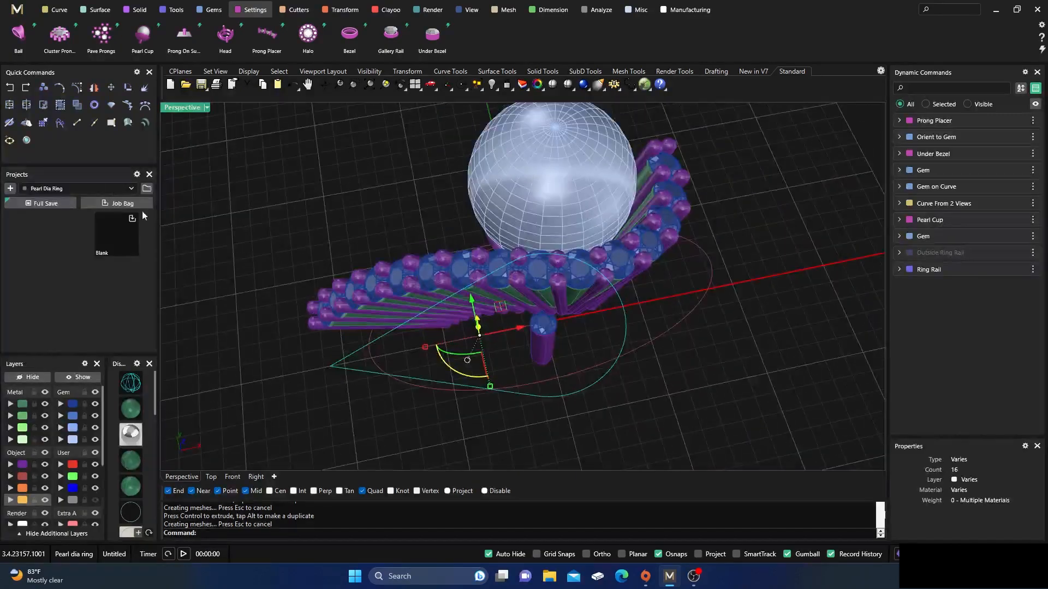
click(10, 89)
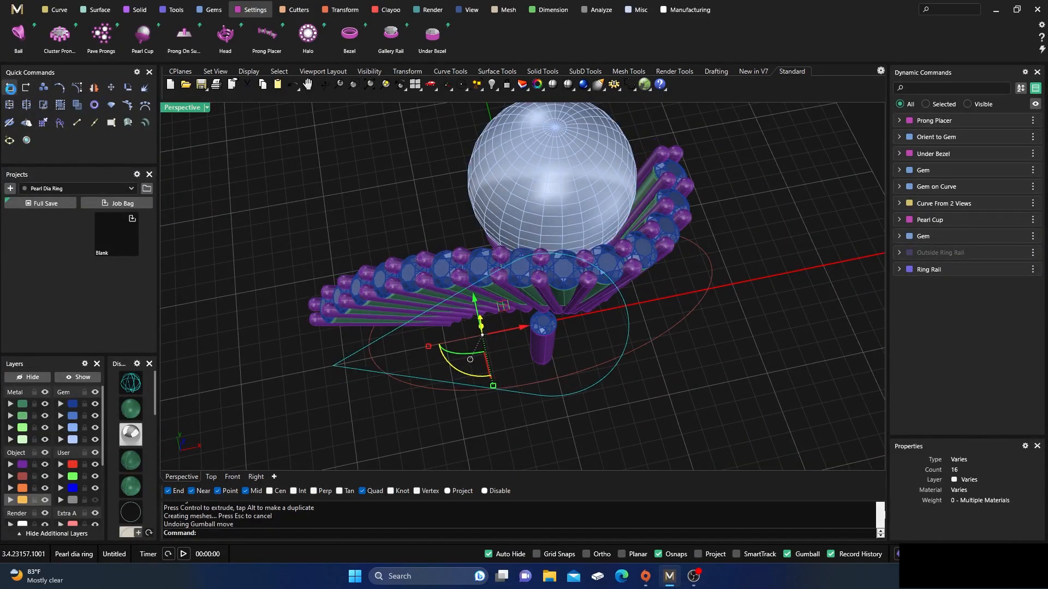
click(10, 89)
click(10, 89)
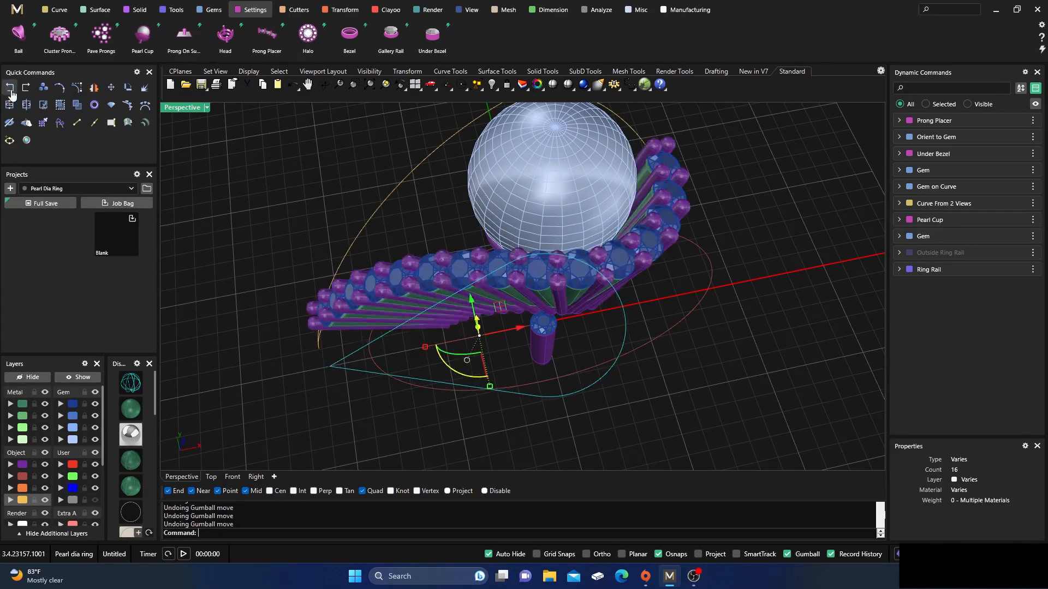
right_drag(533, 387, 557, 197)
right_click(513, 405)
click(561, 177)
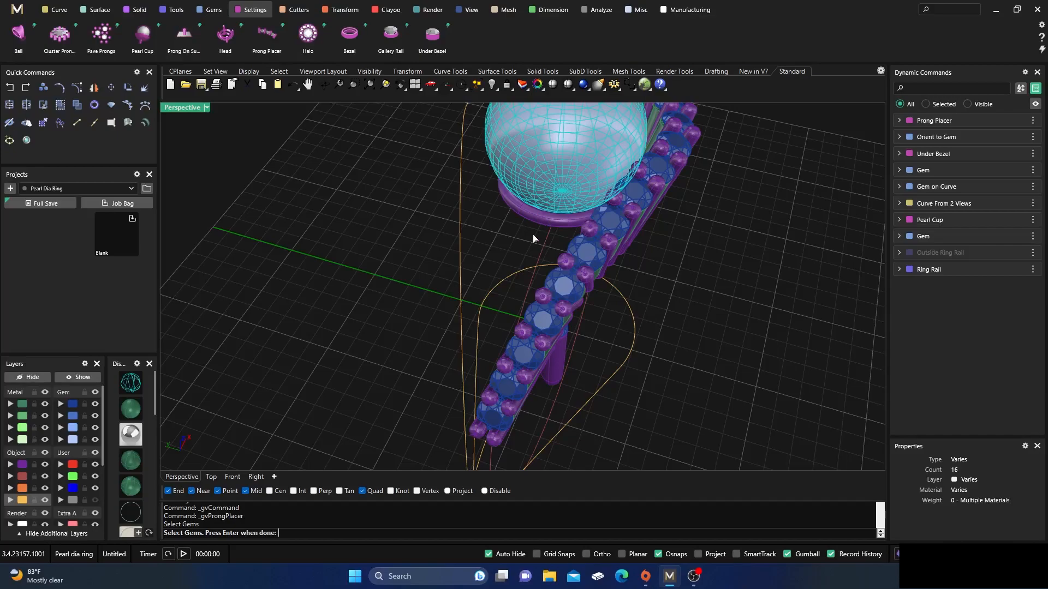
key(Return)
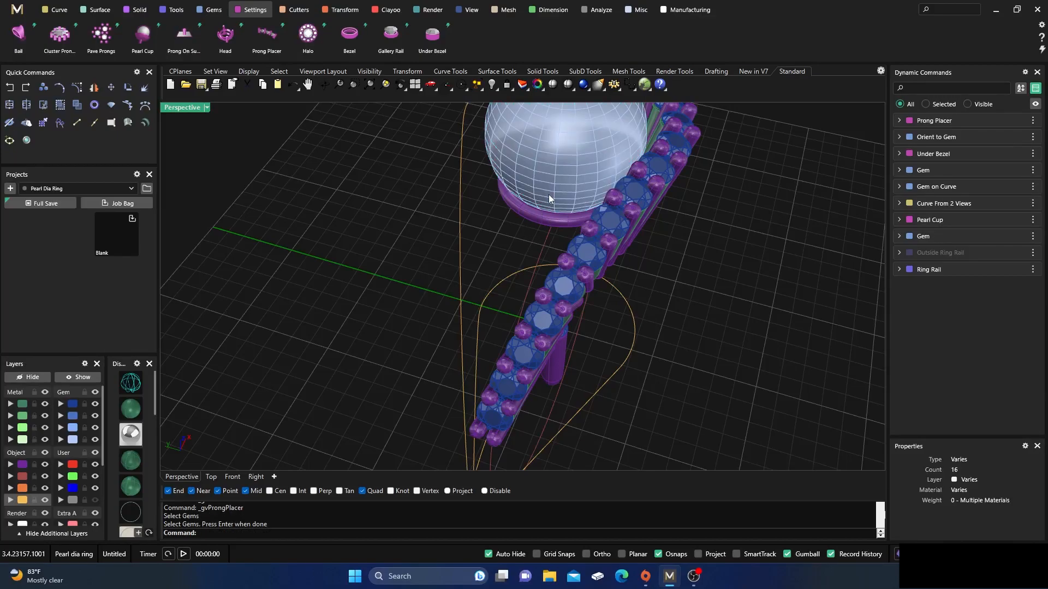
Try to shift the pearl and its cup along the X axis toward the rounded end of the diamond run
click(541, 216)
right_drag(512, 237, 277, 257)
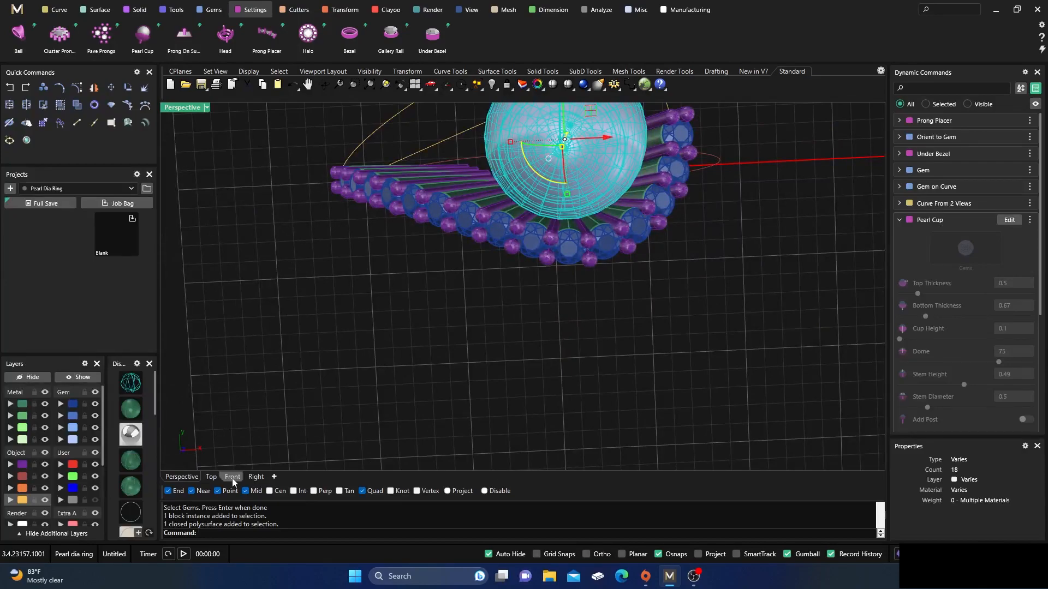
click(213, 477)
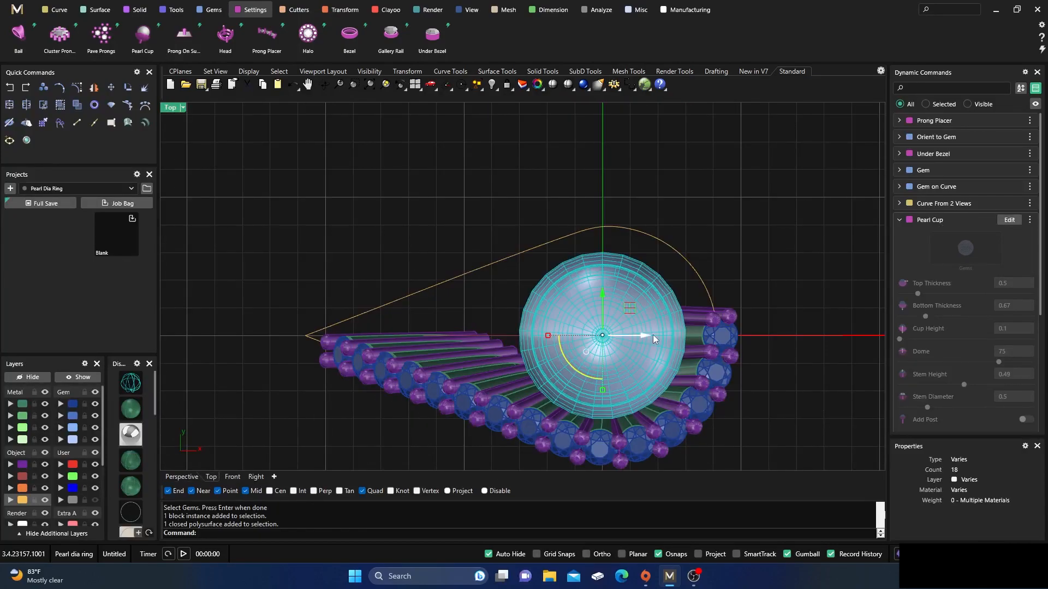
drag(647, 335, 660, 338)
click(181, 477)
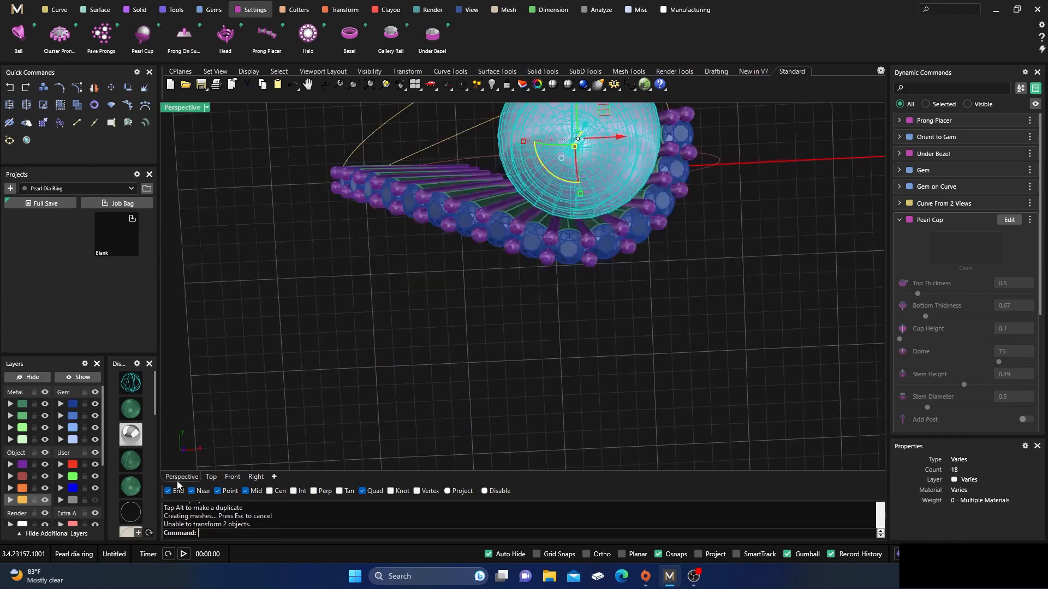
right_drag(546, 352, 483, 288)
scroll(500, 347, down, 6)
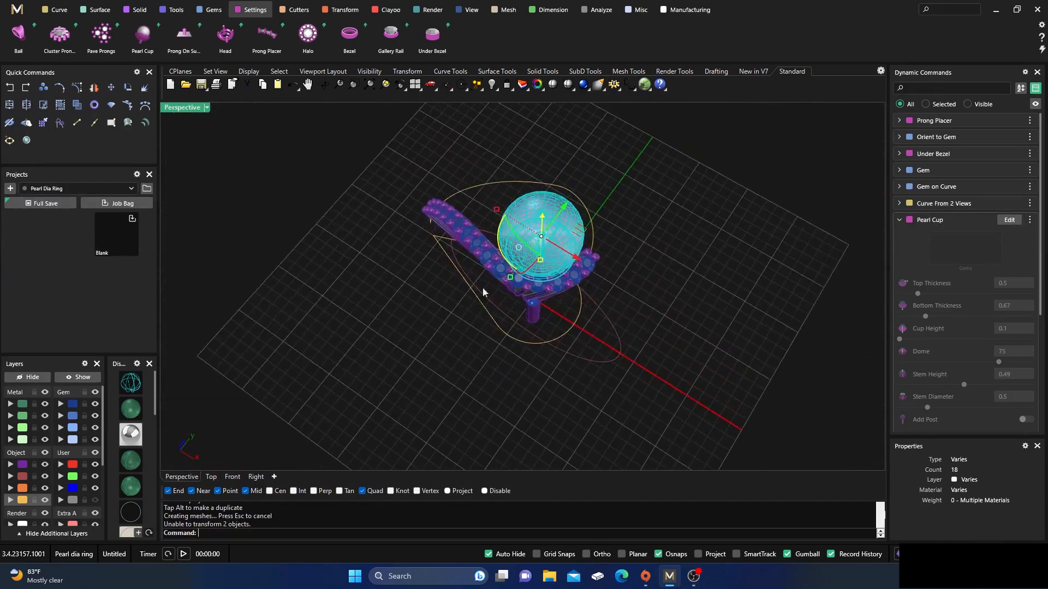
scroll(562, 264, up, 8)
scroll(563, 263, up, 3)
click(732, 359)
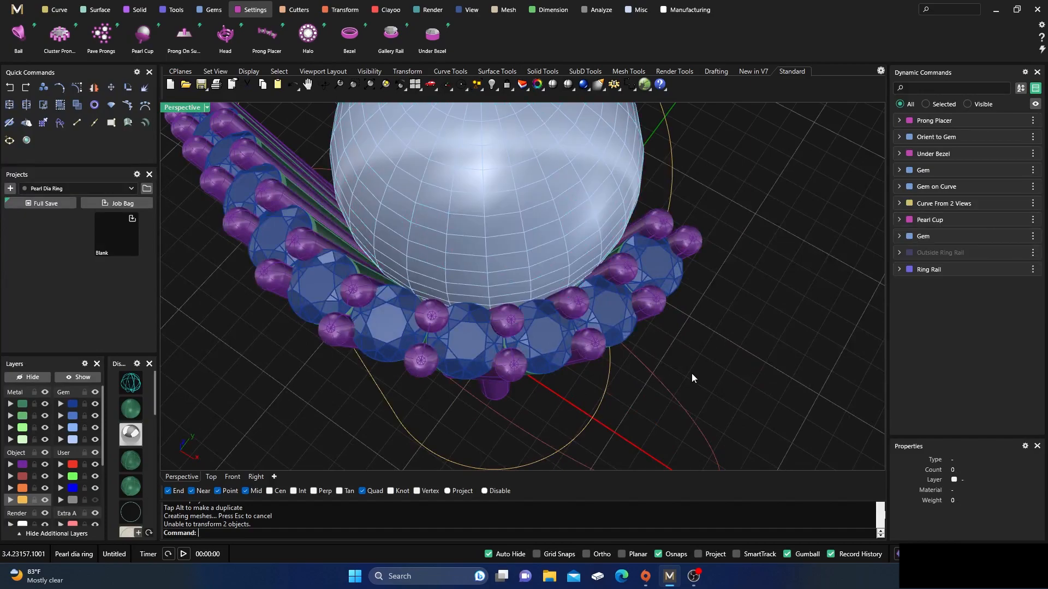
right_drag(692, 373, 666, 358)
Undo the last move of the pearl and its cup
double_click(493, 275)
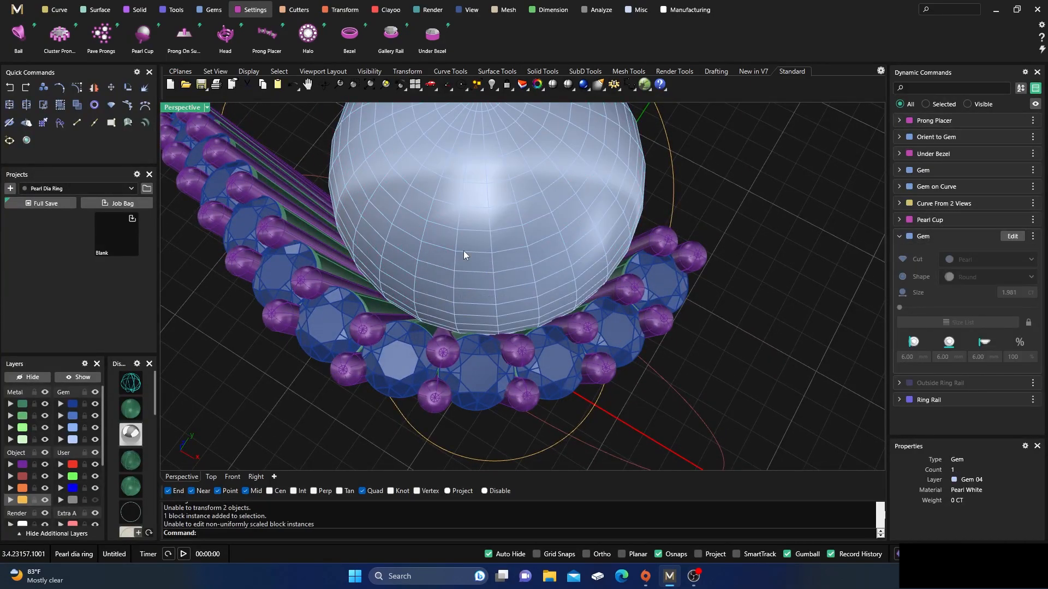
click(12, 90)
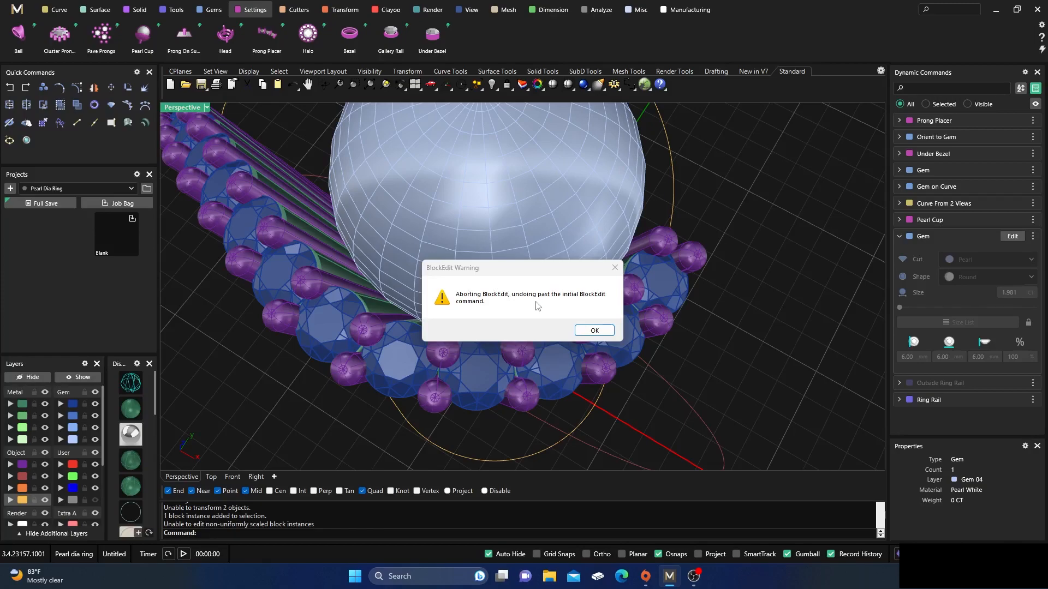
click(594, 330)
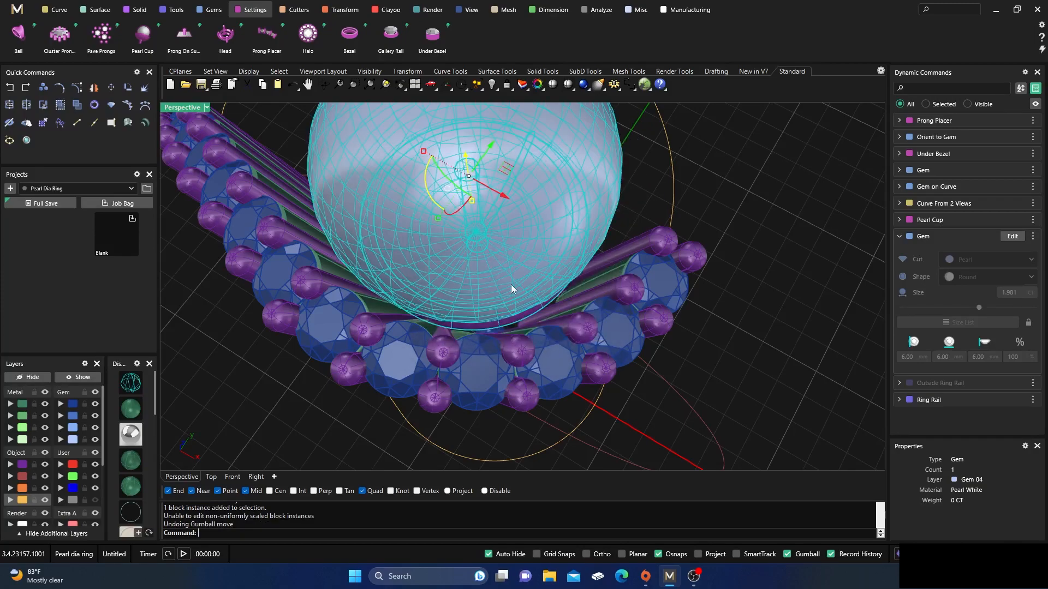
Nudge only the pearl and its cup slightly along the X axis and check the cup's clearance from the bezels and prongs
click(731, 199)
click(515, 243)
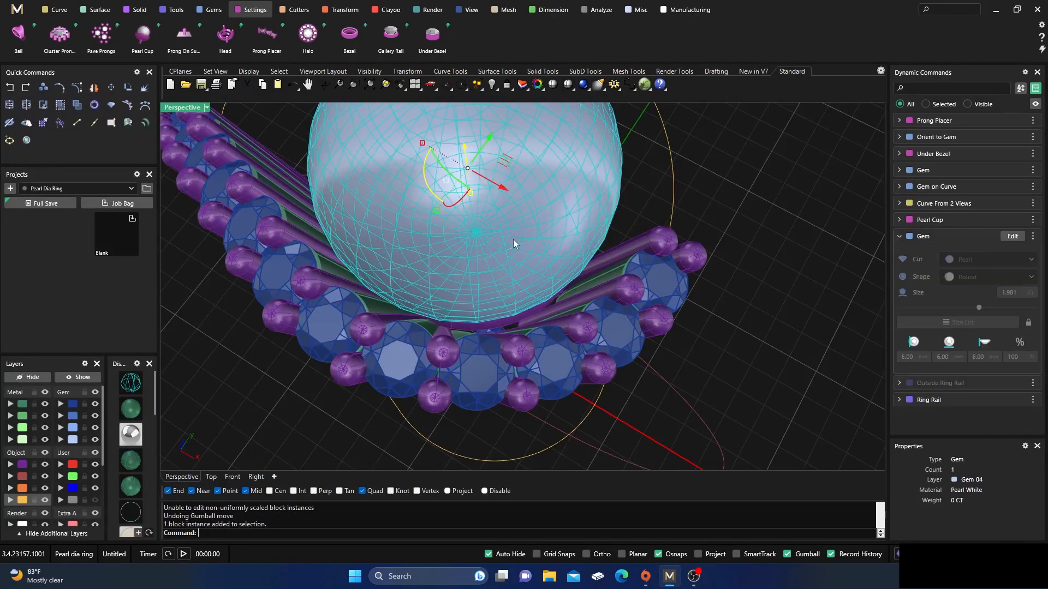
shift+click(493, 325)
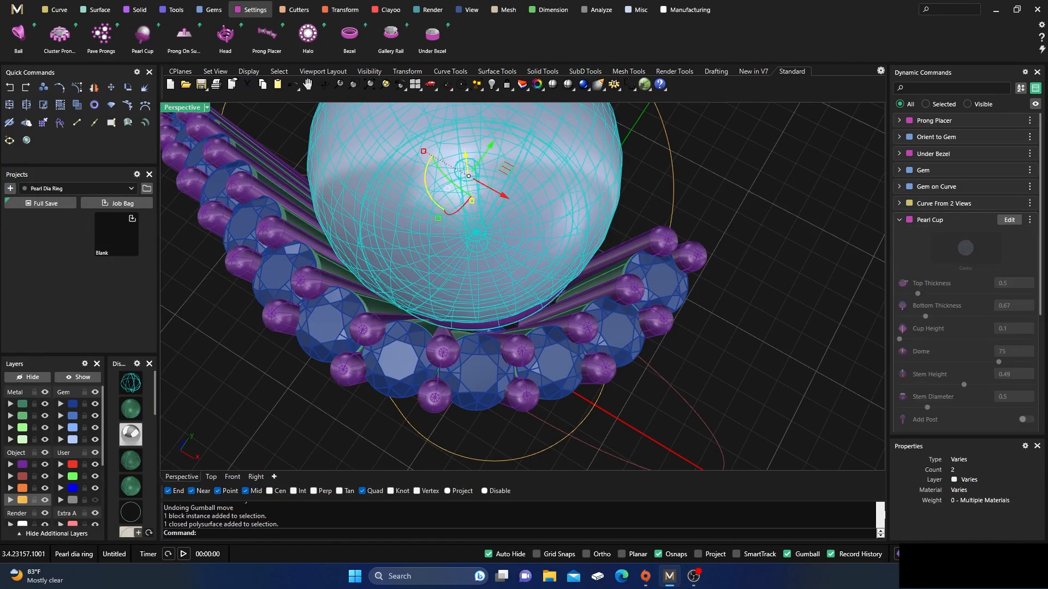
drag(503, 199, 509, 203)
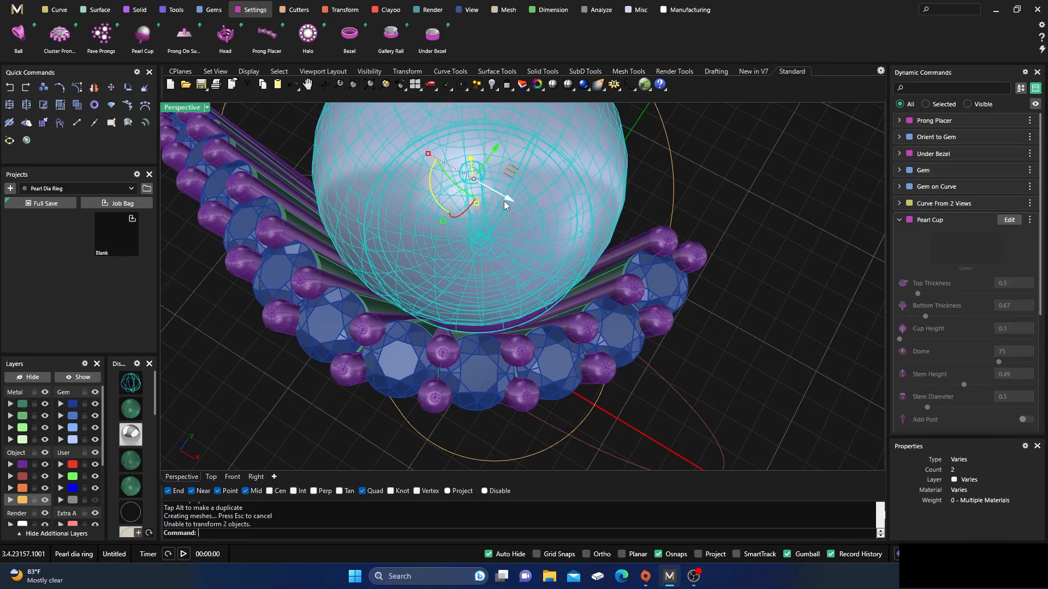
drag(507, 199, 510, 202)
right_drag(699, 417, 648, 403)
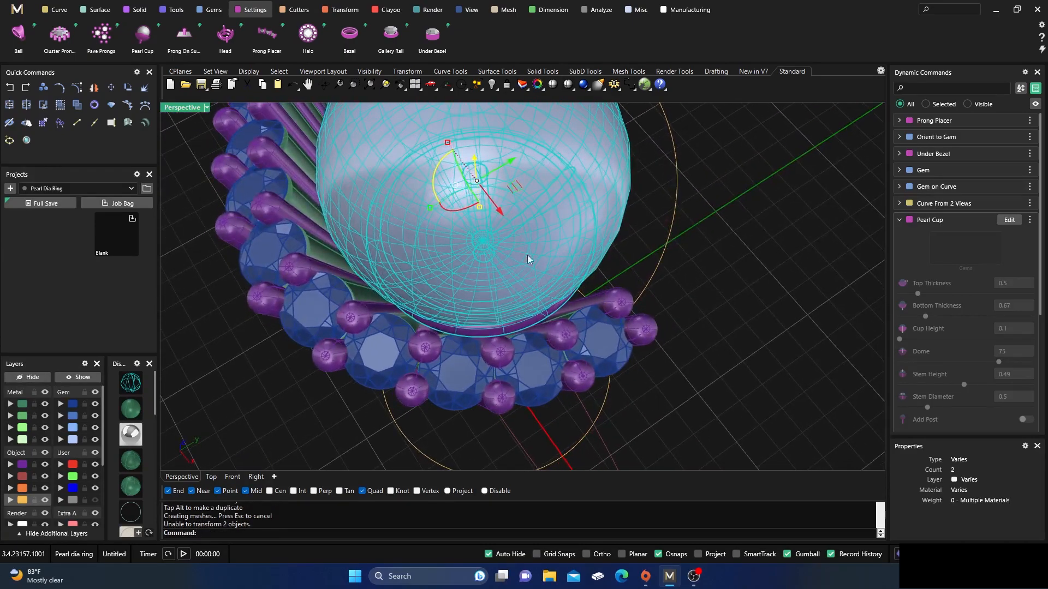
drag(502, 212, 512, 221)
click(715, 287)
right_drag(715, 286, 711, 264)
right_drag(413, 333, 606, 313)
scroll(689, 131, up, 6)
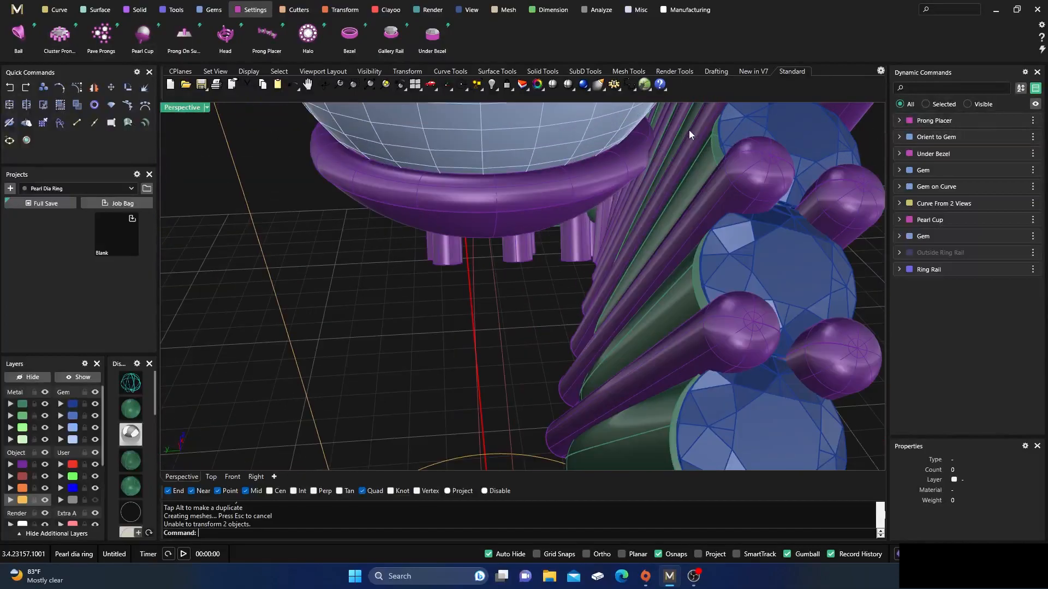
scroll(663, 167, down, 6)
Move the source gem, its under bezel and the flat teardrop base curve to the hidden User 04 layer
right_drag(617, 218, 470, 400)
scroll(357, 283, down, 6)
scroll(450, 334, up, 7)
scroll(486, 336, down, 3)
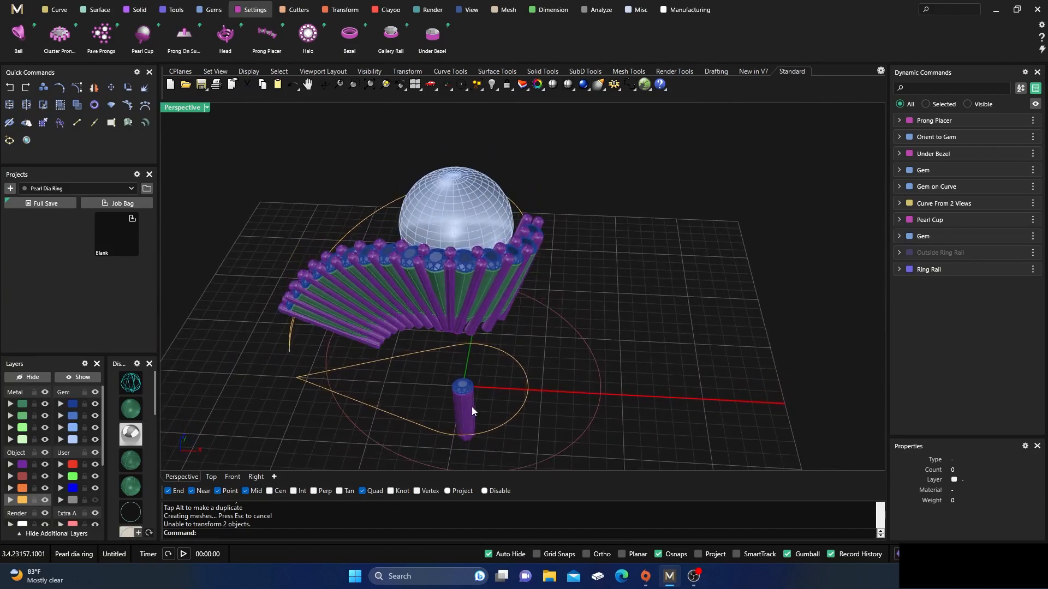
click(463, 415)
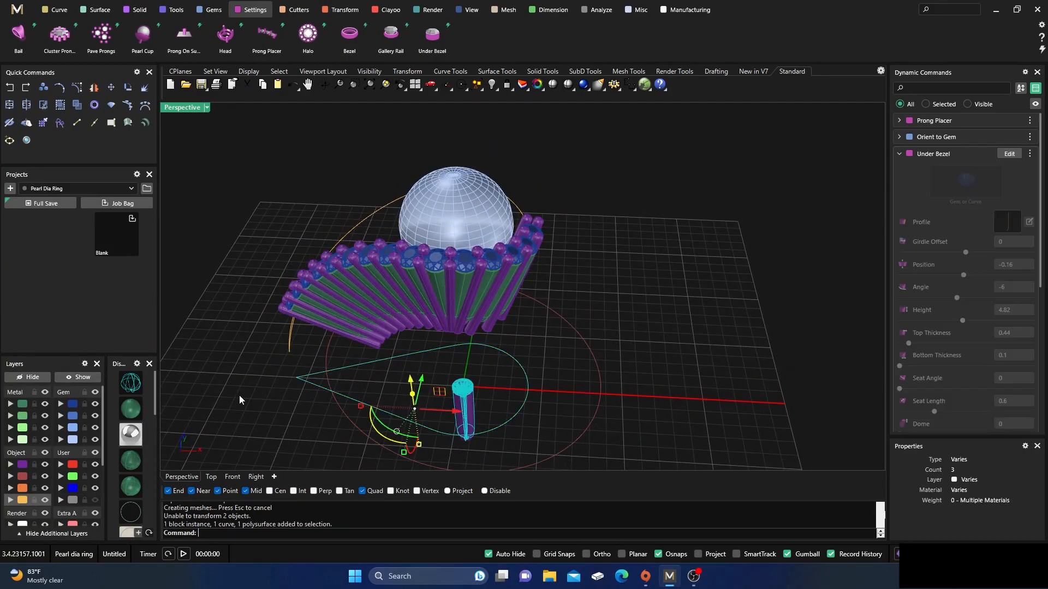
click(62, 501)
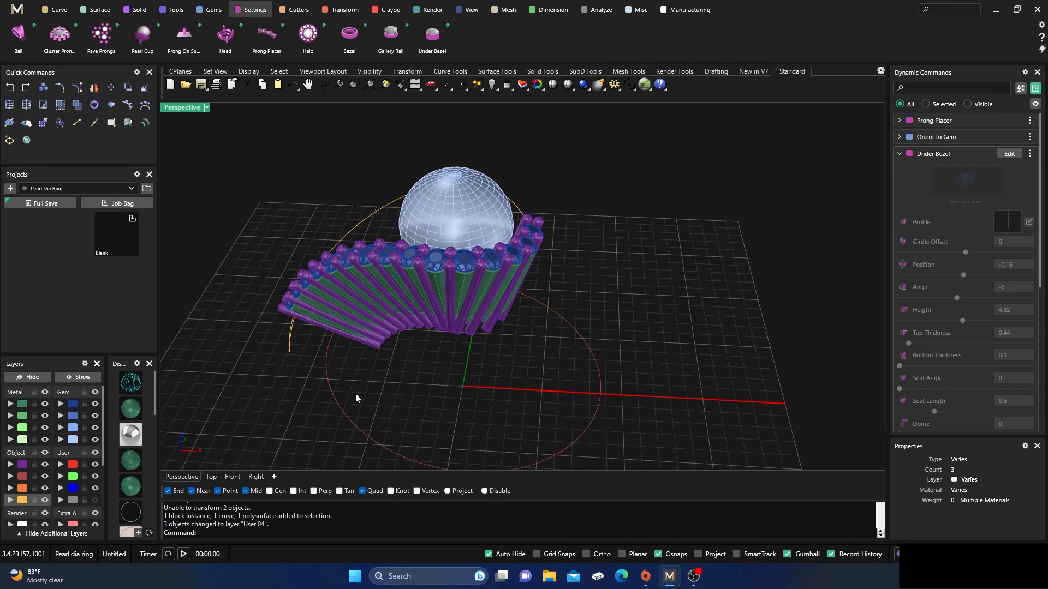
Mirror the diamond run's under bezels with X Mirror on and Y Mirror off, leaving out the bezel at the run's rounded end
right_drag(298, 355, 388, 382)
right_drag(556, 329, 490, 294)
scroll(484, 255, up, 3)
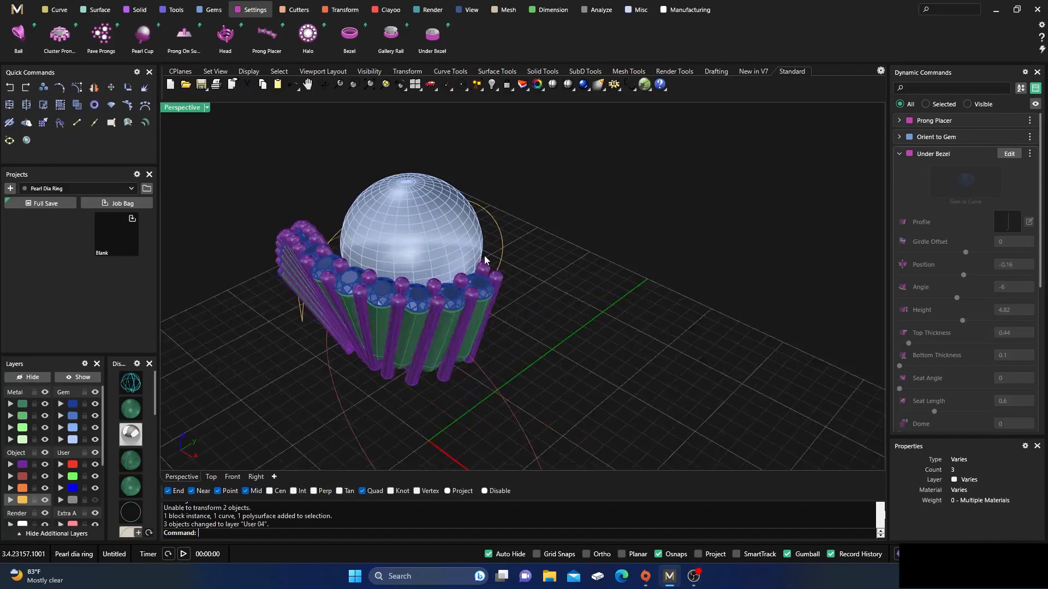
shift+click(437, 348)
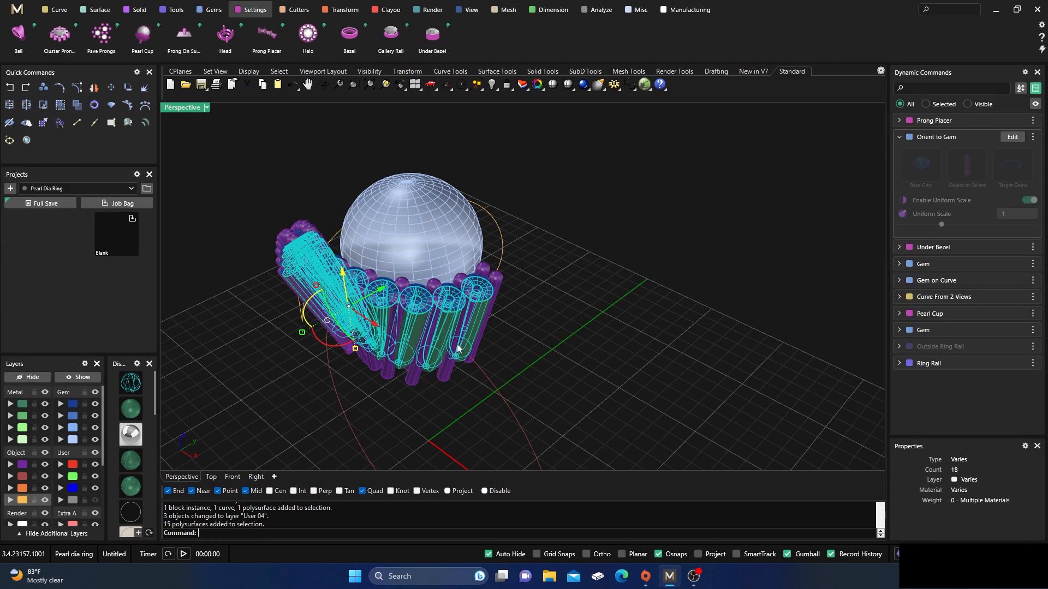
ctrl+click(491, 294)
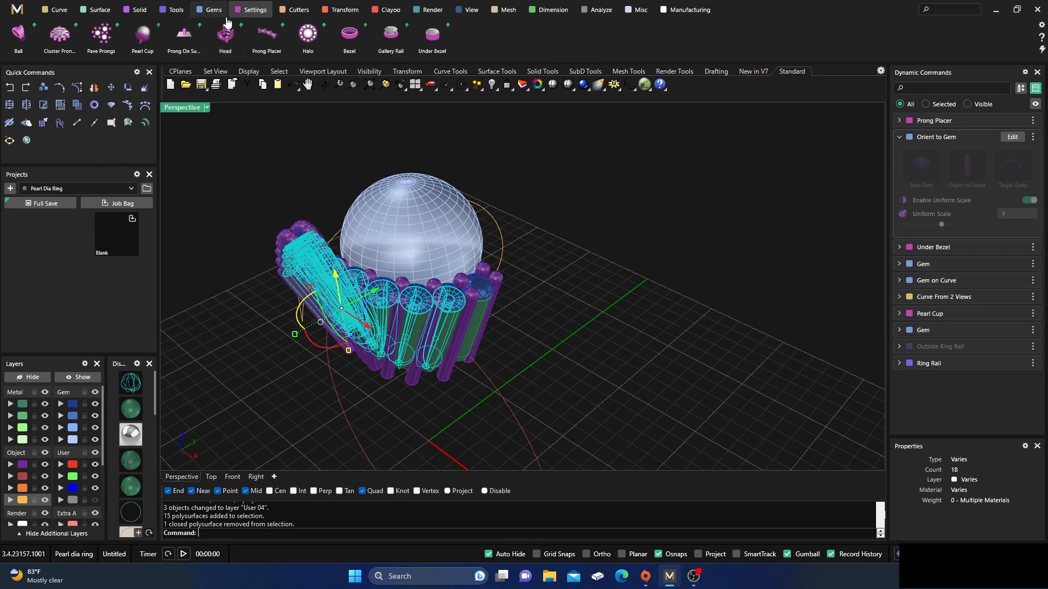
click(341, 10)
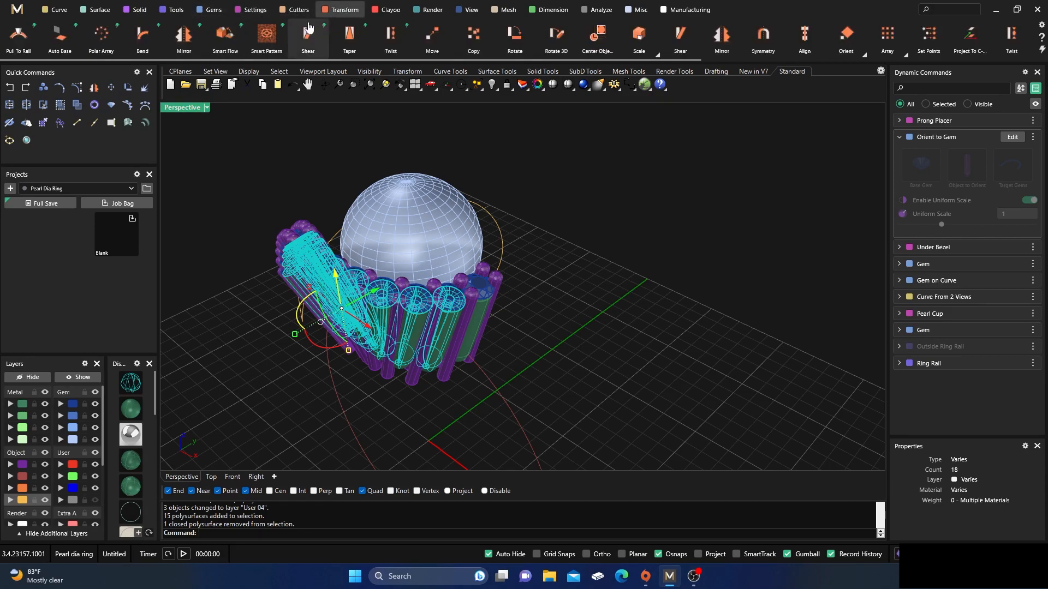
click(184, 34)
click(1027, 185)
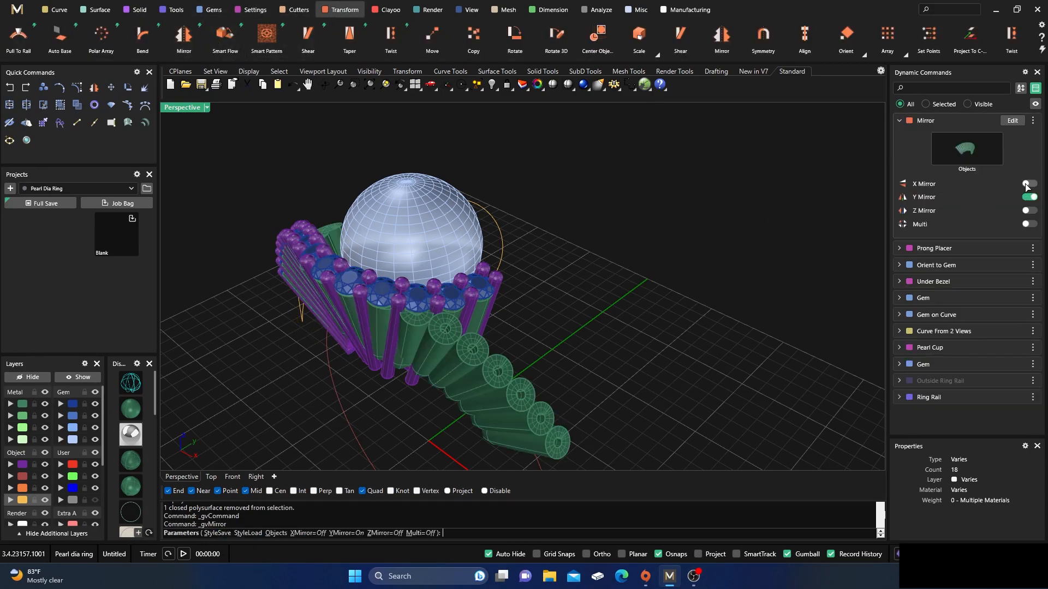
click(1029, 197)
right_drag(641, 319, 577, 360)
right_click(575, 360)
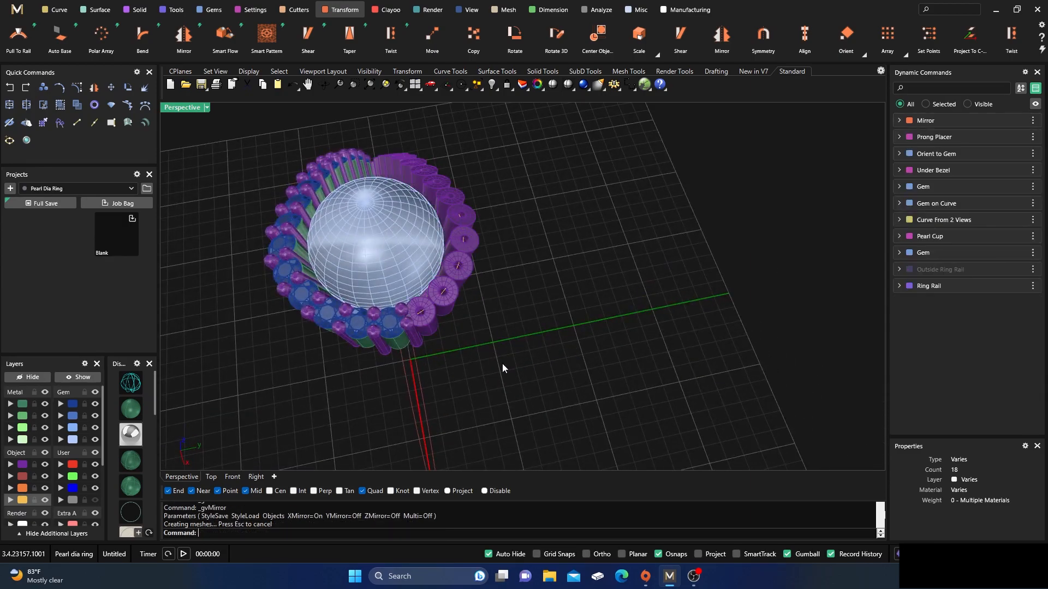
Assign the mirrored under bezels to the Metal 01 layer
right_drag(495, 369, 515, 354)
click(448, 328)
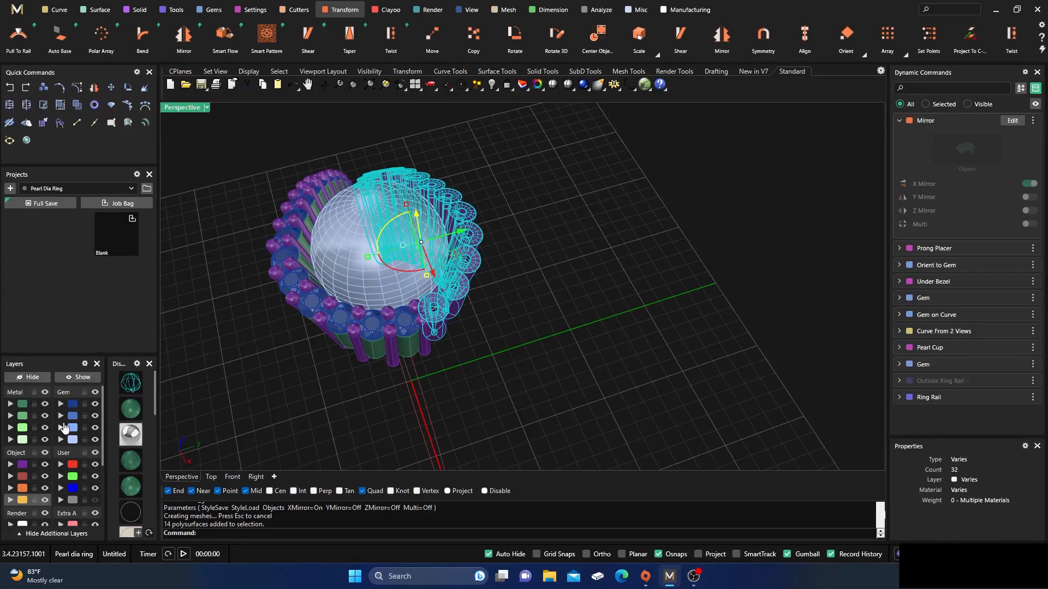
click(10, 405)
click(283, 387)
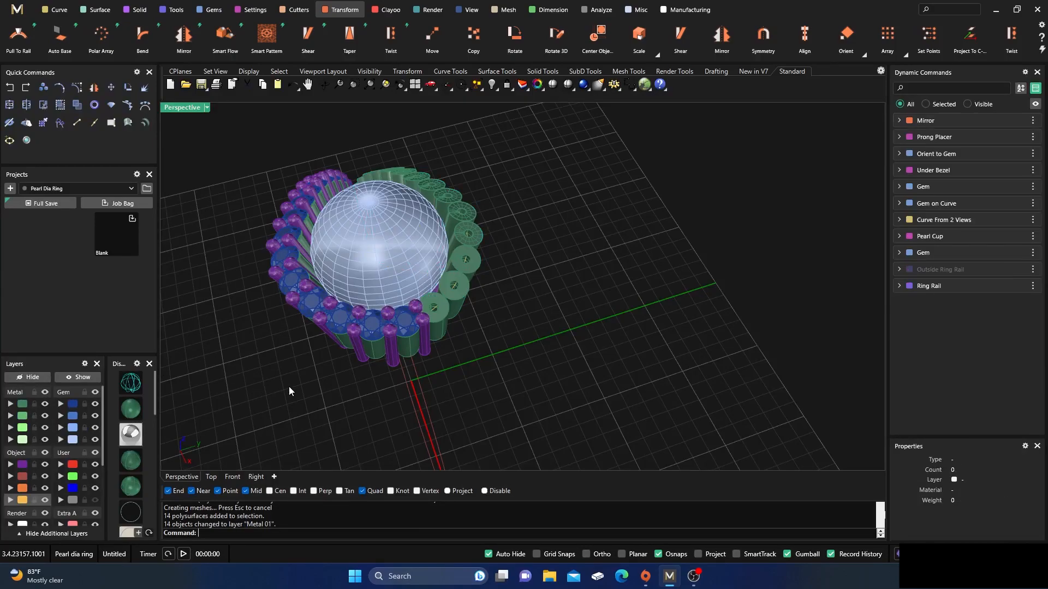
Mirror the diamond run's prongs with X Mirror on and Y Mirror off, leaving out the two prongs at the run's rounded end
scroll(323, 374, up, 5)
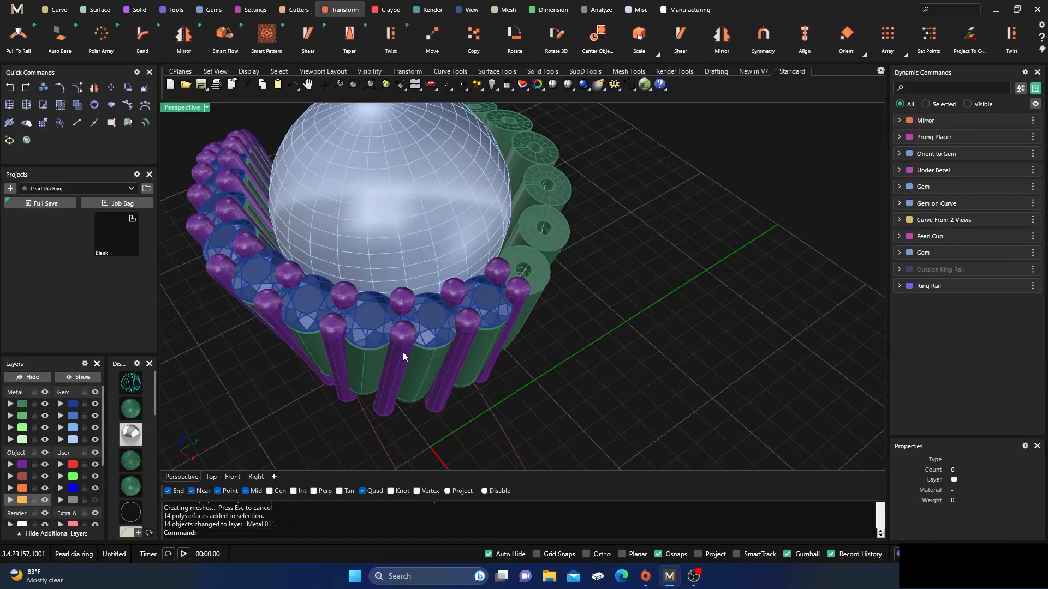
scroll(403, 349, up, 4)
click(399, 340)
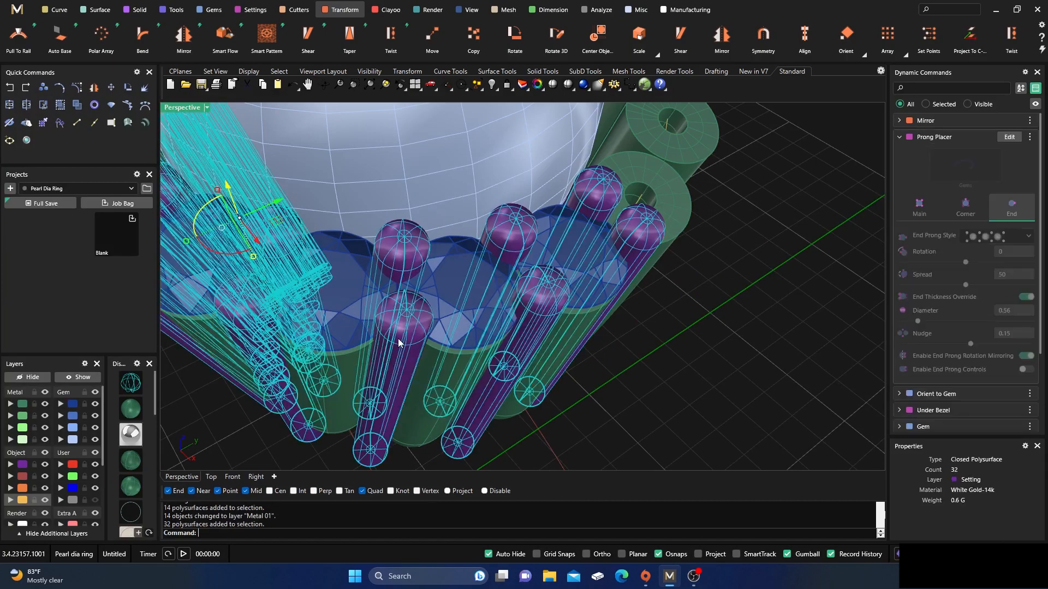
scroll(398, 342, down, 5)
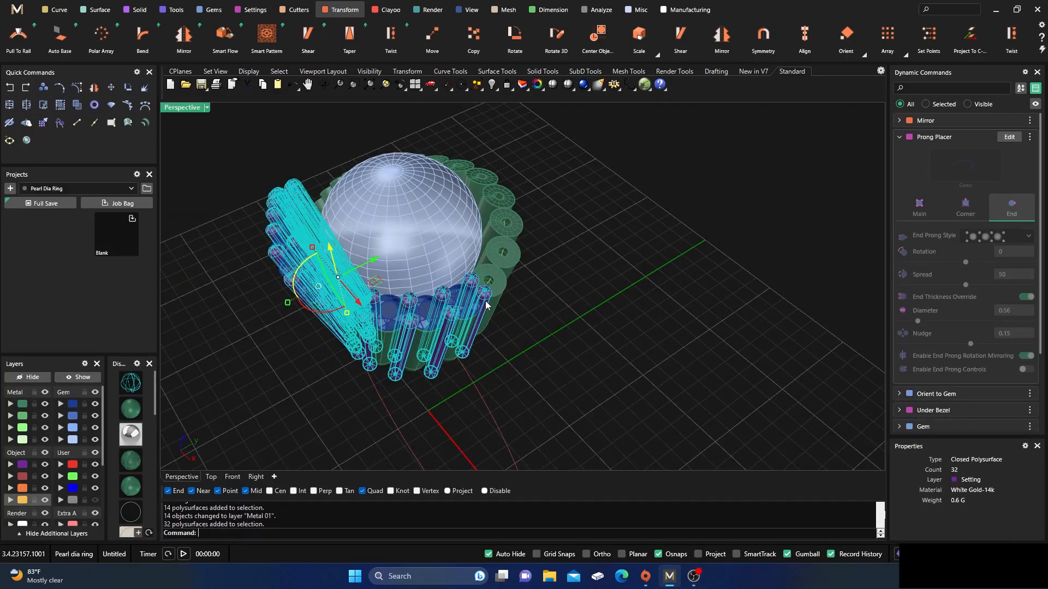
key(Escape)
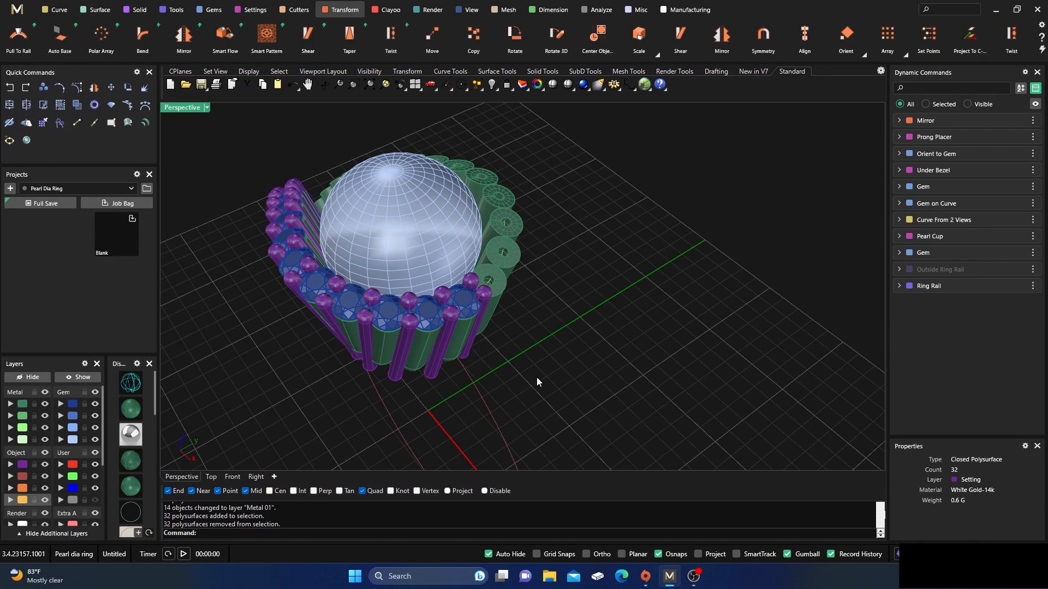
click(446, 346)
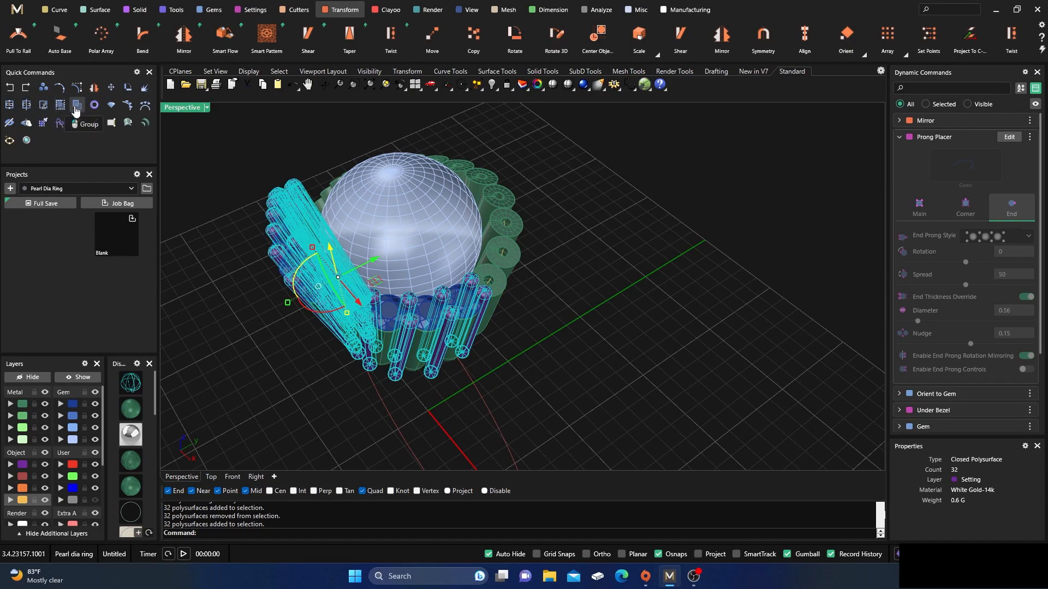
ctrl+click(471, 287)
ctrl+click(483, 295)
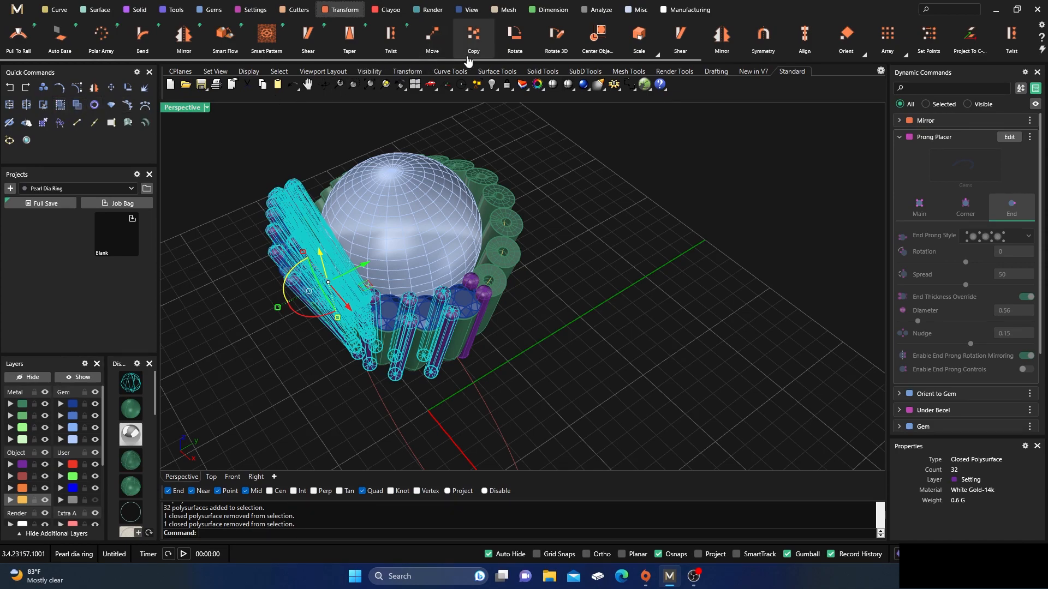
click(184, 35)
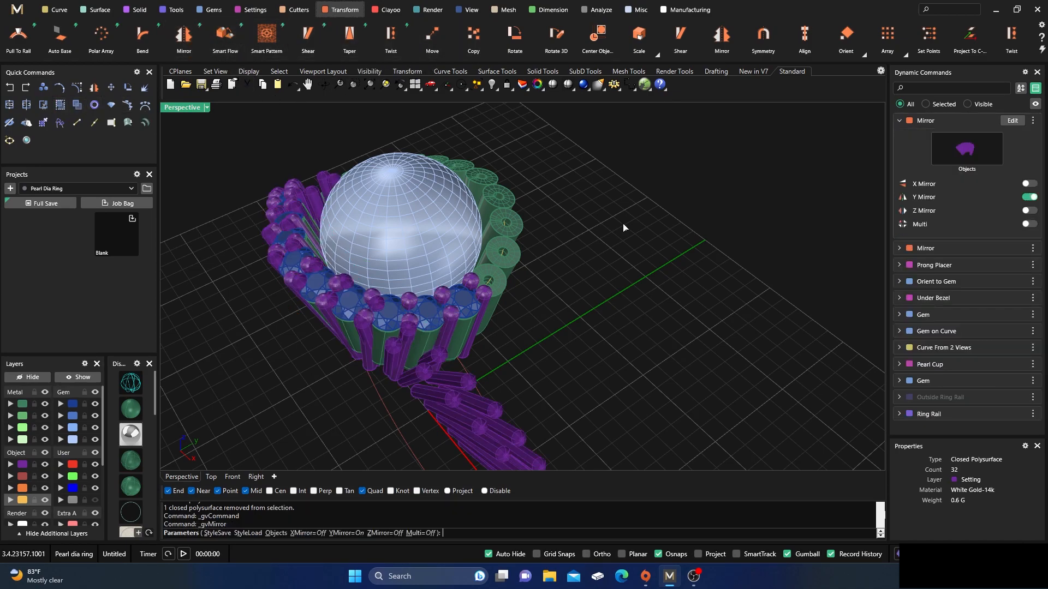
click(1030, 185)
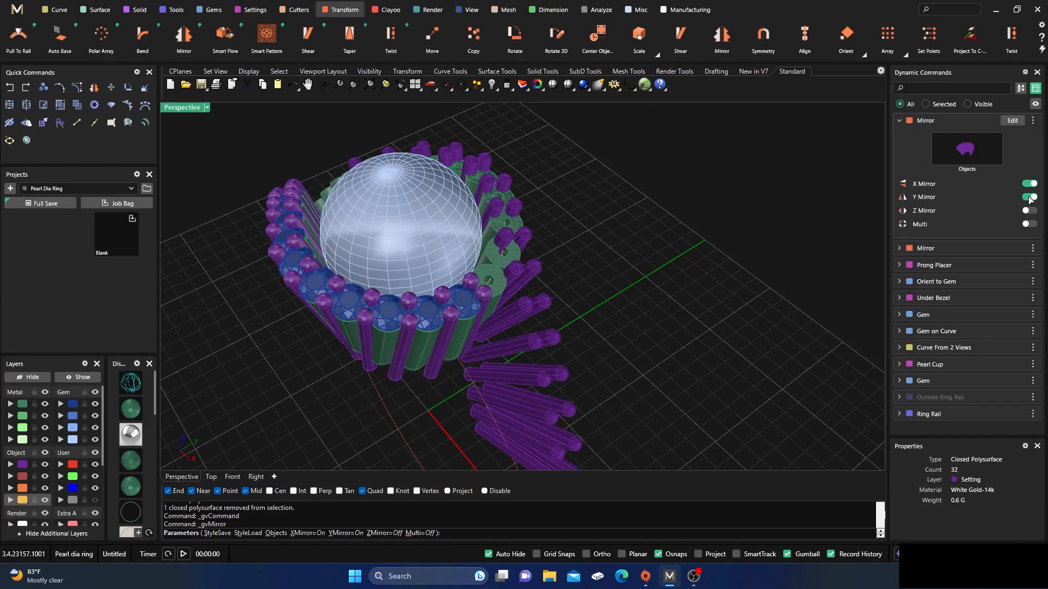
click(1030, 197)
right_drag(658, 321, 637, 341)
right_click(637, 341)
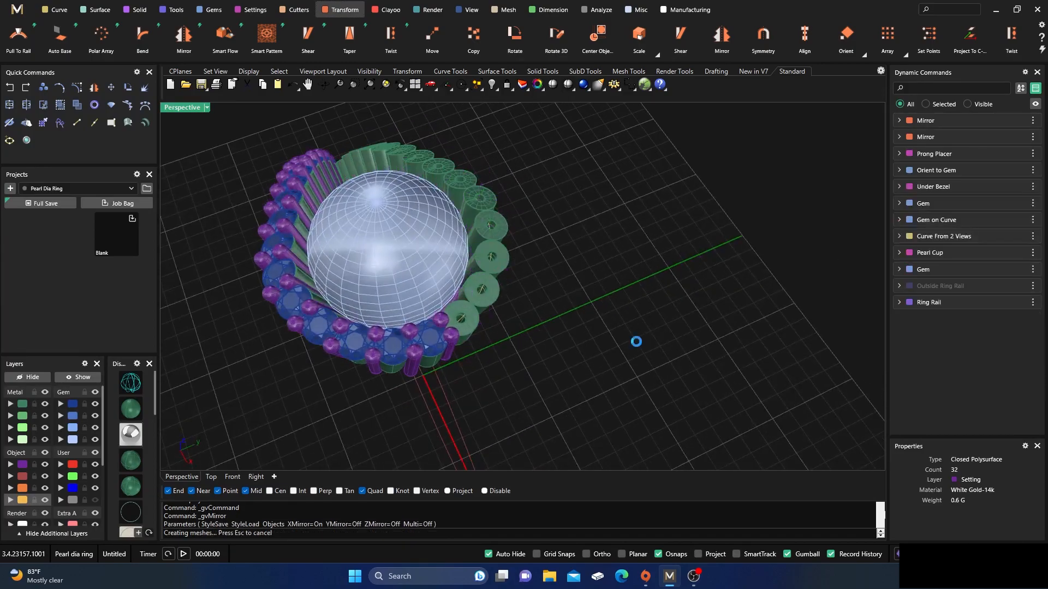
Delete the two original prongs that overlap the mirrored prongs at the rounded end of the halo
scroll(431, 341, up, 5)
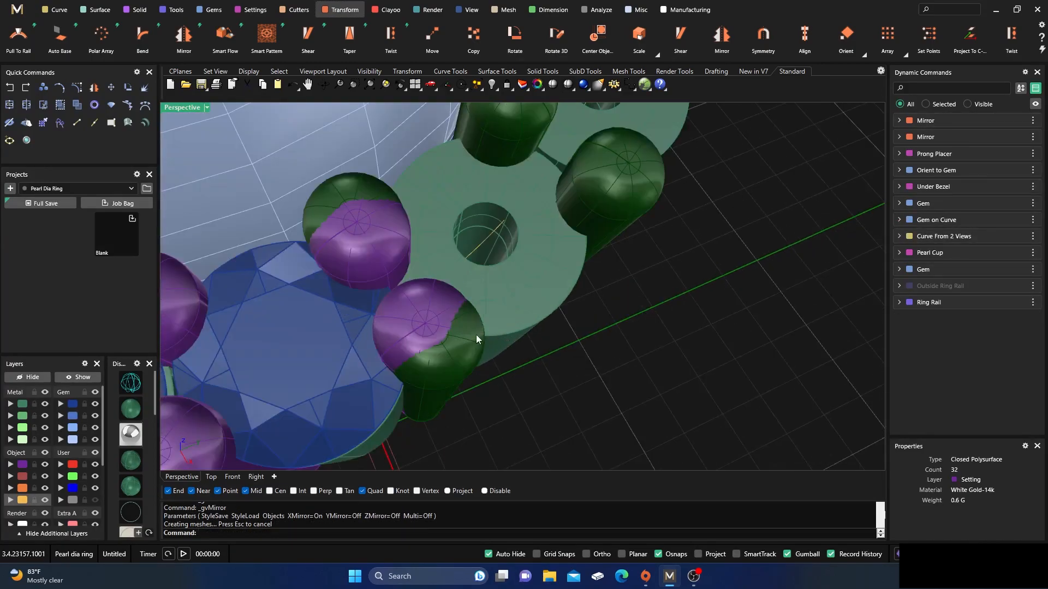
scroll(447, 329, down, 2)
scroll(447, 329, up, 2)
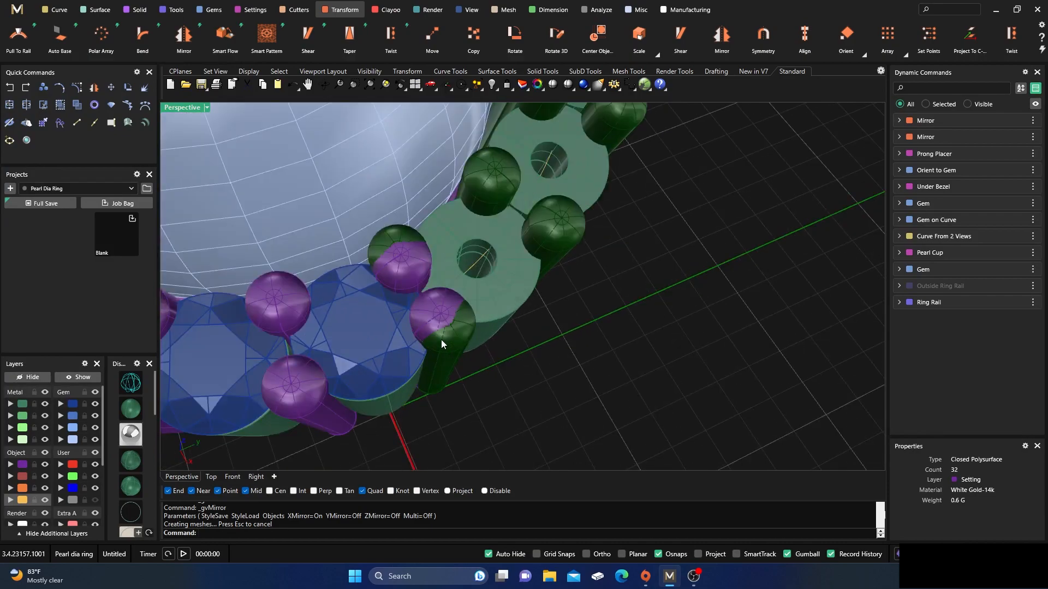
click(430, 312)
key(Delete)
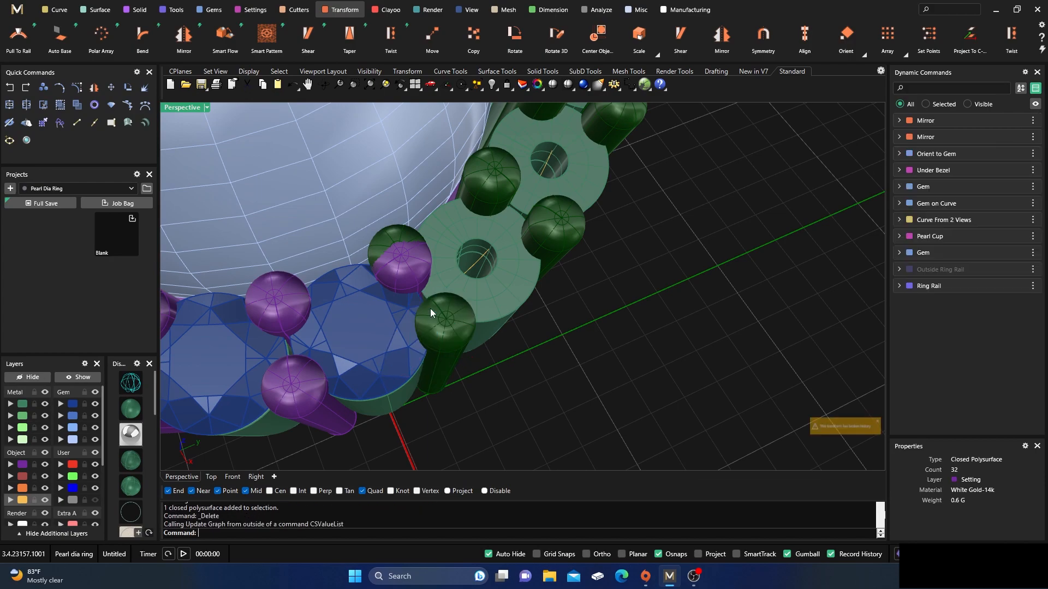
click(418, 281)
key(Delete)
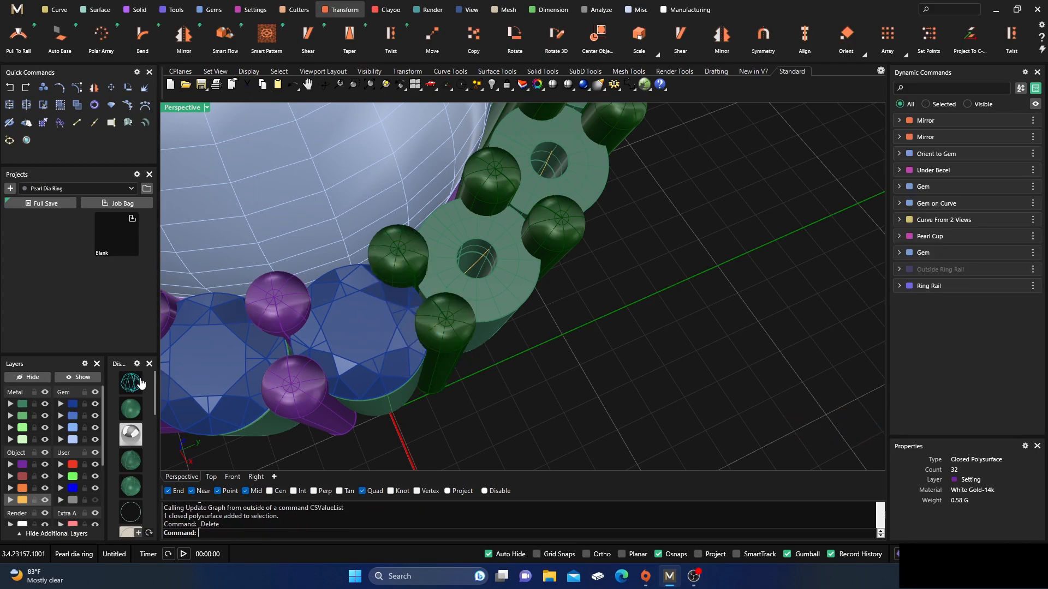
Assign the mirrored prongs to the Setting layer
click(22, 465)
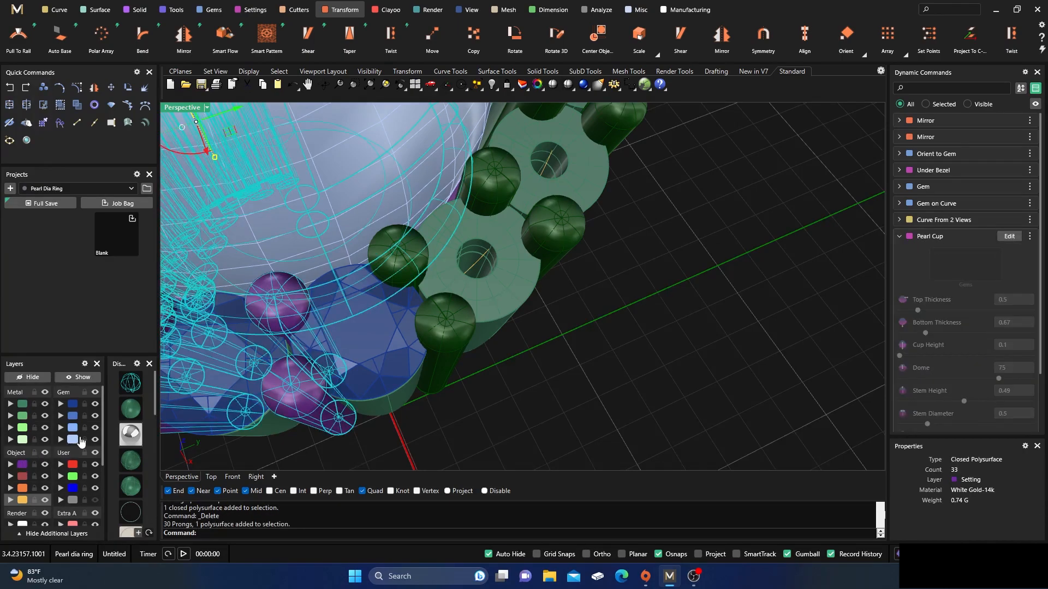
shift+click(458, 333)
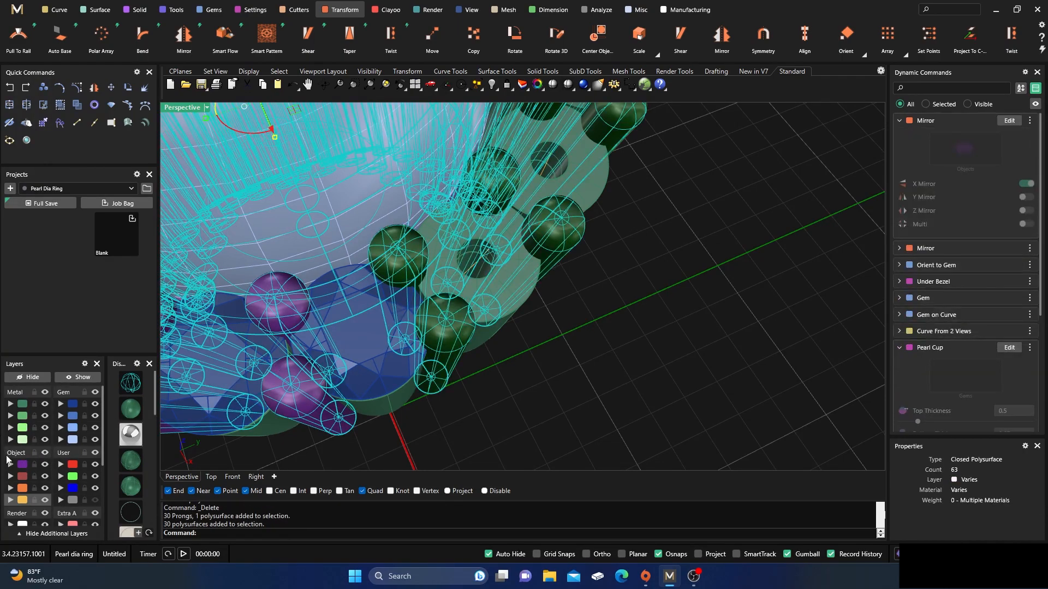
click(11, 465)
click(600, 369)
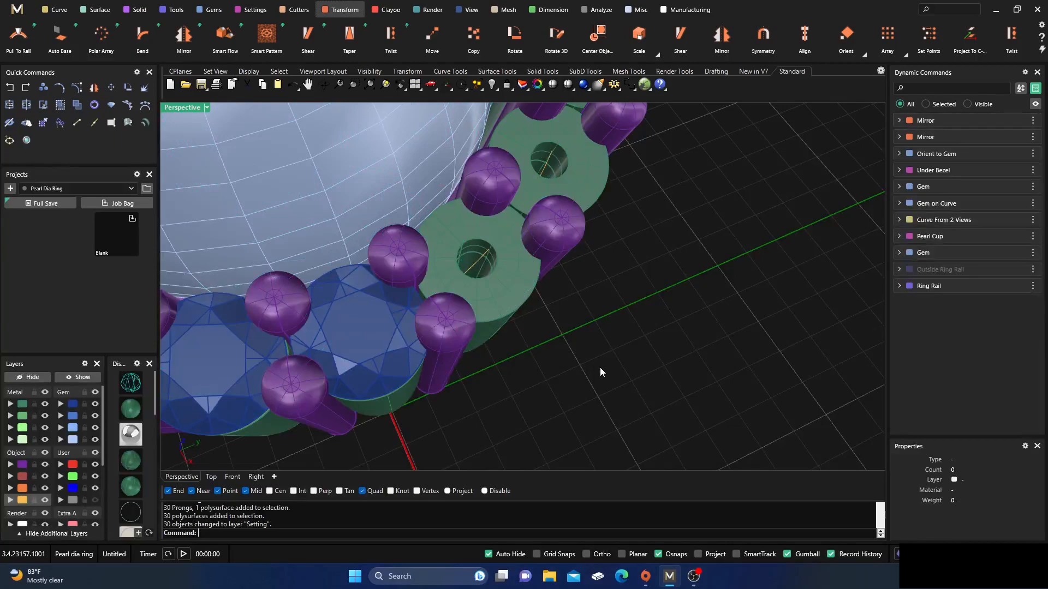
Mirror the run's diamonds with X Mirror on and Y Mirror off, leaving out the diamond at the rounded end
scroll(600, 369, down, 8)
right_drag(600, 399, 616, 383)
scroll(595, 373, up, 6)
click(572, 326)
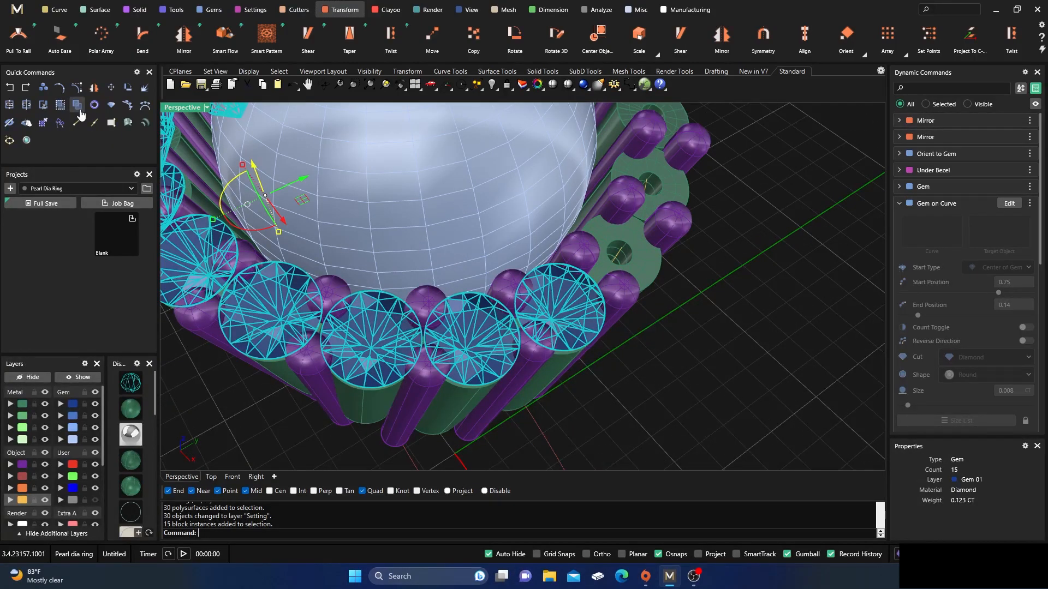
ctrl+click(550, 308)
click(575, 314)
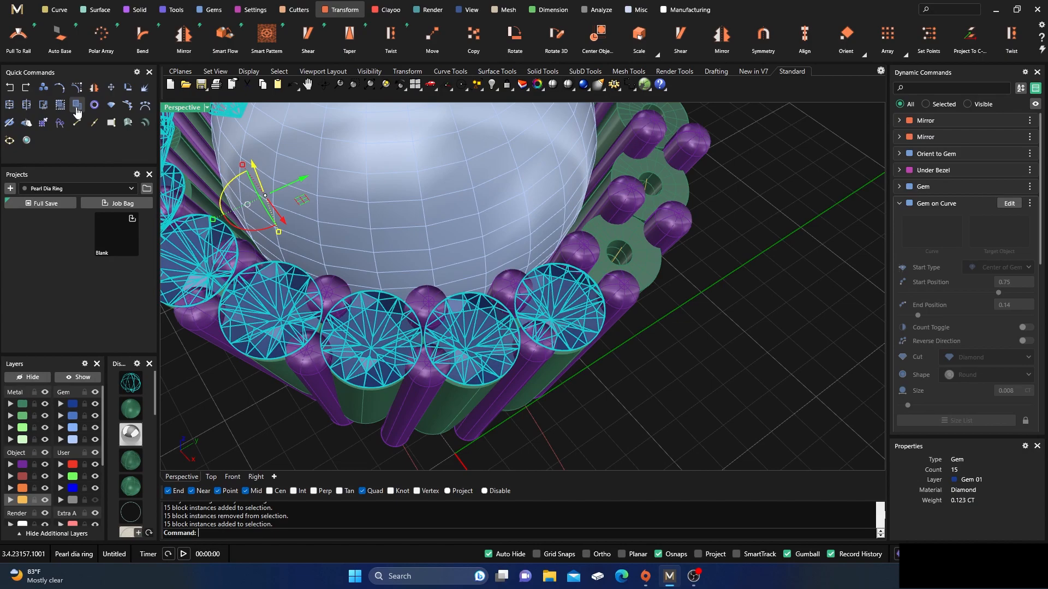
ctrl+click(562, 313)
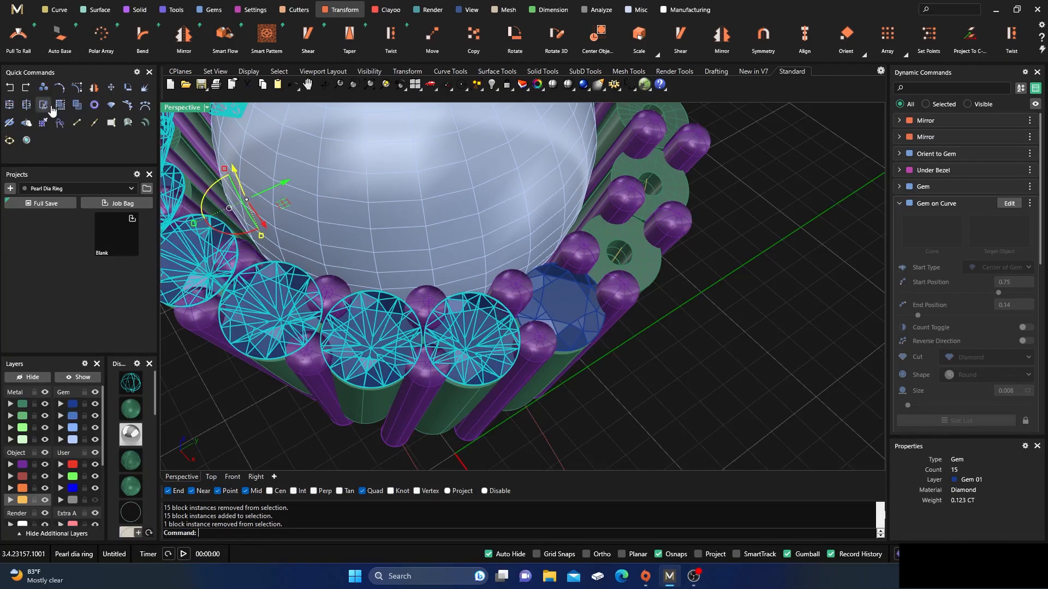
click(184, 36)
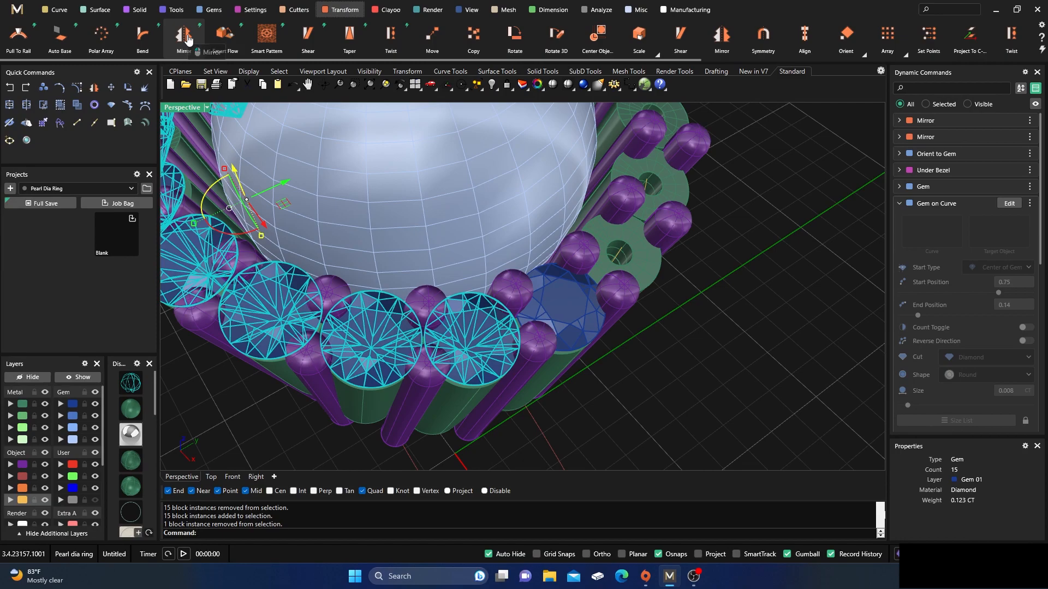
click(1029, 183)
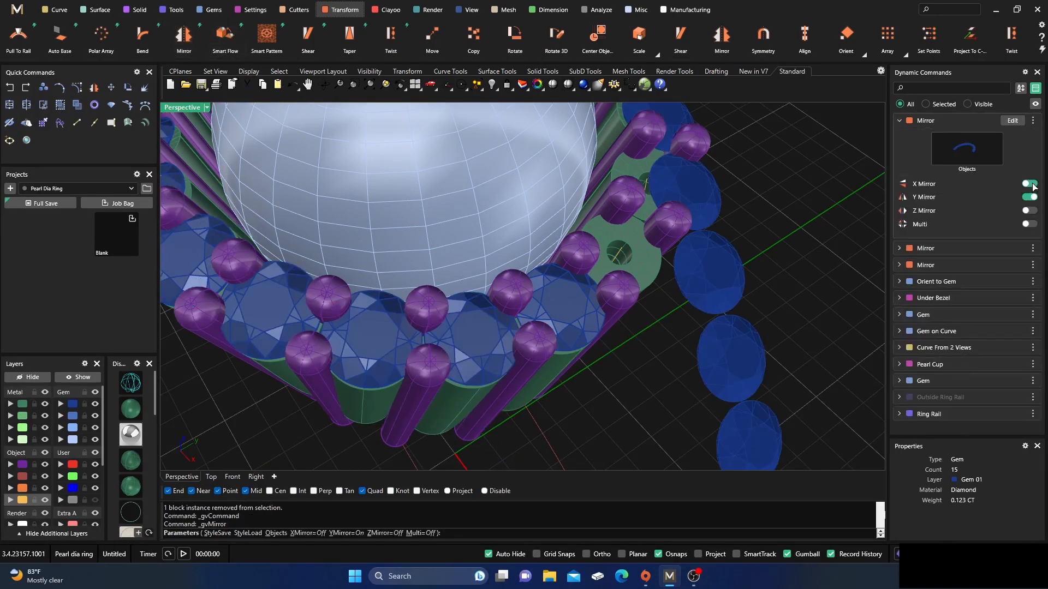
click(1029, 197)
scroll(638, 374, down, 6)
right_drag(639, 375, 573, 378)
right_click(568, 379)
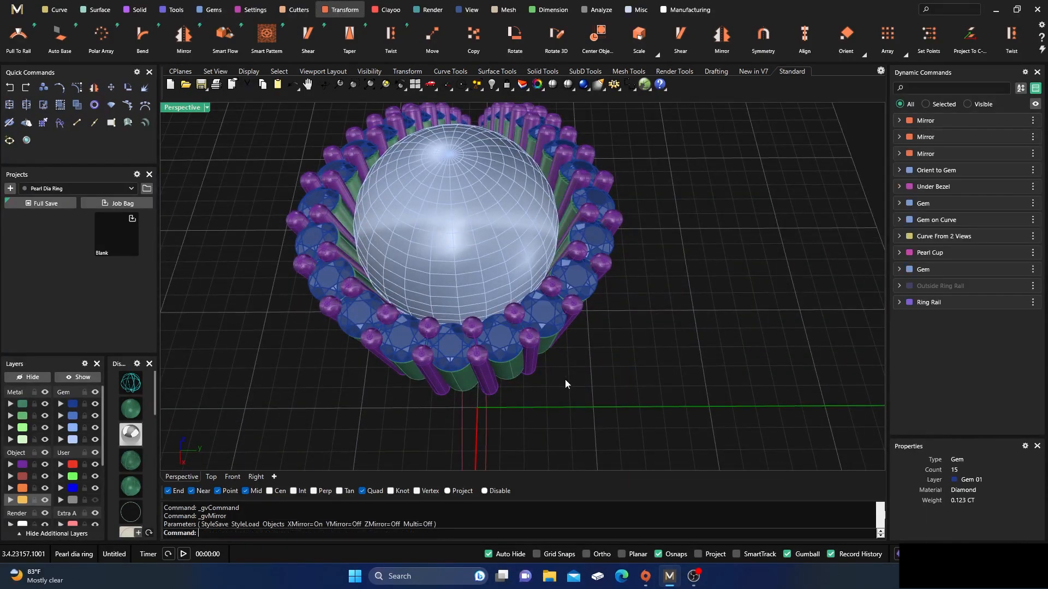
Group all the halo diamonds on the Gem 01 layer and check that they select together
click(451, 349)
click(334, 404)
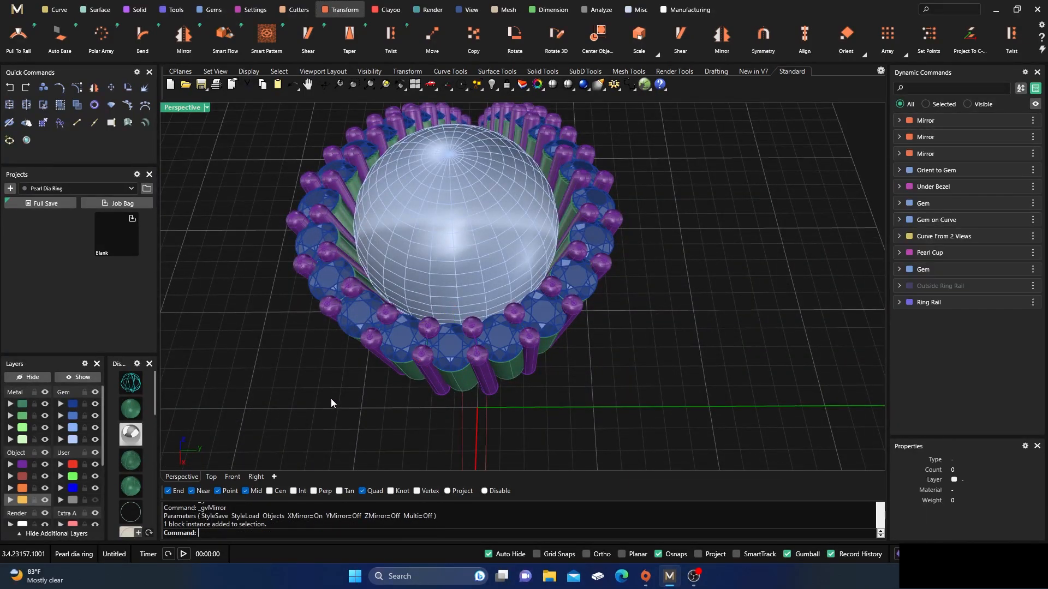
click(72, 405)
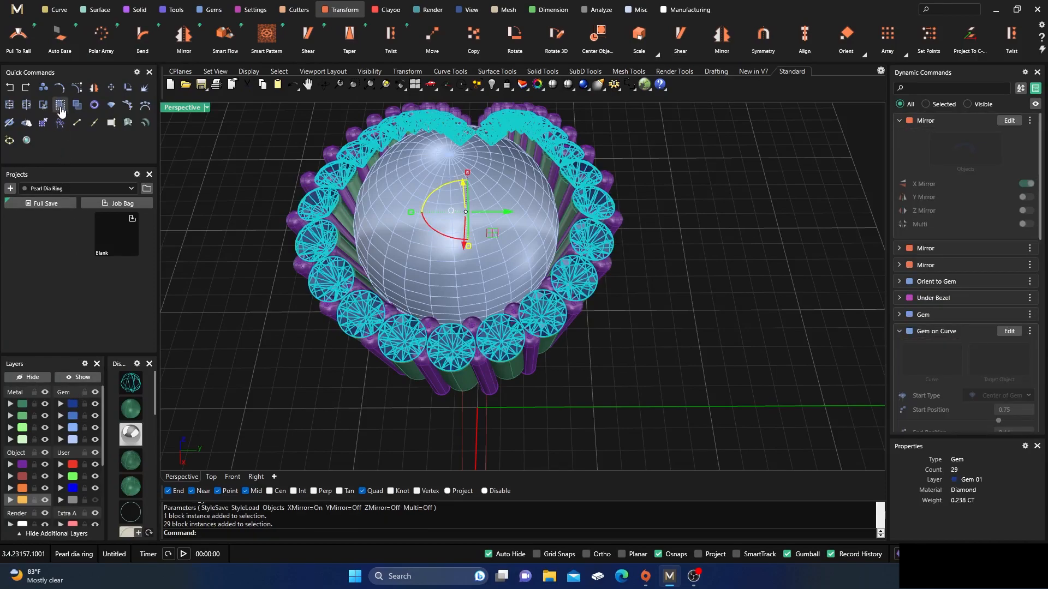
click(77, 124)
right_drag(305, 437, 401, 311)
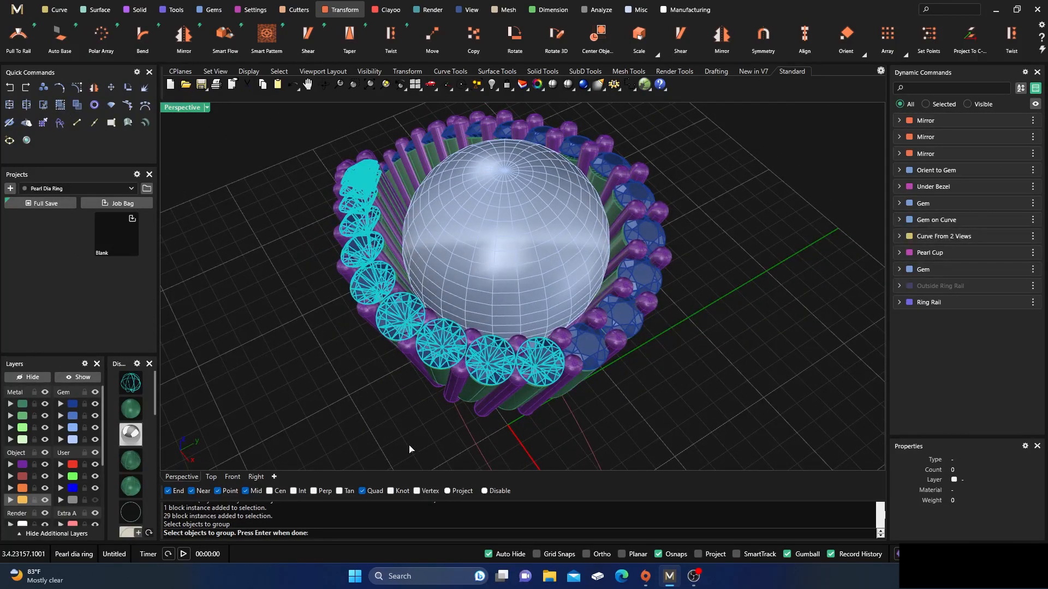
key(Return)
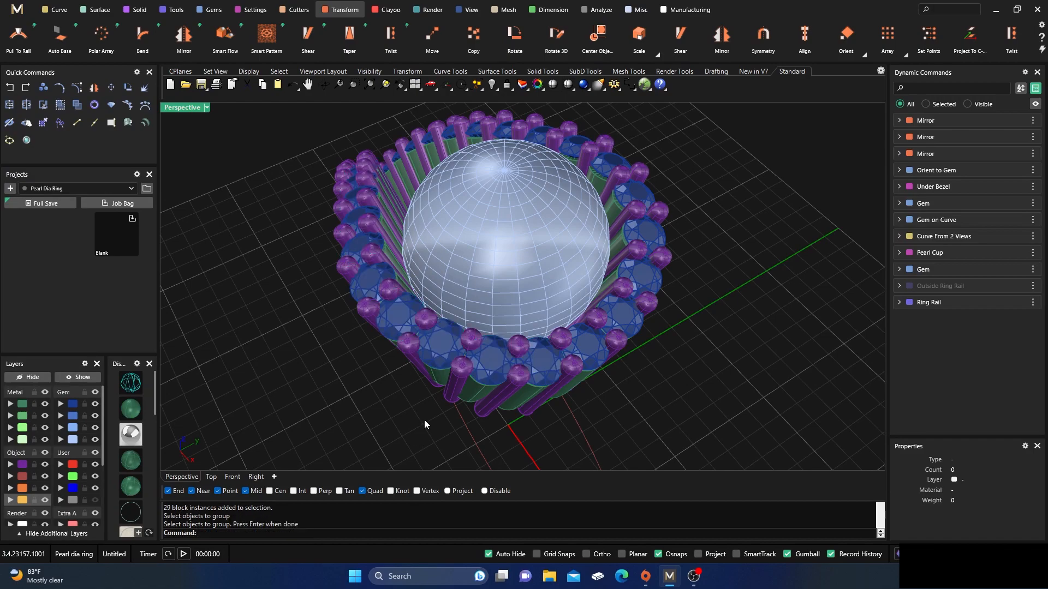
click(72, 405)
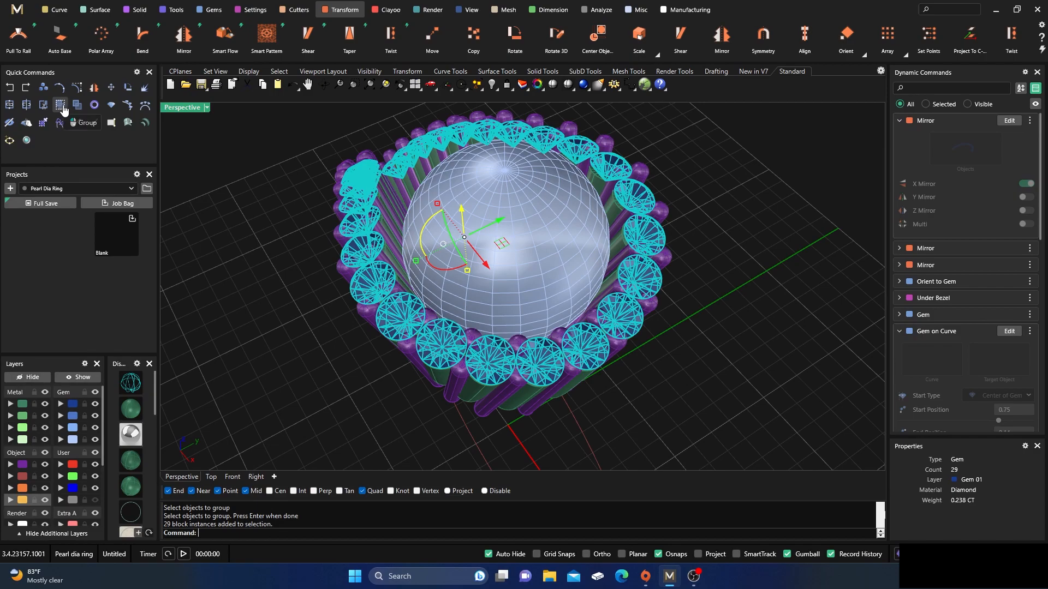
click(267, 308)
click(438, 342)
click(372, 408)
Check how the under bezels and prongs are grouped, and examine the halo from the side and at its pointed end
right_drag(372, 408, 348, 346)
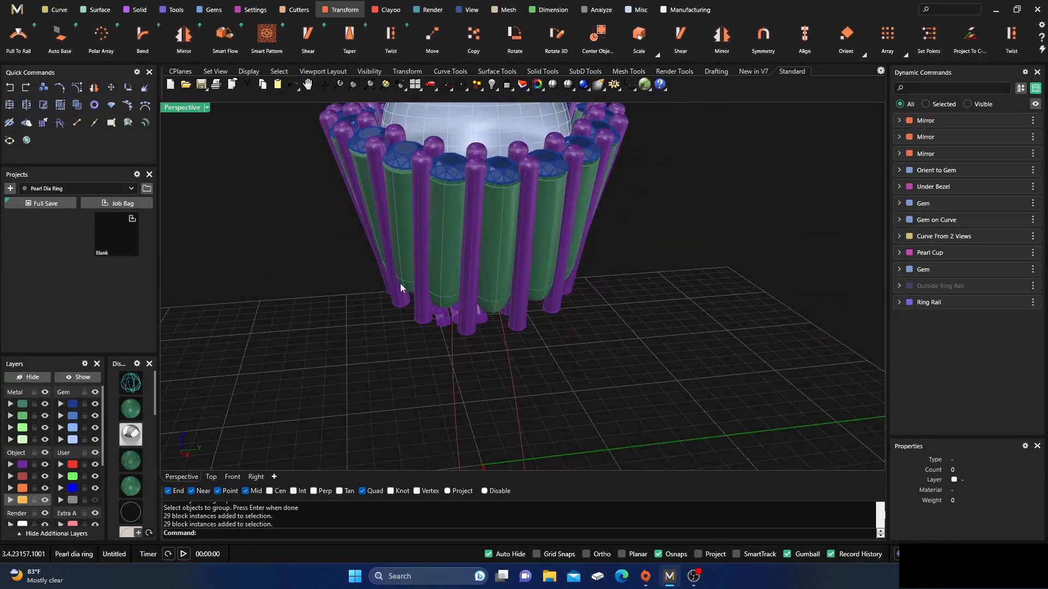
click(445, 246)
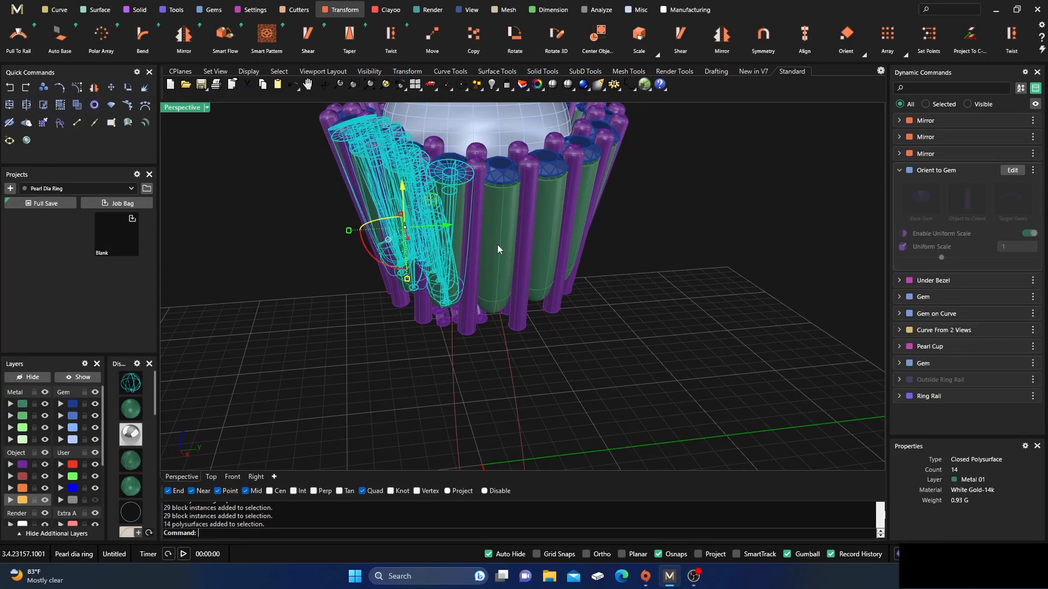
click(365, 394)
click(476, 326)
click(386, 382)
right_drag(386, 382, 526, 352)
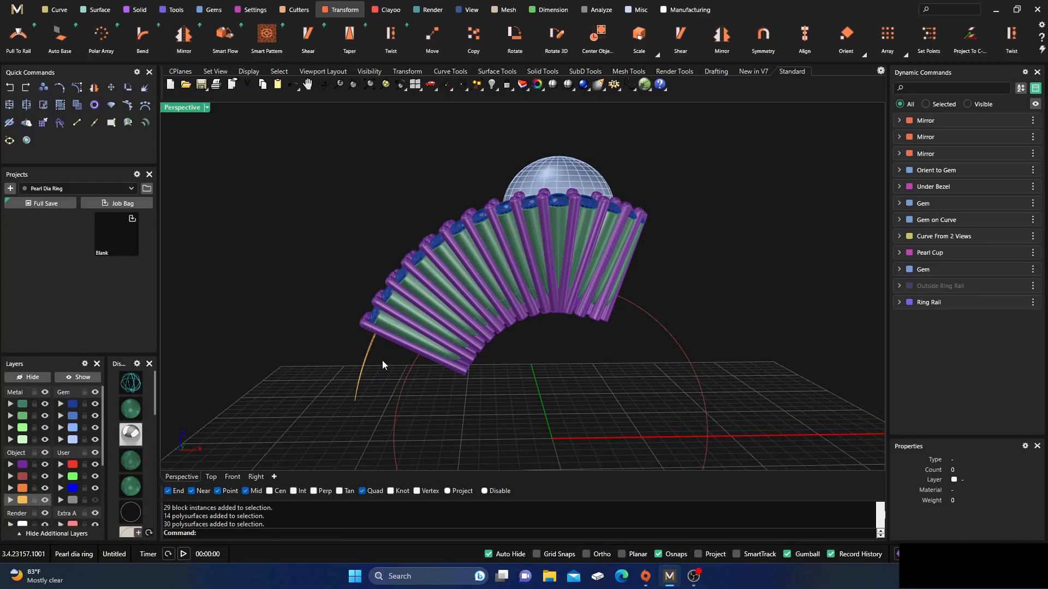
right_drag(385, 365, 550, 390)
scroll(533, 387, up, 3)
scroll(587, 391, up, 3)
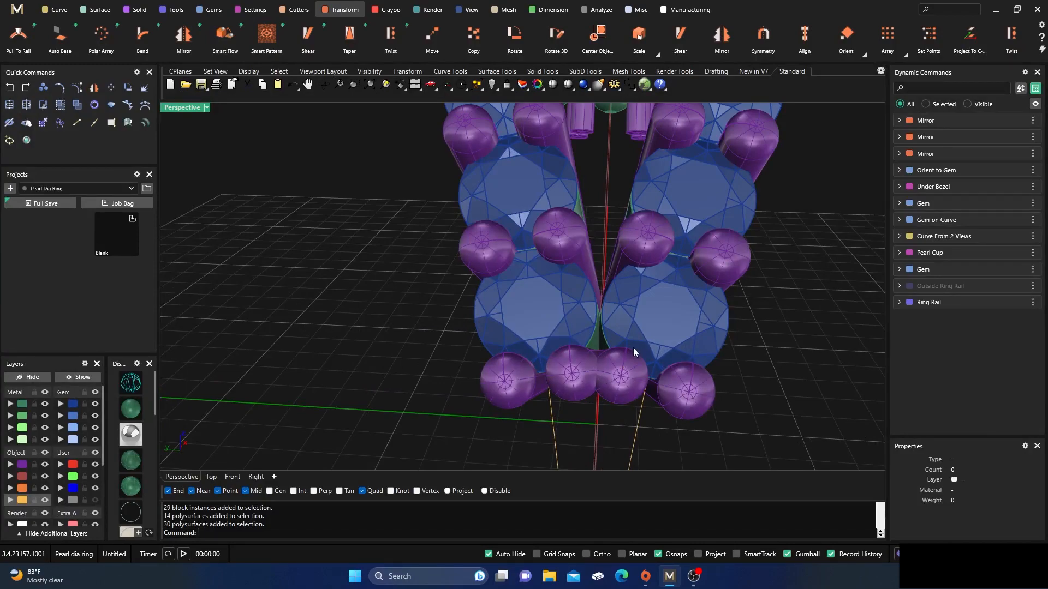
scroll(567, 377, down, 4)
Move the three-dimensional teardrop curve that carries the halo diamonds to the hidden User 04 layer
right_drag(571, 411, 453, 379)
click(441, 366)
click(71, 506)
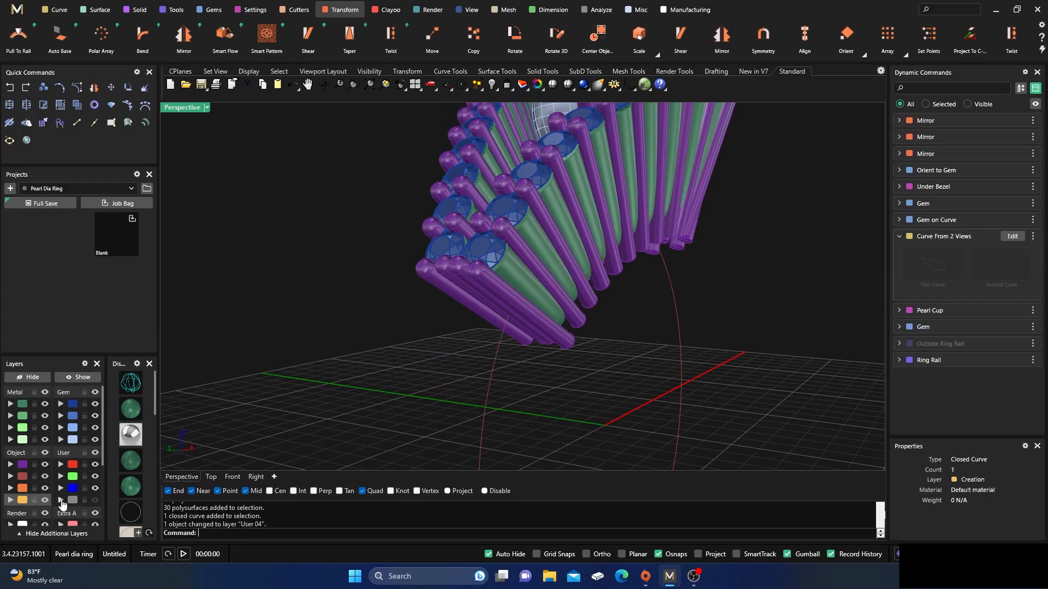
scroll(345, 338, down, 4)
mouse_move(398, 348)
right_down()
mouse_move(326, 382)
mouse_move(383, 355)
right_up()
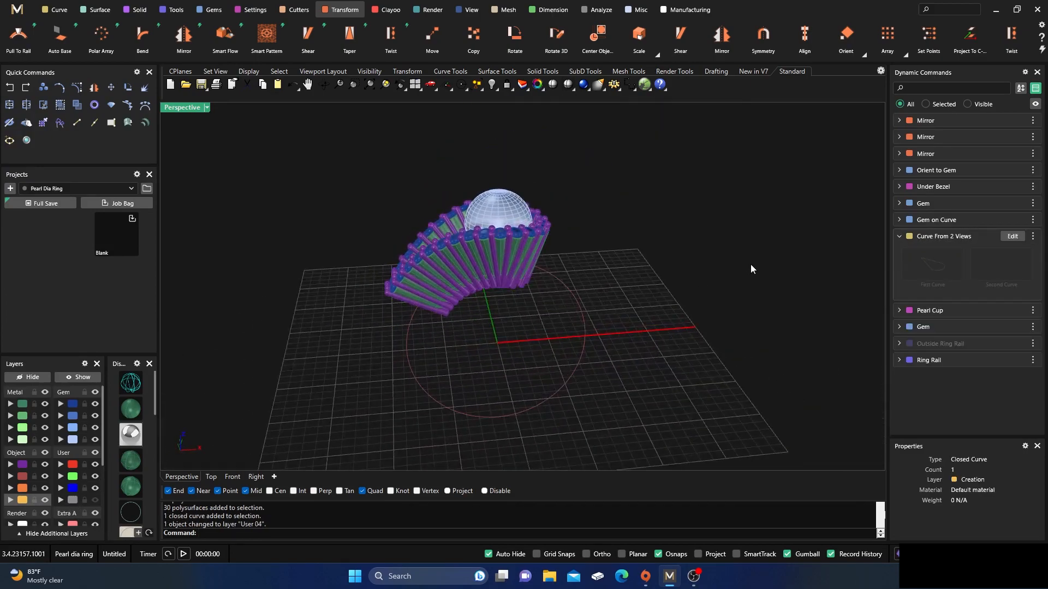
Unhide the Outside Ring Rail and view it together with the halo and the inner ring rail
click(1034, 344)
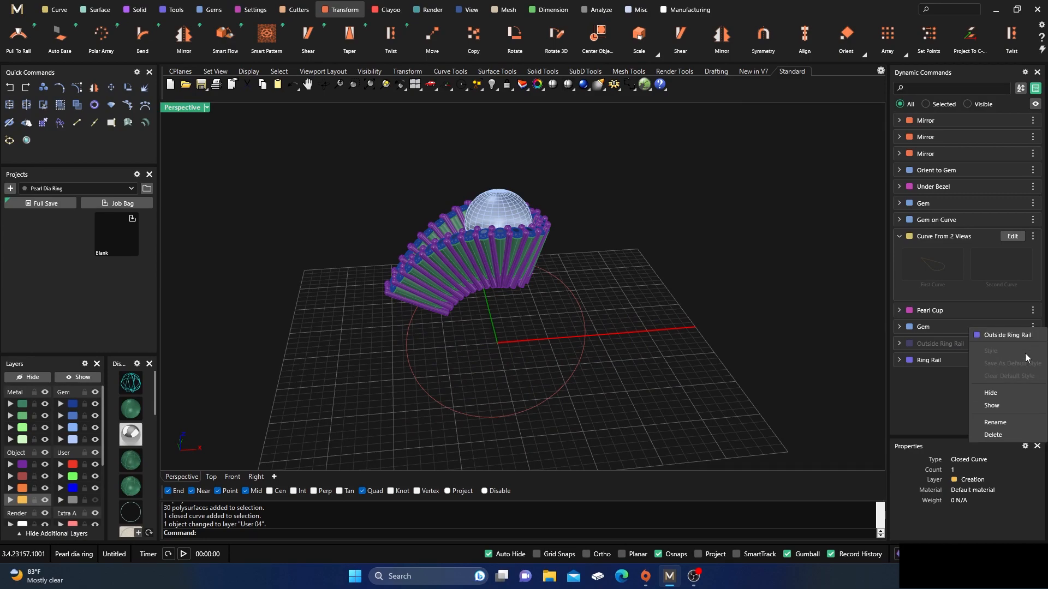
click(991, 392)
right_drag(722, 404, 578, 377)
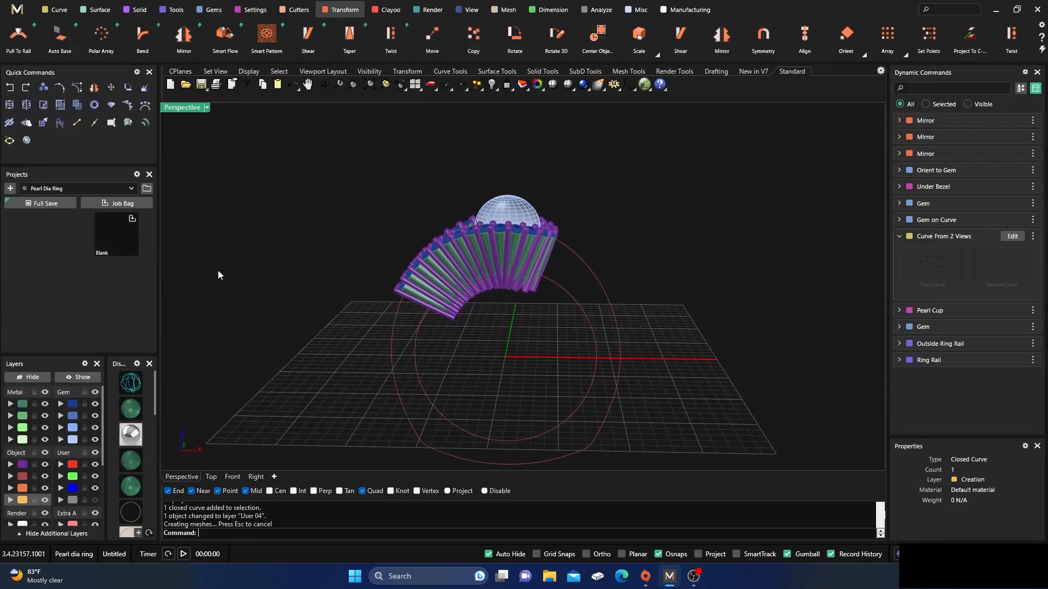
Switch the Front view to wireframe display and offset the inner ring rail outward by 0.7 mm with sharp corners
double_click(184, 109)
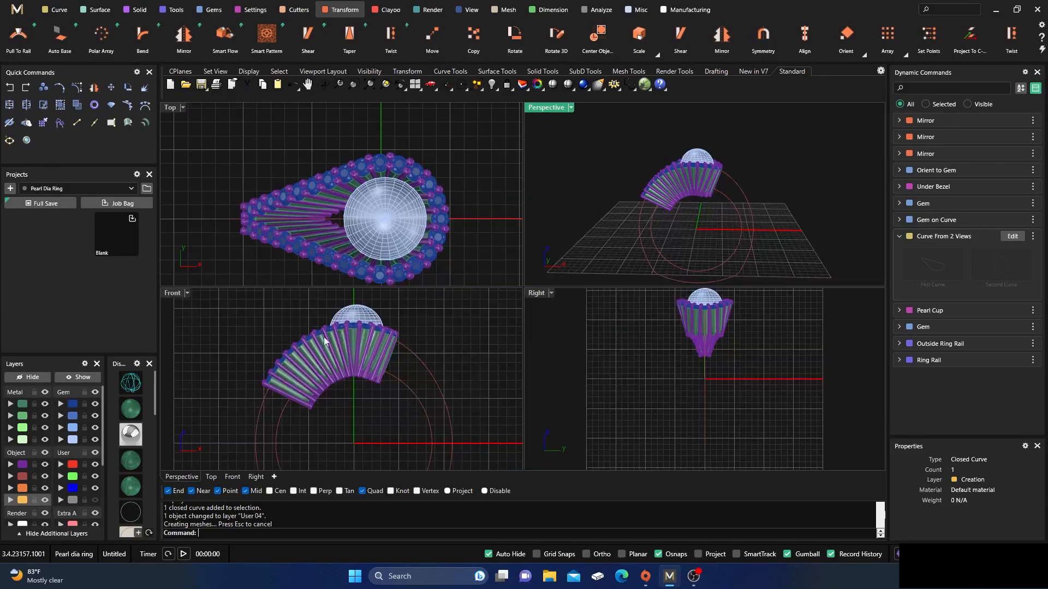
click(366, 393)
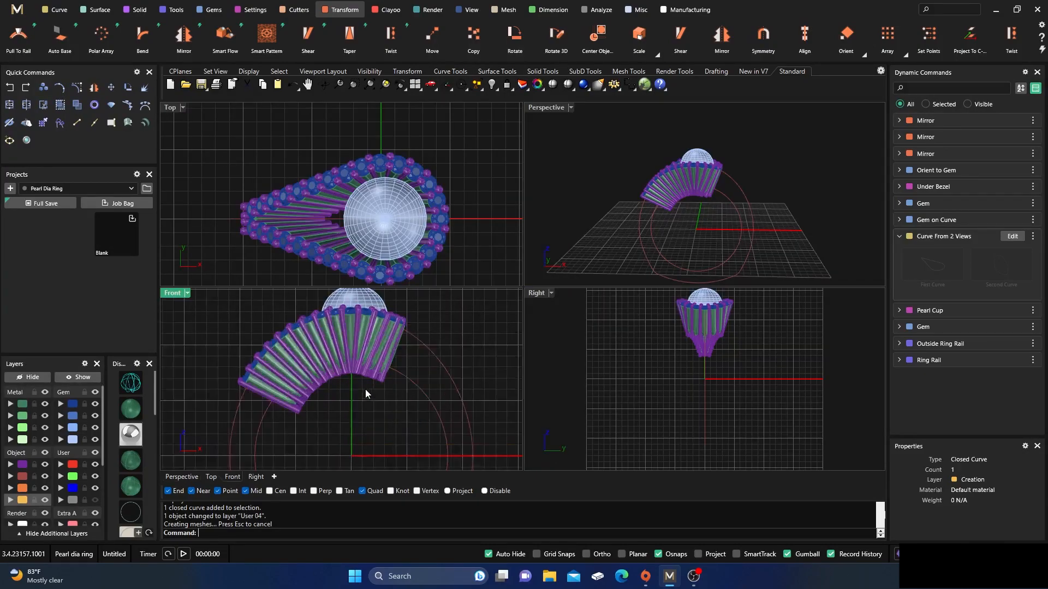
click(131, 385)
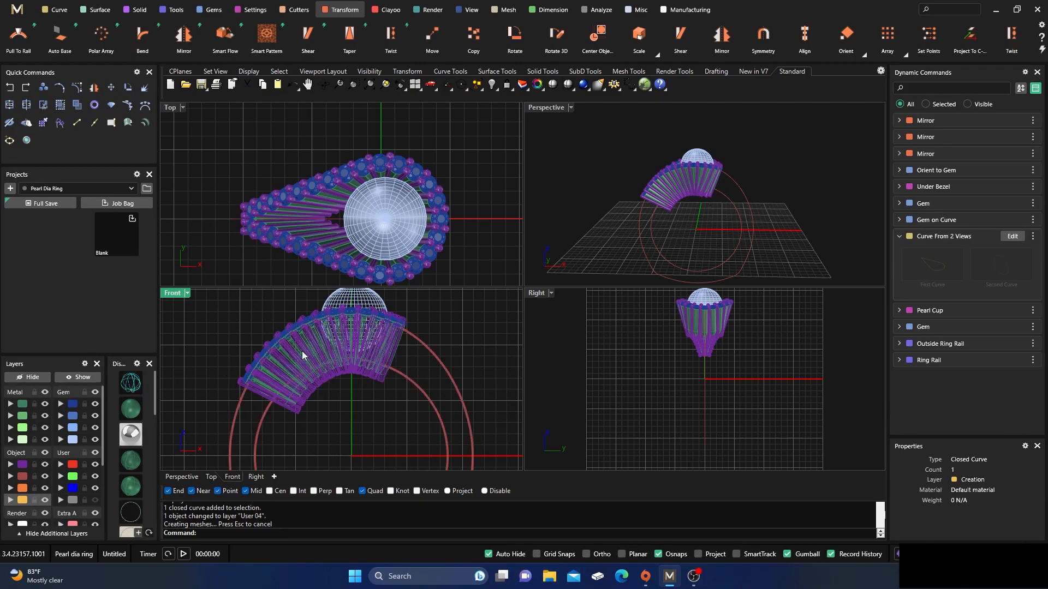
click(55, 9)
click(265, 36)
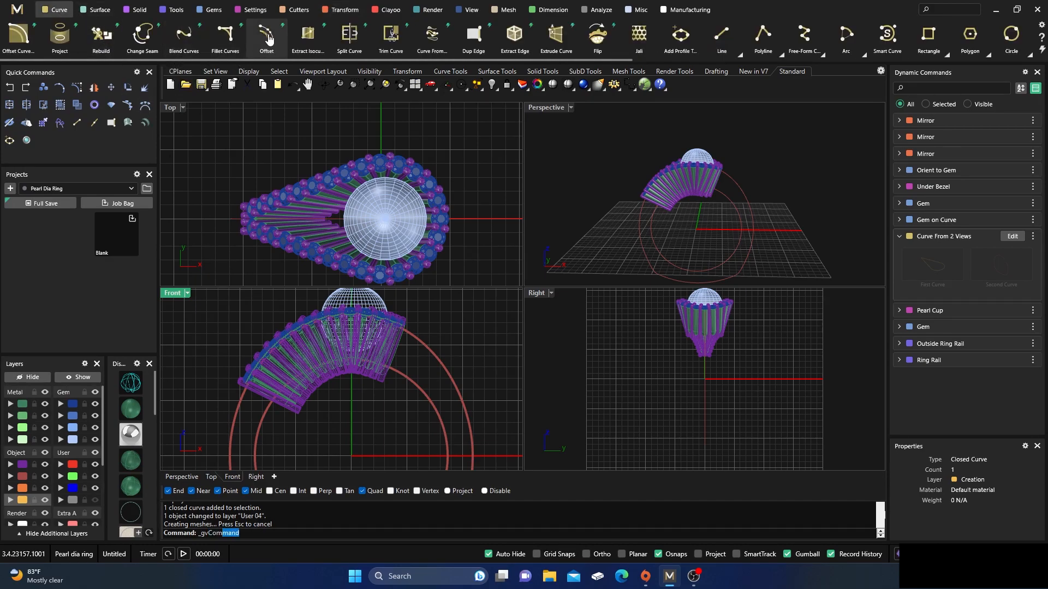
click(415, 381)
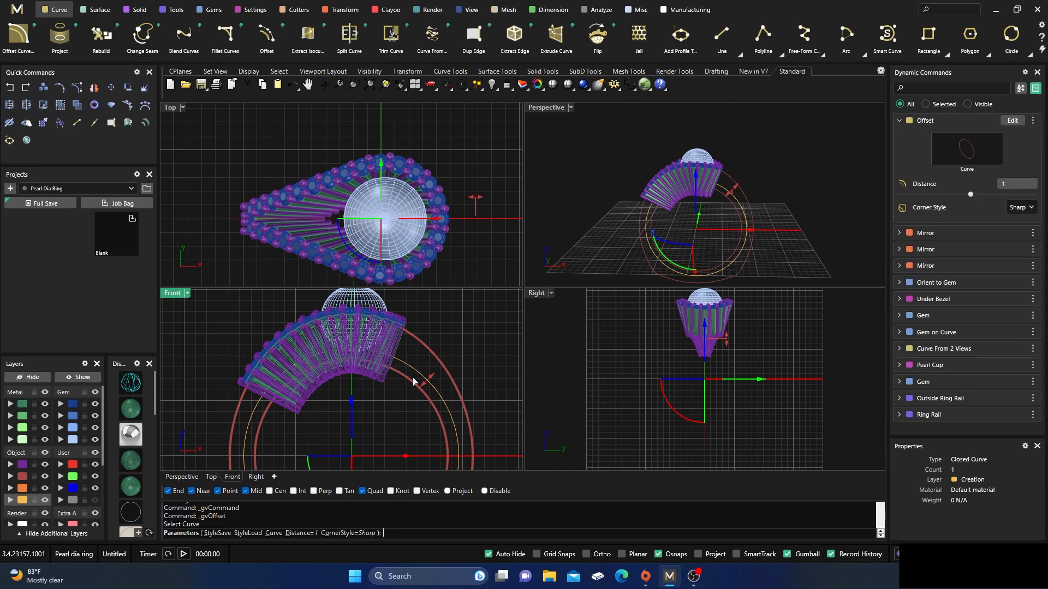
scroll(420, 382, up, 3)
drag(436, 378, 431, 385)
right_click(421, 380)
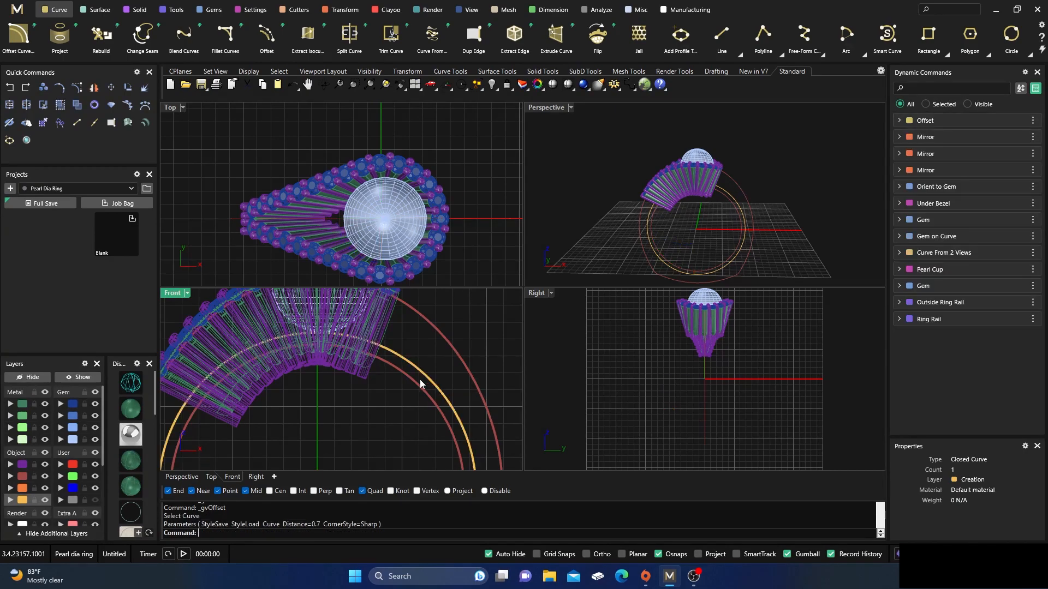
Offset the outside ring rail inward with a distance of -0.7 mm and sharp corners
click(453, 345)
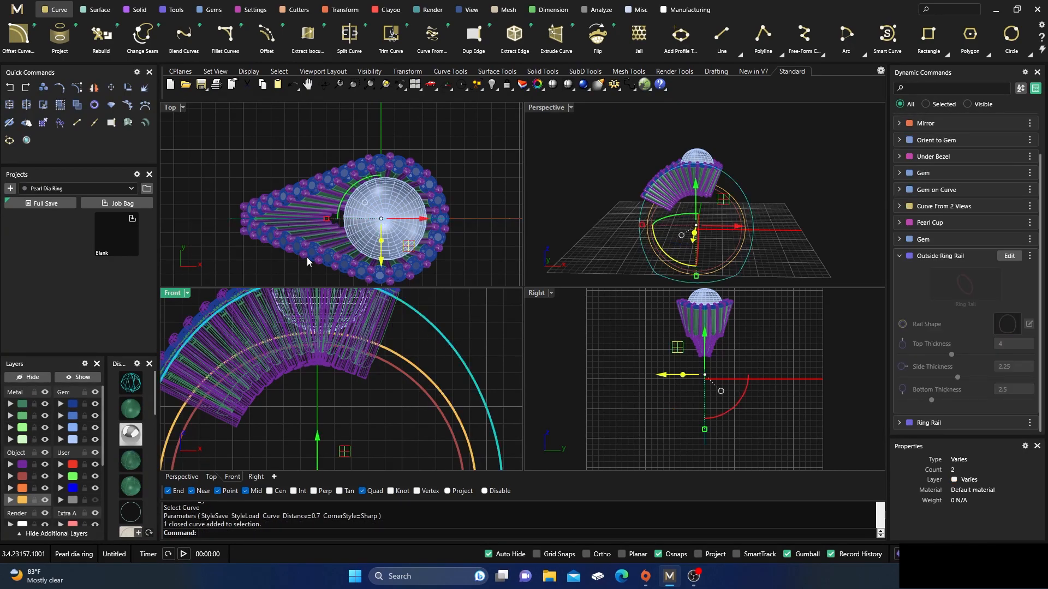
scroll(443, 378, down, 2)
mouse_move(191, 418)
drag(189, 419, 207, 427)
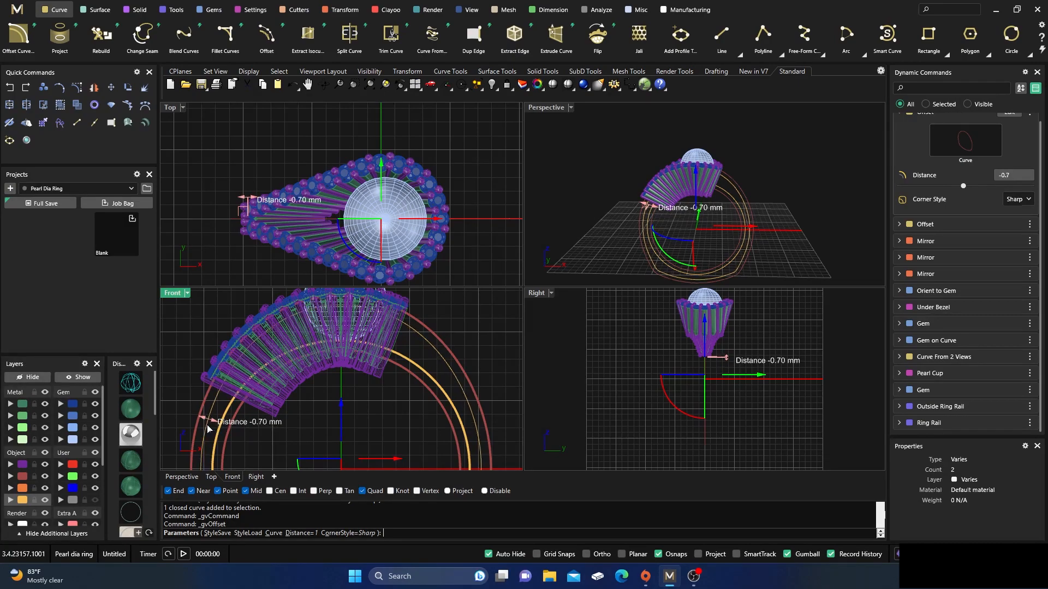
drag(207, 426, 207, 425)
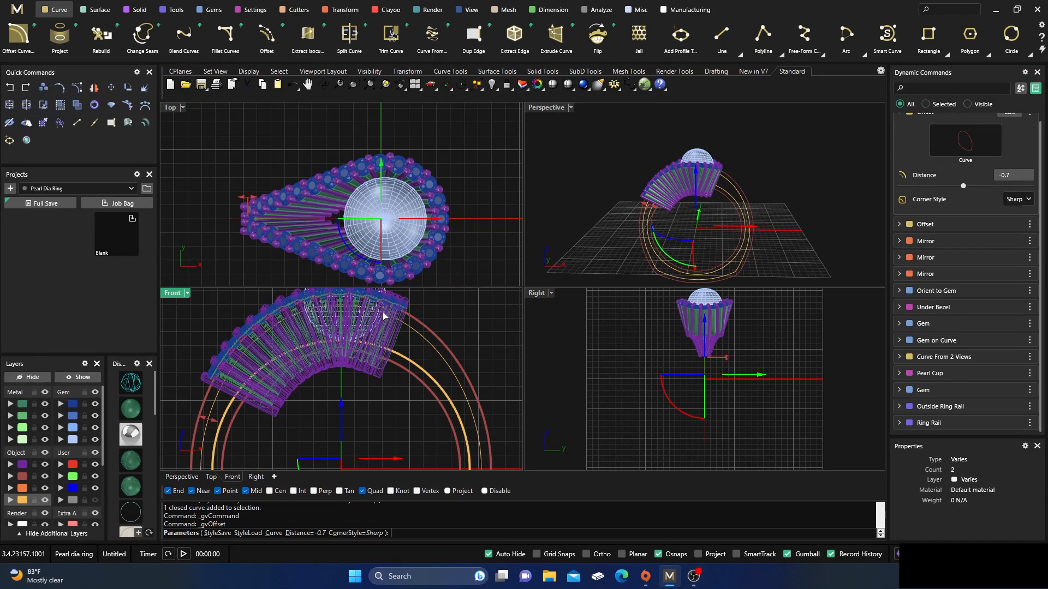
scroll(383, 316, up, 2)
key(Return)
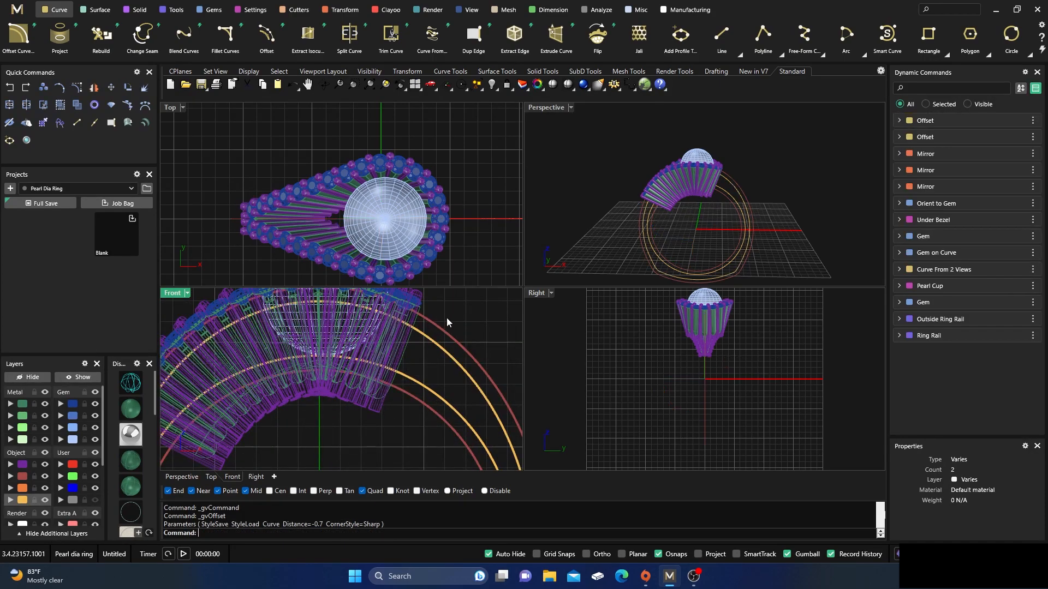
Extrude the two offset curves together to both sides as a solid tube extending well past the halo's width
right_drag(614, 192, 595, 193)
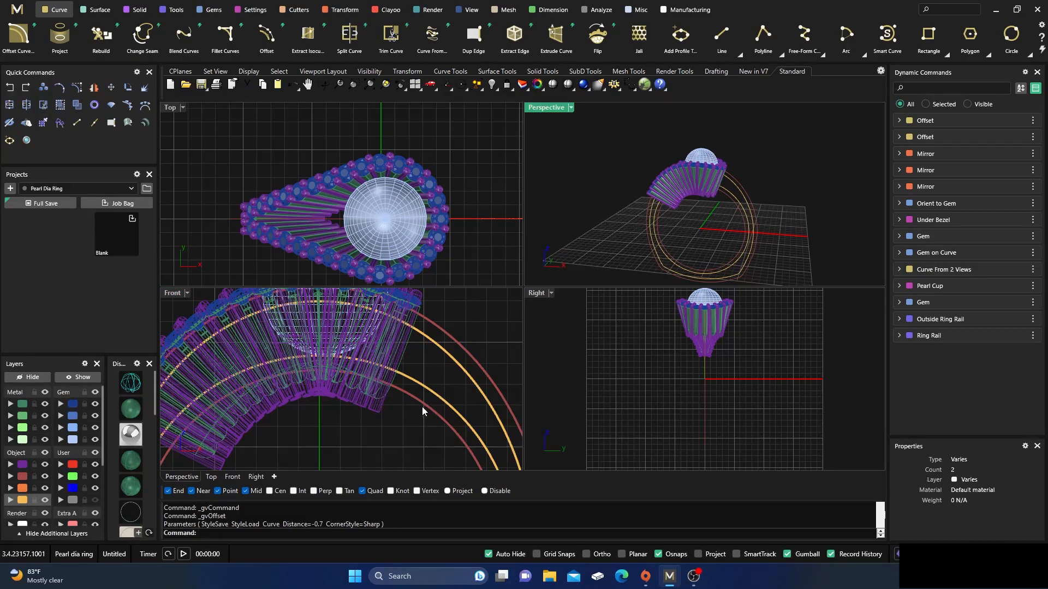
scroll(612, 165, down, 5)
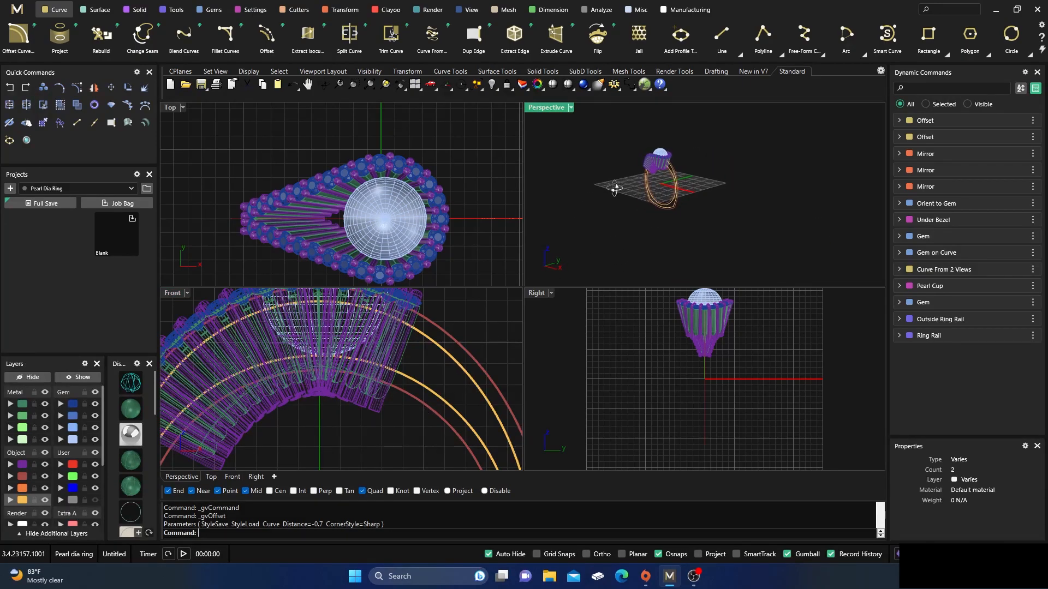
scroll(657, 202, up, 3)
click(469, 382)
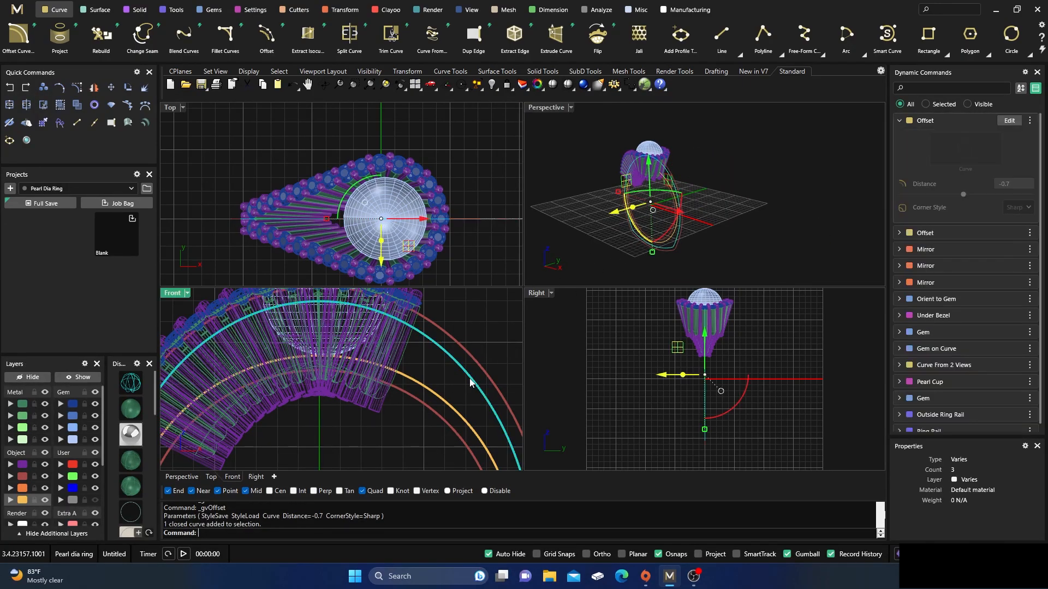
shift+click(454, 415)
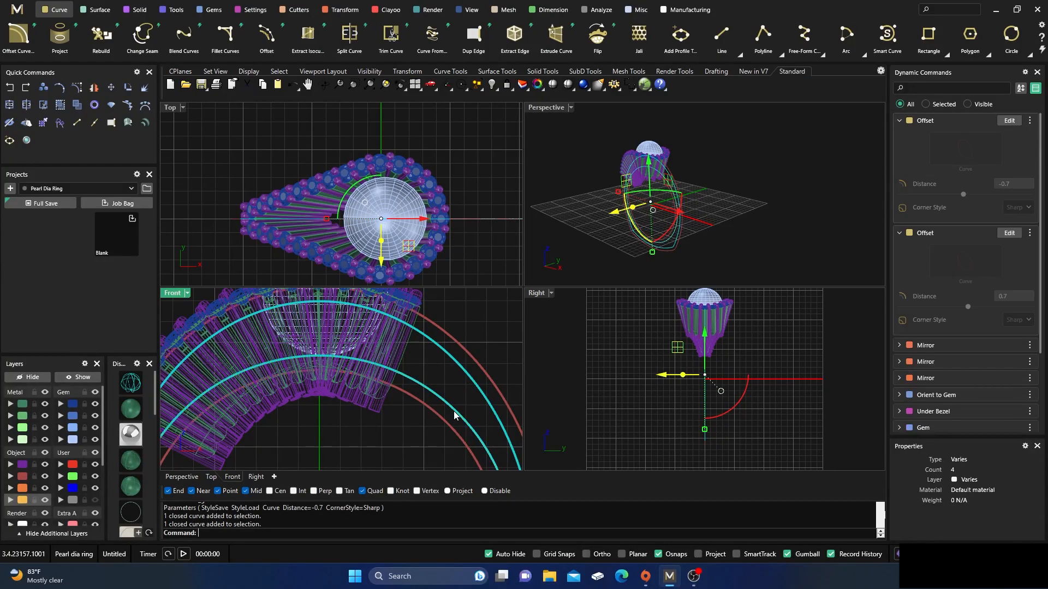
click(135, 10)
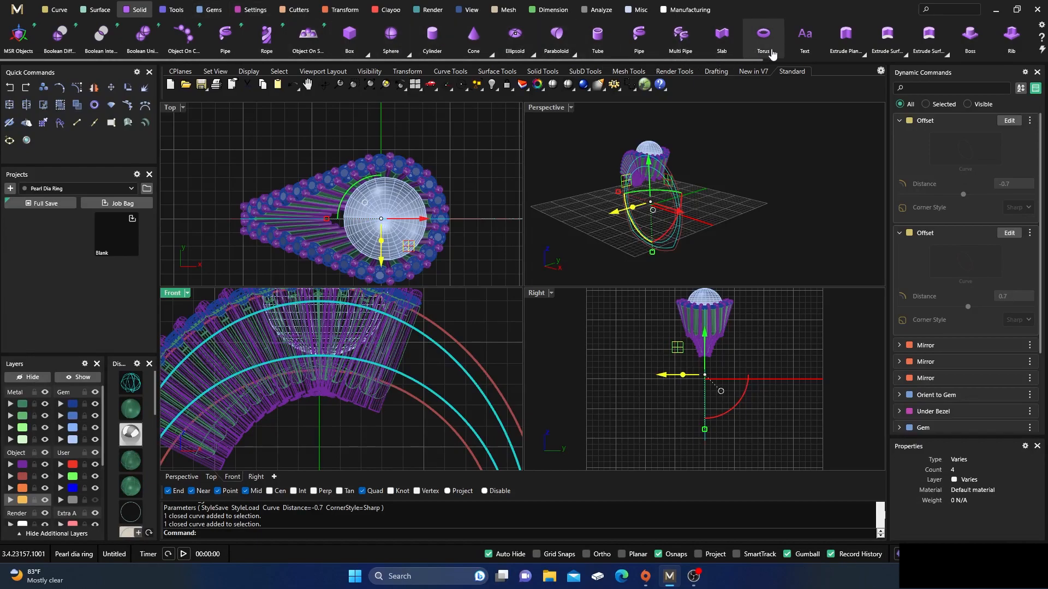
click(863, 53)
click(867, 125)
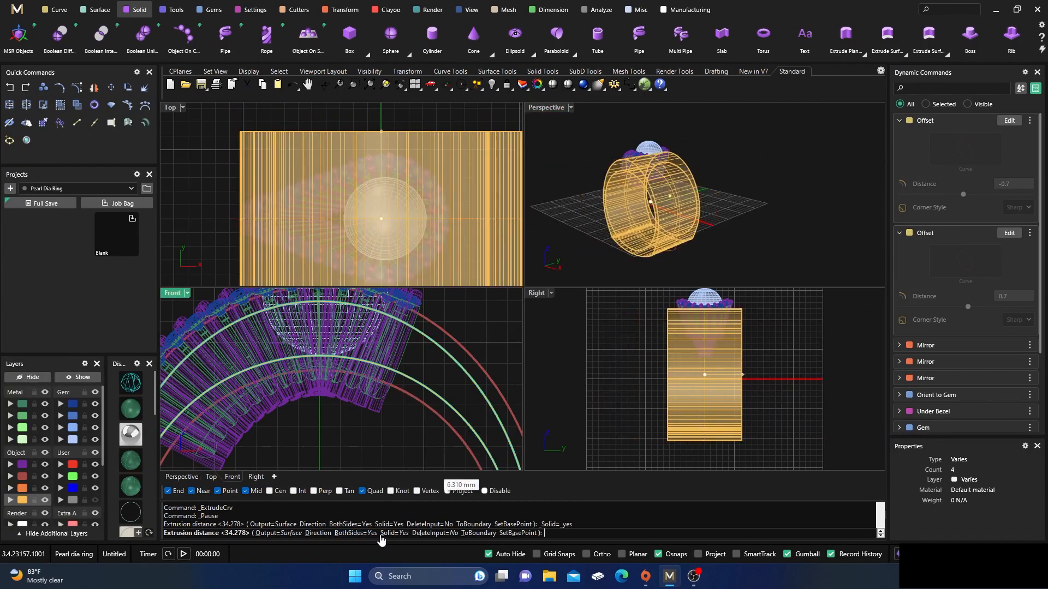
click(692, 217)
click(601, 141)
right_drag(600, 143, 575, 207)
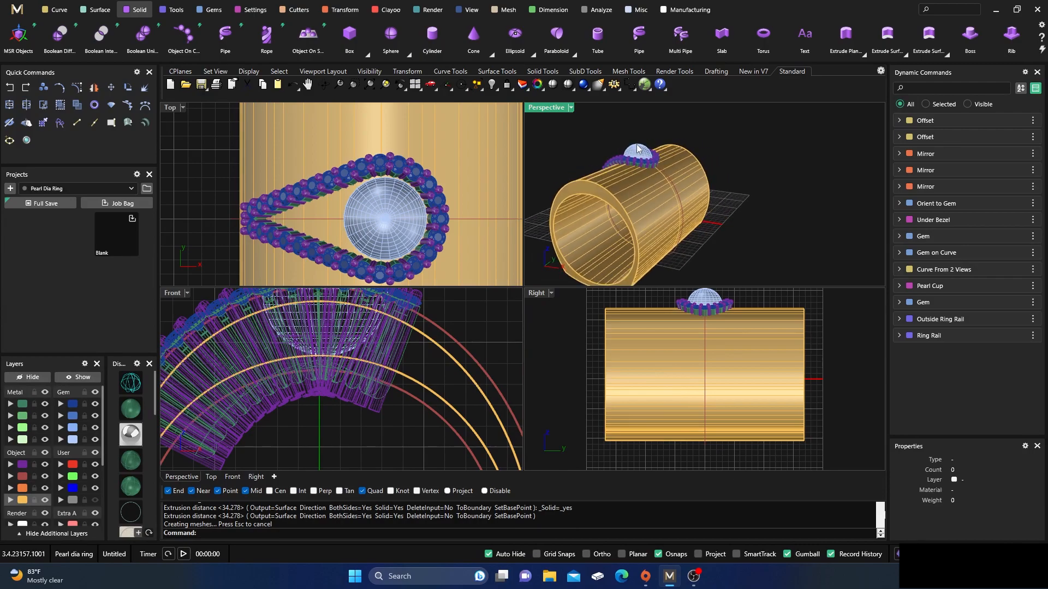
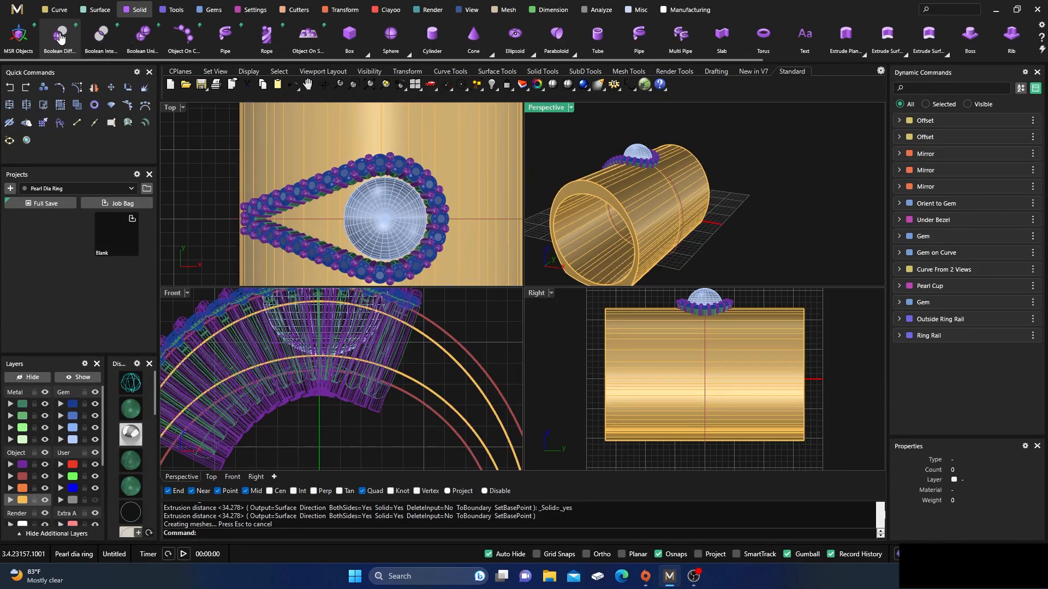
Subtract the extruded tube from the halo's under bezels with a Boolean Difference
click(61, 38)
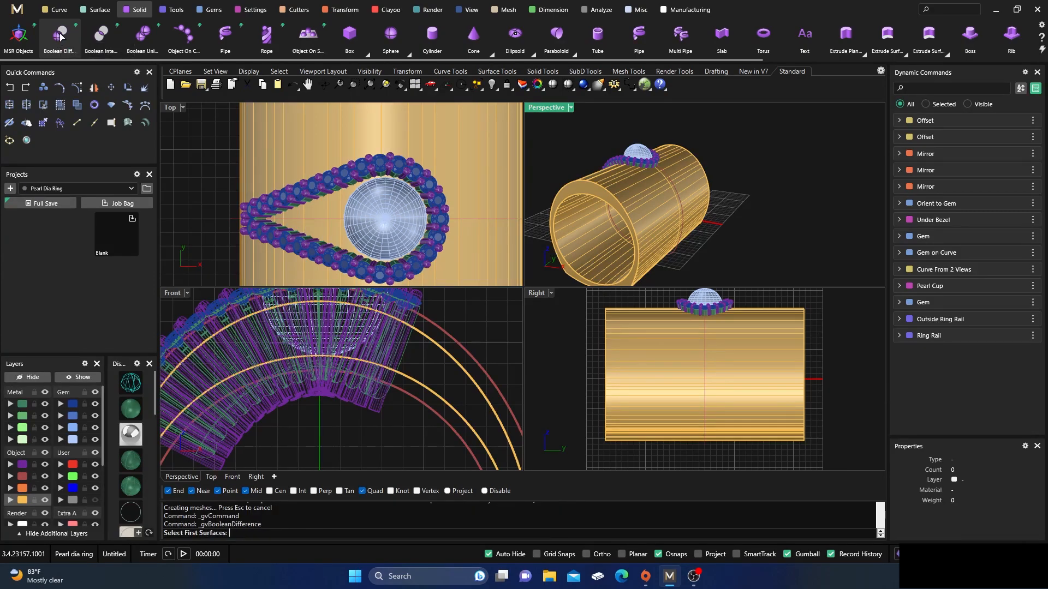
click(21, 407)
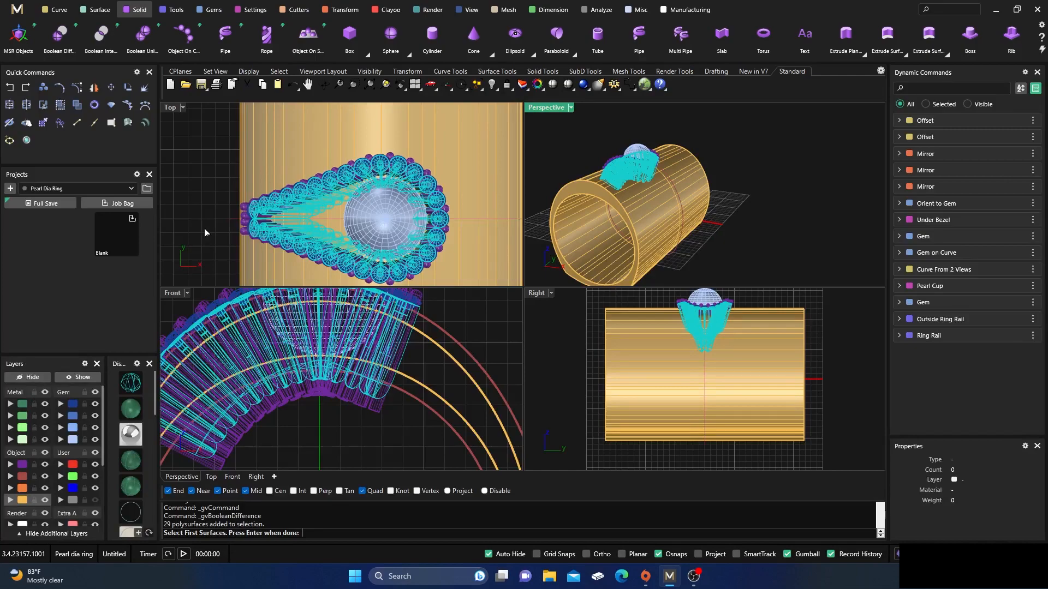
key(Return)
click(261, 140)
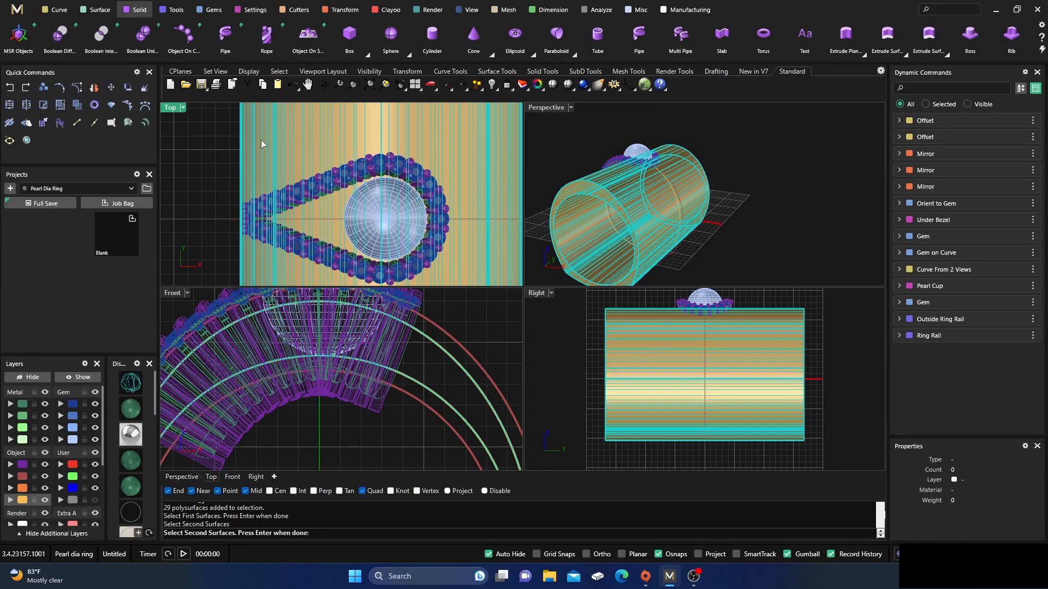
key(Return)
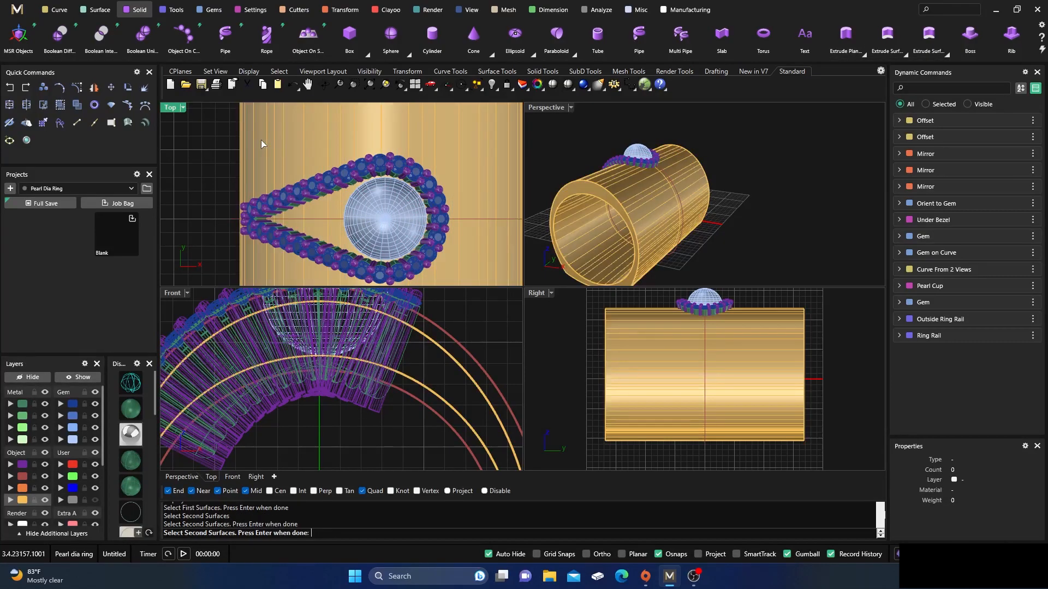
right_drag(600, 242, 666, 185)
scroll(640, 168, up, 9)
scroll(652, 173, down, 5)
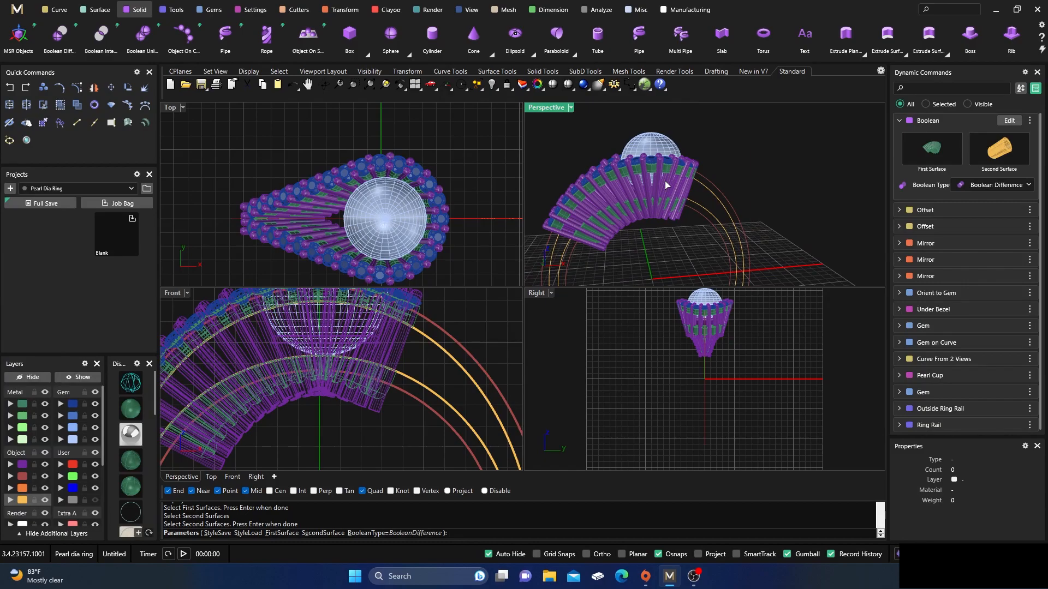
key(Return)
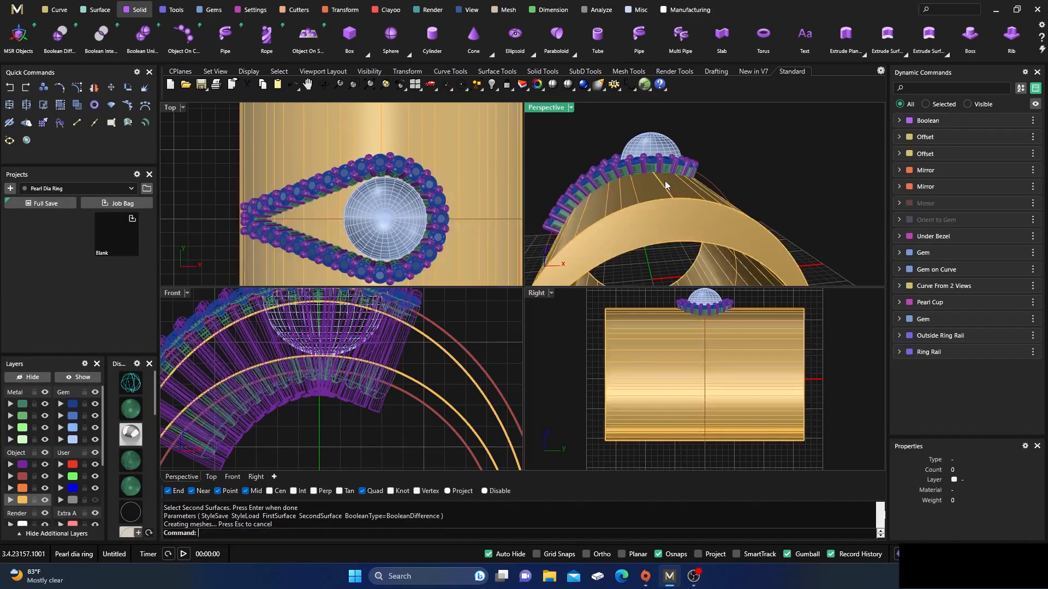
Move the extruded tube to the hidden User 04 layer and return the Front view to shaded display
click(660, 219)
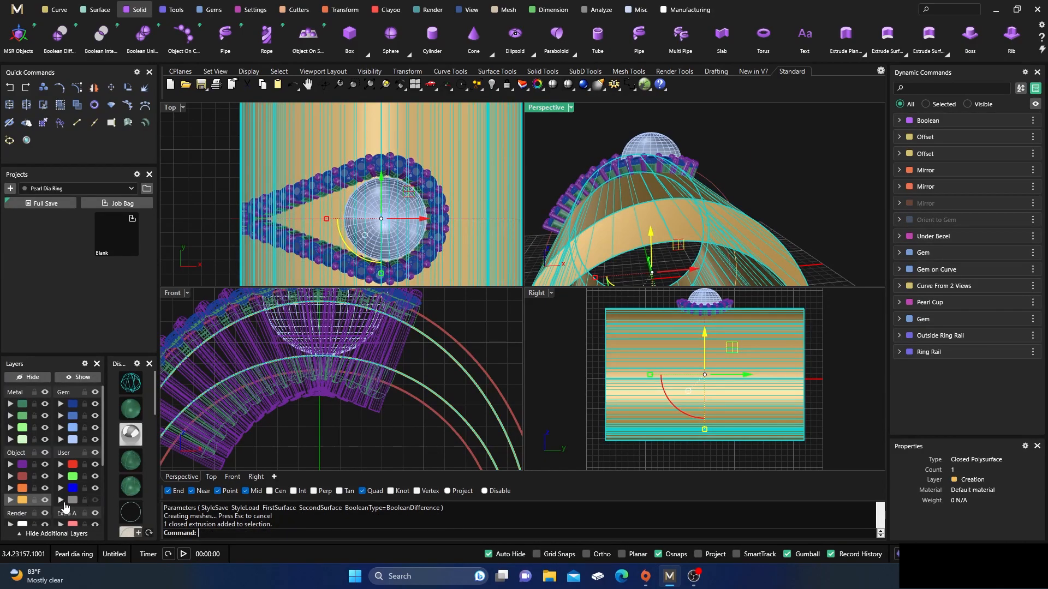
click(62, 501)
scroll(650, 220, up, 6)
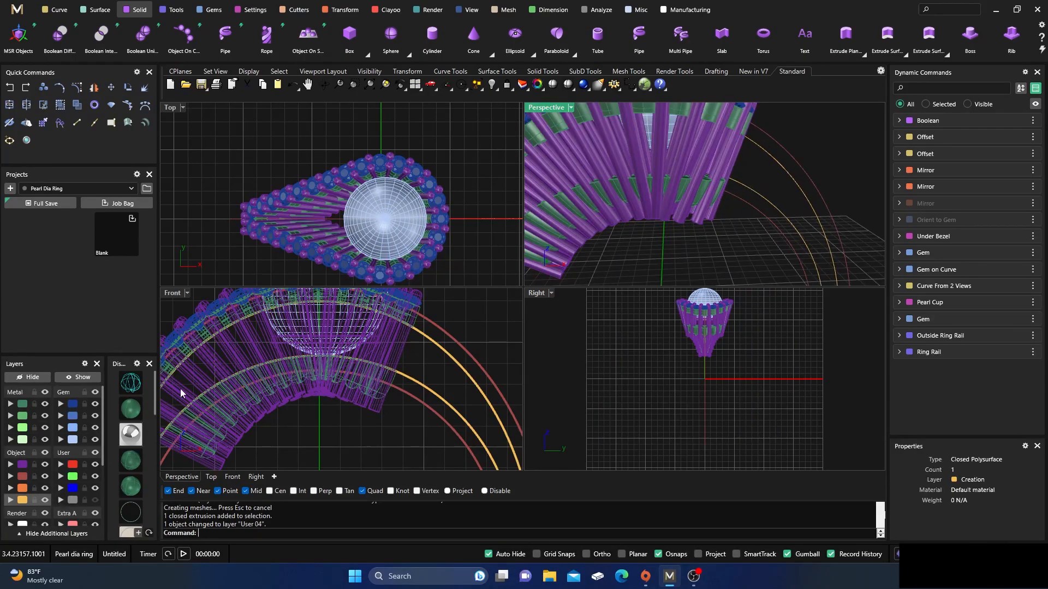
drag(127, 411, 173, 388)
scroll(375, 323, down, 4)
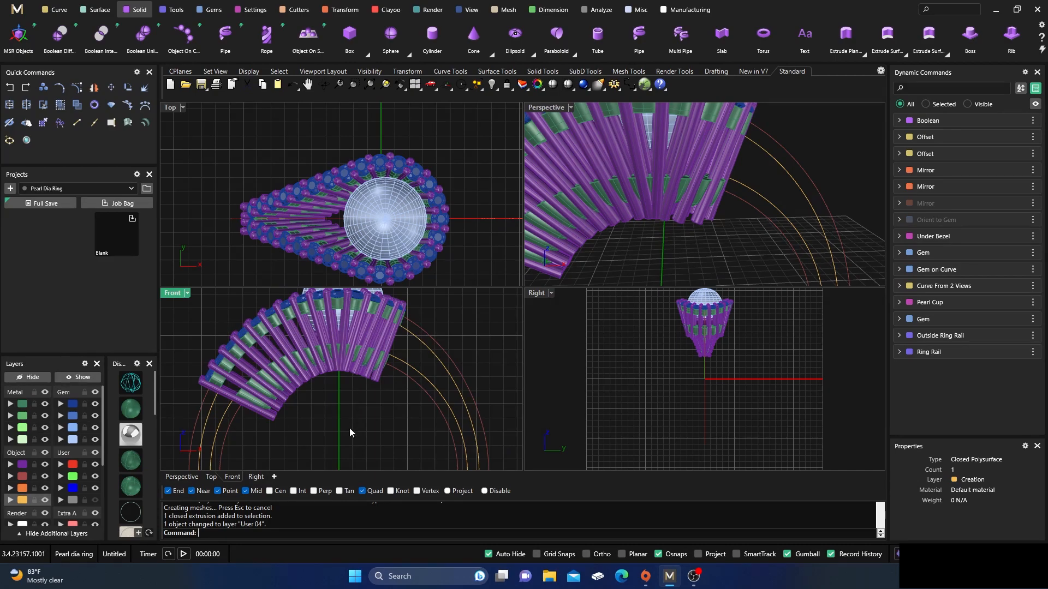
right_drag(349, 432, 357, 411)
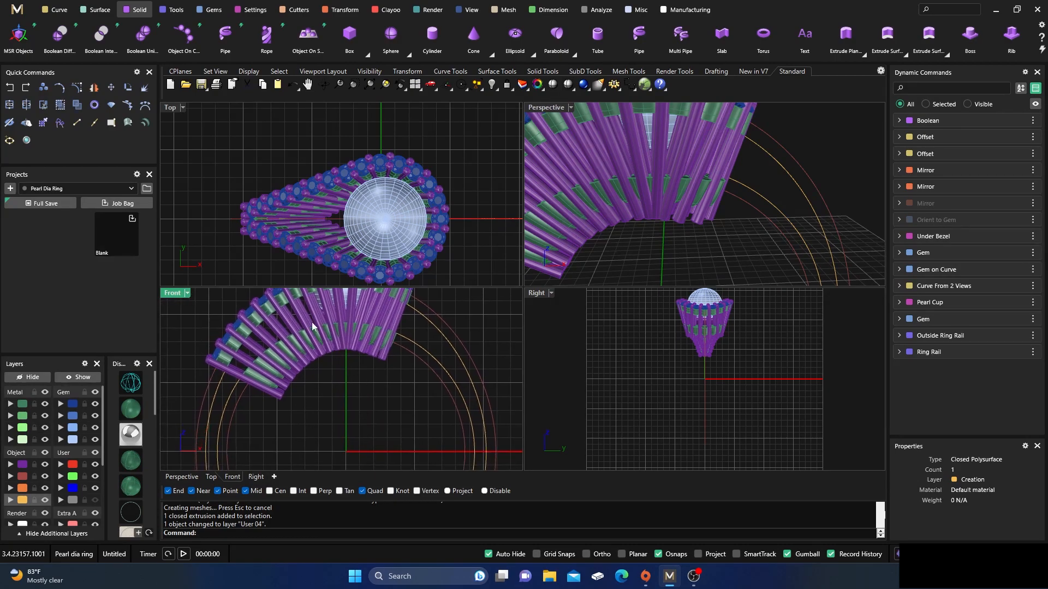
Cut the under bezels, prongs and pearl cup to the ring rail at a 180 angle with zero offset and comfort fit off
click(300, 12)
click(20, 35)
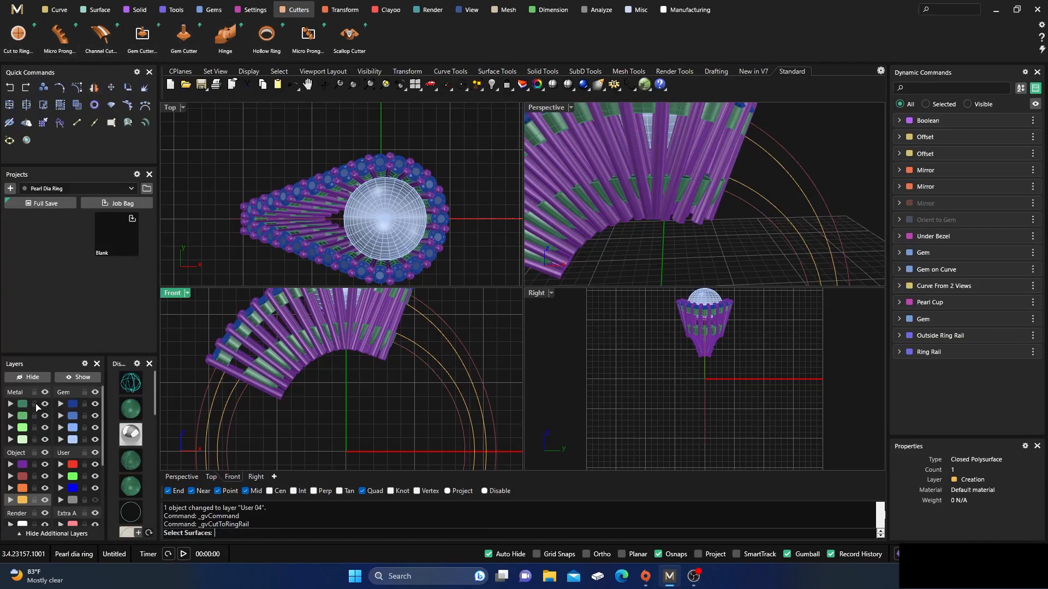
click(22, 405)
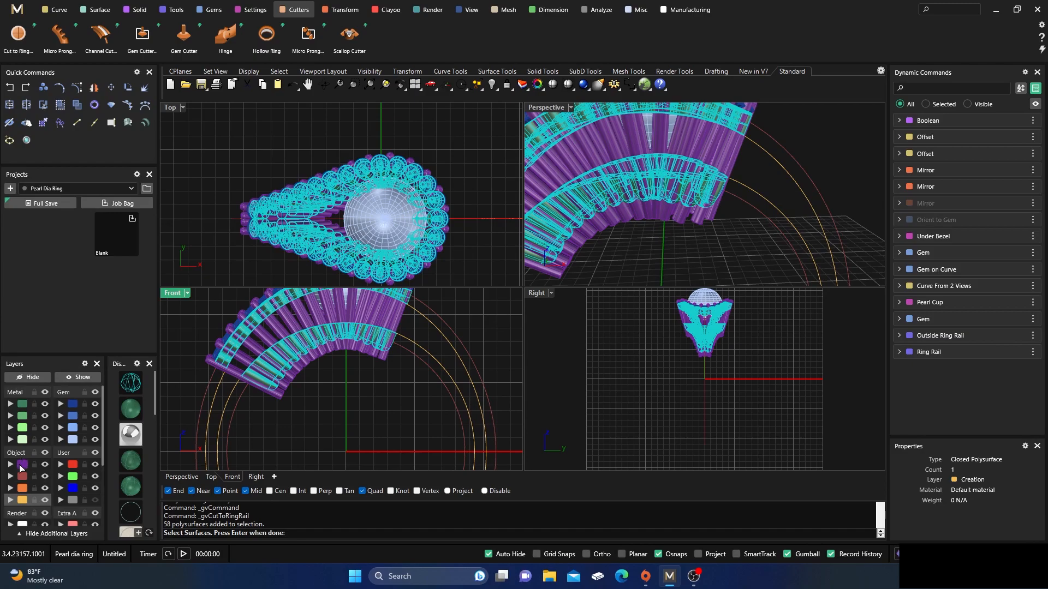
click(21, 466)
key(Return)
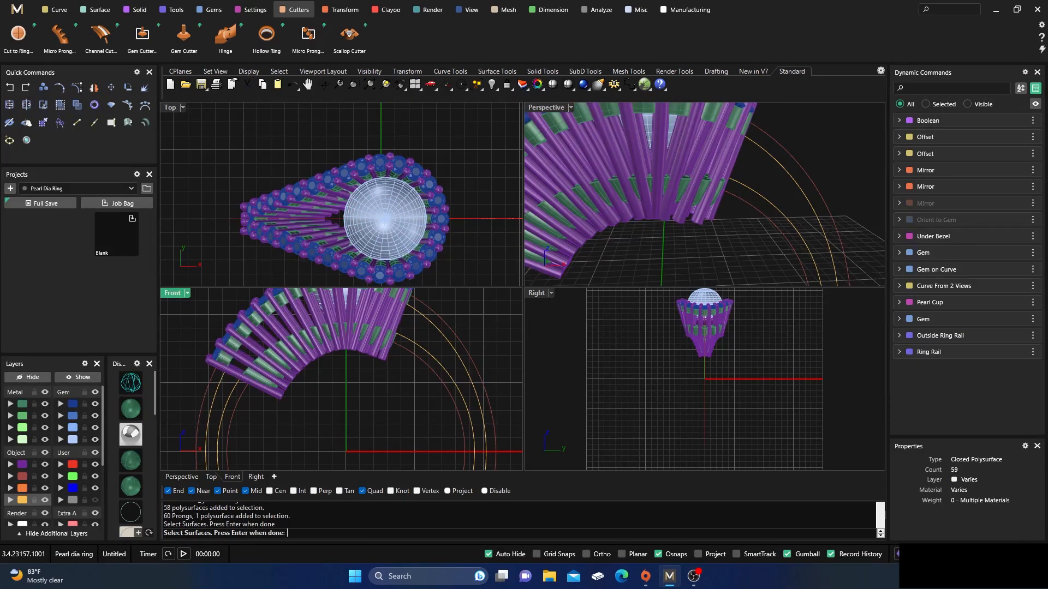
key(Return)
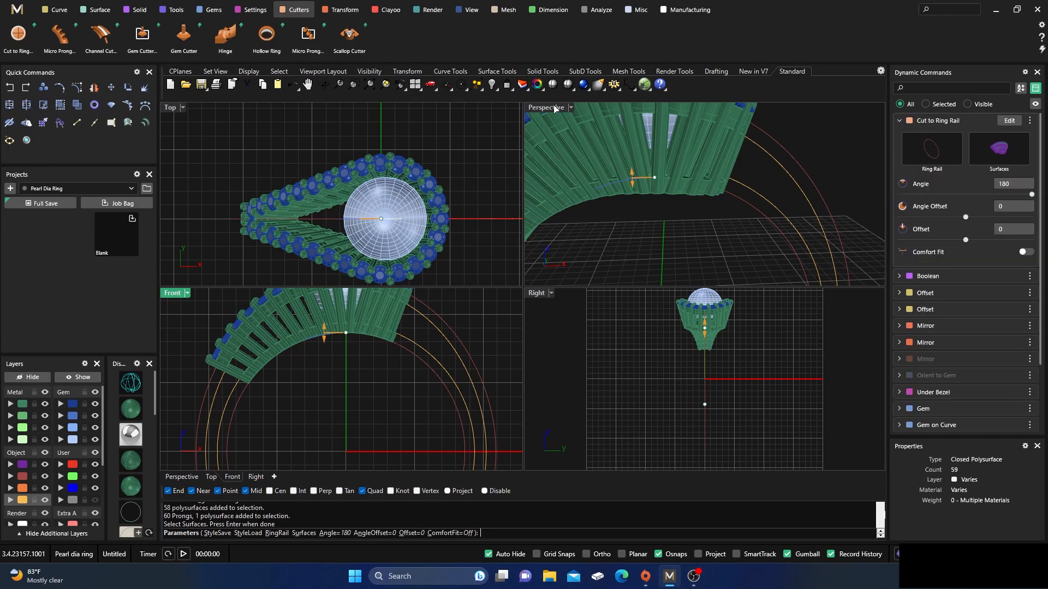
double_click(555, 108)
scroll(574, 326, up, 5)
right_drag(575, 326, 580, 299)
key(Return)
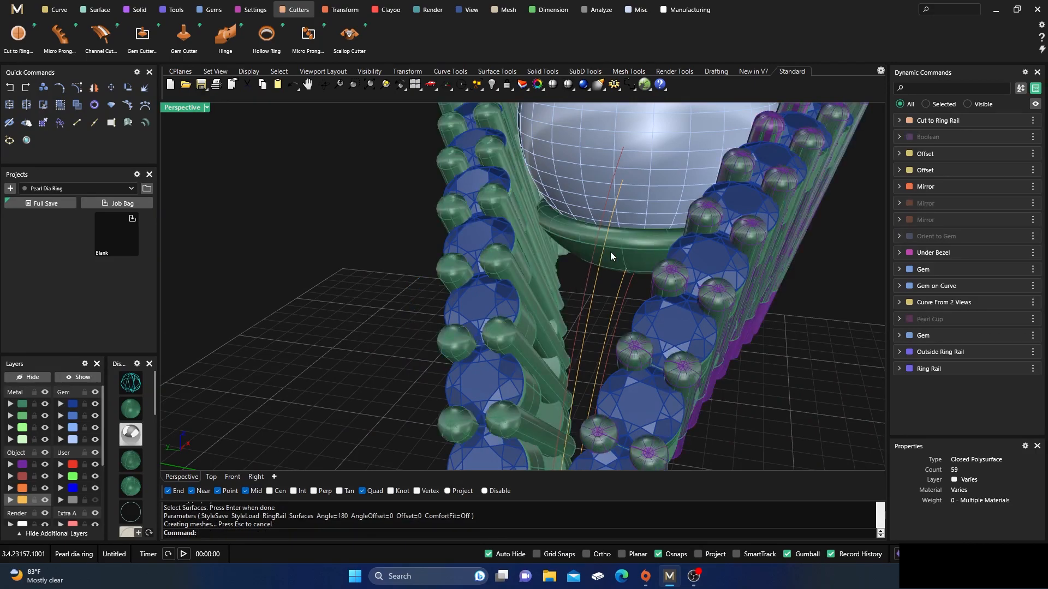
Check the selection of the metal parts and examine the trimmed prongs and bezels along both sides of the halo
key(ctrl+a)
click(333, 249)
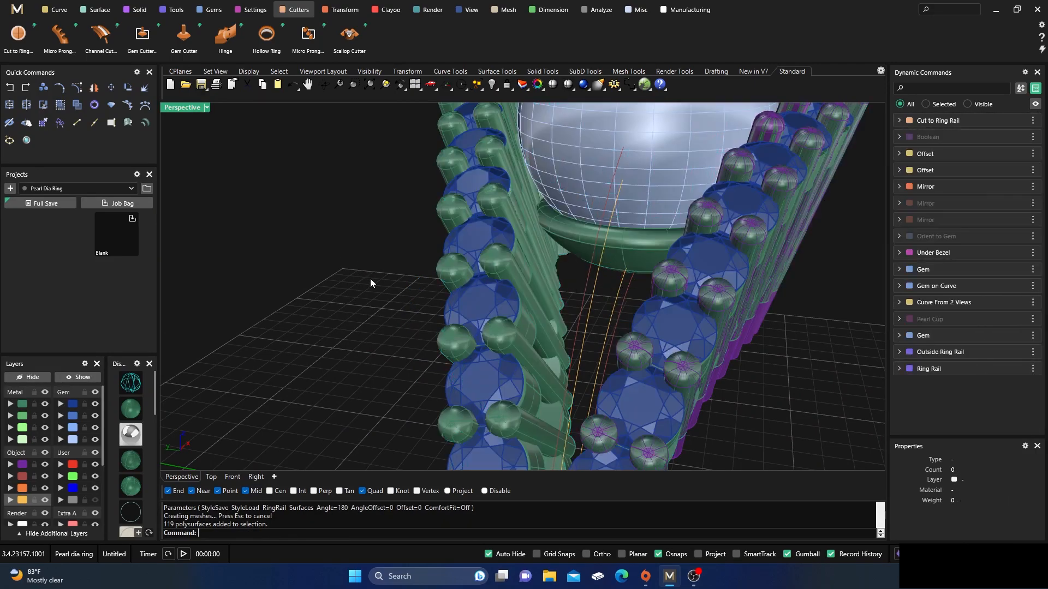
right_drag(370, 279, 358, 276)
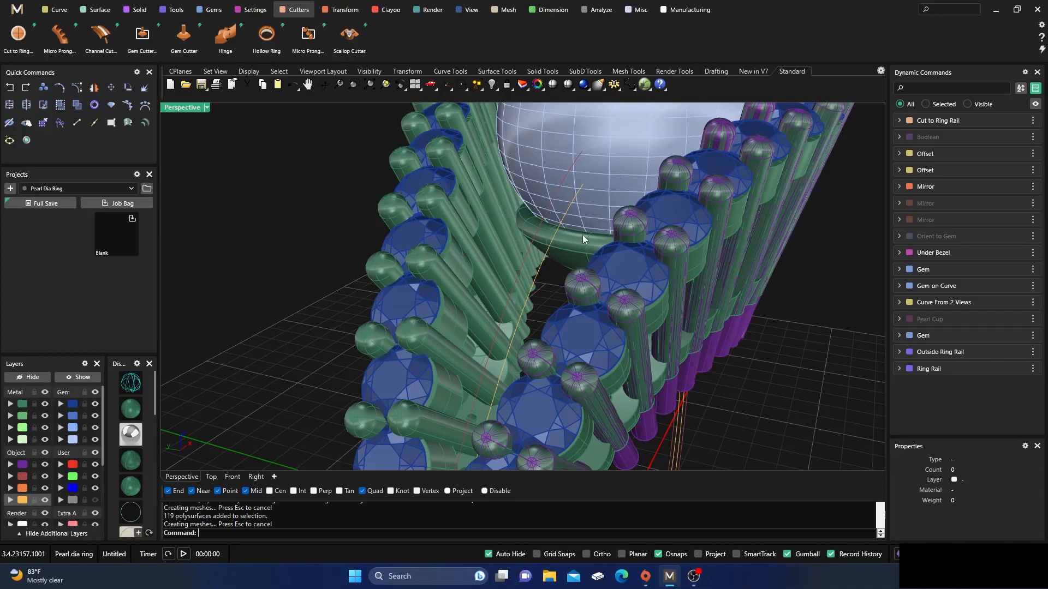
Move all the solids on the Setting layer to the hidden User 04 layer
right_drag(571, 243, 451, 228)
scroll(476, 164, up, 5)
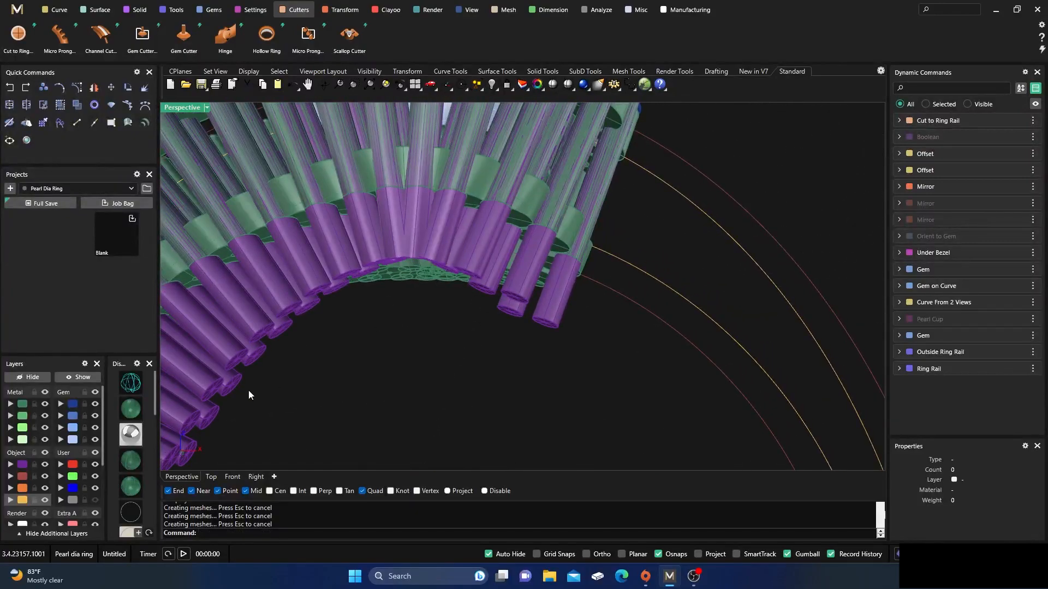
click(23, 466)
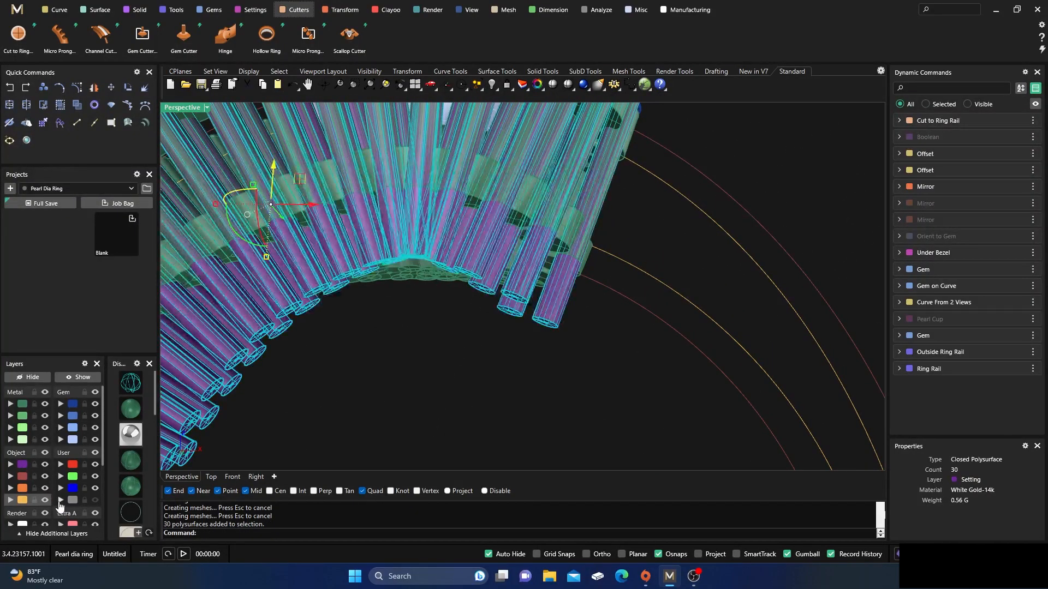
click(61, 500)
Hide the pearl, examine the cup, prongs and bezels inside the halo, and show the pearl again
scroll(540, 316, down, 6)
right_drag(540, 316, 283, 333)
scroll(475, 412, up, 8)
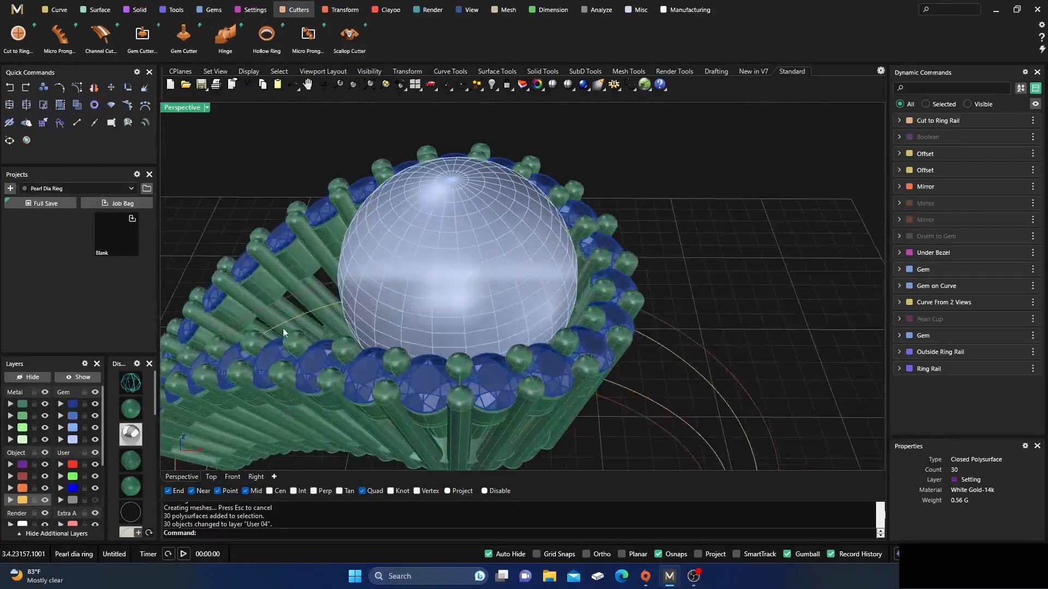
click(376, 284)
click(50, 376)
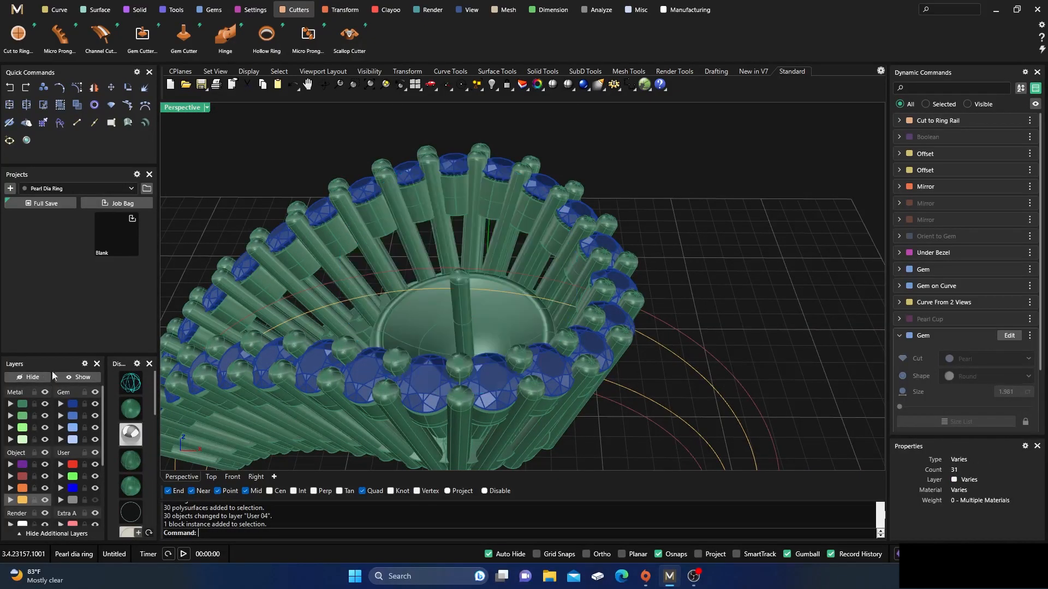
right_drag(441, 330, 468, 382)
scroll(491, 300, up, 6)
right_drag(491, 300, 356, 265)
scroll(483, 316, down, 6)
right_drag(487, 331, 465, 349)
scroll(453, 423, up, 5)
scroll(489, 362, down, 6)
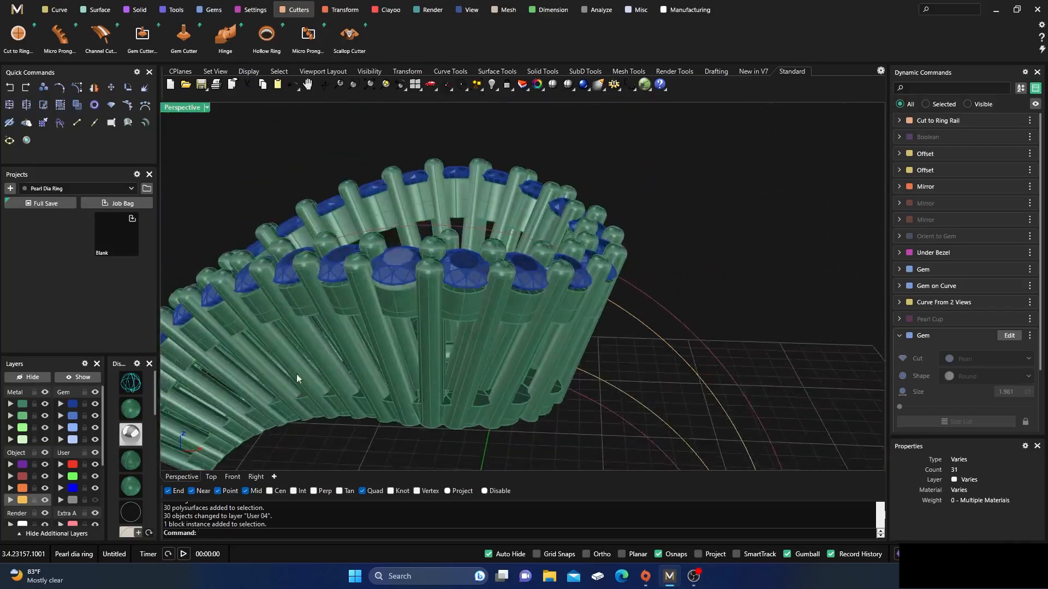
click(80, 380)
Move the two offset curves around the ring to the hidden User 04 layer
scroll(533, 212, down, 5)
right_drag(533, 211, 508, 235)
scroll(496, 290, up, 8)
scroll(530, 303, down, 8)
scroll(437, 256, up, 3)
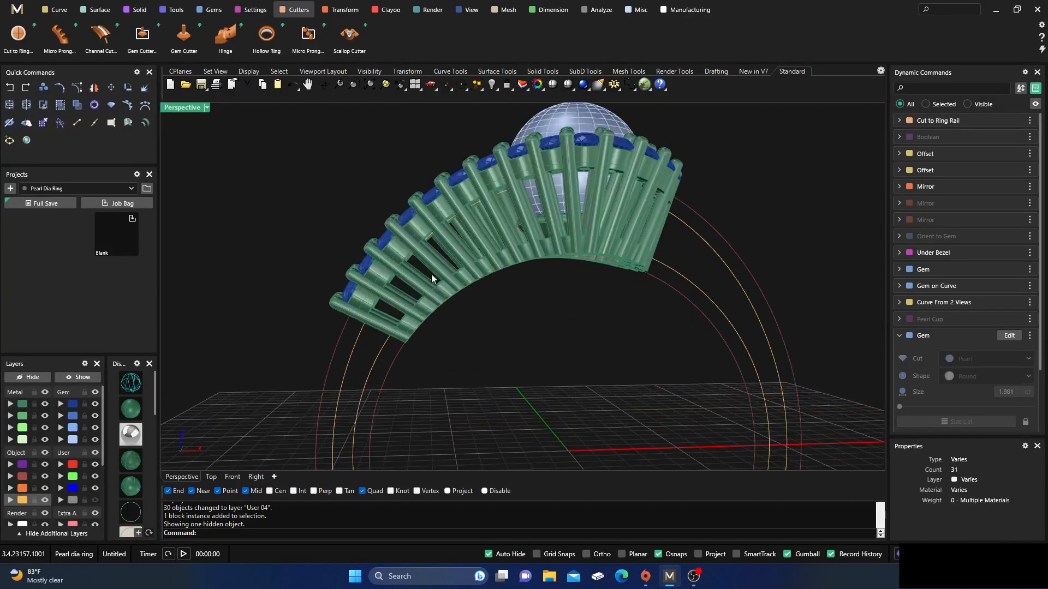
right_drag(510, 268, 447, 321)
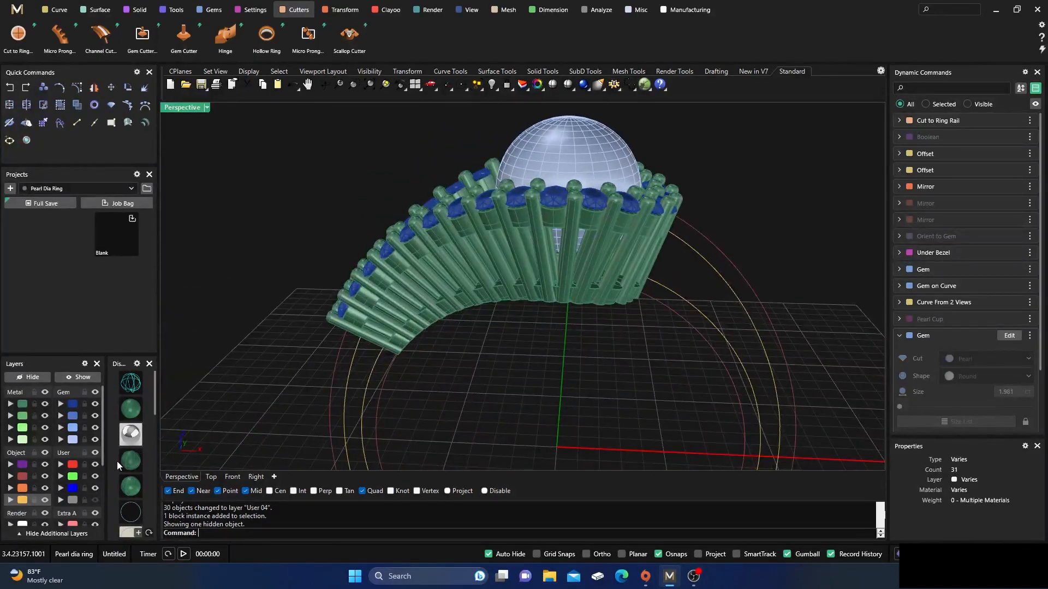
click(22, 501)
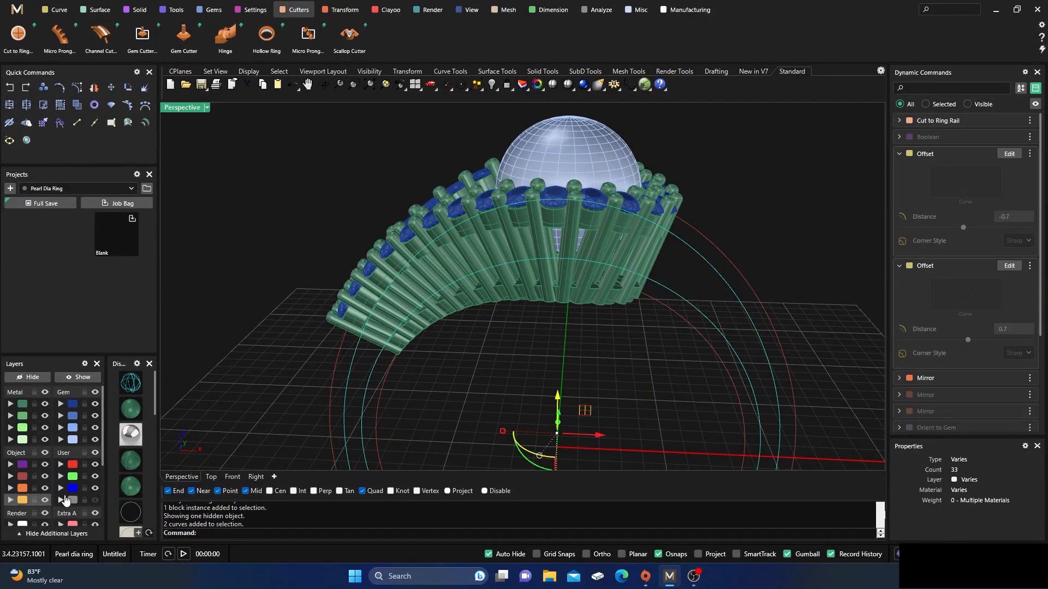
click(70, 500)
Place a Profile Placer profile on the inner ring rail and shift it to about position 0.852 at the halo's pointed end
scroll(444, 248, down, 6)
right_drag(444, 252, 453, 319)
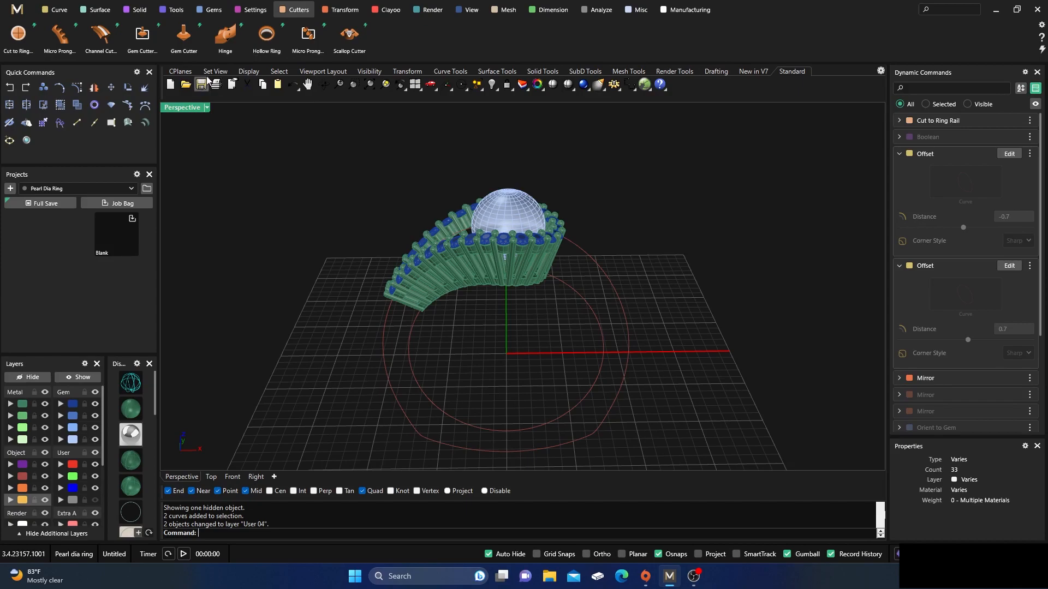
click(175, 12)
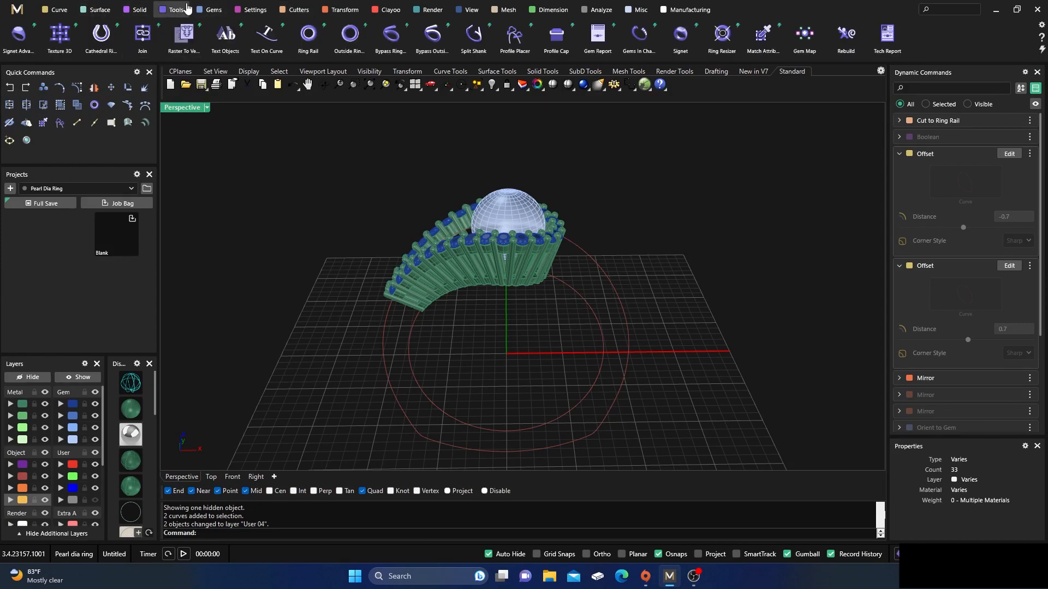
click(515, 39)
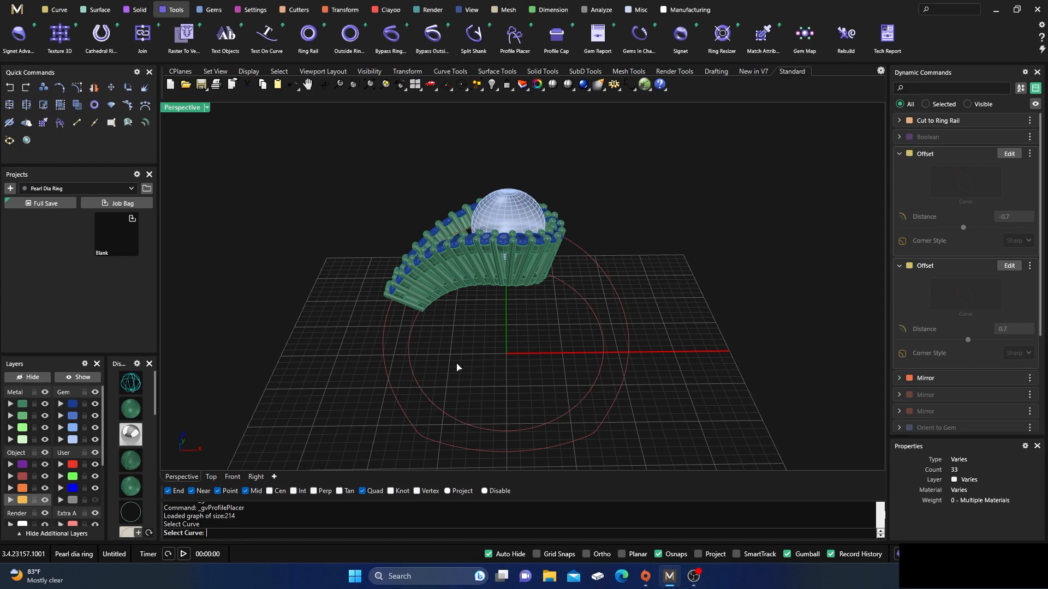
click(462, 340)
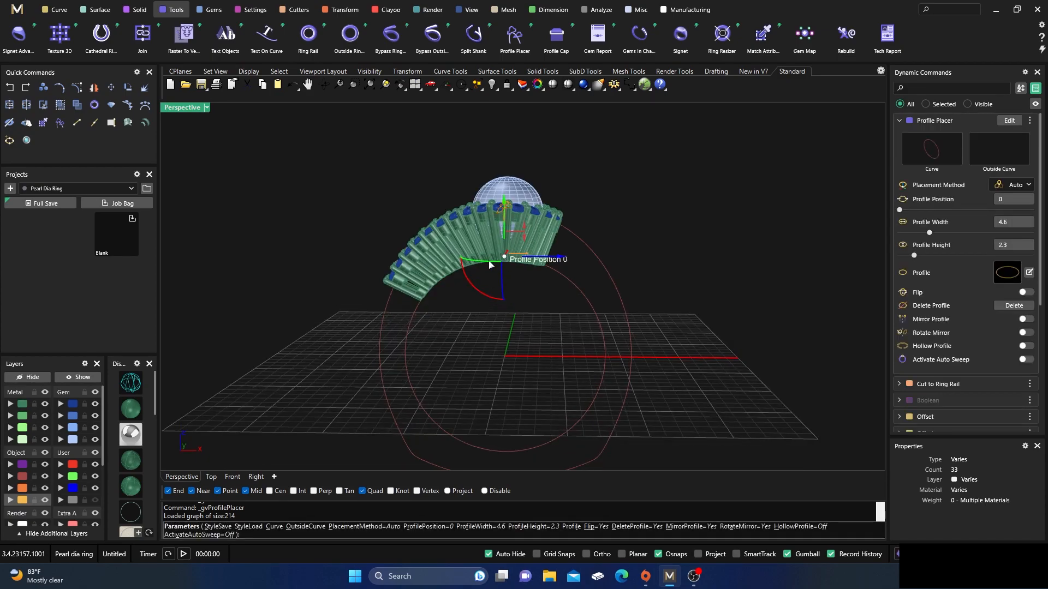
double_click(183, 109)
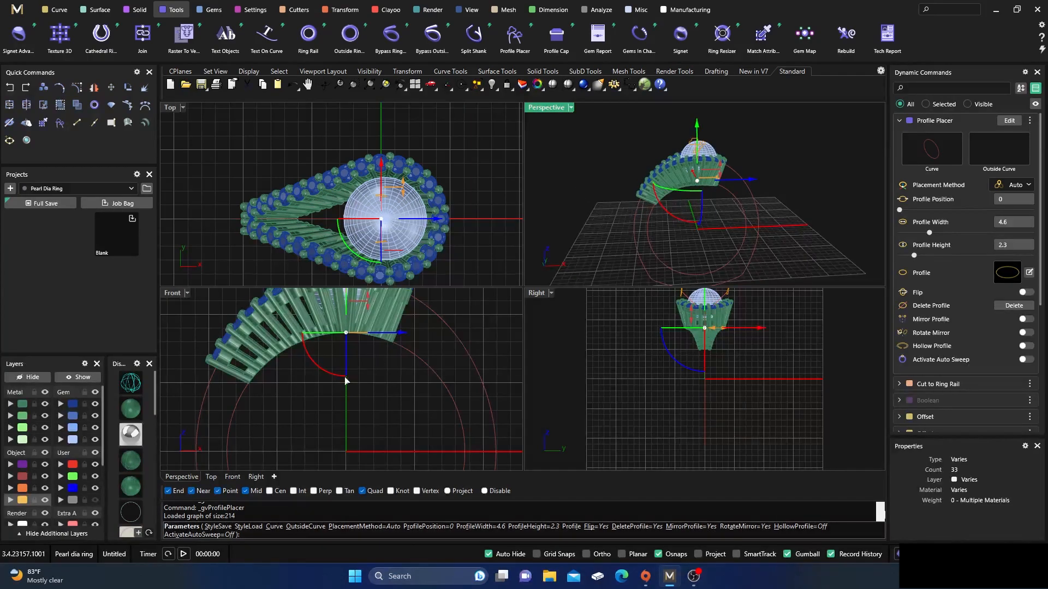
right_drag(299, 402, 334, 412)
mouse_move(383, 346)
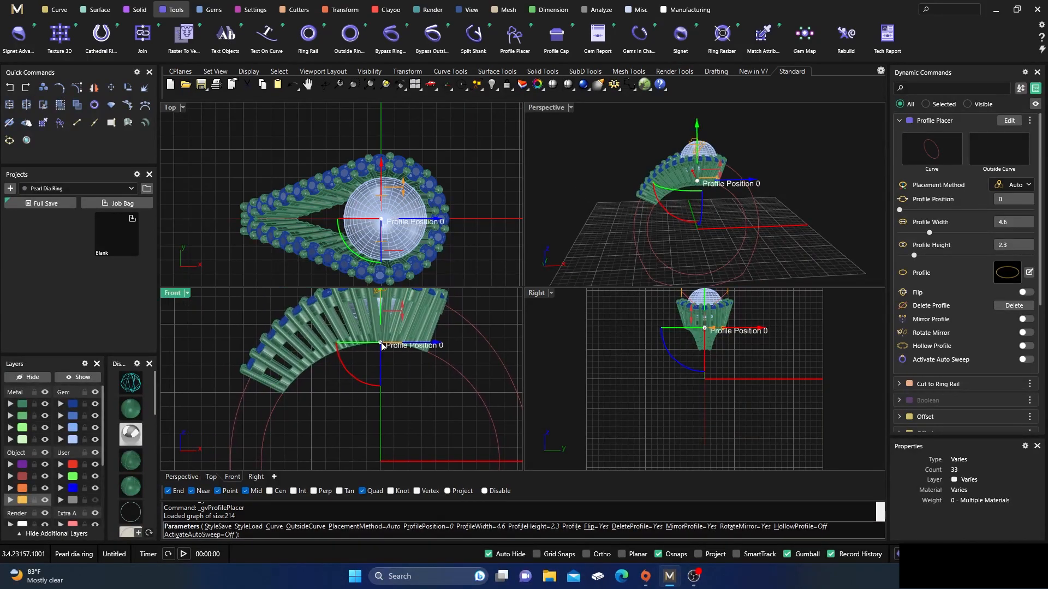
drag(383, 346, 267, 381)
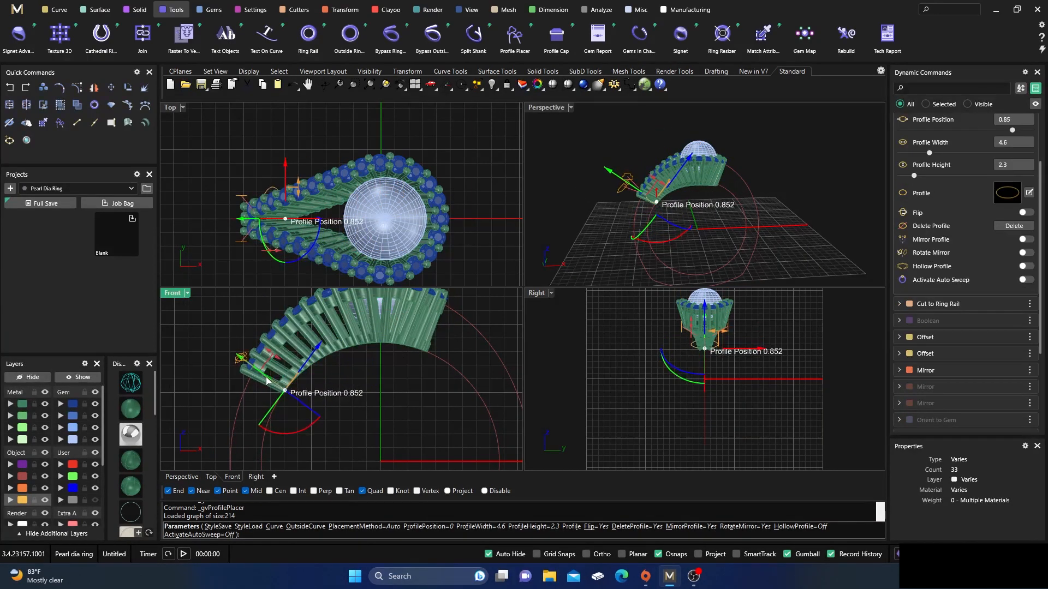
Fine-tune that profile to position 0.851 and rotate it slightly toward the angle of the end prongs
scroll(267, 380, up, 4)
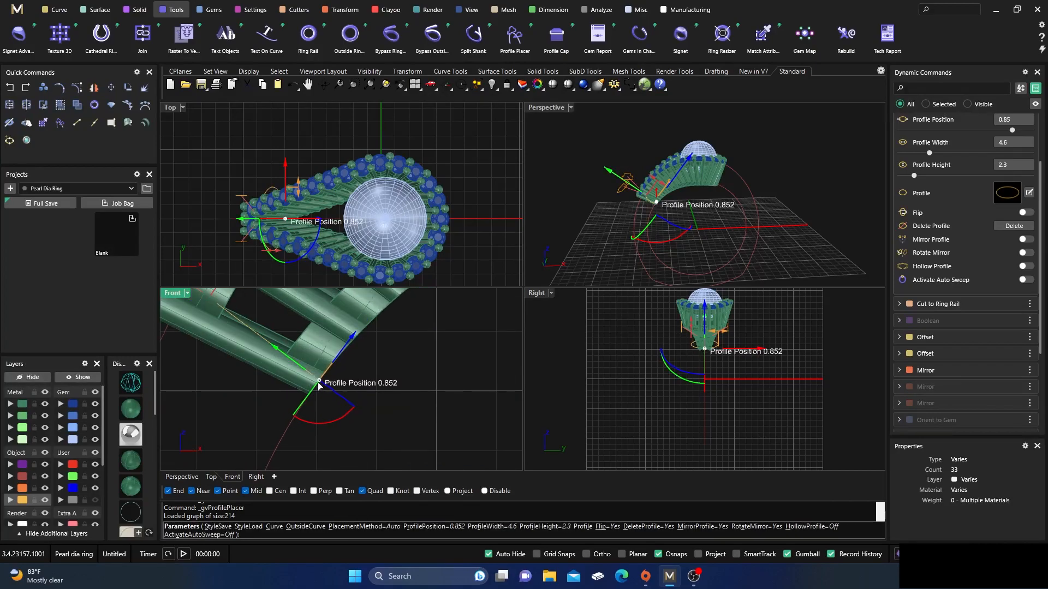
drag(320, 382, 318, 385)
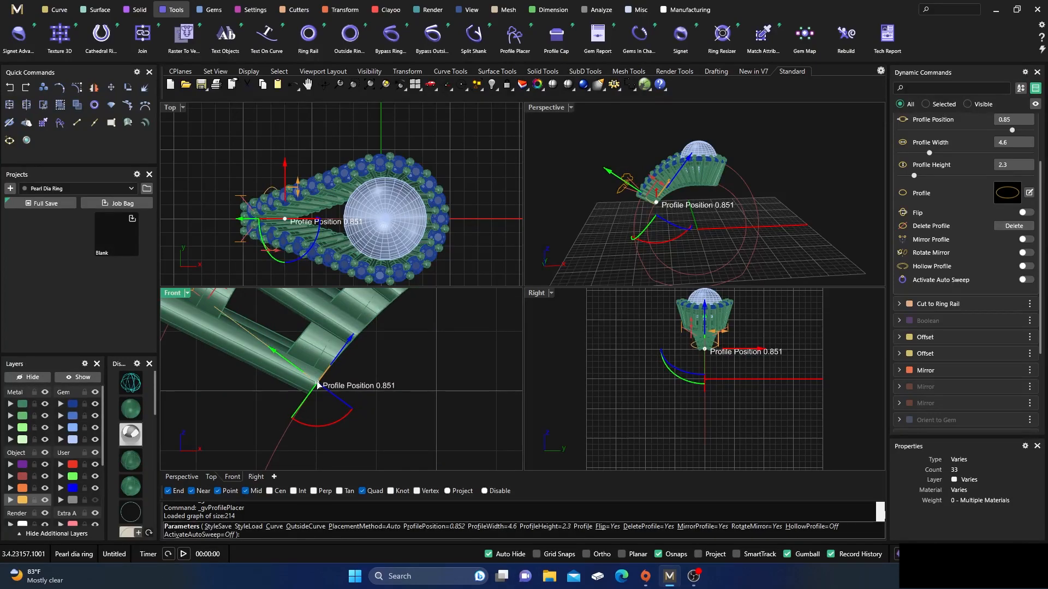
drag(323, 426, 333, 427)
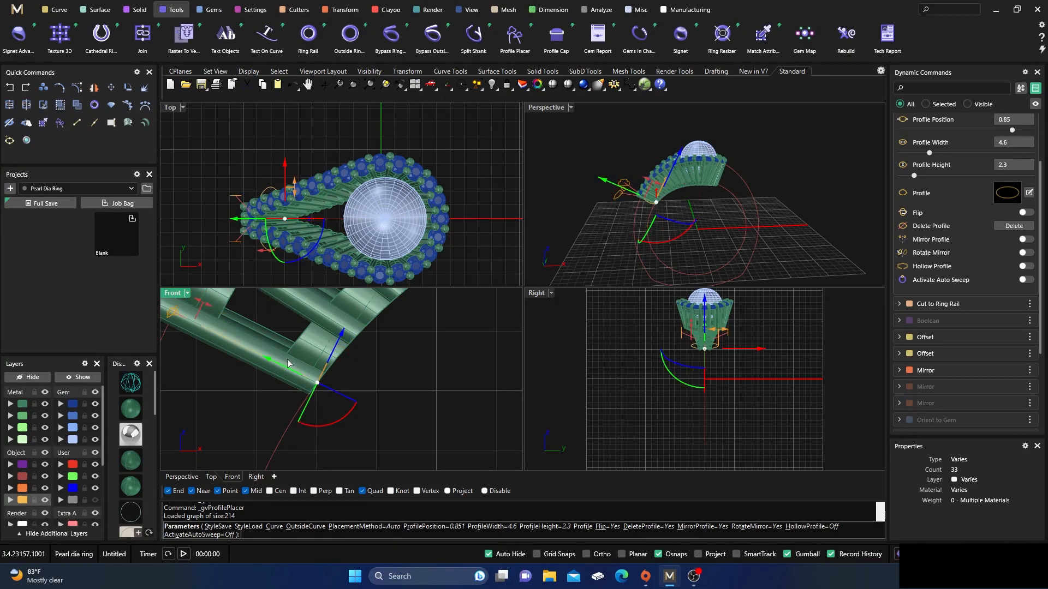
Add a profile at position 0.5 on the base of the ring rail and set its width to 4 mm
scroll(287, 359, down, 6)
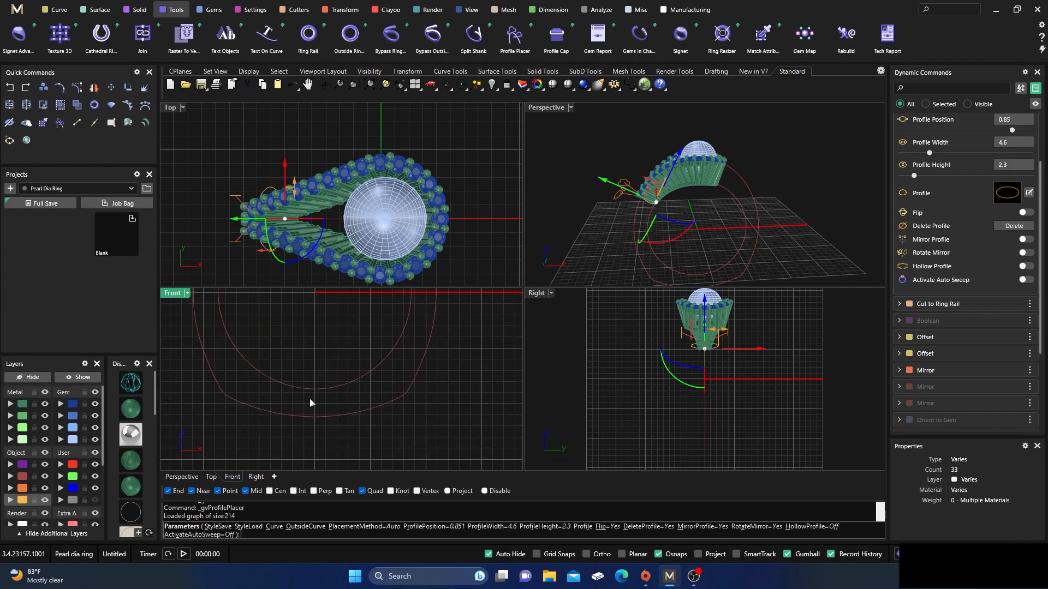
click(316, 390)
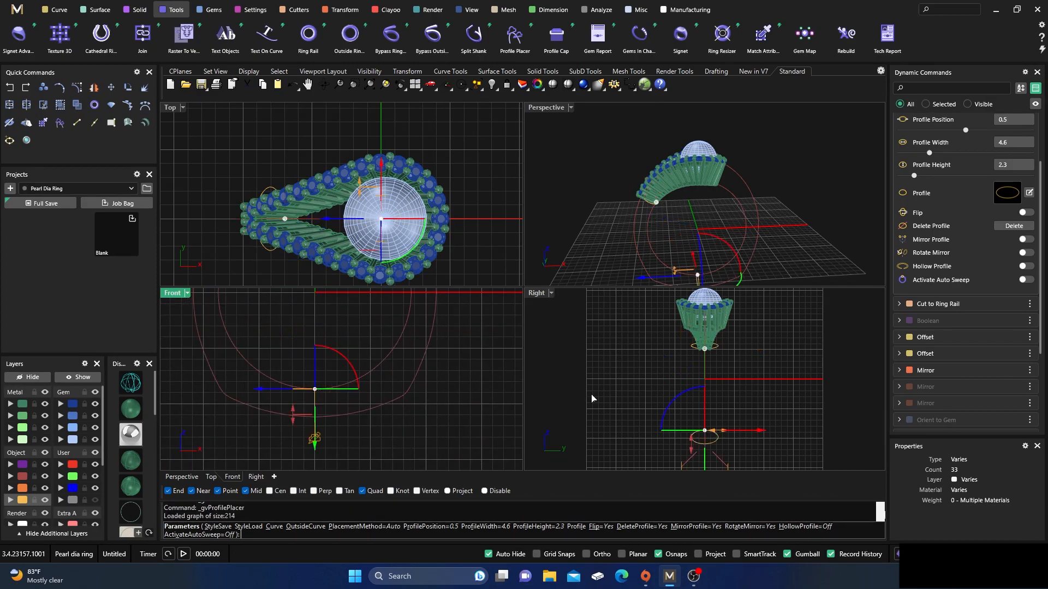
scroll(695, 446, up, 1)
scroll(715, 443, up, 2)
scroll(717, 442, up, 2)
mouse_move(750, 400)
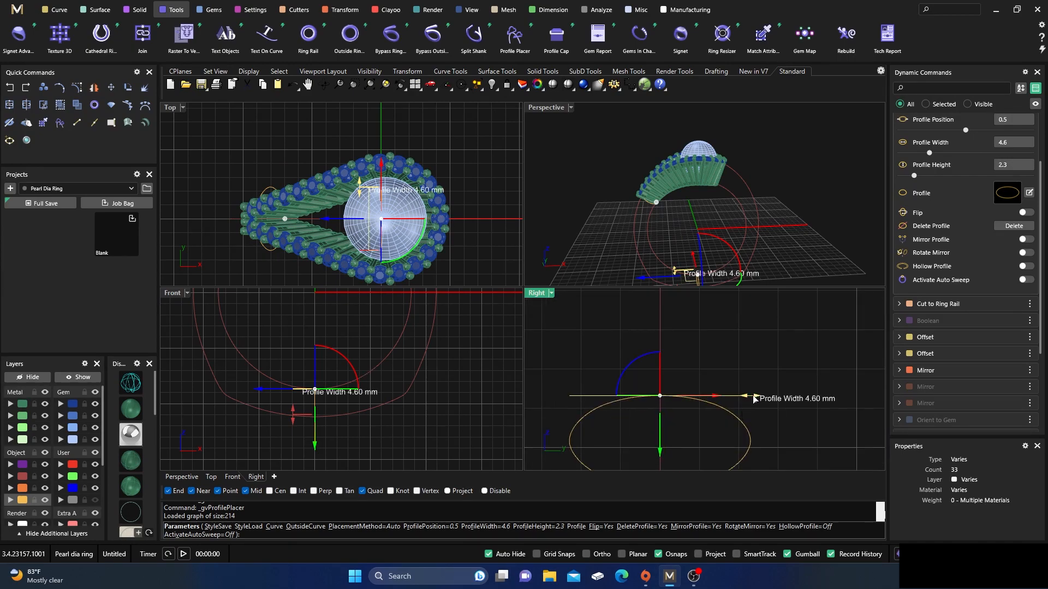
drag(734, 398, 735, 398)
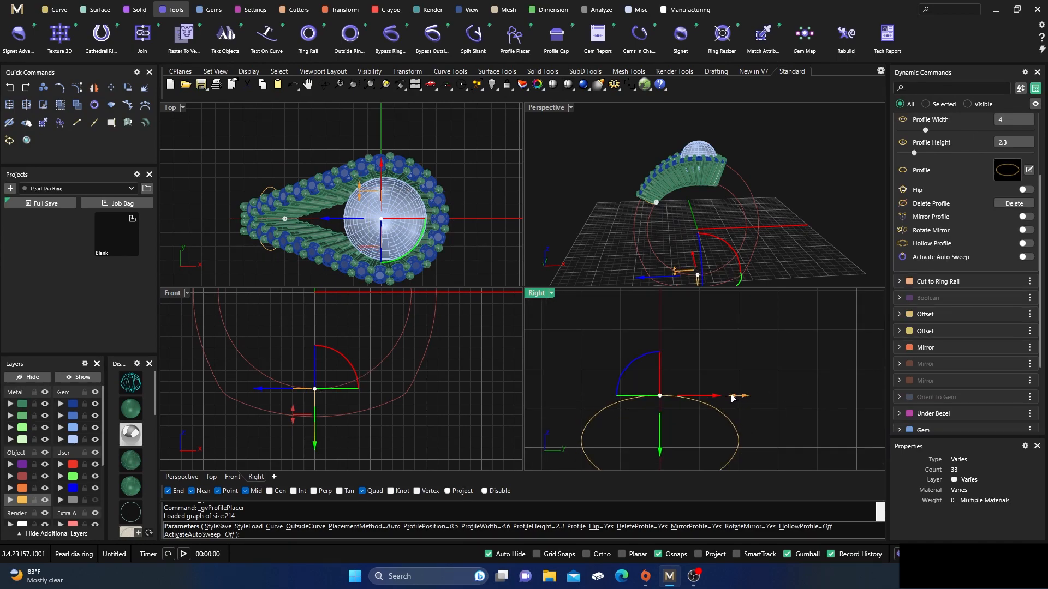
Add a third profile on the ring rail under the halo's rounded end, at position 0.06
scroll(378, 389, up, 8)
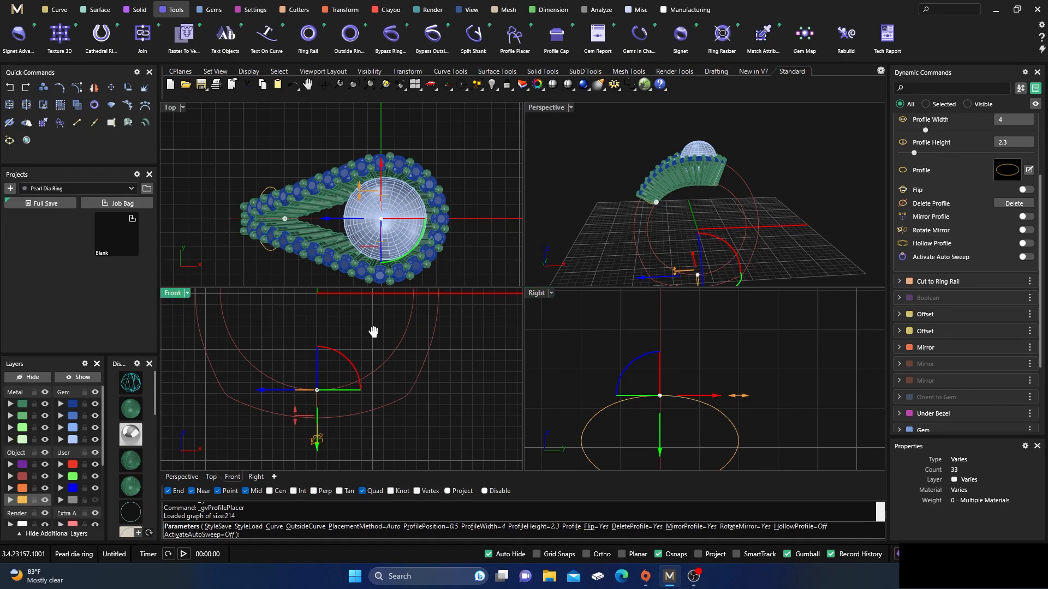
scroll(352, 334, up, 1)
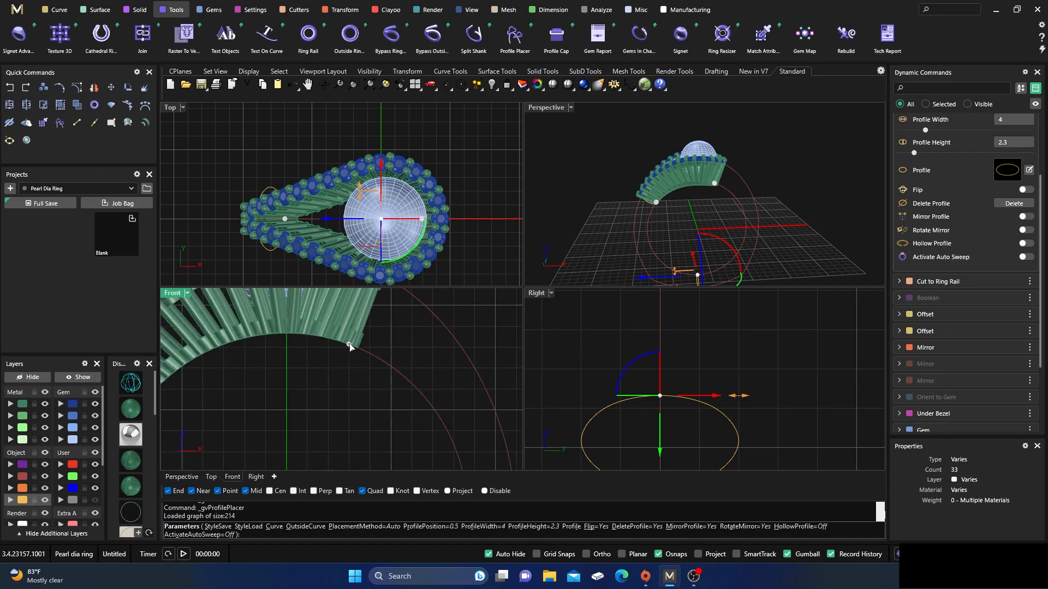
click(354, 348)
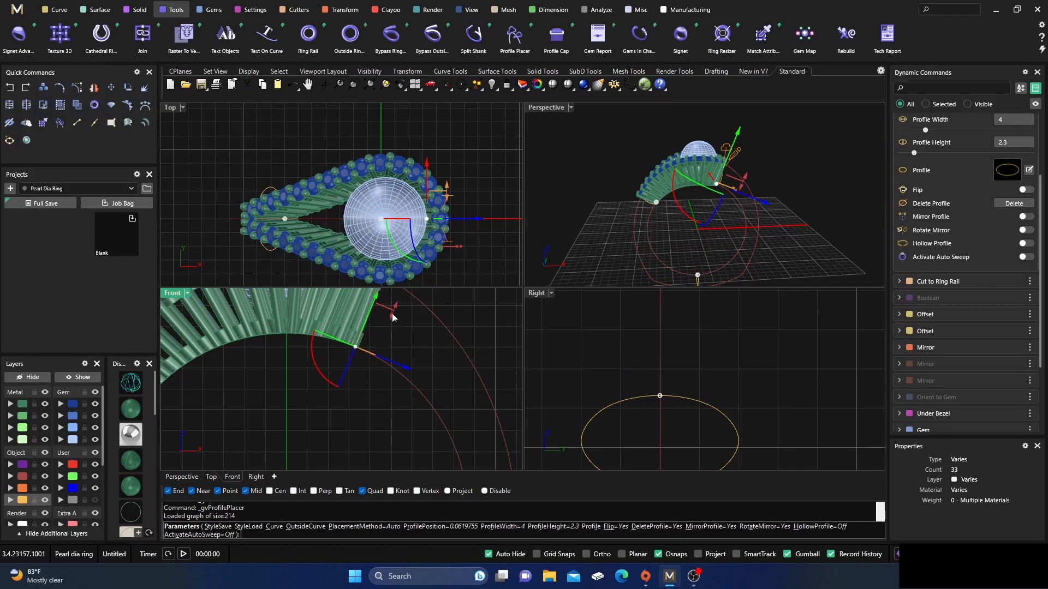
scroll(371, 310, up, 2)
mouse_move(342, 389)
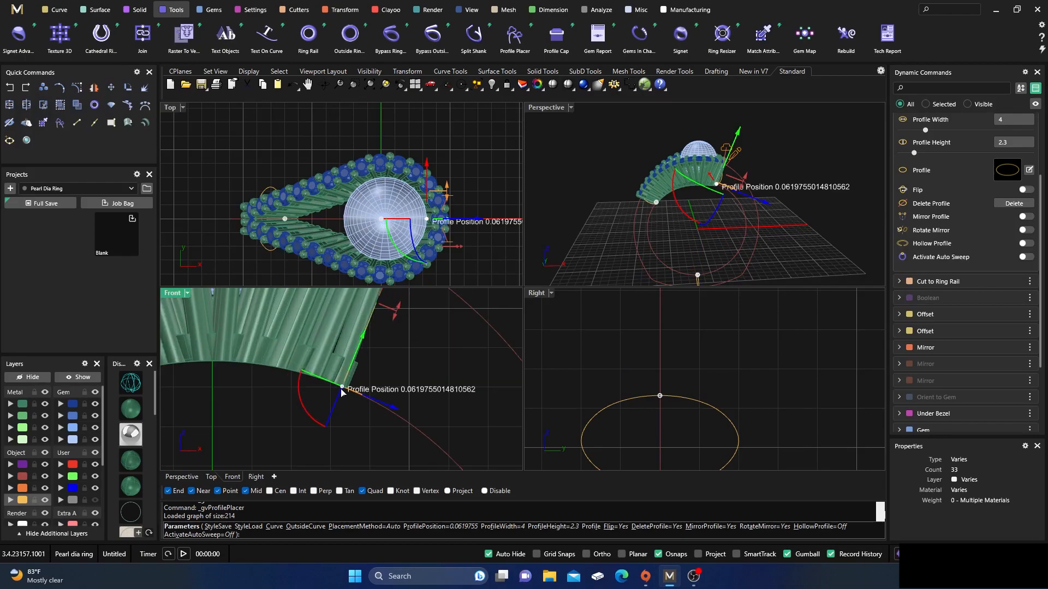
drag(342, 389, 338, 388)
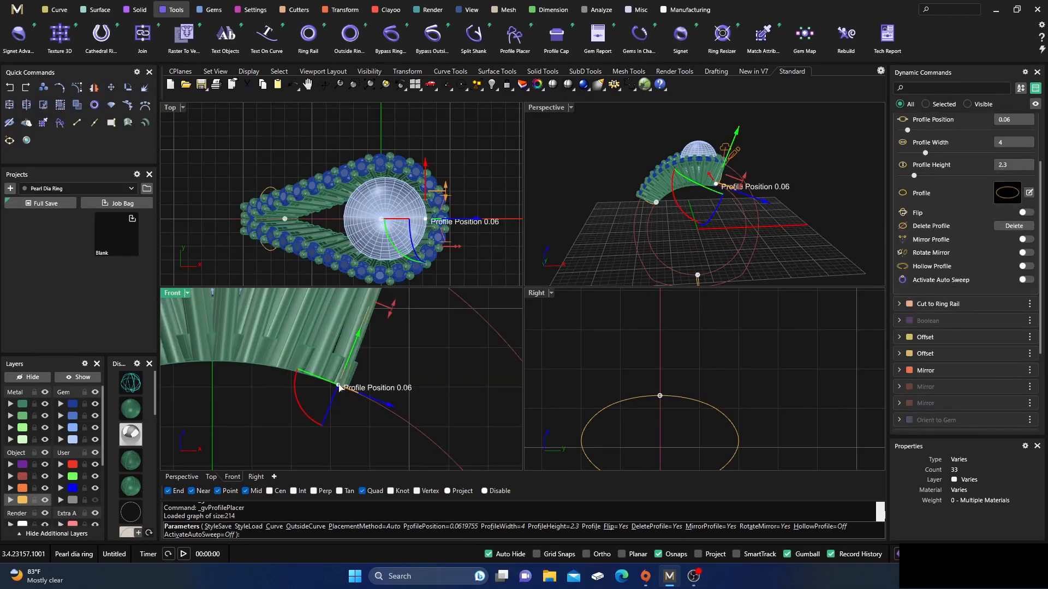
Assign the outside ring rail as the outside curve for the placed profiles
right_drag(770, 218, 706, 180)
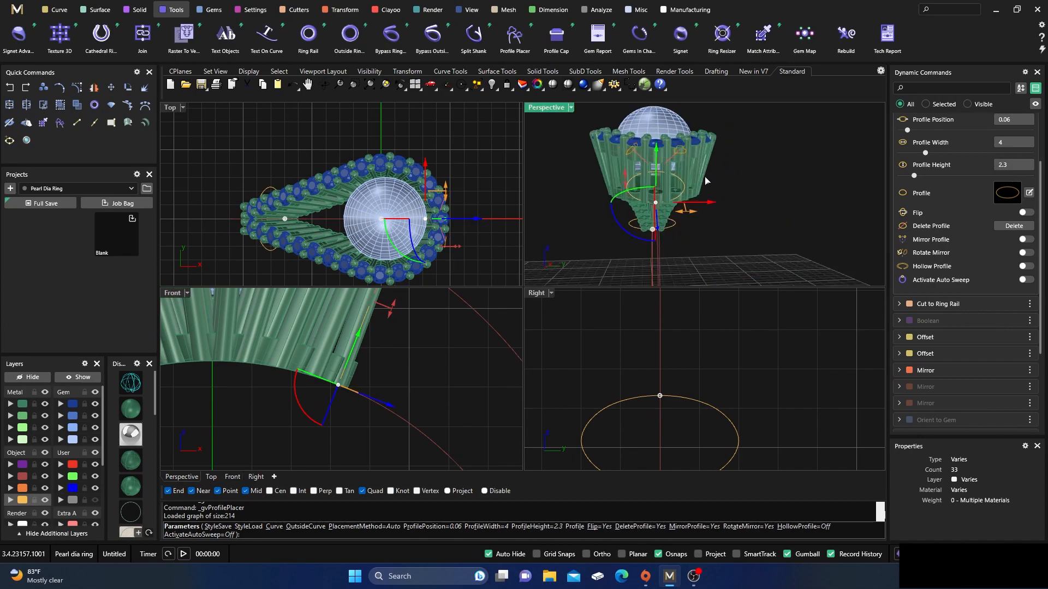
scroll(706, 180, up, 2)
scroll(959, 195, up, 3)
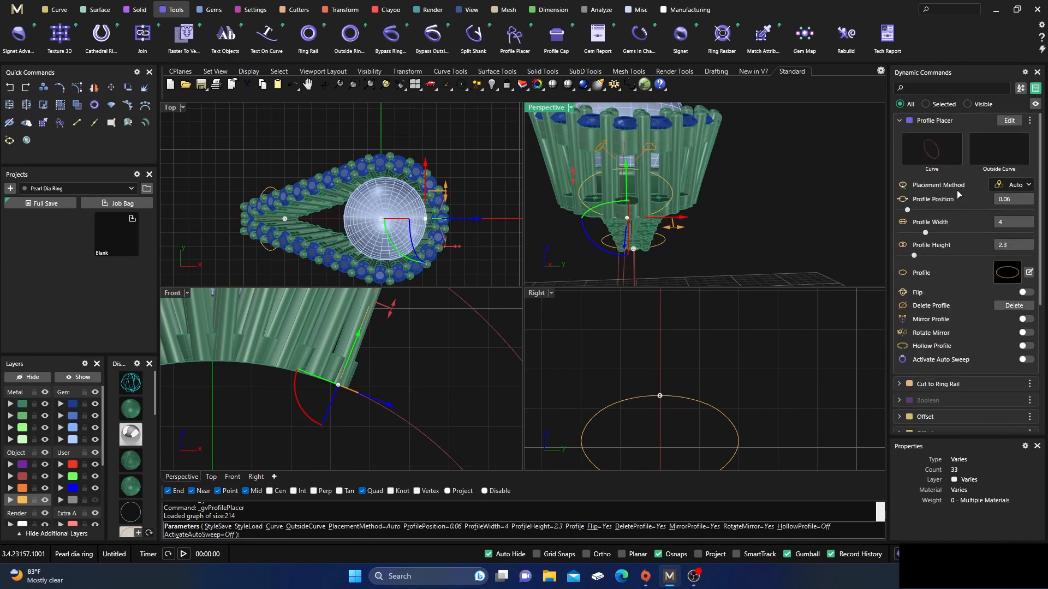
click(1003, 169)
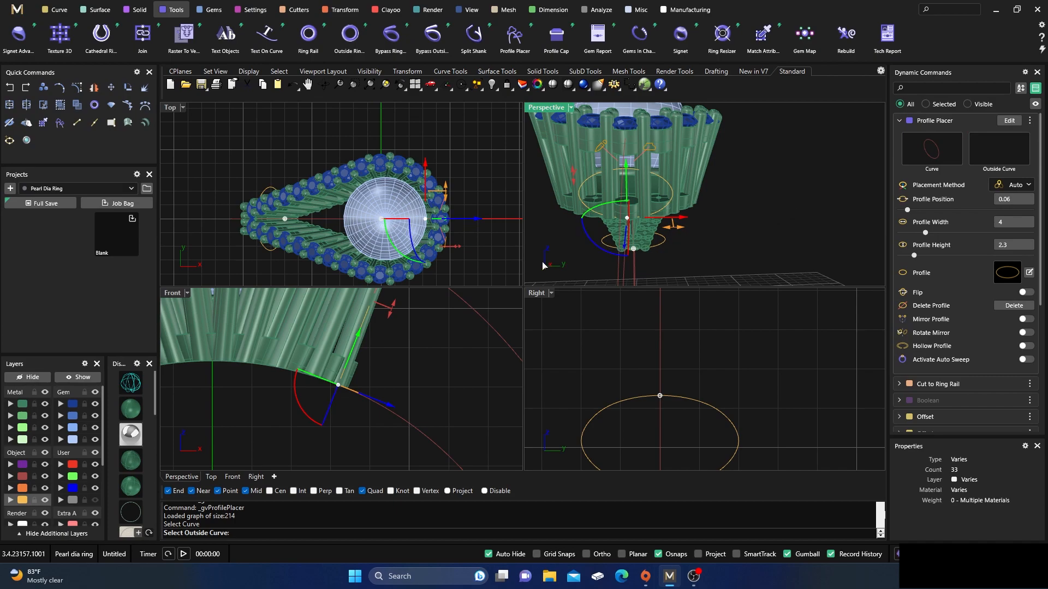
click(498, 336)
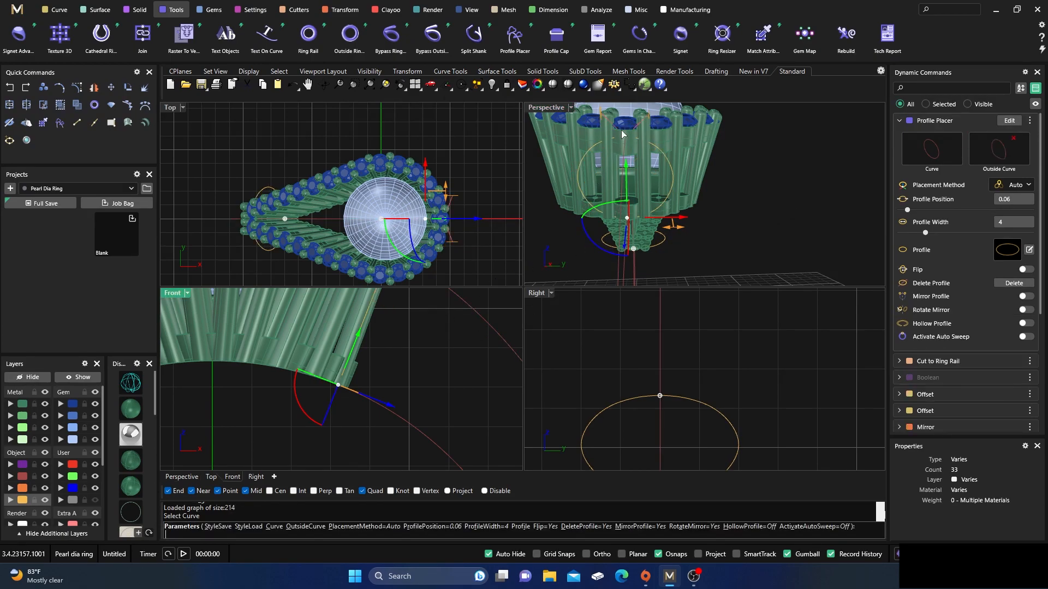
Narrow the profile at the halo's rounded end to a width of 1.9 mm
scroll(627, 122, up, 5)
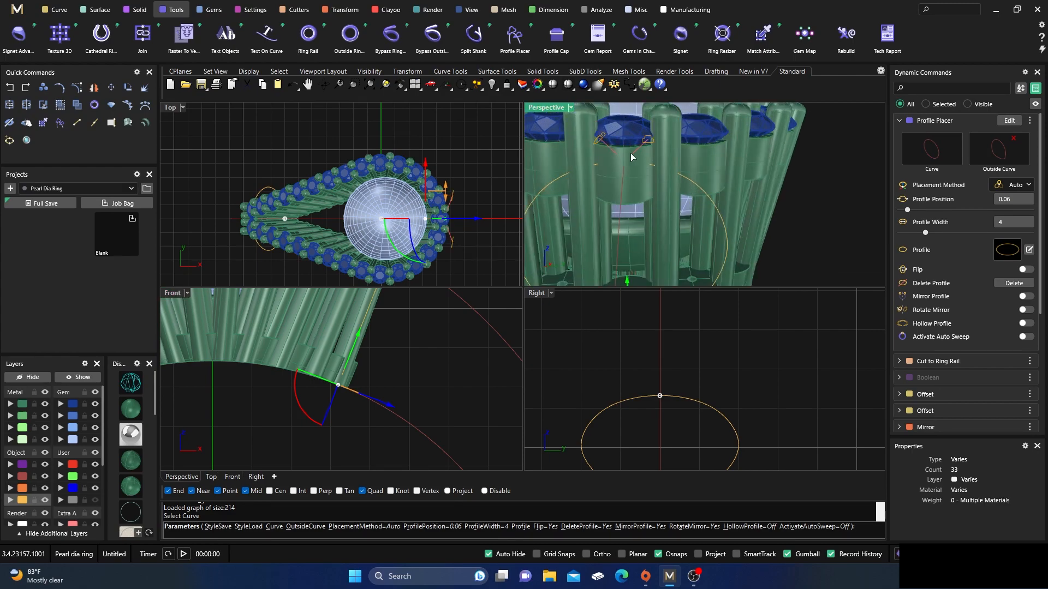
scroll(628, 152, down, 5)
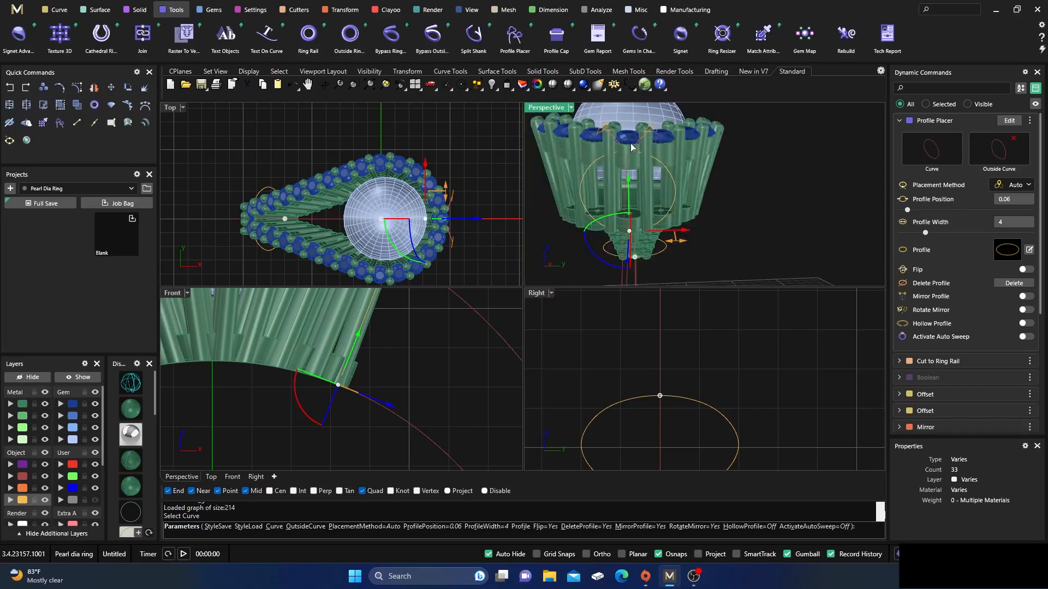
scroll(623, 167, up, 3)
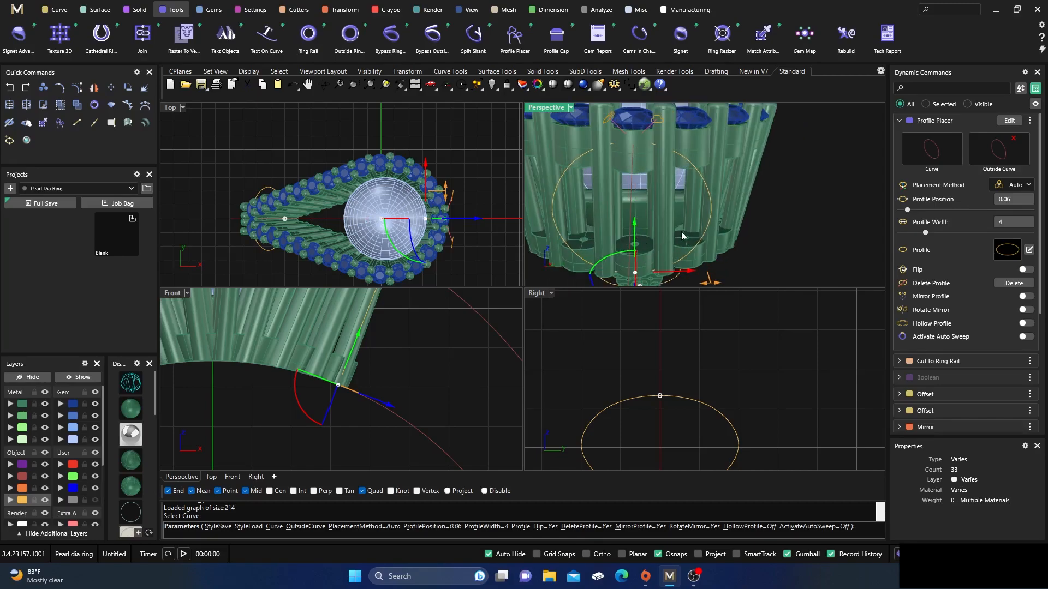
scroll(682, 236, down, 2)
drag(703, 274, 644, 260)
scroll(657, 186, up, 3)
scroll(696, 167, up, 3)
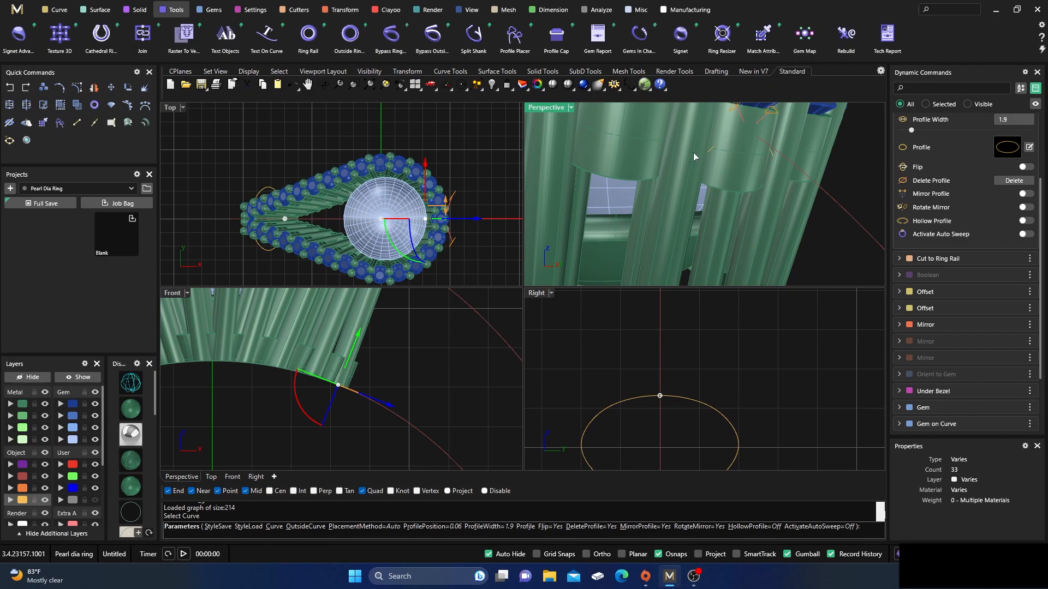
Narrow the profile under the halo's pointed end, at position 0.851, to a width of 2.2 mm and finish placing profiles
scroll(693, 152, down, 5)
scroll(721, 174, down, 6)
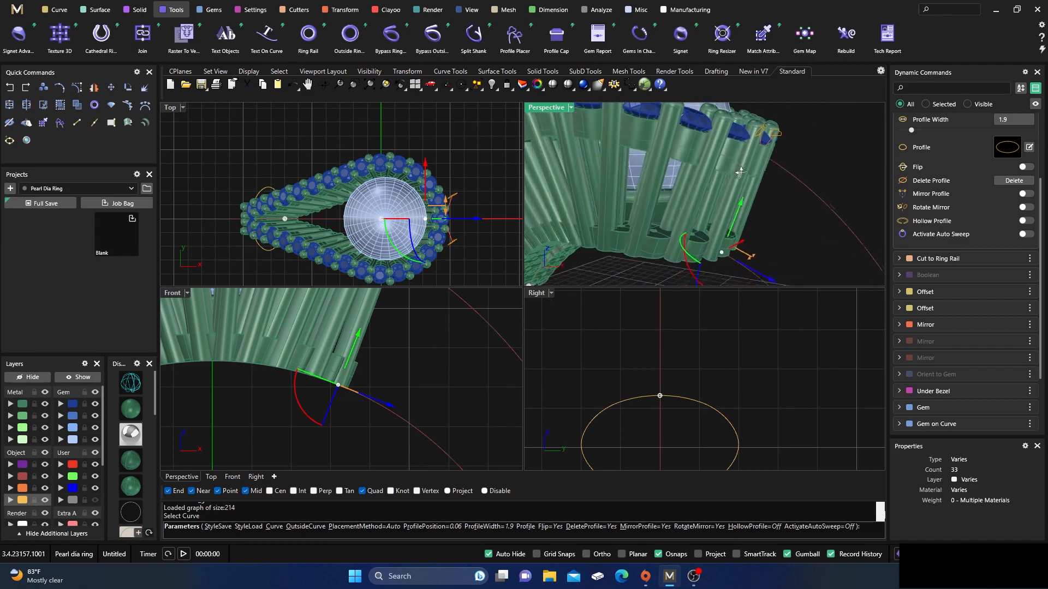
scroll(658, 227, down, 4)
right_drag(656, 231, 722, 214)
scroll(692, 221, up, 5)
right_drag(640, 232, 642, 202)
scroll(696, 171, up, 3)
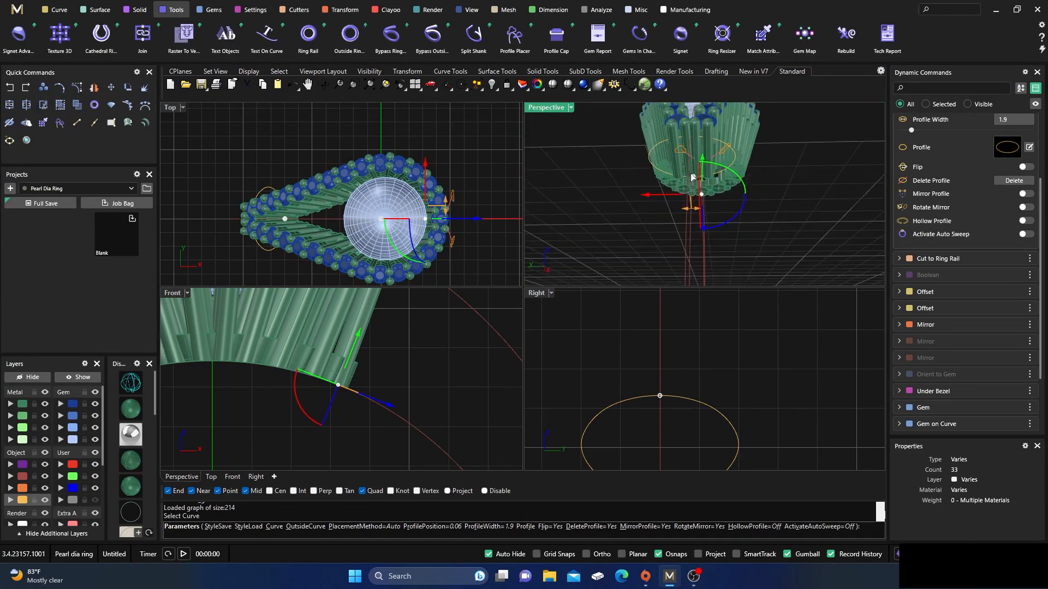
click(695, 180)
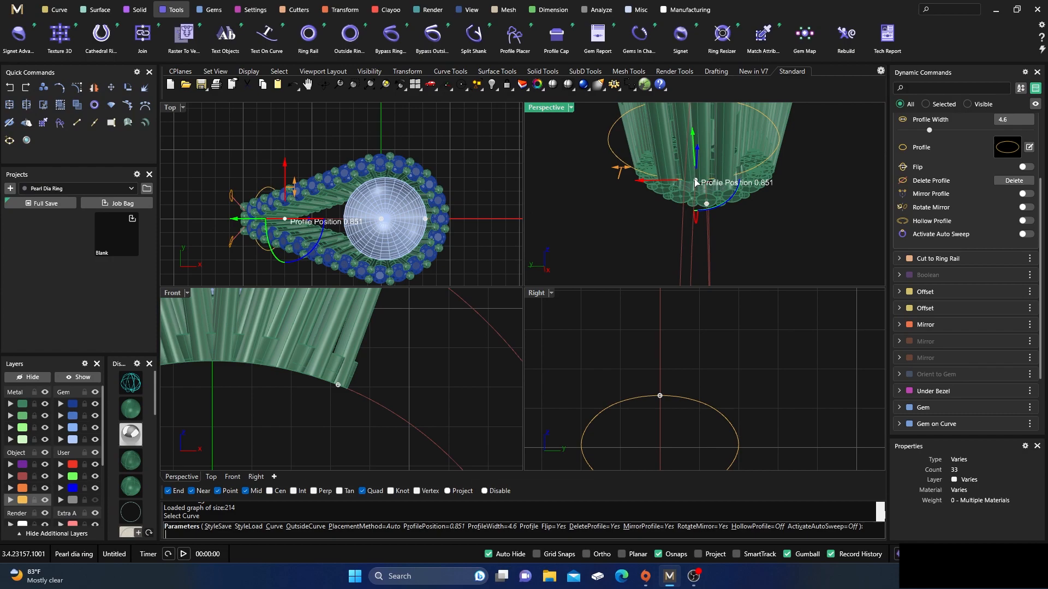
drag(621, 169, 701, 182)
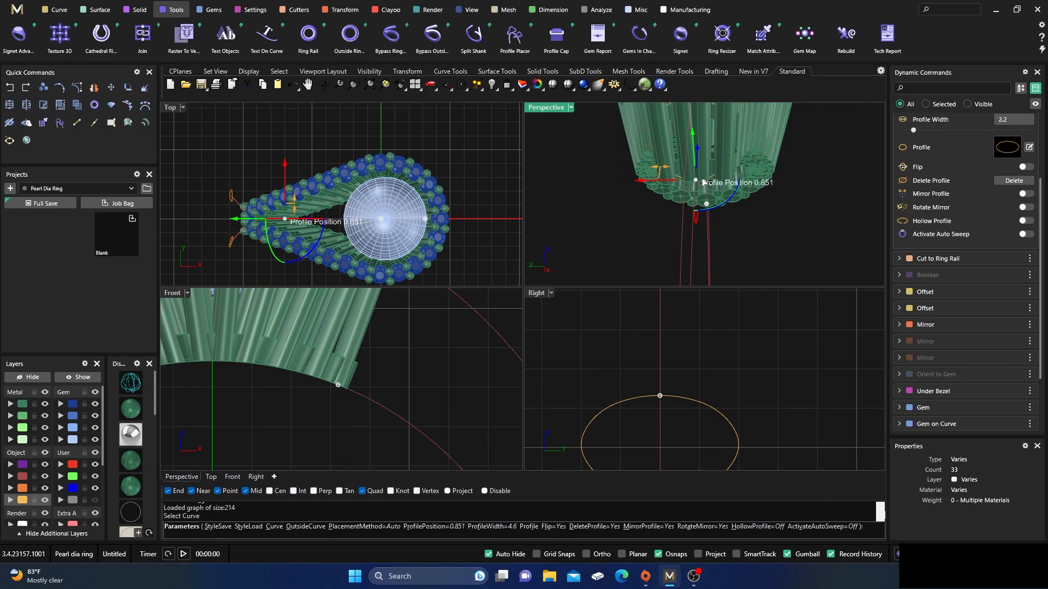
right_drag(700, 224, 665, 246)
scroll(714, 180, down, 5)
mouse_move(709, 212)
right_down()
mouse_move(671, 212)
mouse_move(617, 173)
right_up()
scroll(617, 176, down, 6)
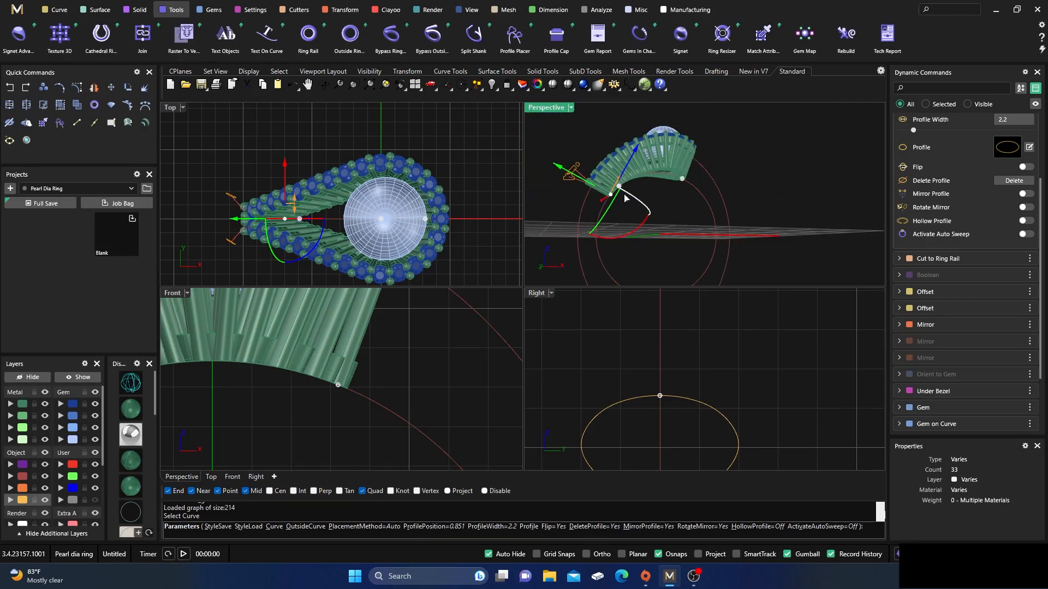
right_click(637, 197)
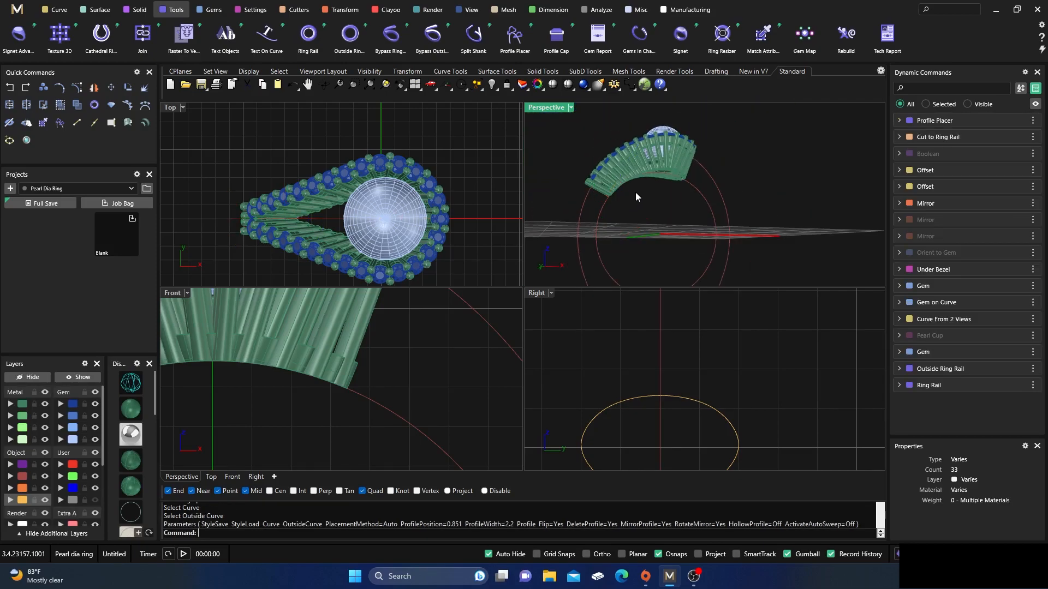
Create the shank with Sweep 2, using the two ring rails as rails and the three placed profiles
click(96, 12)
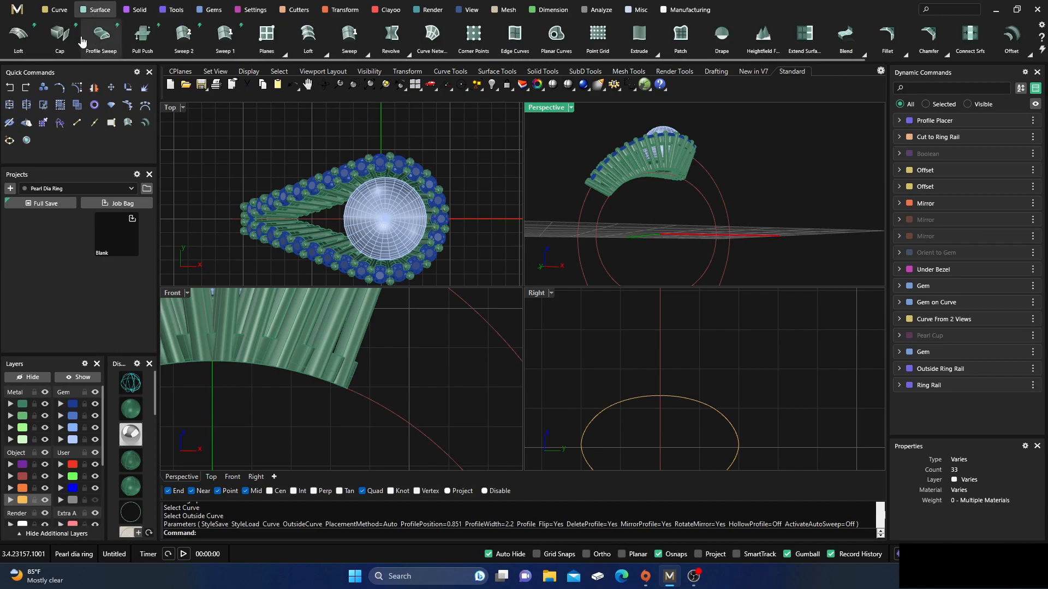
click(184, 35)
click(600, 218)
click(586, 207)
click(604, 193)
scroll(621, 169, down, 3)
click(641, 243)
scroll(663, 189, up, 5)
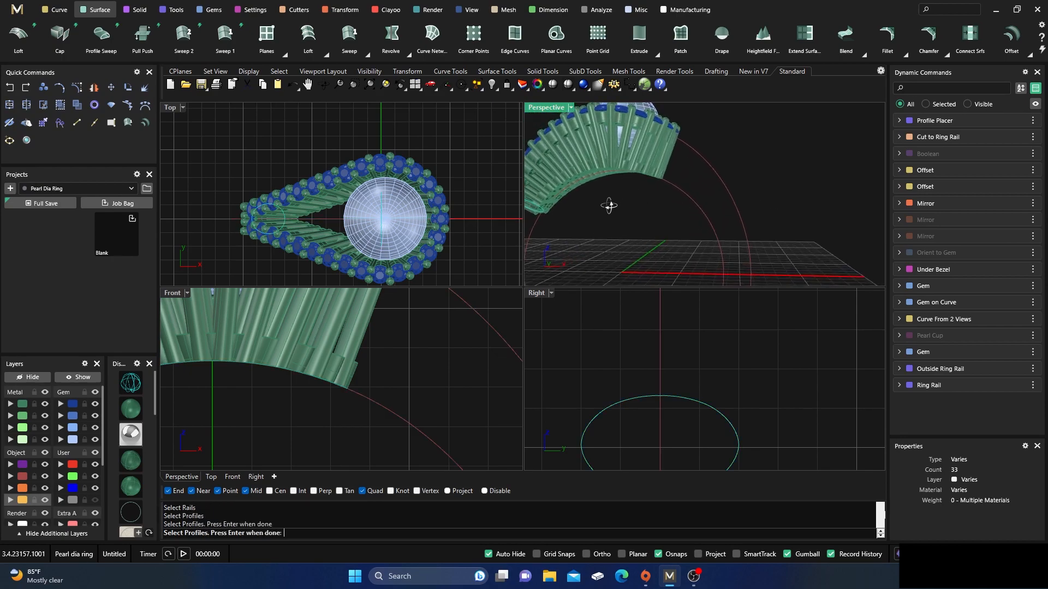
click(665, 169)
key(Return)
scroll(681, 192, down, 8)
right_drag(681, 192, 610, 225)
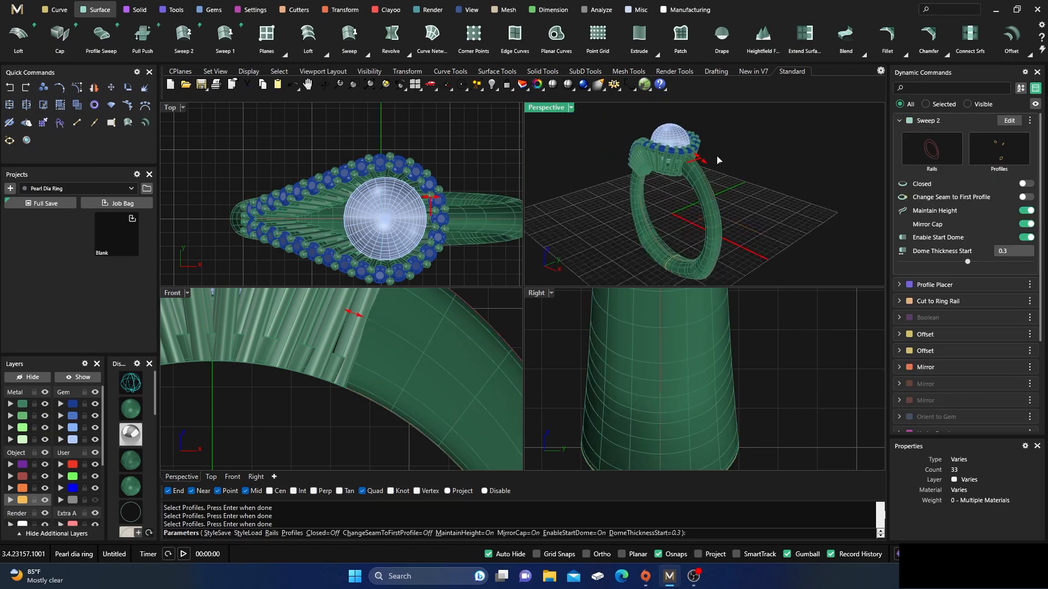
Examine the swept shank from several sides, especially where its ends meet the halo and along the base
scroll(719, 158, up, 14)
right_drag(672, 164, 795, 182)
scroll(711, 173, down, 3)
scroll(701, 181, down, 12)
right_drag(686, 223, 663, 191)
scroll(650, 198, up, 16)
scroll(669, 193, down, 8)
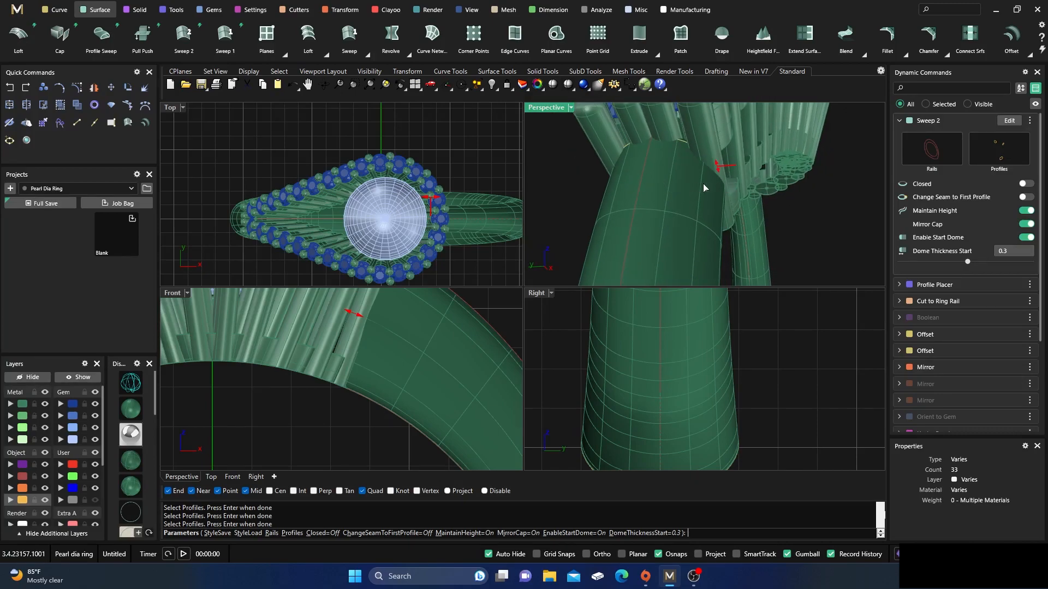
scroll(693, 182, down, 10)
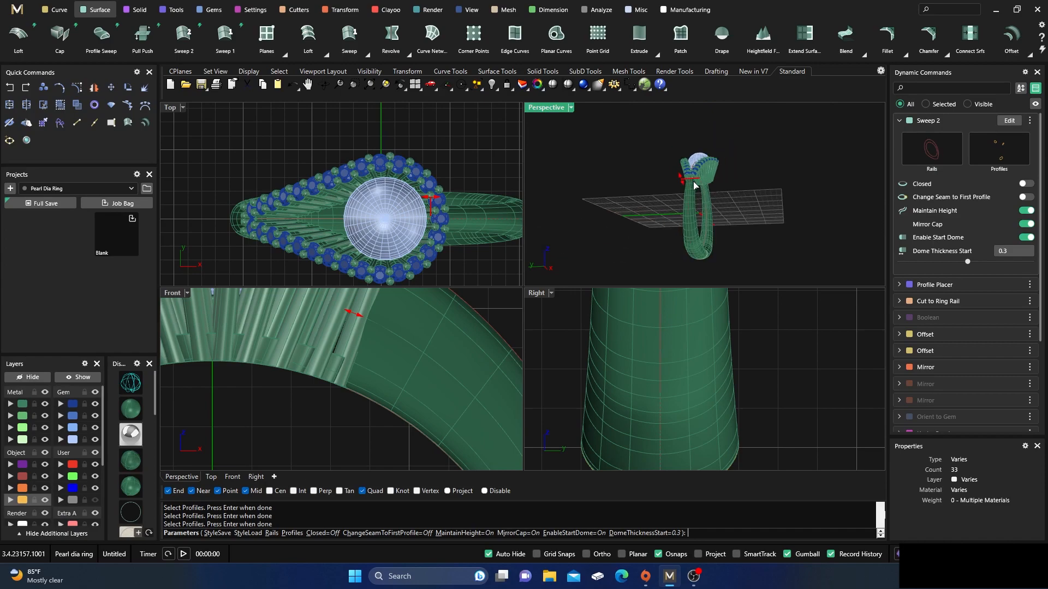
scroll(694, 183, up, 6)
scroll(692, 186, down, 8)
right_drag(694, 191, 715, 232)
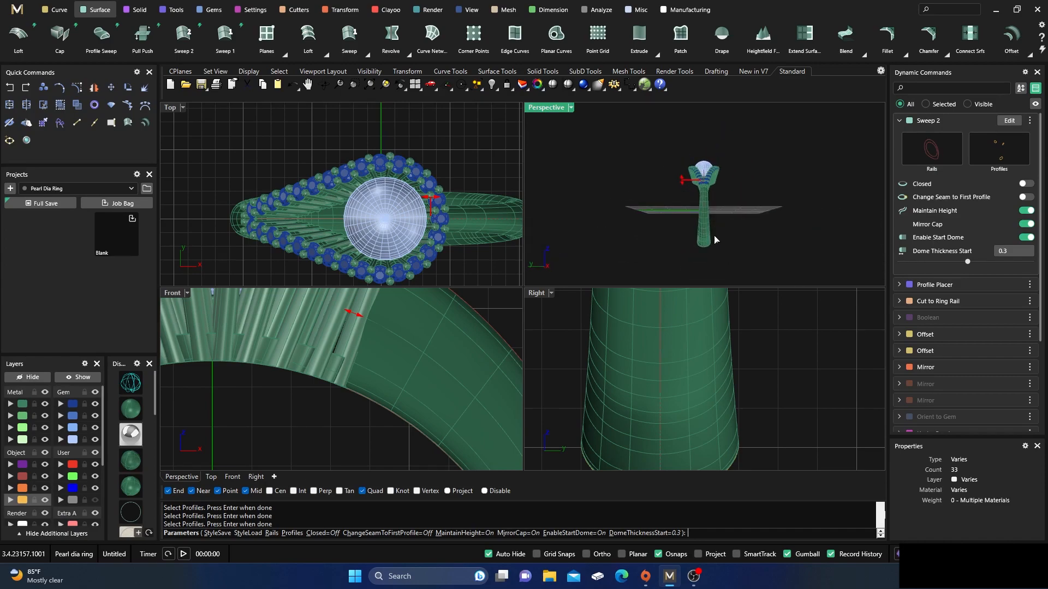
scroll(712, 241, up, 7)
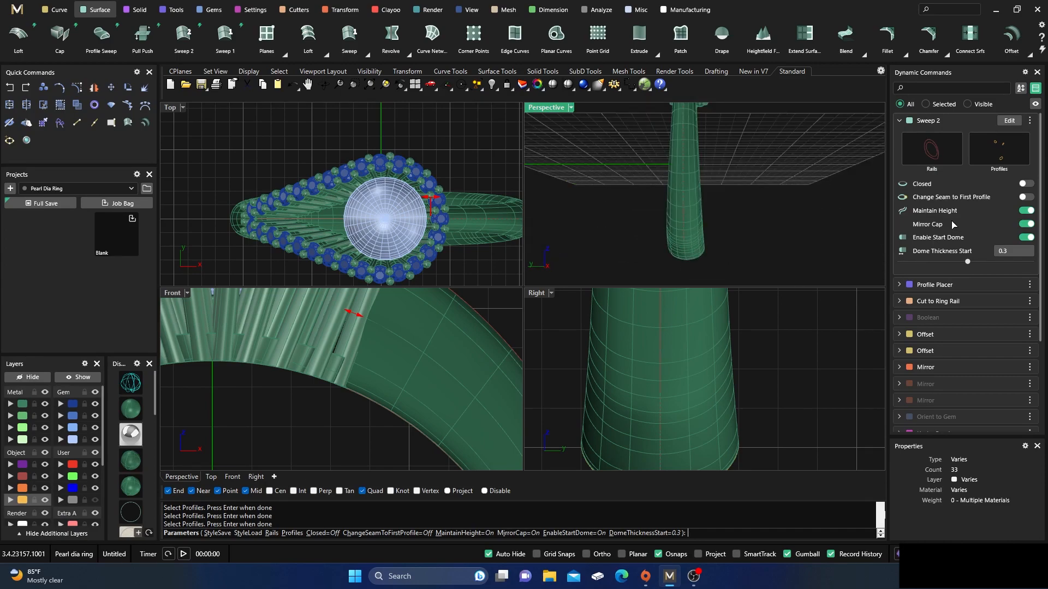
Compare the shank with Maintain Height off and on, keep the option on, and accept the sweep
click(1025, 211)
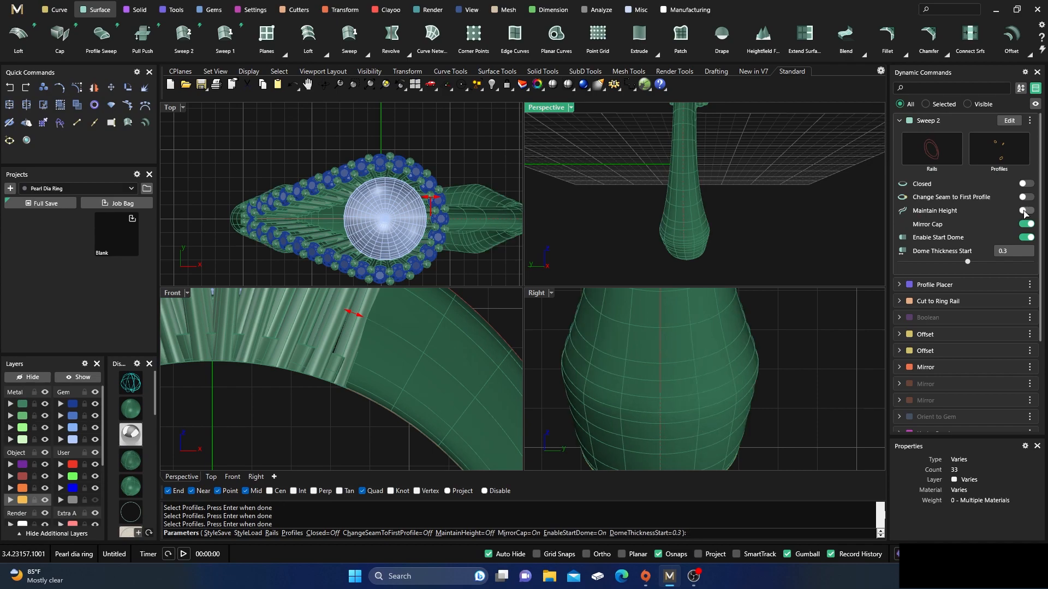
click(1026, 211)
scroll(788, 201, down, 6)
scroll(739, 150, up, 8)
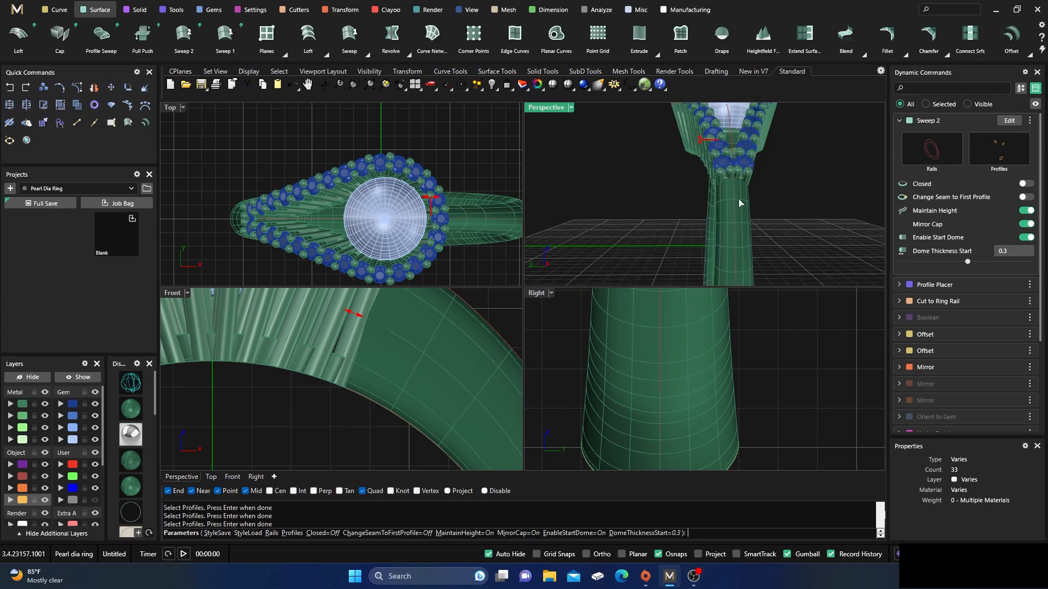
key(Return)
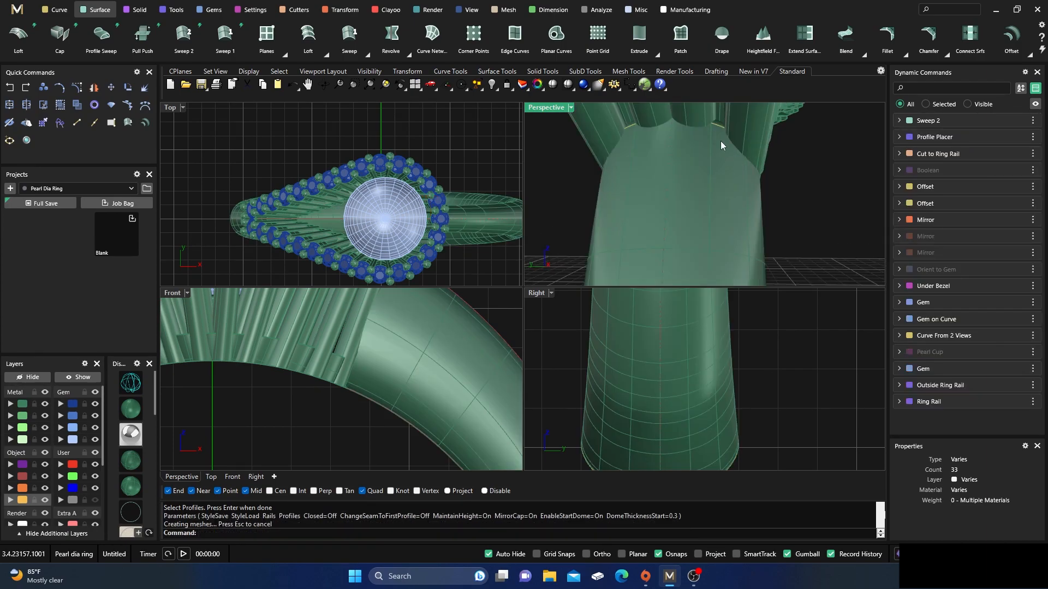
Edit the placed profile under the halo's pointed end, reducing its width to 2 mm to slim the shank there
click(720, 126)
click(764, 157)
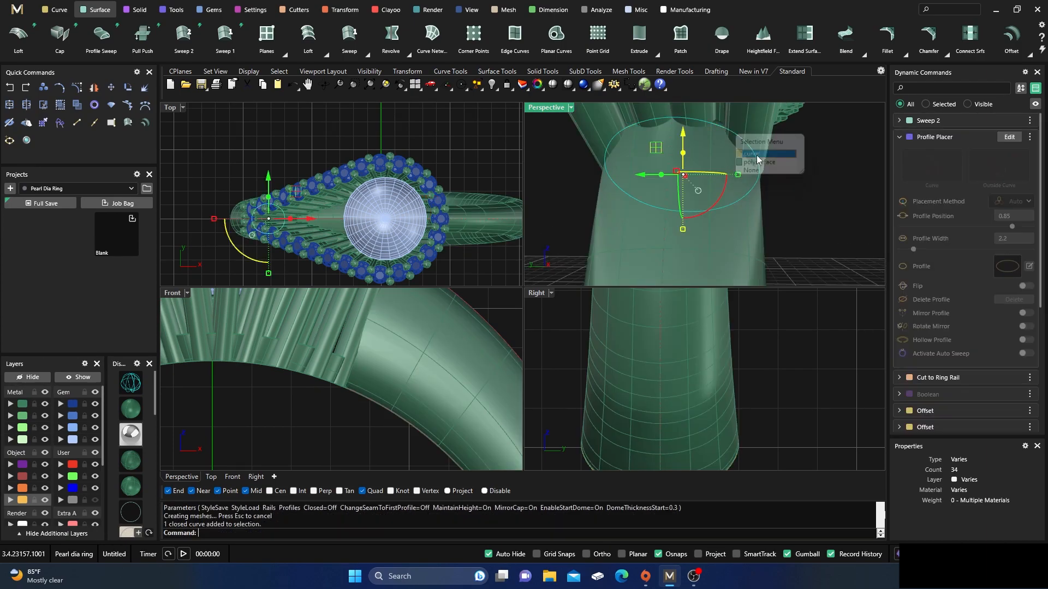
click(1009, 137)
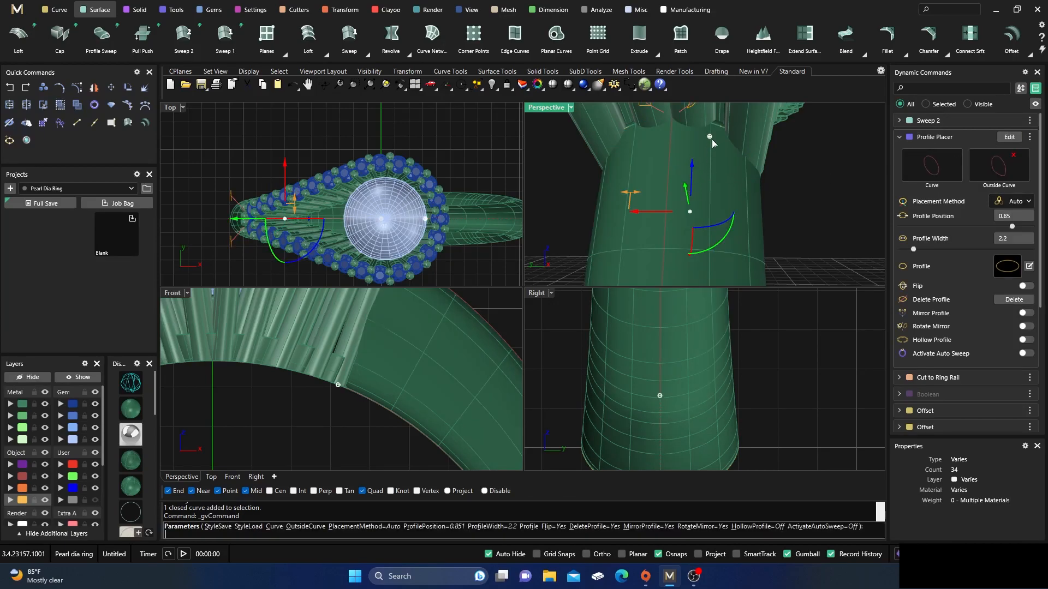
mouse_move(747, 207)
right_down()
mouse_move(713, 205)
mouse_move(750, 206)
right_up()
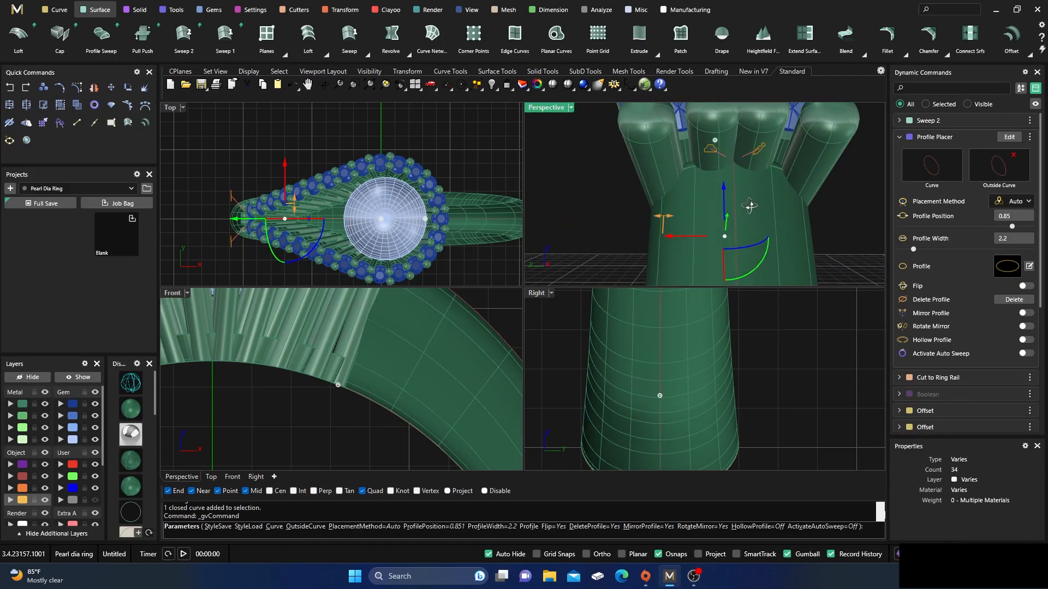
drag(657, 217, 675, 219)
right_drag(675, 218, 647, 218)
scroll(657, 229, down, 5)
scroll(737, 191, up, 6)
scroll(742, 186, down, 6)
scroll(711, 195, down, 6)
right_drag(711, 195, 642, 247)
right_click(743, 211)
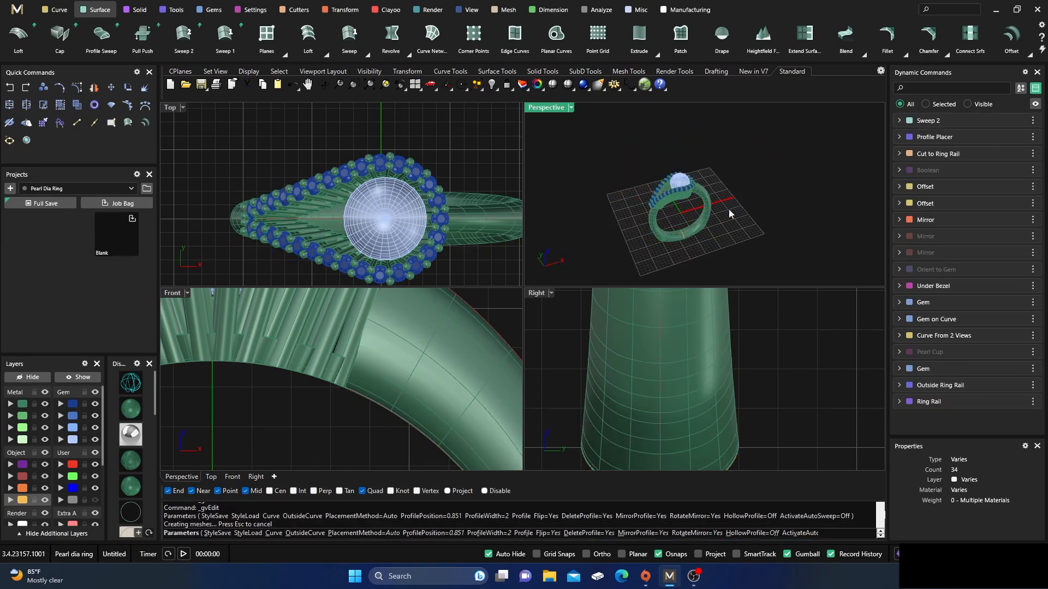
Maximize the Perspective view and show the ring in the rendered display mode to inspect the polished metal, pearl and diamonds
double_click(545, 109)
right_drag(570, 237, 451, 330)
scroll(477, 286, up, 7)
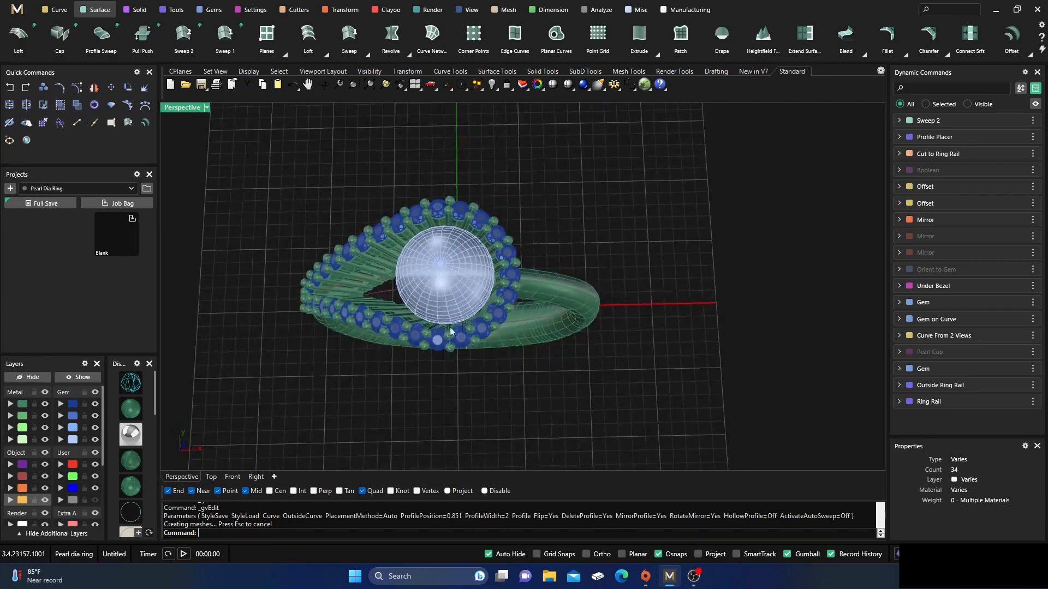
click(131, 441)
right_drag(527, 361, 464, 340)
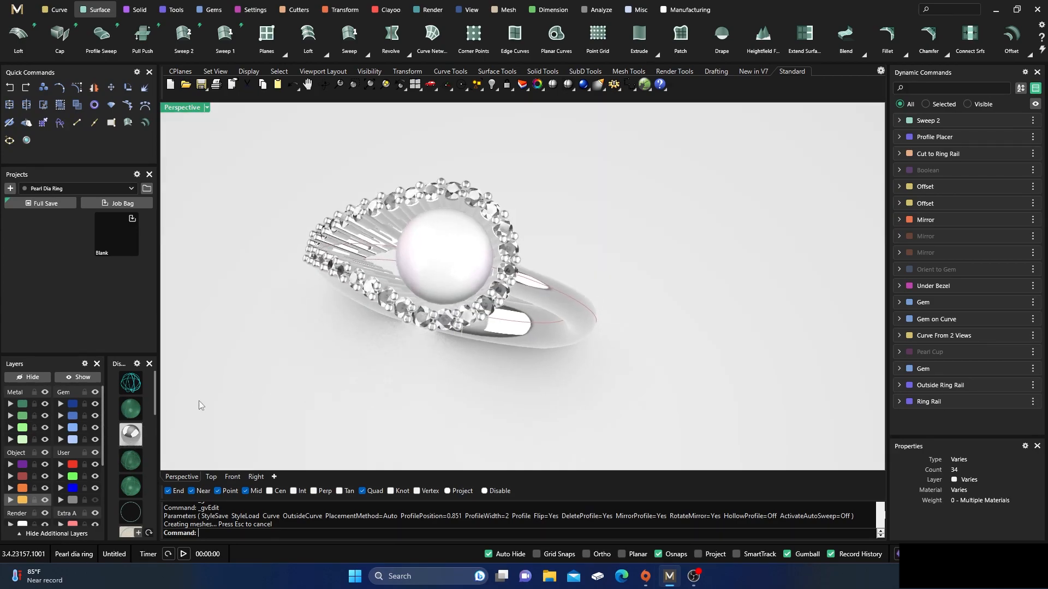
right_drag(245, 405, 299, 306)
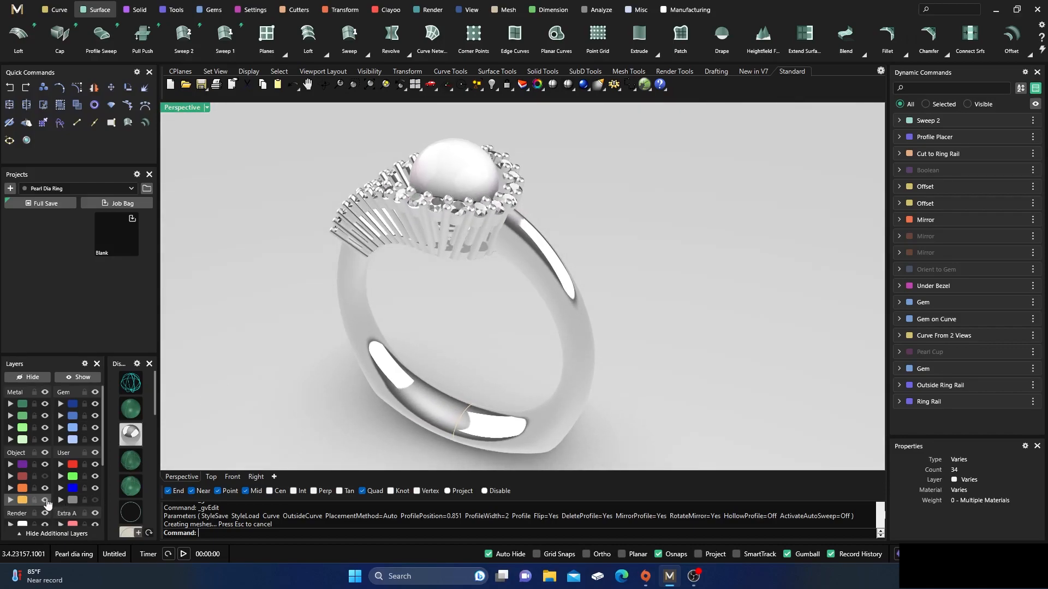
Select the three shank profile curves by their layer and move them to the hidden User 04 layer
click(23, 501)
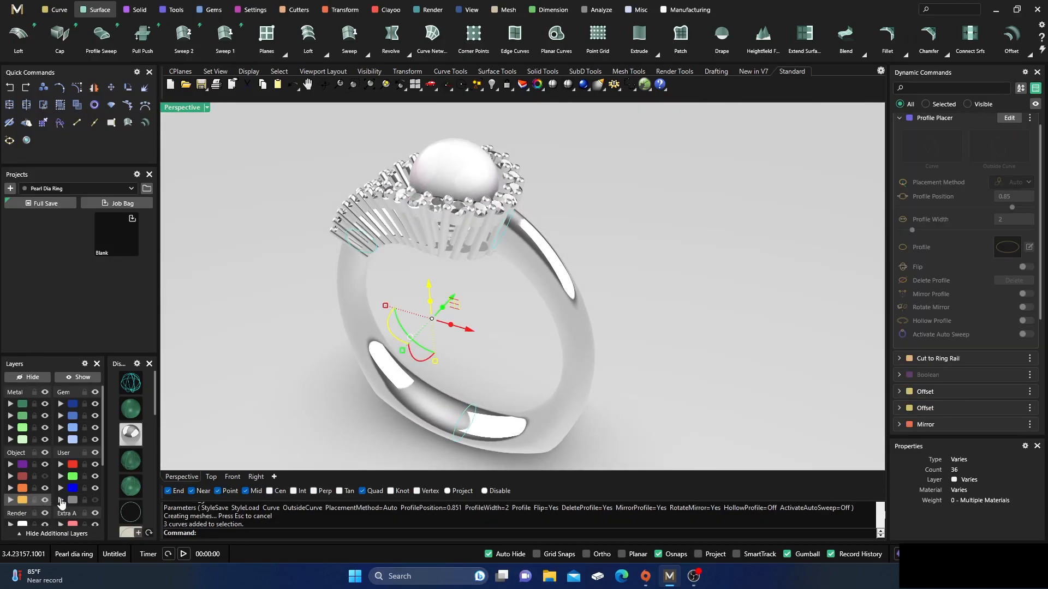
click(61, 499)
right_drag(465, 326, 473, 375)
scroll(532, 348, down, 2)
right_drag(532, 348, 491, 305)
scroll(469, 339, up, 4)
scroll(365, 257, up, 3)
right_drag(429, 340, 483, 350)
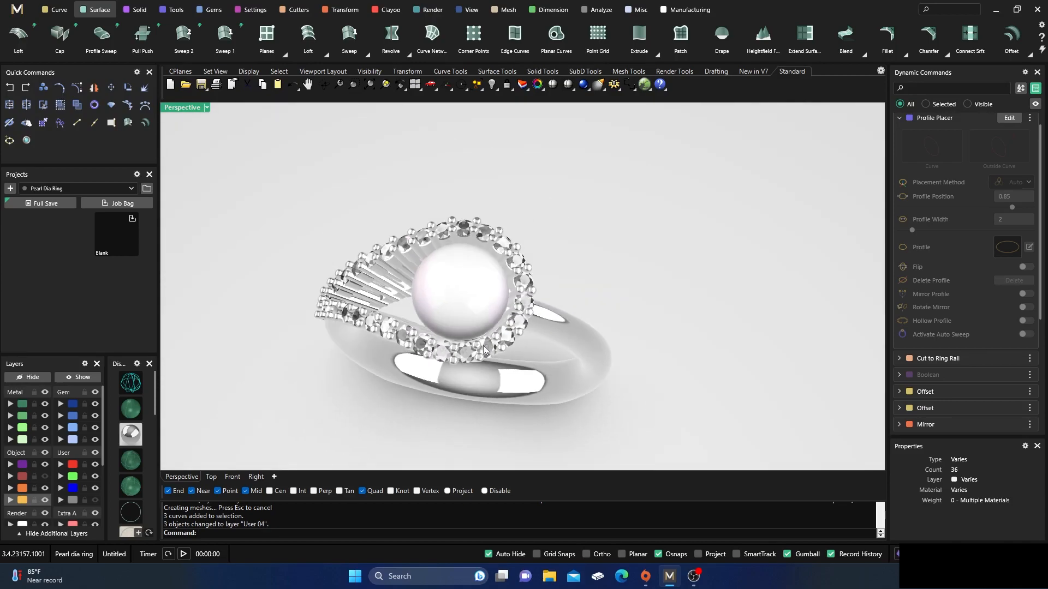